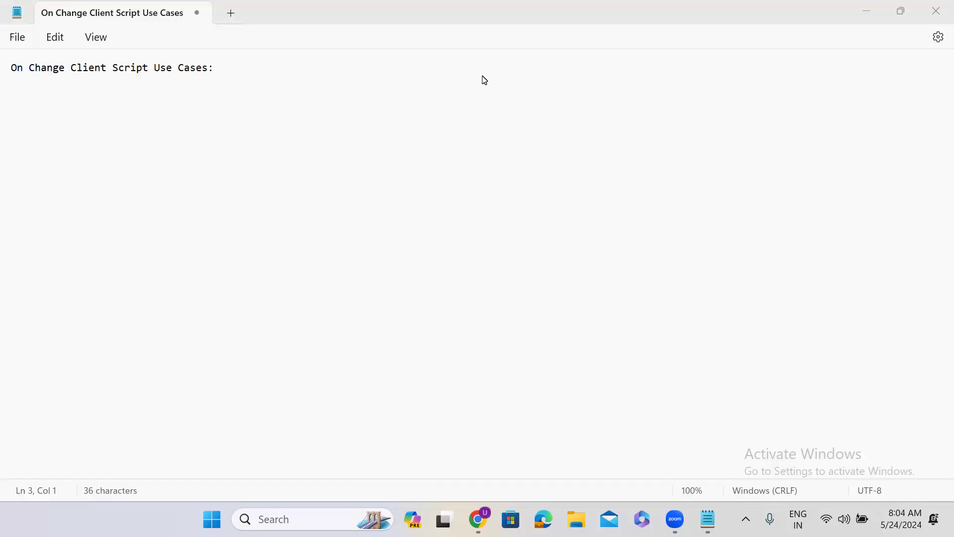
# Minimize the Notepad note 'On Change Client Script Use Cases' to reveal the browser
pyautogui.click(865, 11)
# Load dev65206.service-now.com in Chrome using the autocomplete suggestion for 'dev65'
pyautogui.click(249, 47)
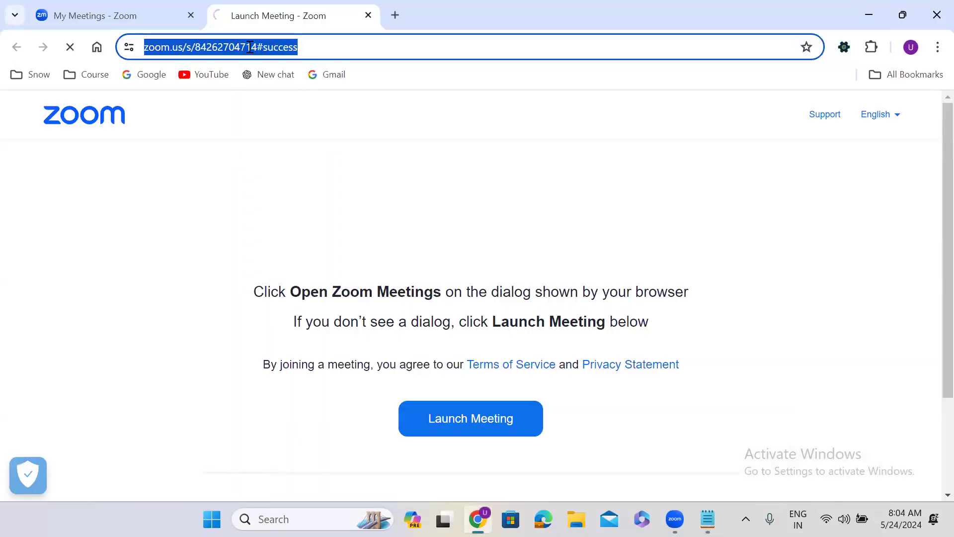
pyautogui.write('dev')
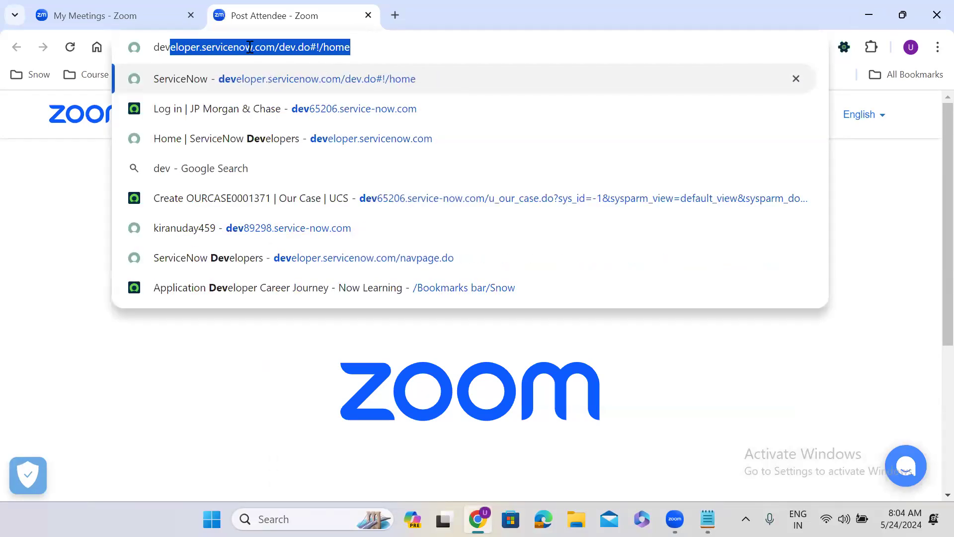
pyautogui.write('65')
pyautogui.press('Right')
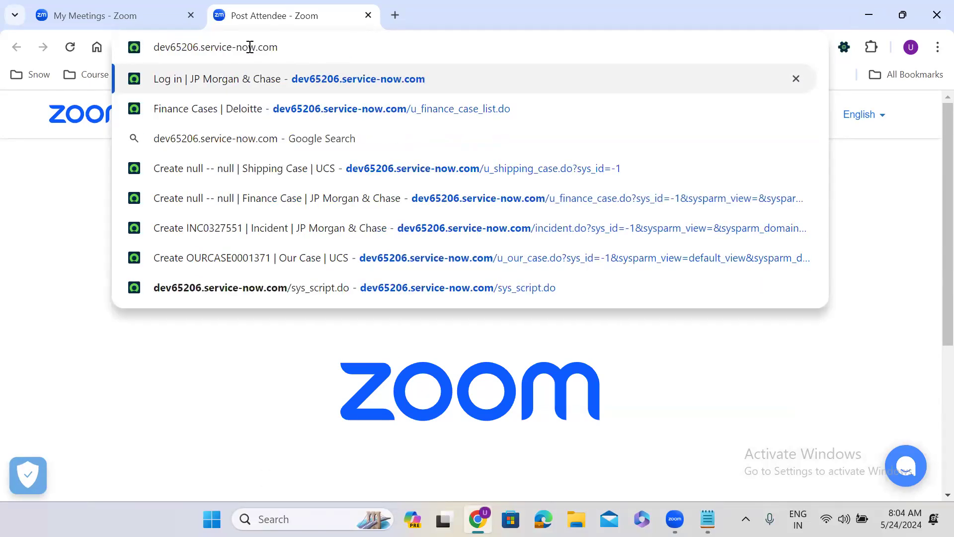
pyautogui.press('Return')
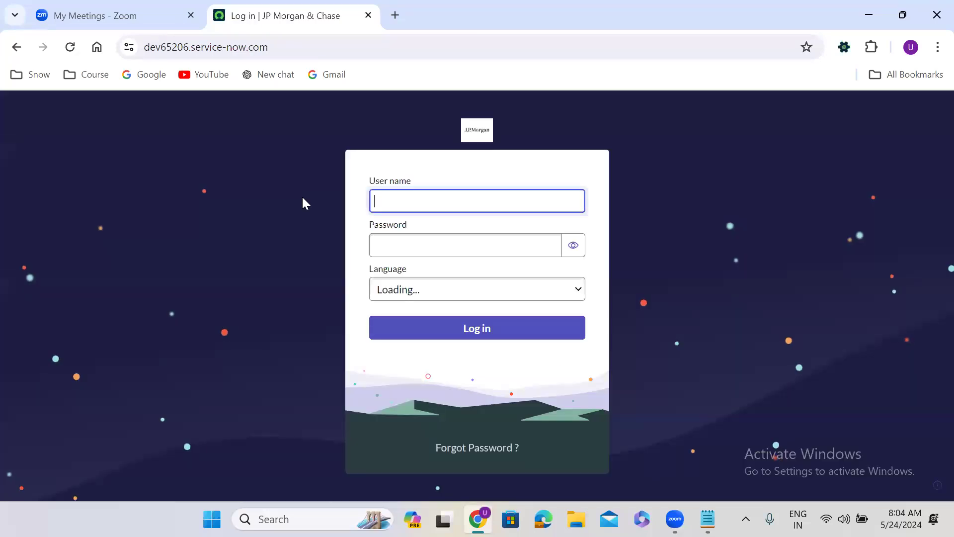
# Log in with the user name 'admin' and the account password
pyautogui.write('admin')
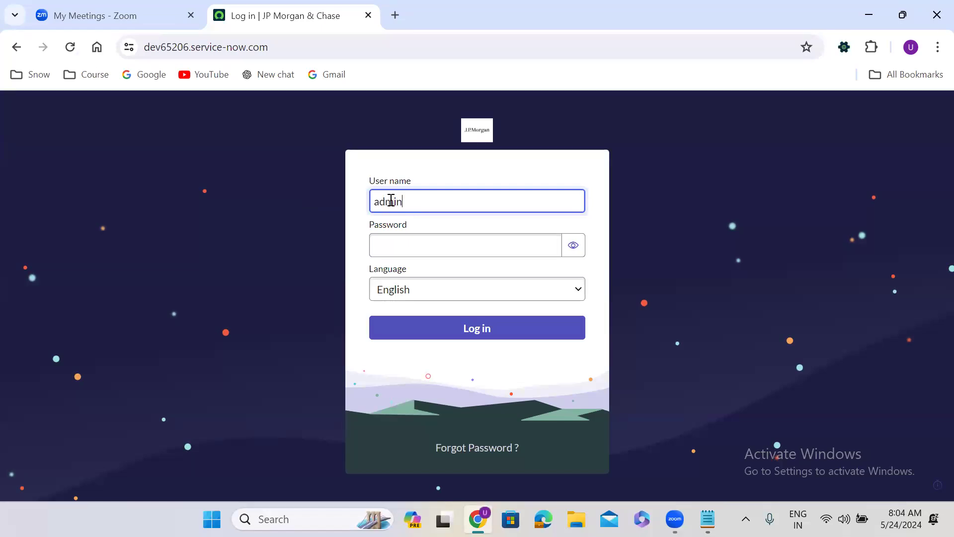
pyautogui.press('Tab')
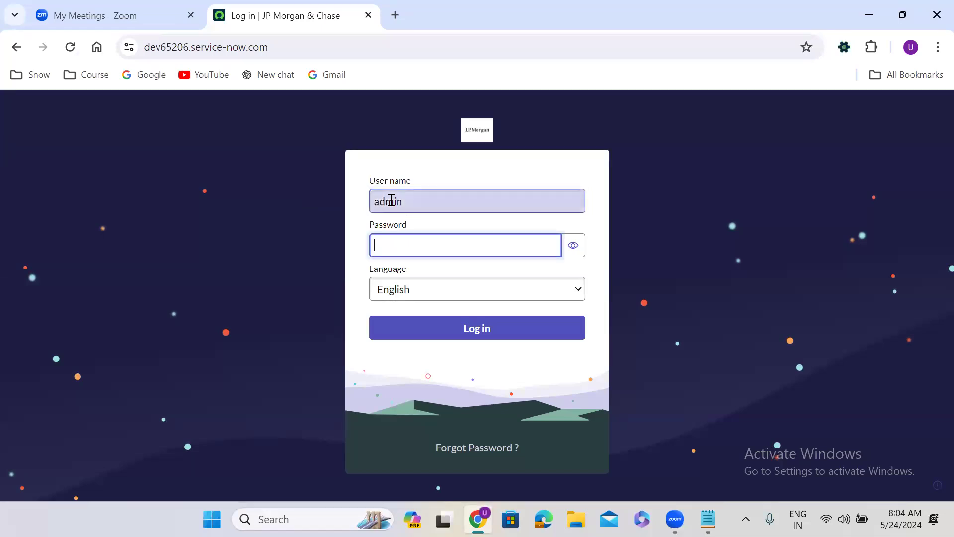
pyautogui.write('•••••••••')
pyautogui.click(504, 333)
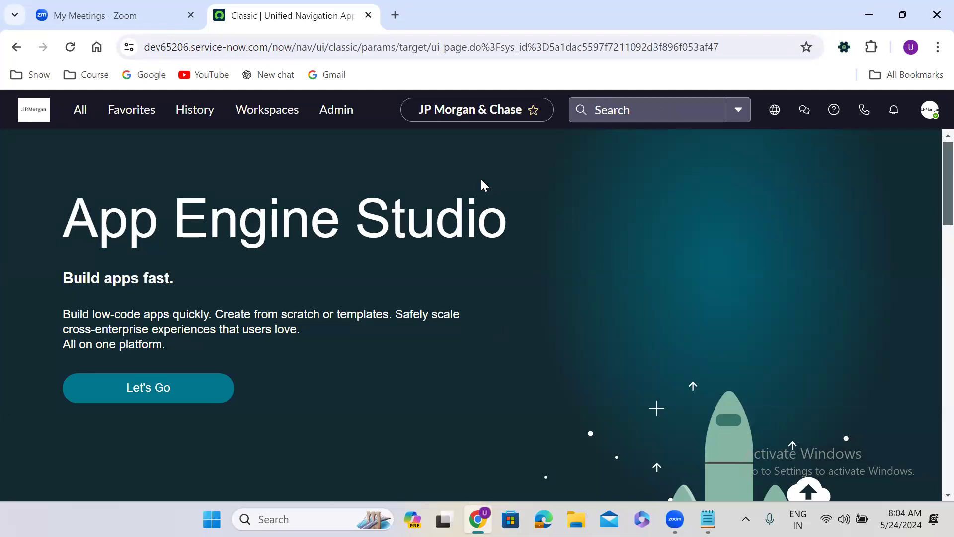
# Filter the navigator for 'shipping case' and open Create New in a separate tab
pyautogui.click(80, 112)
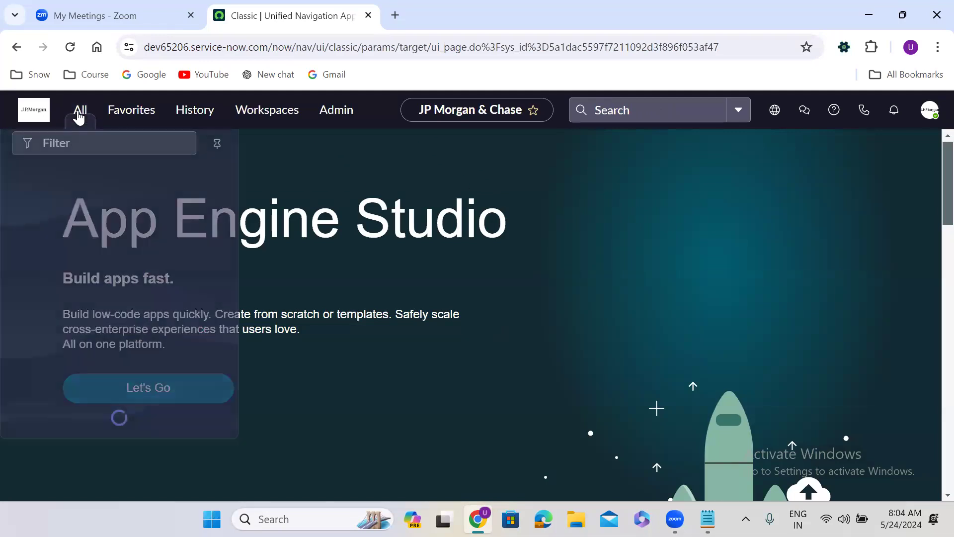
pyautogui.write('shipping case')
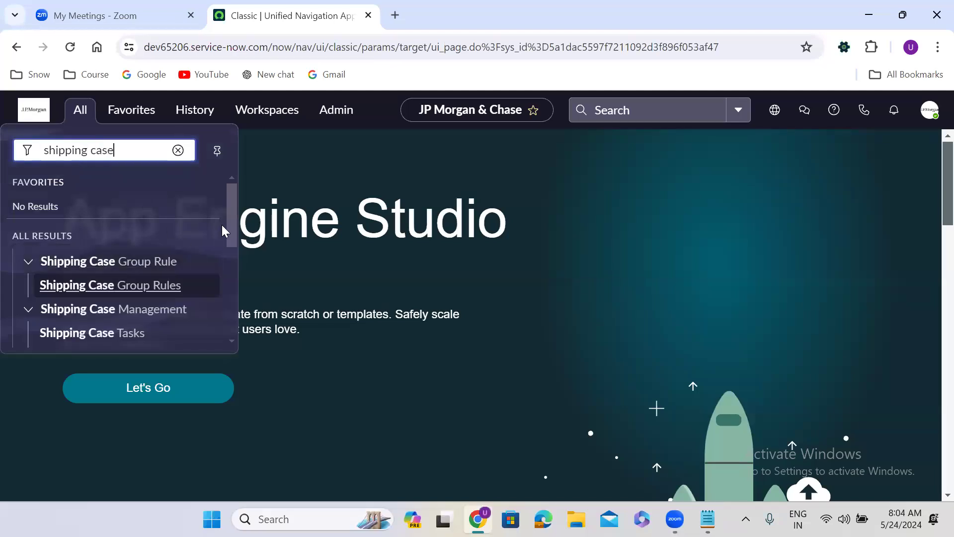
pyautogui.moveTo(231, 202); pyautogui.dragTo(233, 246)
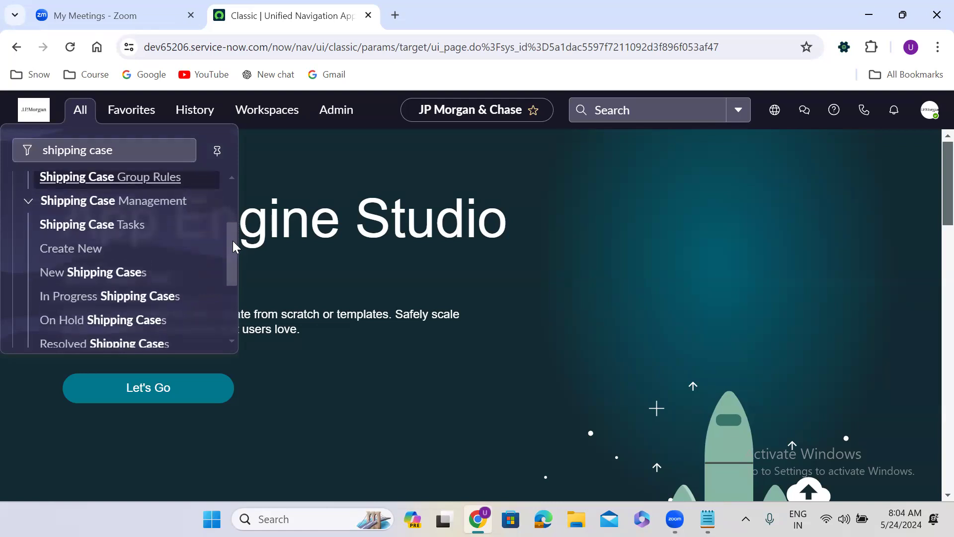
pyautogui.middleClick(82, 249)
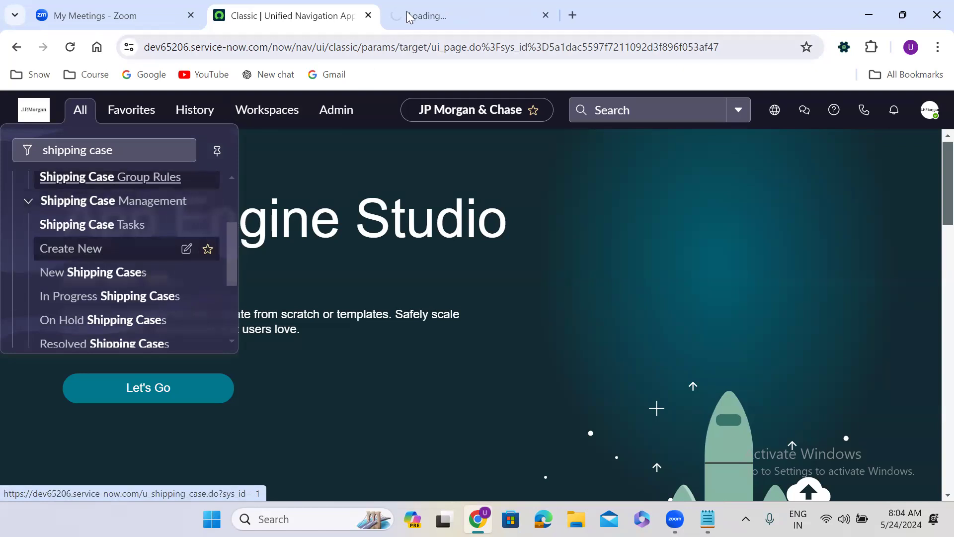
pyautogui.click(432, 6)
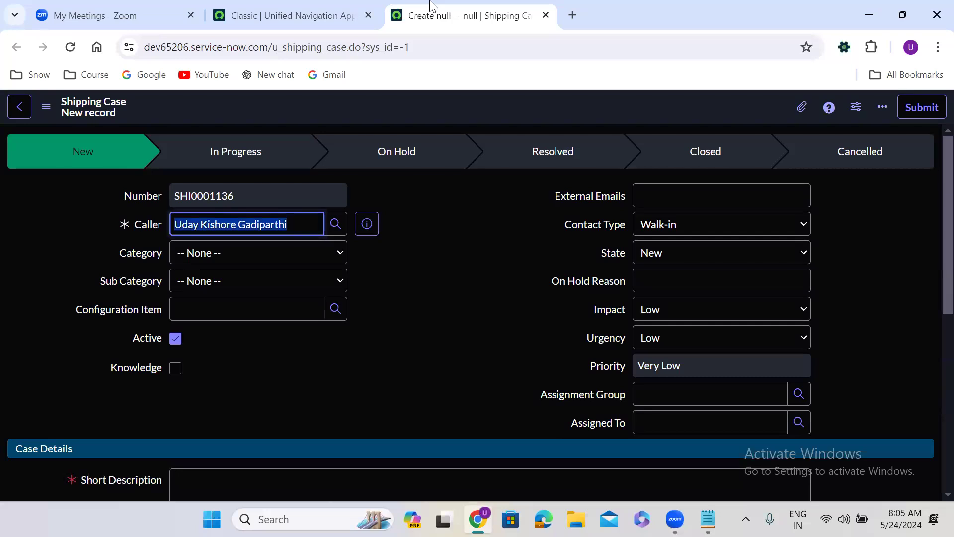
pyautogui.click(462, 241)
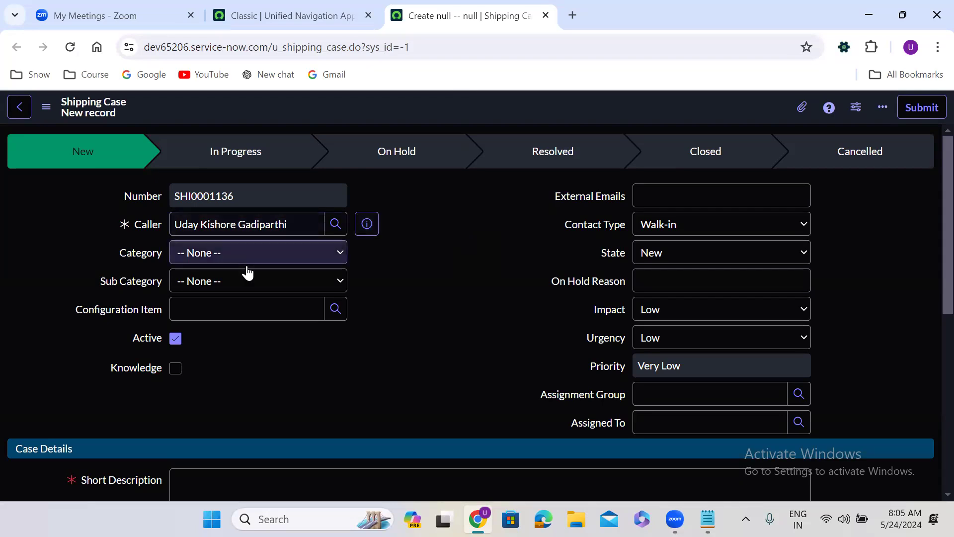
pyautogui.click(144, 233)
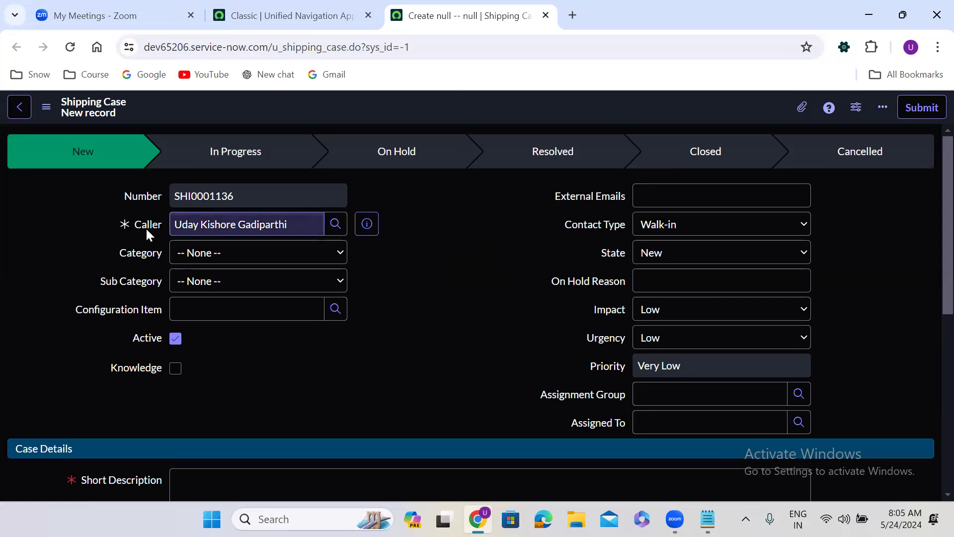
# Open the Shipping Case form layout and add a new Email field
pyautogui.rightClick(415, 98)
pyautogui.moveTo(452, 127)
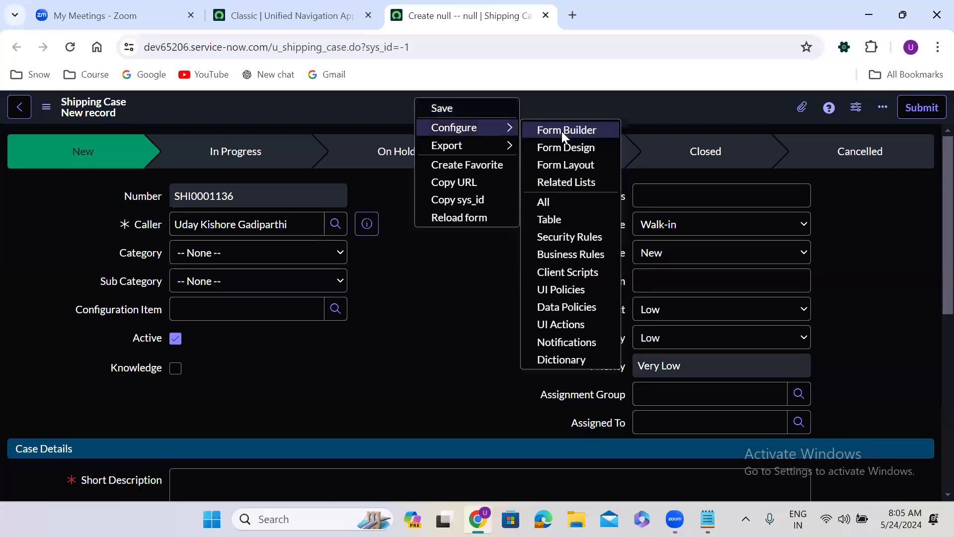
pyautogui.click(566, 165)
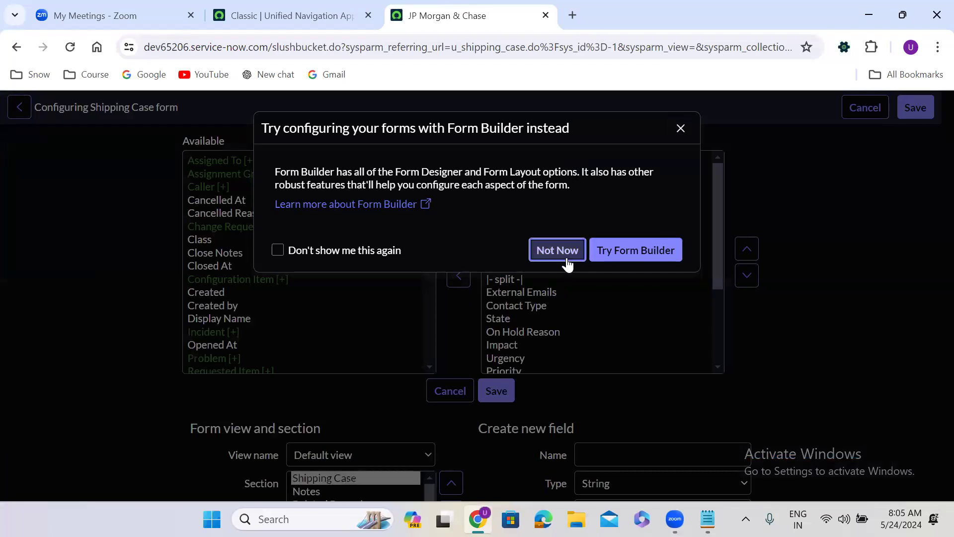
pyautogui.click(567, 258)
pyautogui.scroll(-3, 768, 336)
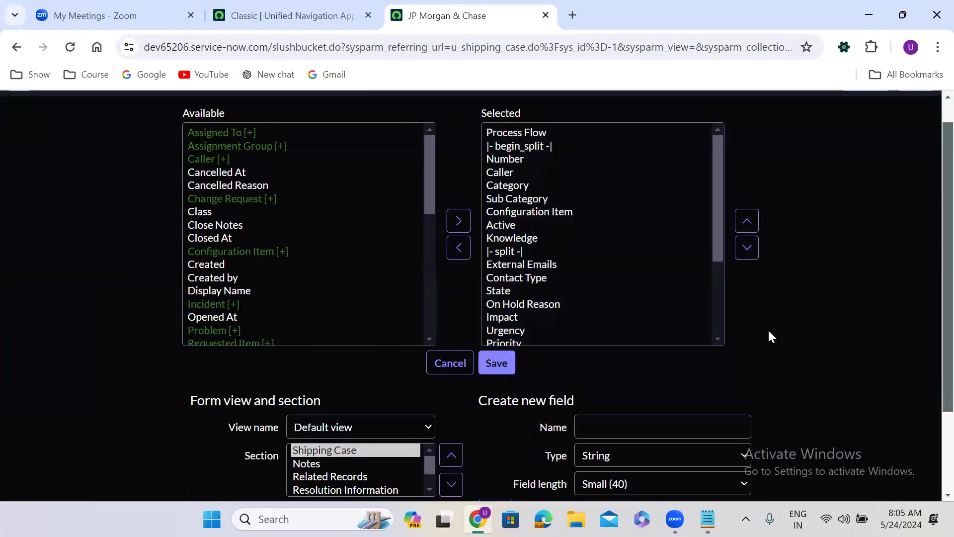
pyautogui.click(588, 322)
pyautogui.write('Email')
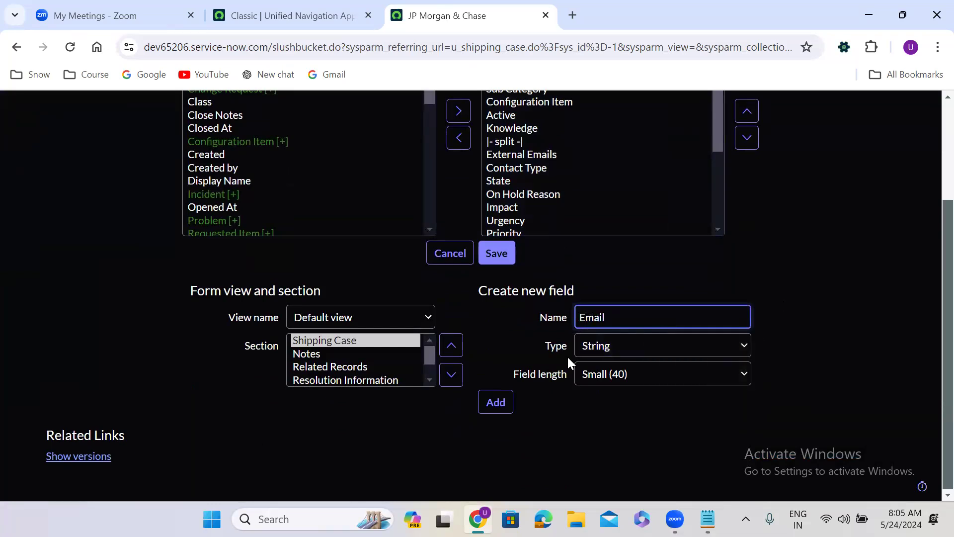
pyautogui.click(496, 402)
# Add a Location reference field pointing to Location [cmn_location]
pyautogui.click(613, 323)
pyautogui.write('Location')
pyautogui.click(614, 354)
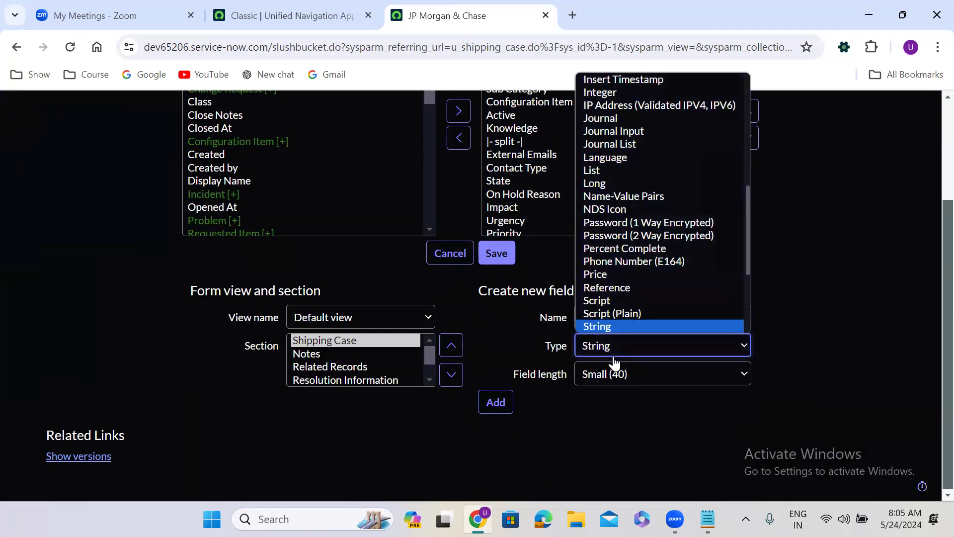
pyautogui.press('r')
pyautogui.press('Return')
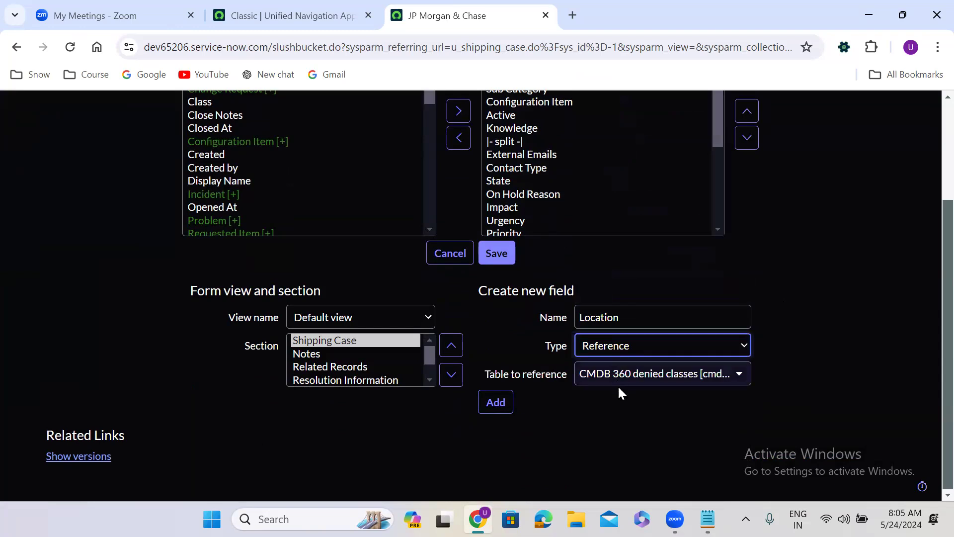
pyautogui.click(616, 382)
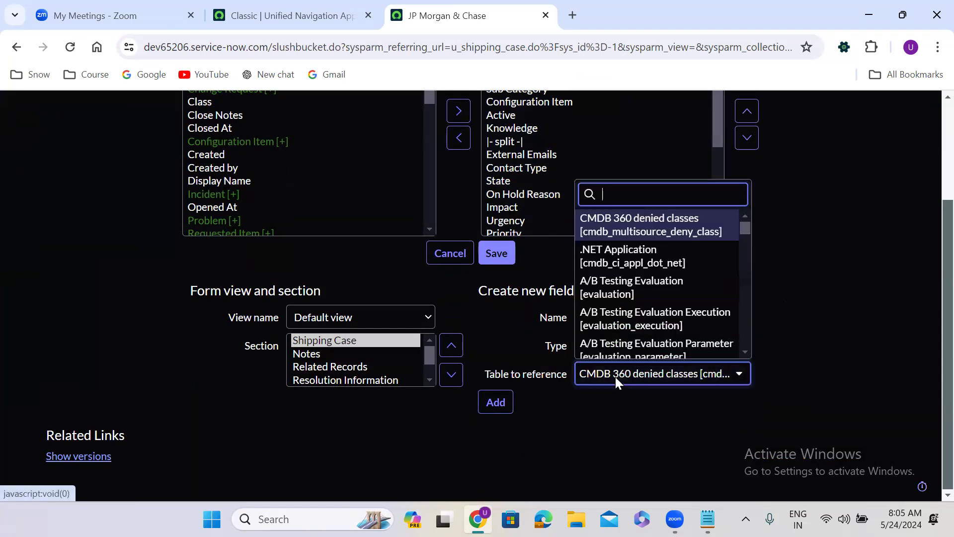
pyautogui.write('cmn_loca')
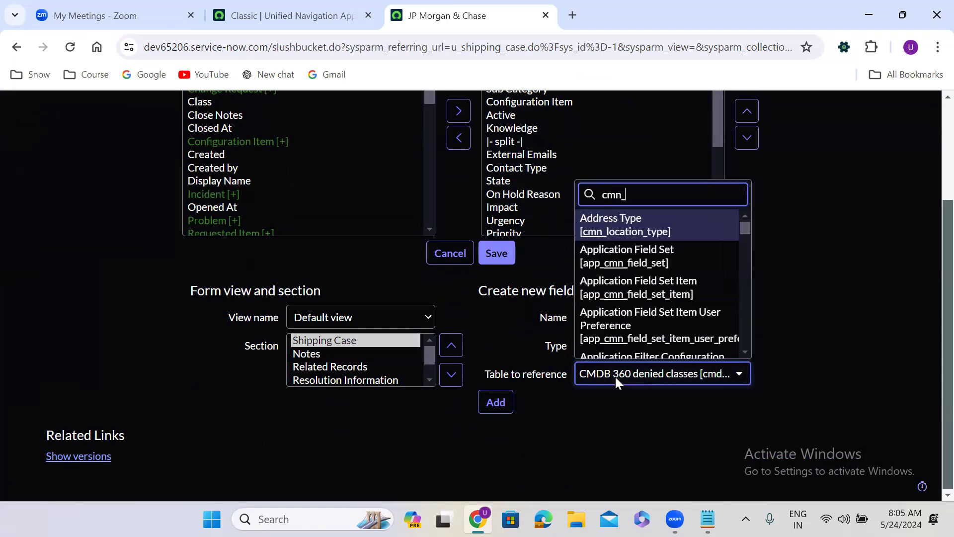
pyautogui.press('Down')
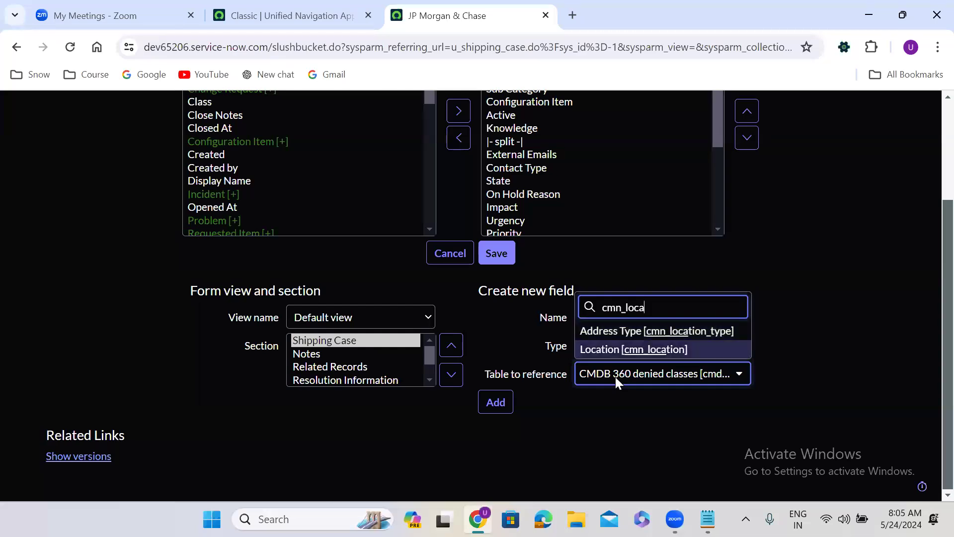
pyautogui.press('Return')
pyautogui.click(496, 401)
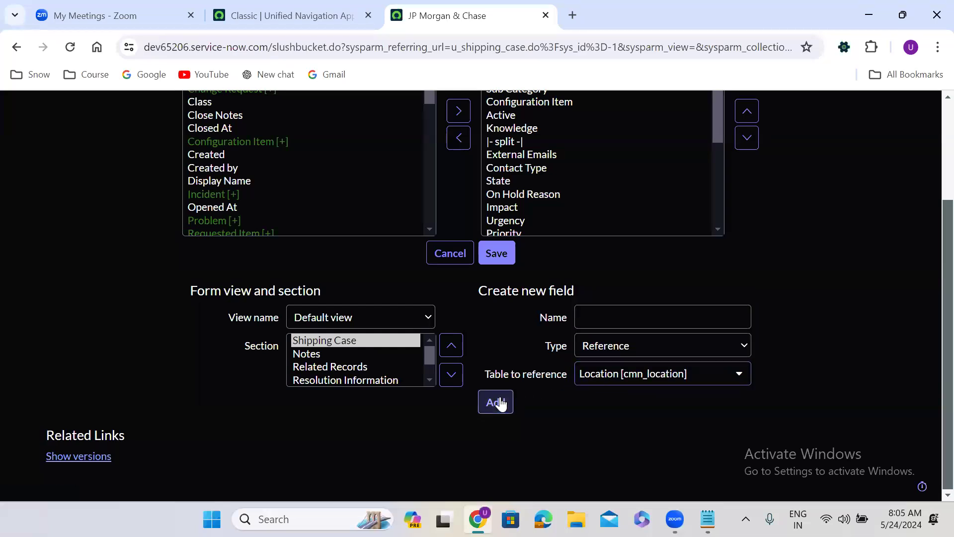
# Add a Department field referencing the cmn_department table
pyautogui.click(609, 319)
pyautogui.write('De')
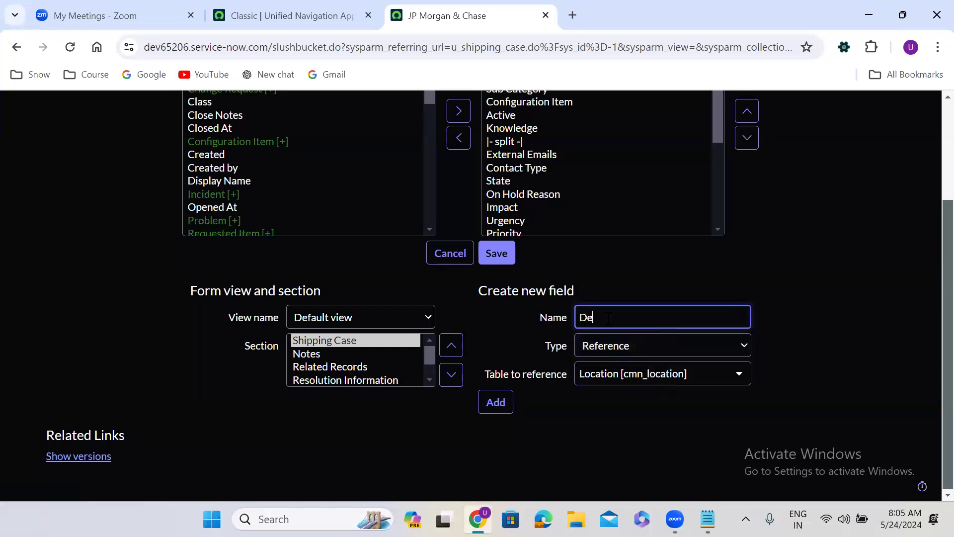
pyautogui.write('partment')
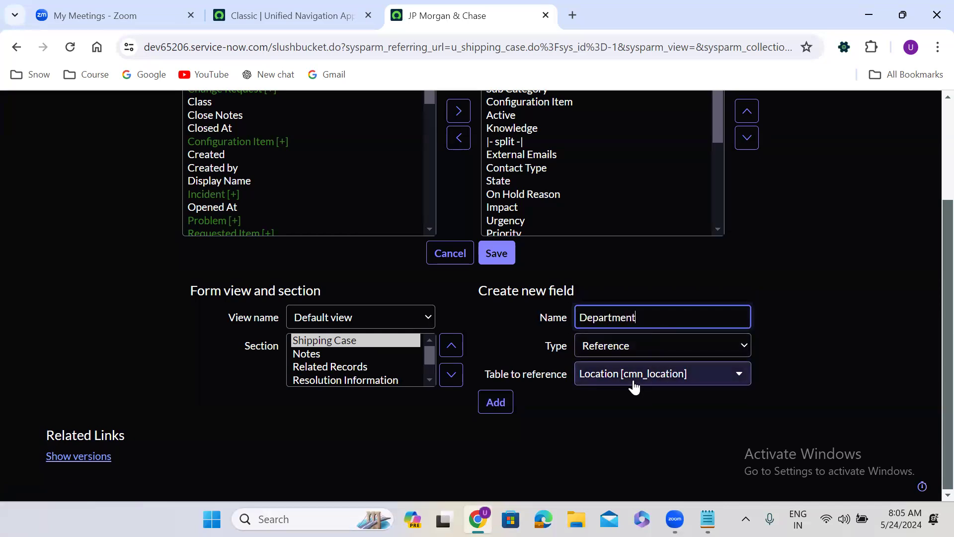
pyautogui.click(634, 383)
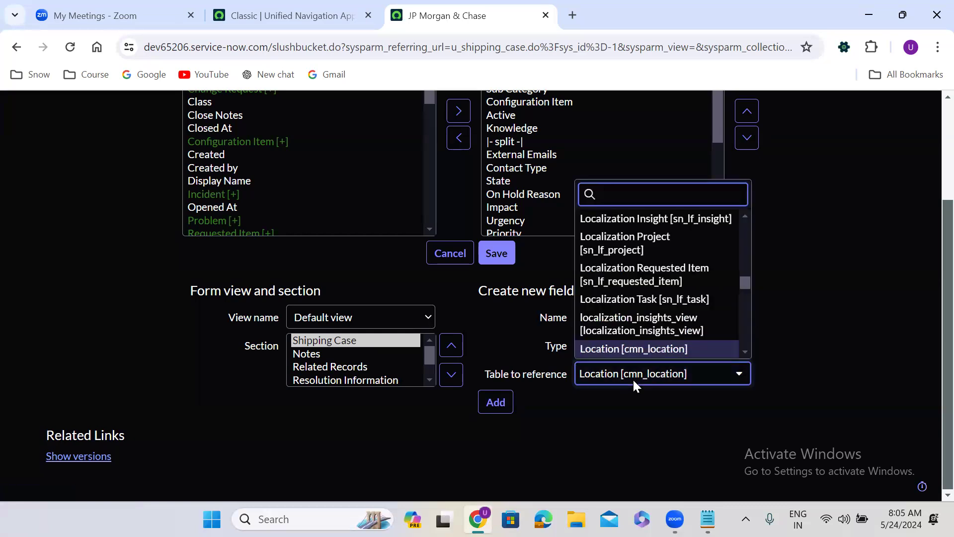
pyautogui.write('cmn_d')
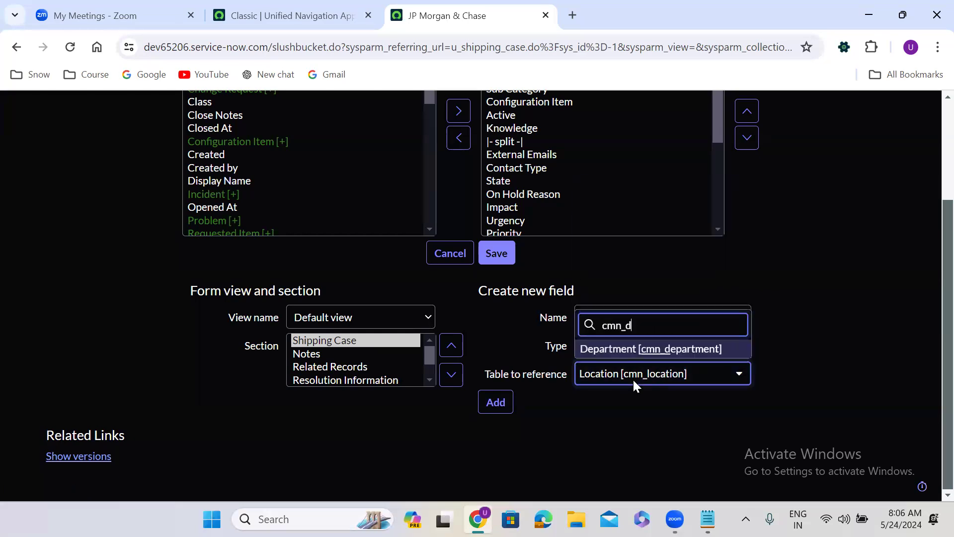
pyautogui.write('epa')
pyautogui.press('Return')
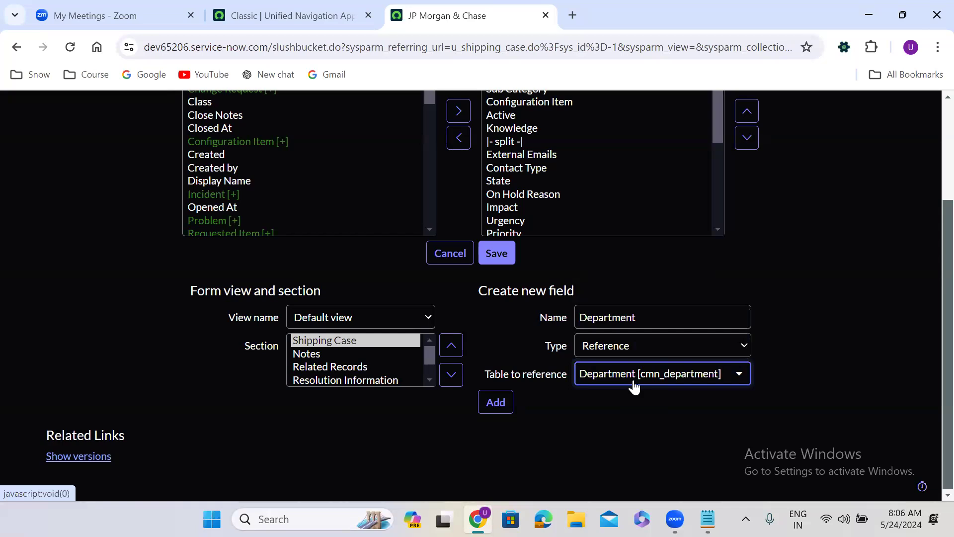
pyautogui.click(496, 412)
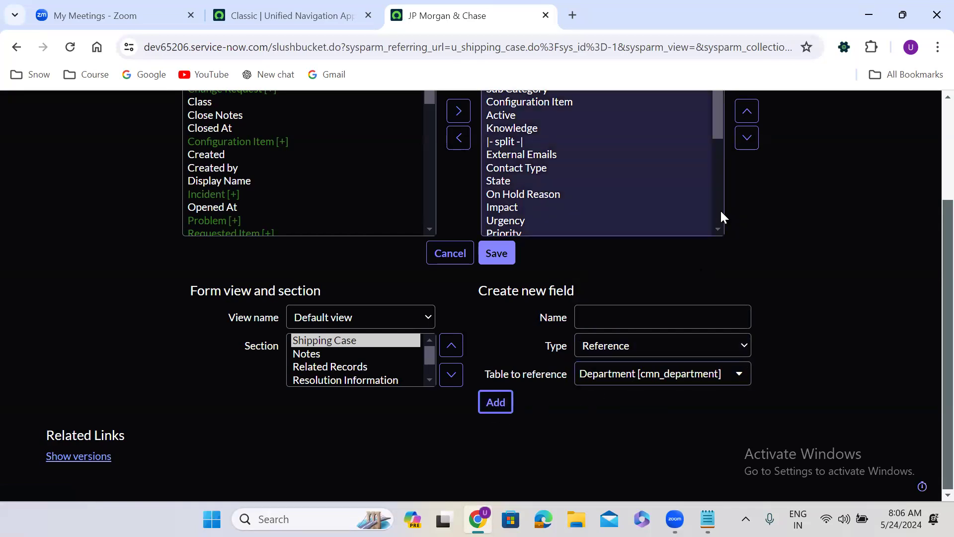
# Select Email, Location and Department in the Selected list and move them up
pyautogui.moveTo(718, 196); pyautogui.dragTo(711, 306)
pyautogui.moveTo(508, 282); pyautogui.dragTo(521, 307)
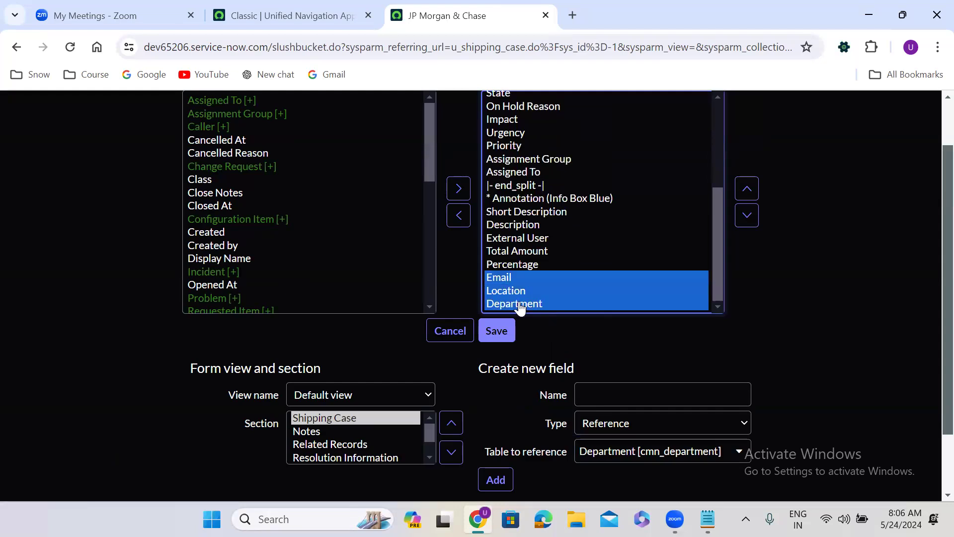
pyautogui.scroll(1, 933, 301)
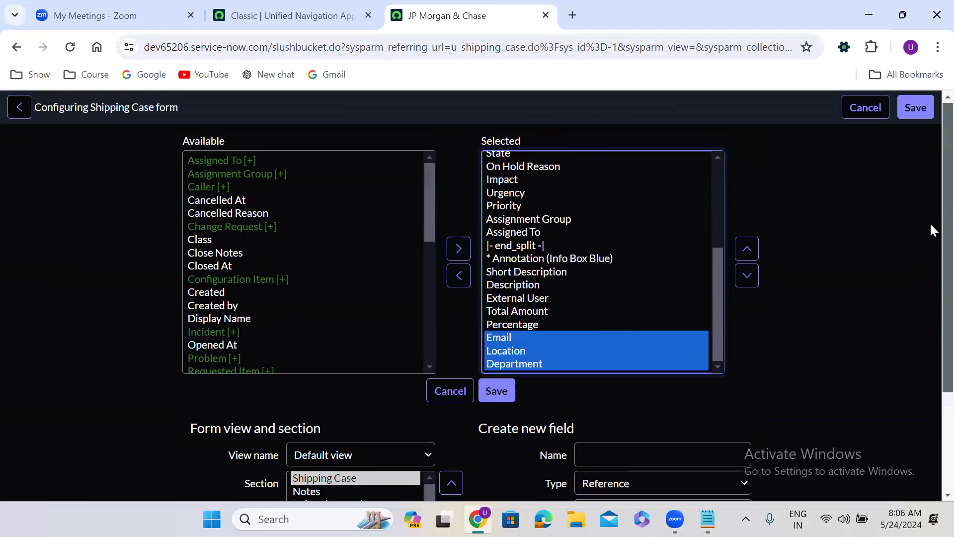
pyautogui.click(746, 249)
pyautogui.click(747, 248)
pyautogui.click(747, 248)
pyautogui.click(746, 248)
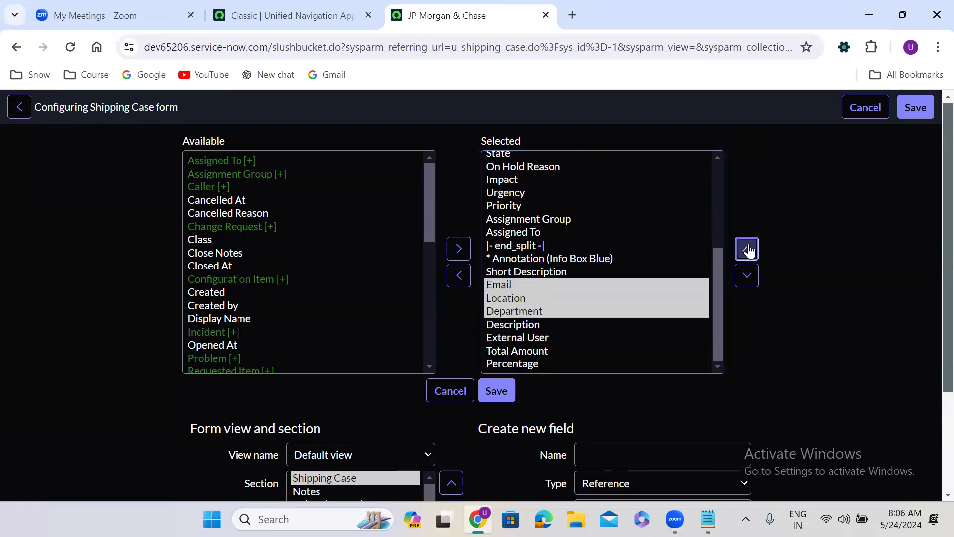
pyautogui.click(746, 248)
pyautogui.click(746, 249)
pyautogui.click(747, 249)
pyautogui.click(747, 249)
pyautogui.click(747, 249)
pyautogui.click(747, 248)
pyautogui.click(747, 249)
pyautogui.click(746, 249)
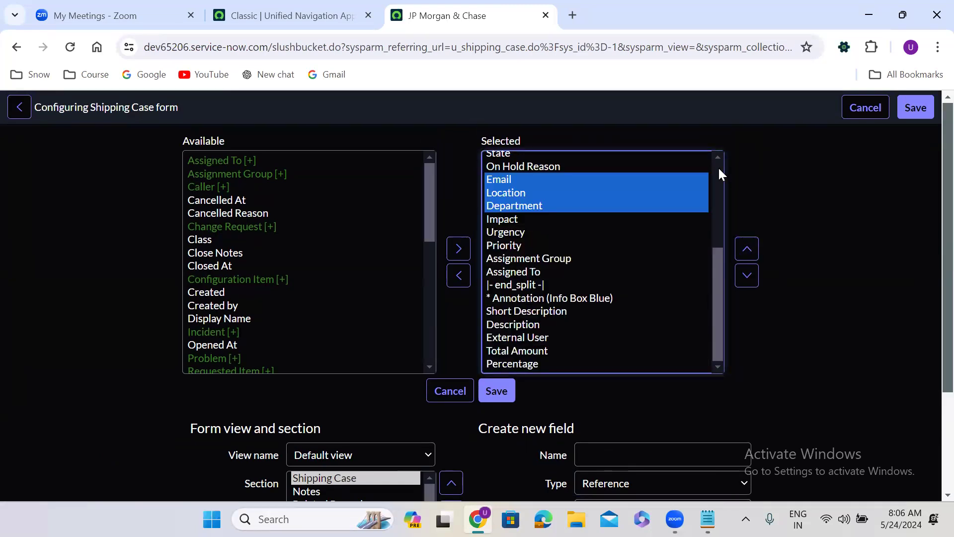
# Place the three fields directly below Caller and save the form layout
pyautogui.scroll(3, 718, 166)
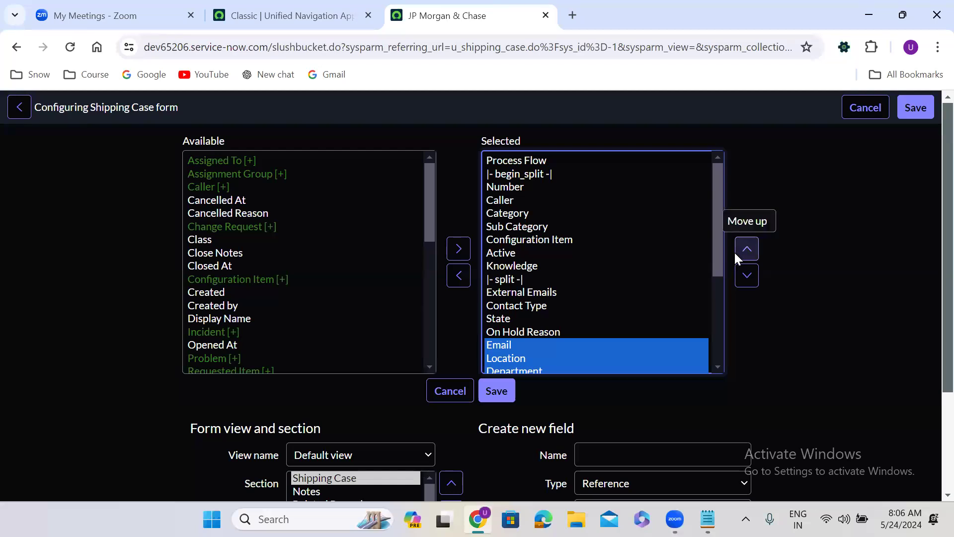
pyautogui.click(747, 248)
pyautogui.click(746, 248)
pyautogui.click(746, 249)
pyautogui.click(746, 249)
pyautogui.click(747, 249)
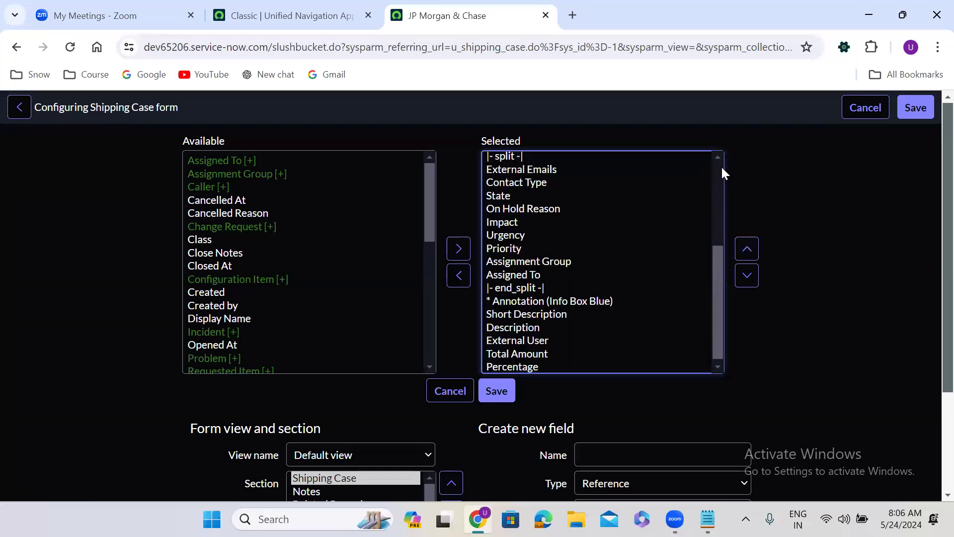
pyautogui.scroll(4, 720, 167)
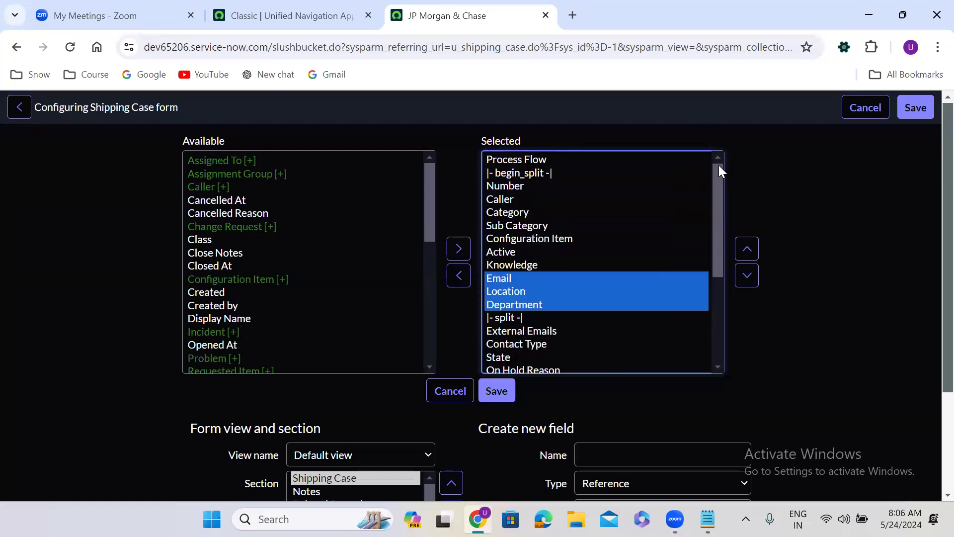
pyautogui.click(747, 248)
pyautogui.click(747, 249)
pyautogui.click(747, 249)
pyautogui.click(746, 249)
pyautogui.click(747, 249)
pyautogui.click(747, 249)
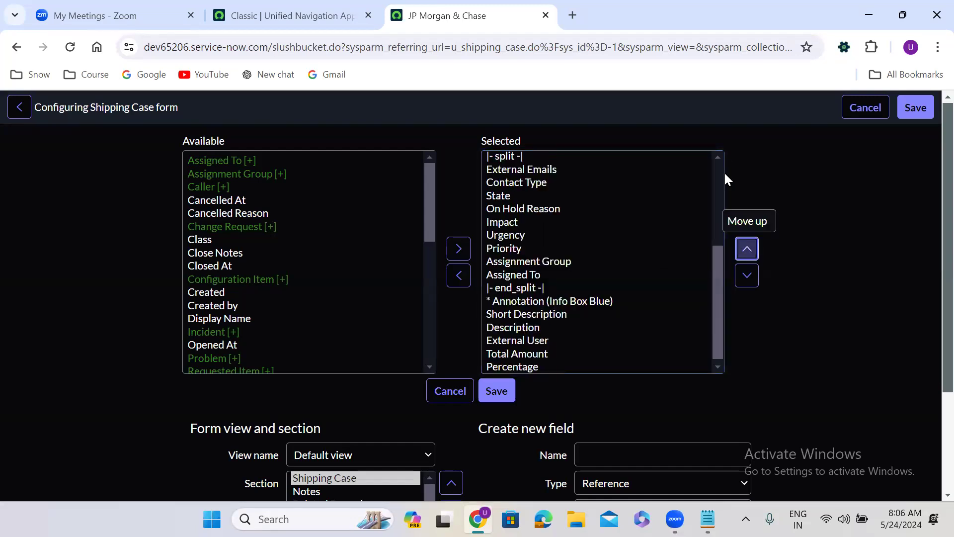
pyautogui.scroll(2, 721, 167)
pyautogui.scroll(3, 720, 164)
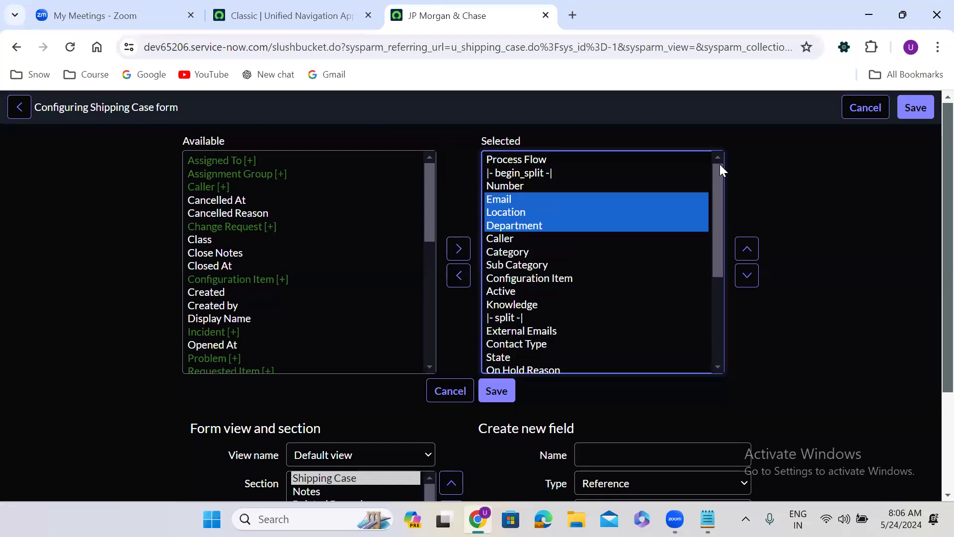
pyautogui.click(747, 274)
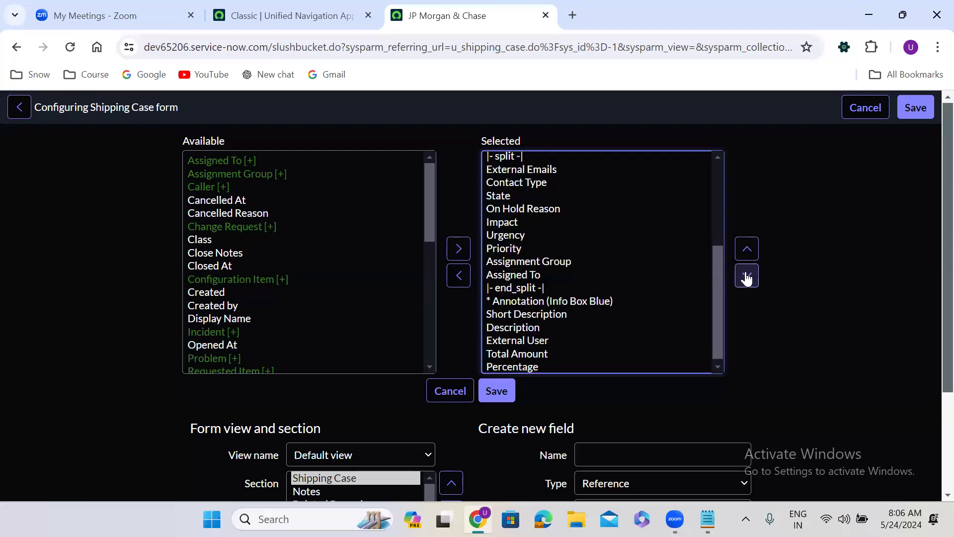
pyautogui.click(504, 391)
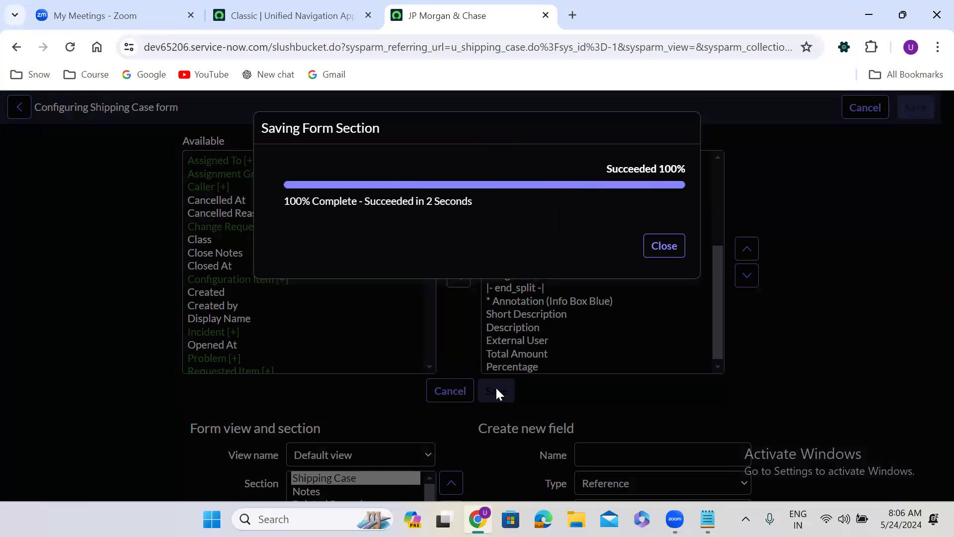
pyautogui.click(676, 247)
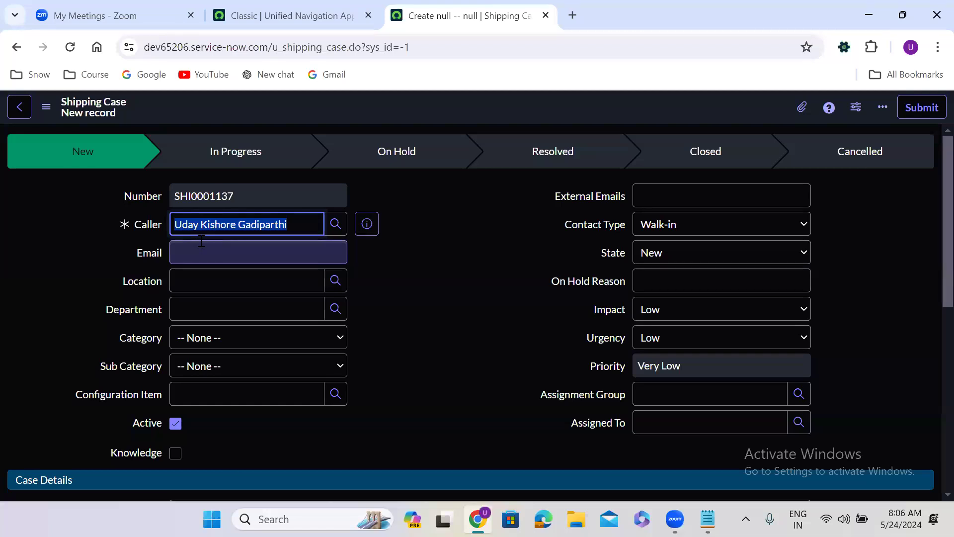
# Open Configure Dictionary for the Caller field from its label's context menu
pyautogui.click(208, 224)
pyautogui.tripleClick(211, 224)
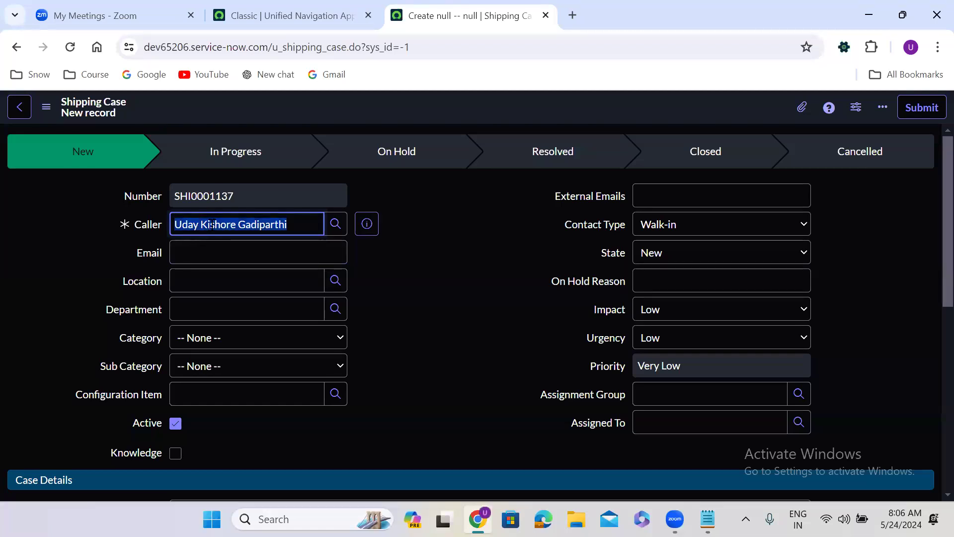
pyautogui.click(137, 224)
pyautogui.rightClick(136, 224)
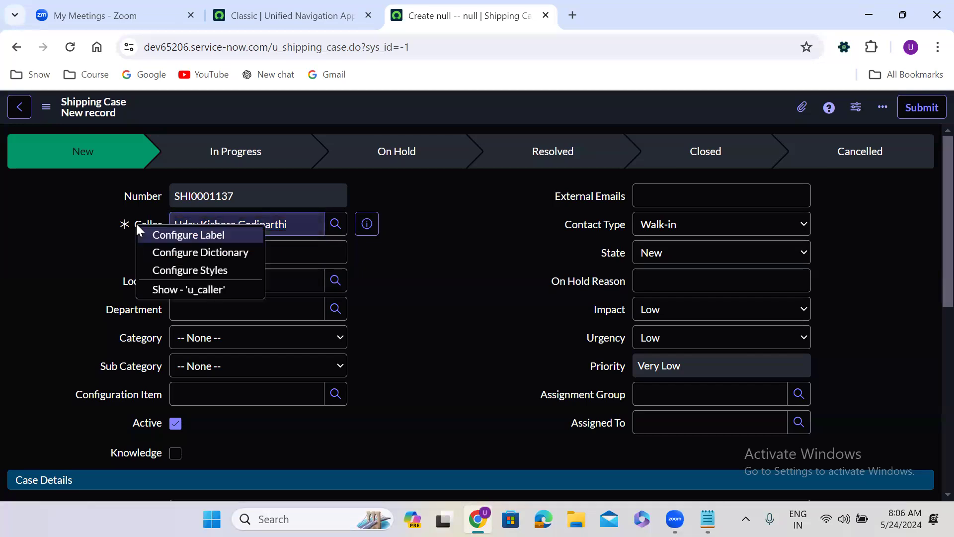
pyautogui.click(193, 251)
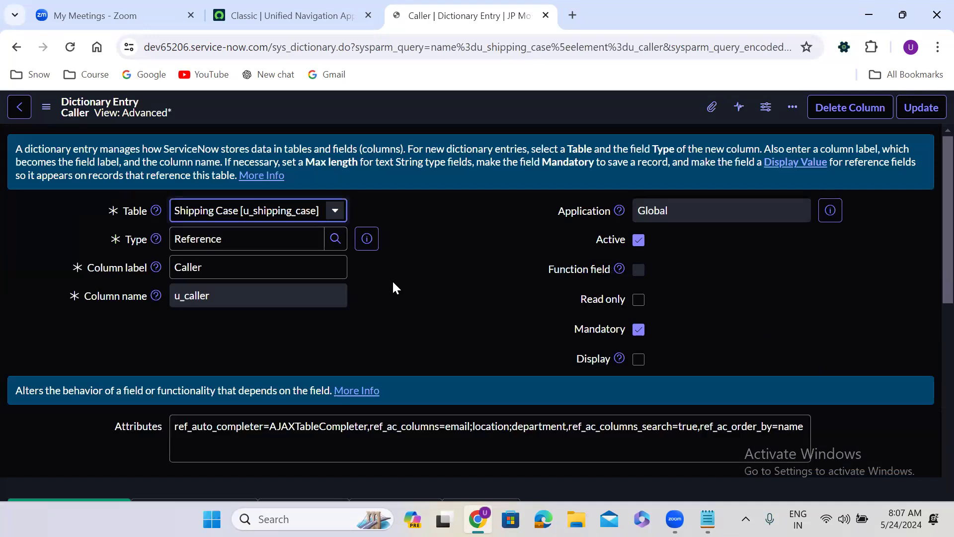
# On Caller's Default Value tab, toggle Use dynamic default off and on, then go back
pyautogui.scroll(-2, 402, 306)
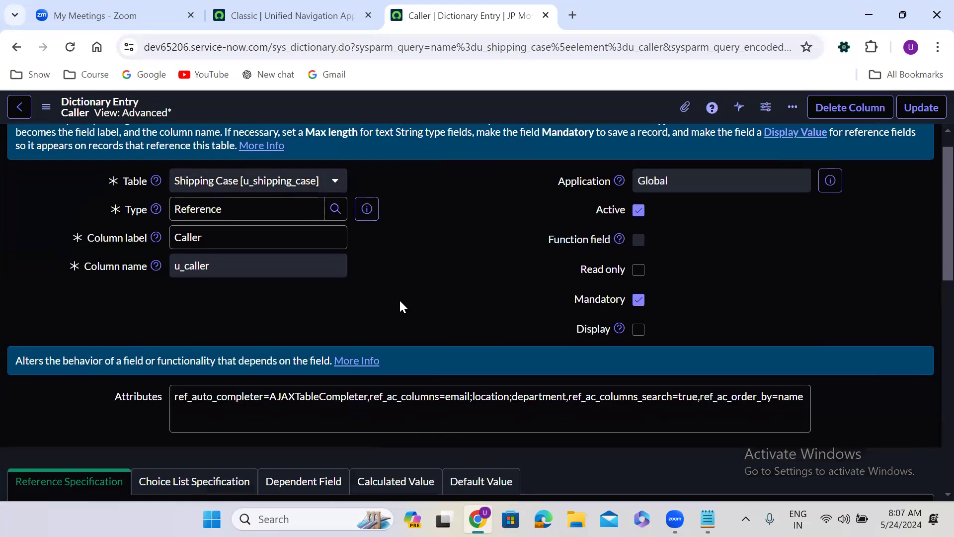
pyautogui.scroll(-6, 402, 307)
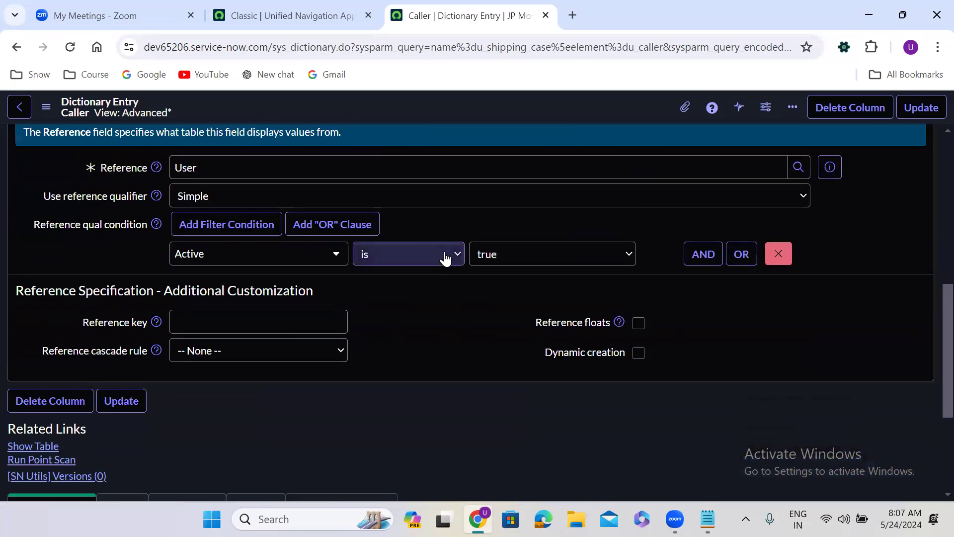
pyautogui.scroll(3, 443, 258)
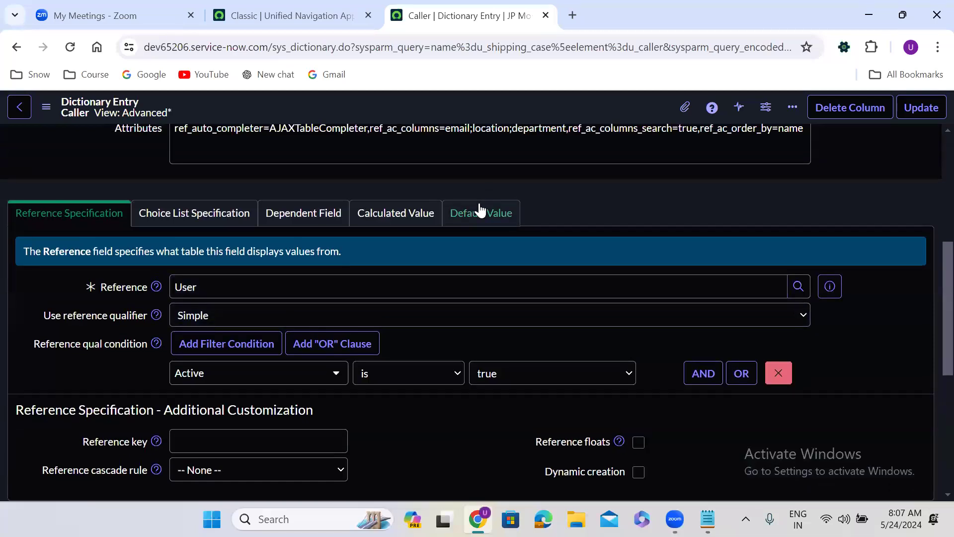
pyautogui.click(478, 213)
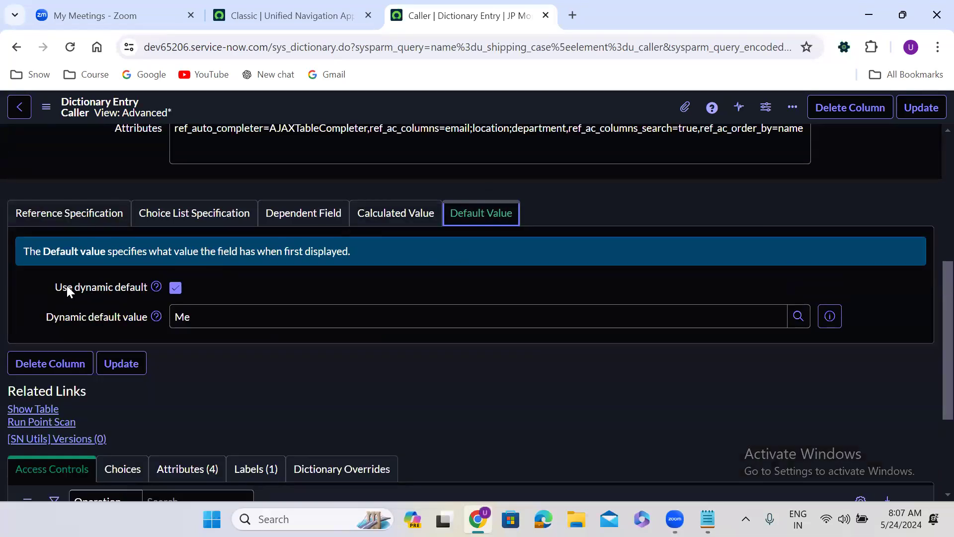
pyautogui.click(175, 289)
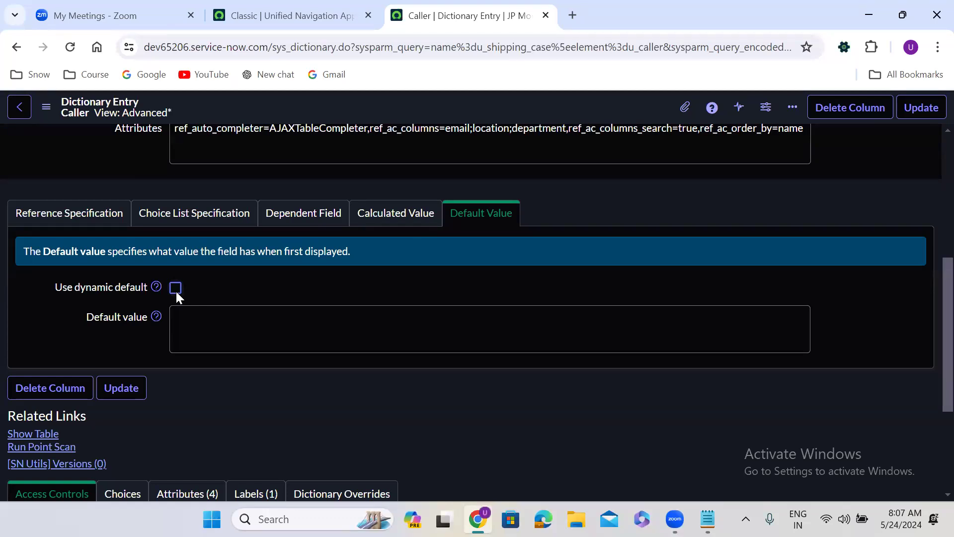
pyautogui.click(175, 288)
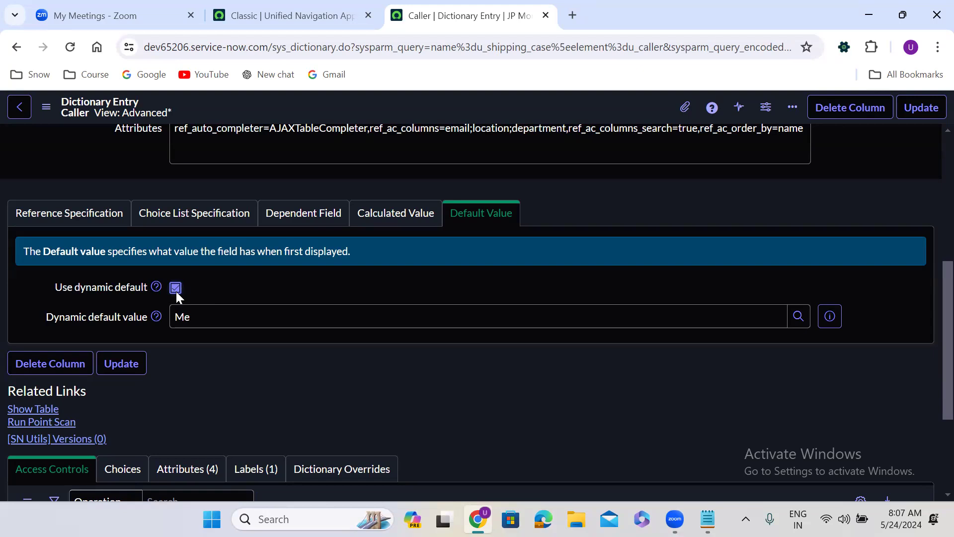
pyautogui.click(15, 48)
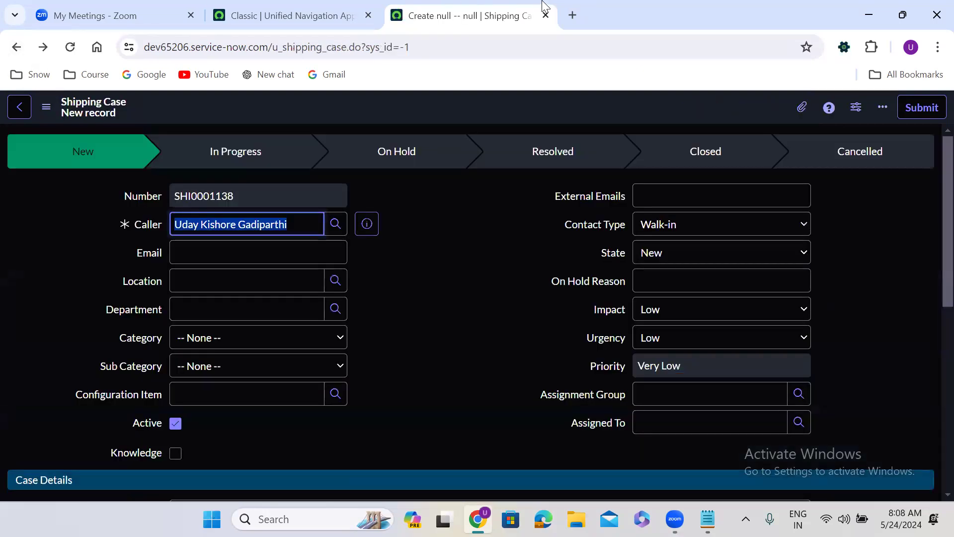
# Duplicate the form tab and create a new script via Configure > Client Scripts > New
pyautogui.rightClick(467, 19)
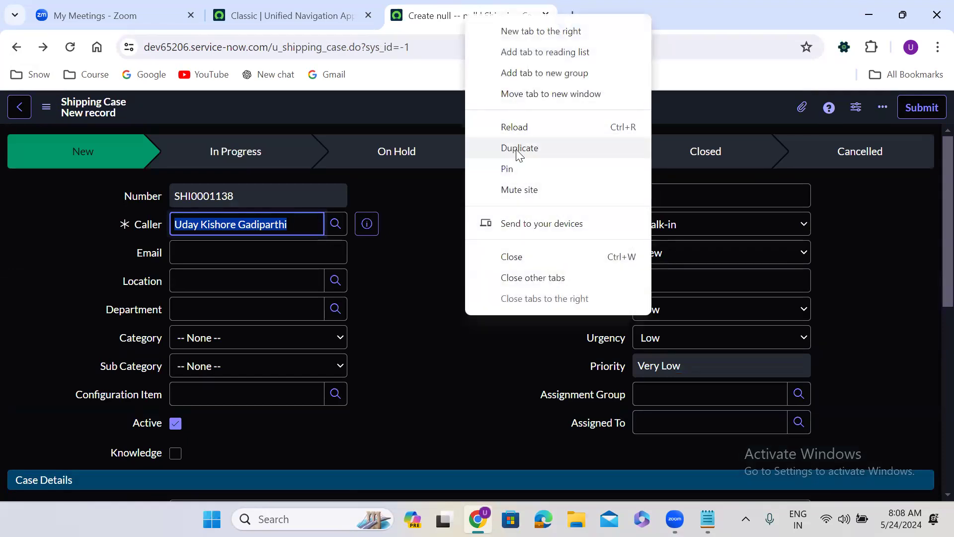
pyautogui.click(517, 149)
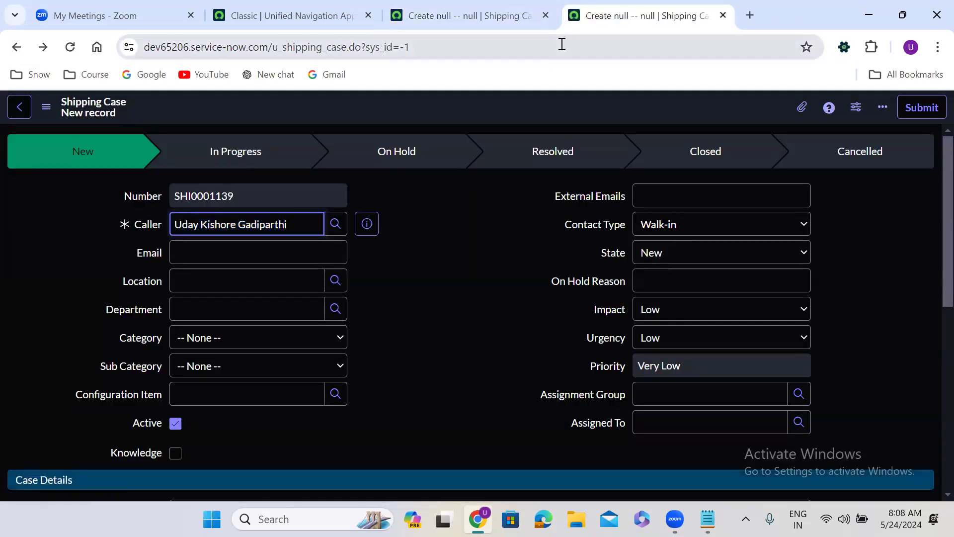
pyautogui.rightClick(393, 103)
pyautogui.moveTo(437, 133)
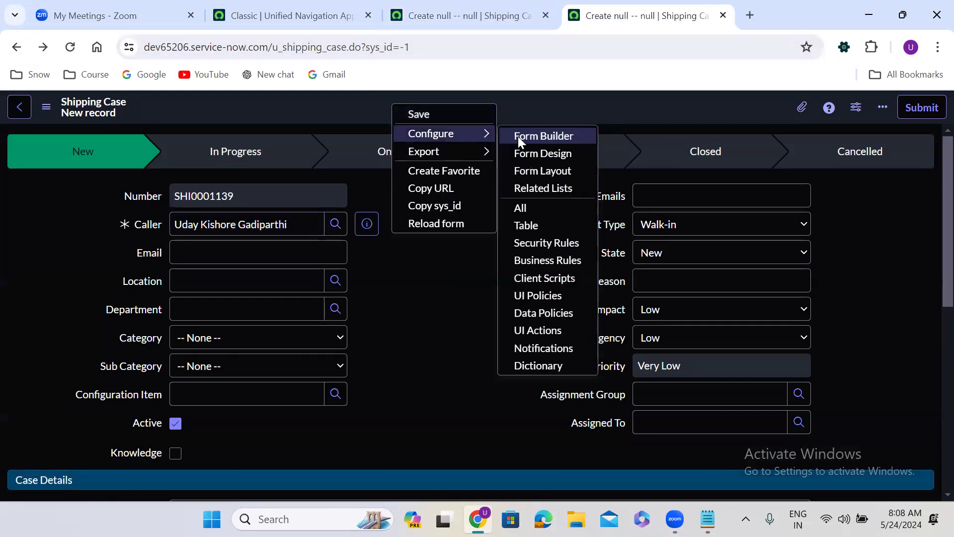
pyautogui.click(540, 276)
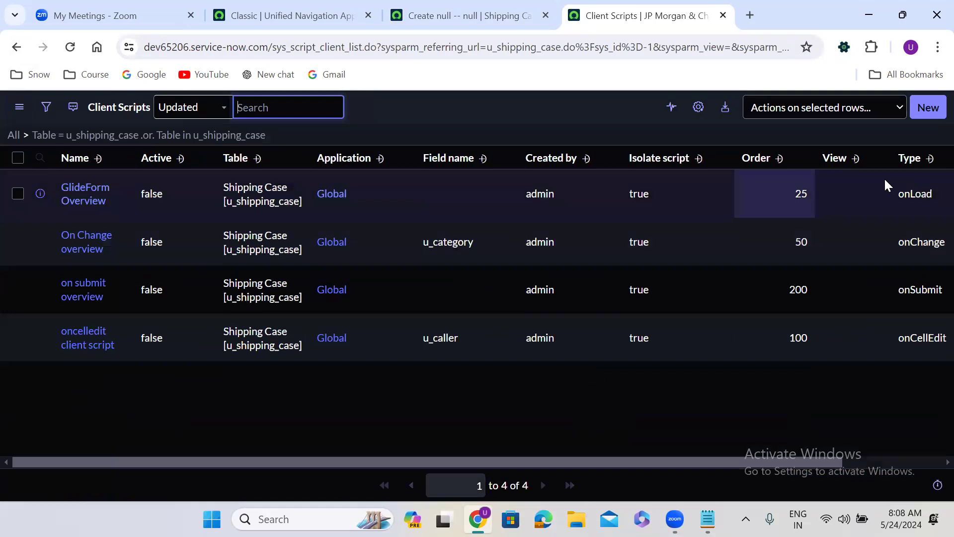
pyautogui.click(933, 108)
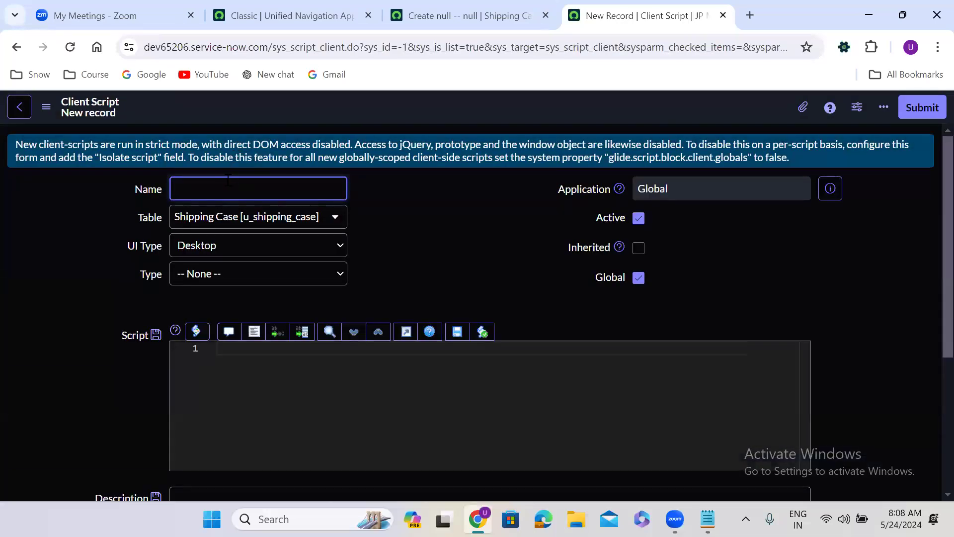
# Name the client script 'populate caller details' and set its type to onLoad
pyautogui.write('populate caller details')
pyautogui.click(219, 275)
pyautogui.click(220, 332)
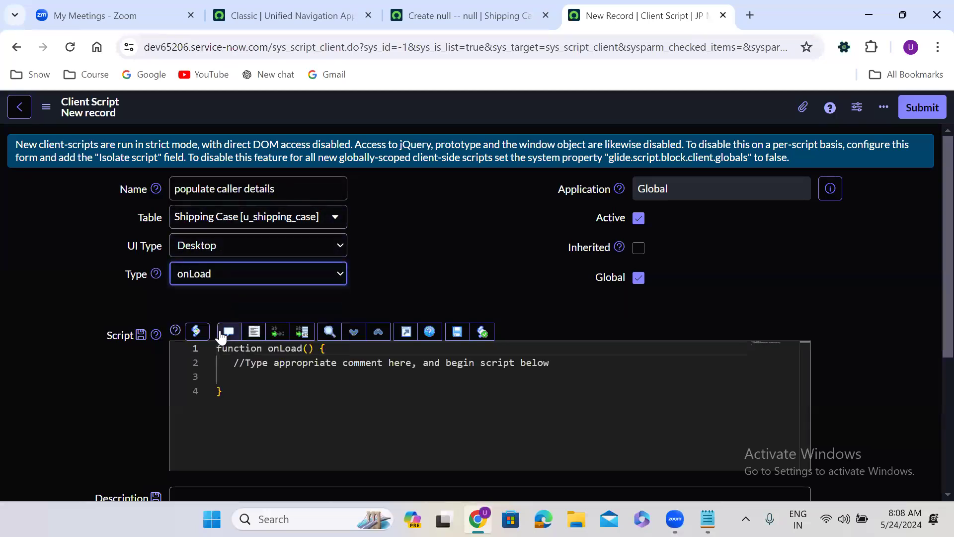
# Delete the template's placeholder comment line from the script body
pyautogui.scroll(-1, 388, 259)
pyautogui.scroll(-2, 388, 258)
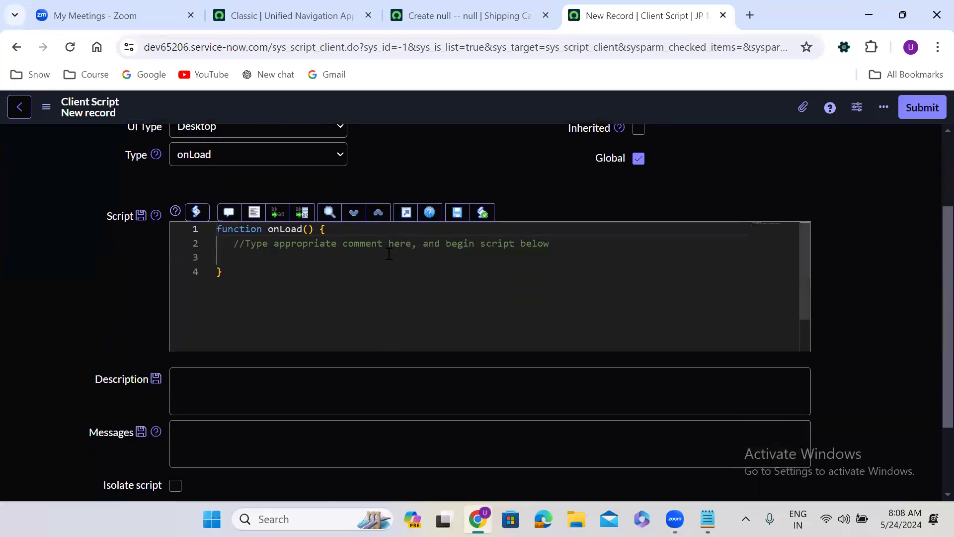
pyautogui.moveTo(233, 244); pyautogui.dragTo(257, 244)
pyautogui.moveTo(336, 247); pyautogui.dragTo(557, 244)
pyautogui.press('Return')
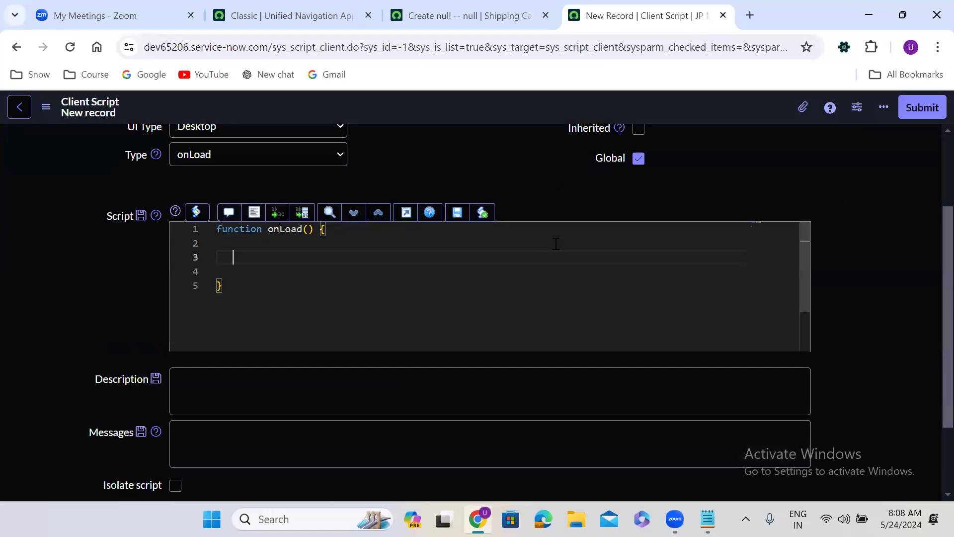
# Start line 3 as var call = g_form.getReference(' after confirming the Caller field is named u_caller
pyautogui.write('var')
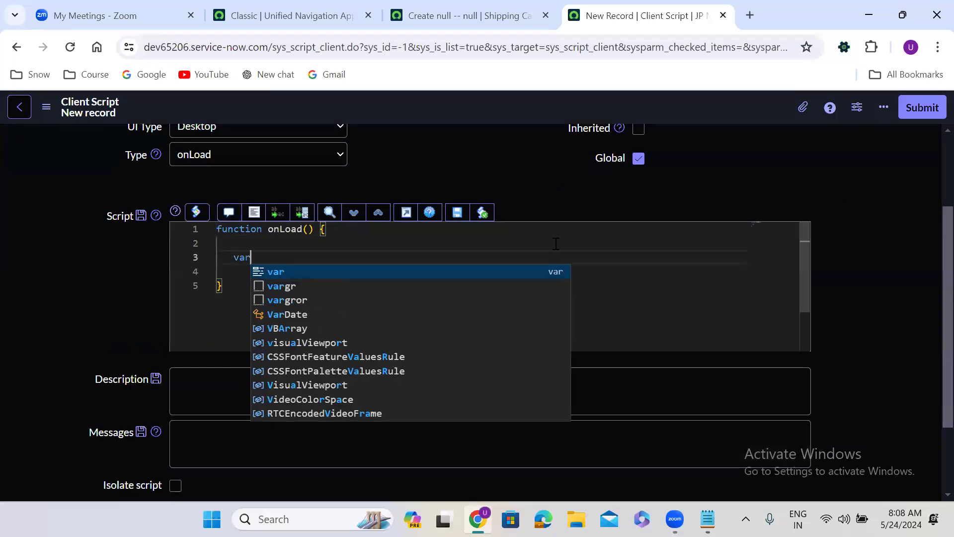
pyautogui.write(' call ')
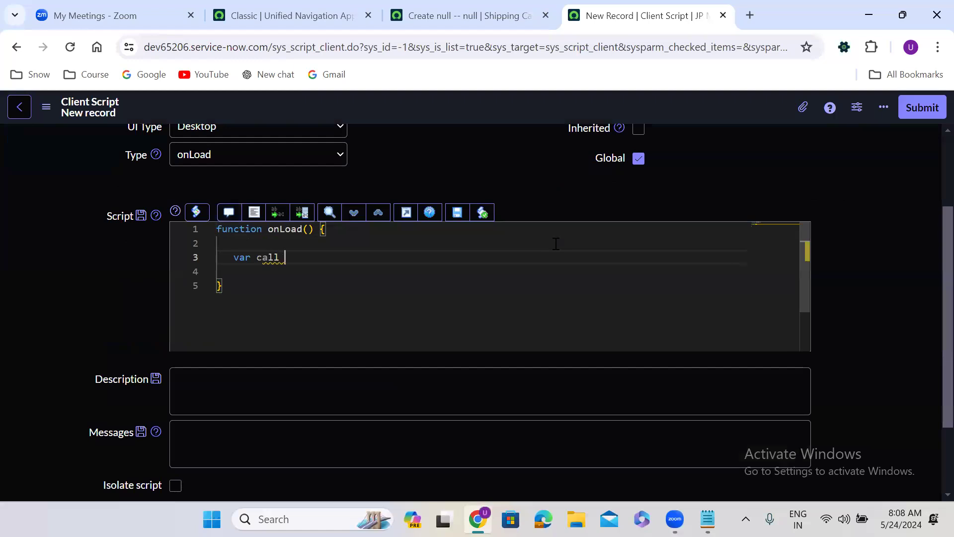
pyautogui.write('= g_')
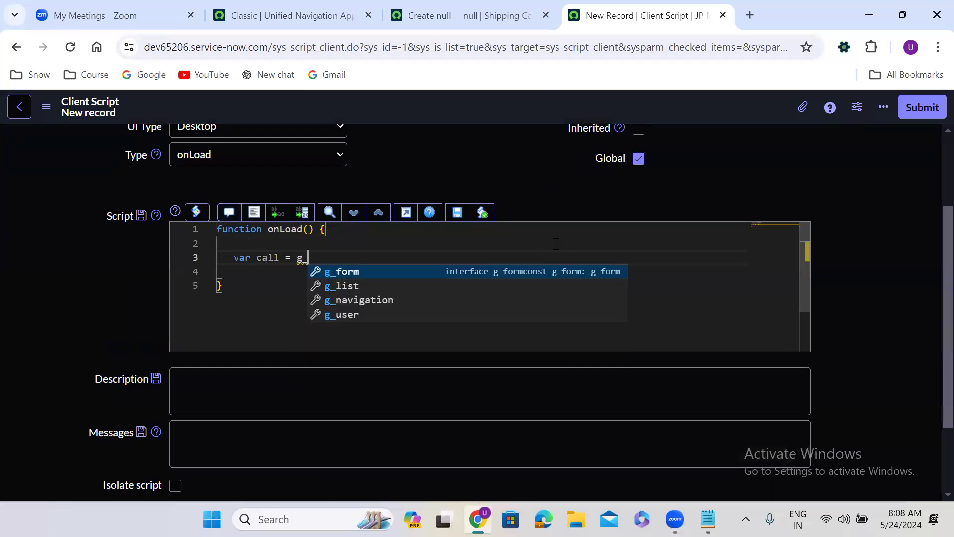
pyautogui.write('form.ger')
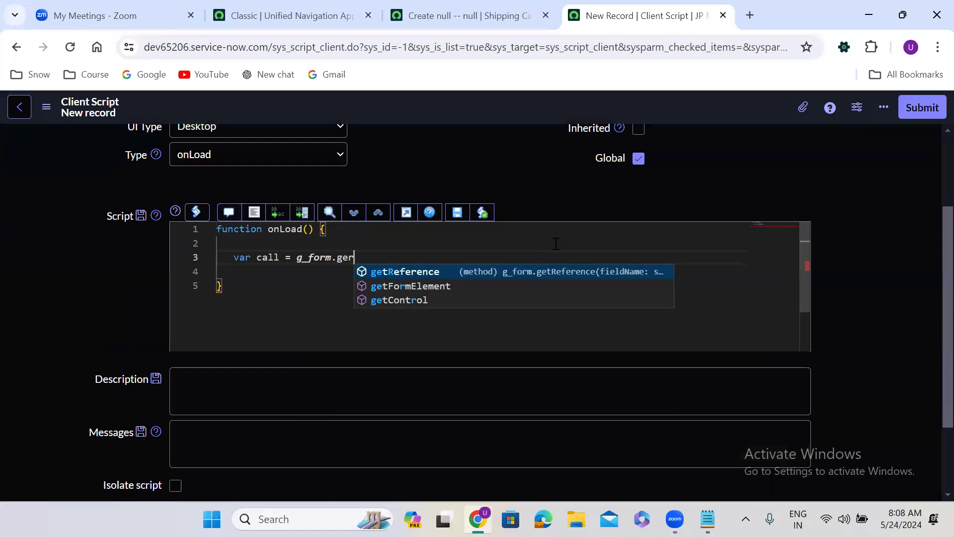
pyautogui.press('BackSpace')
pyautogui.write('eR')
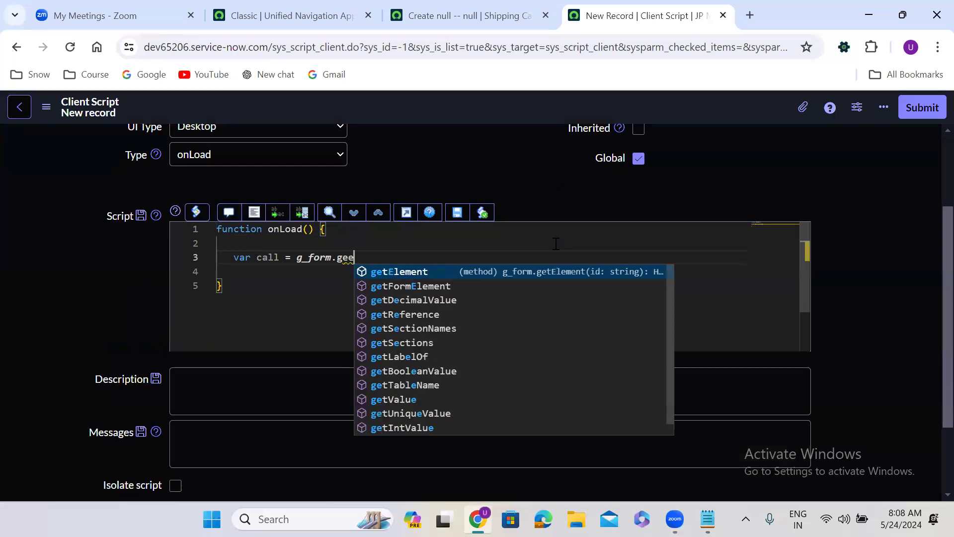
pyautogui.press('BackSpace')
pyautogui.press('BackSpace')
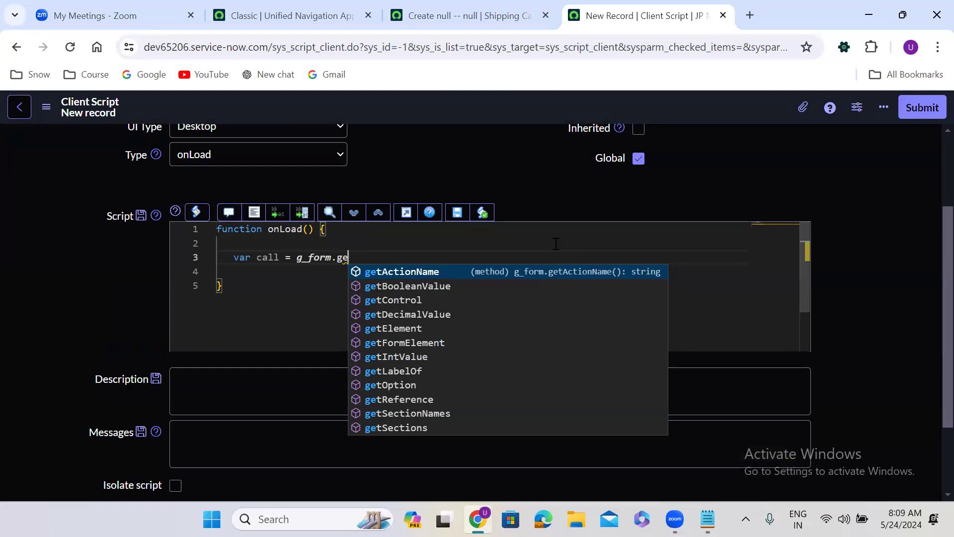
pyautogui.write('t')
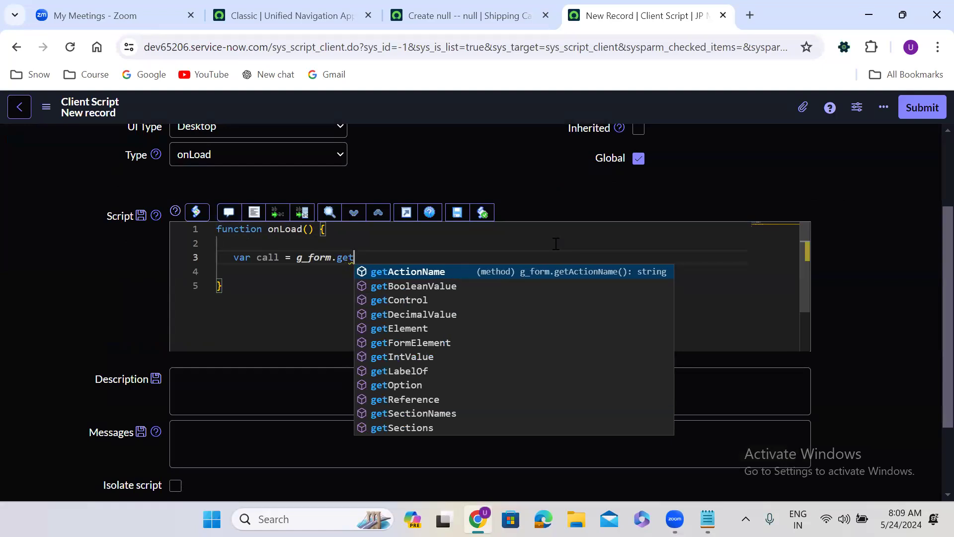
pyautogui.write('R')
pyautogui.press('Return')
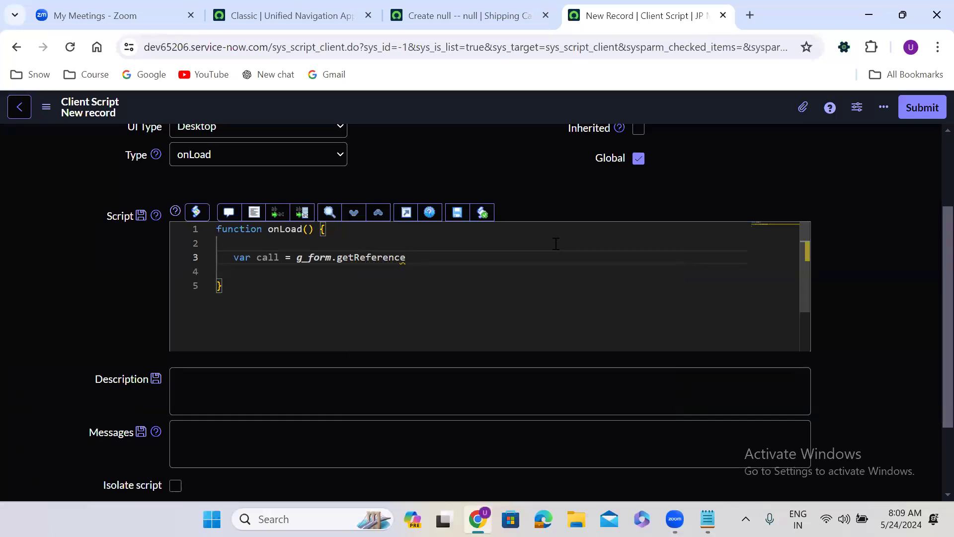
pyautogui.write("('")
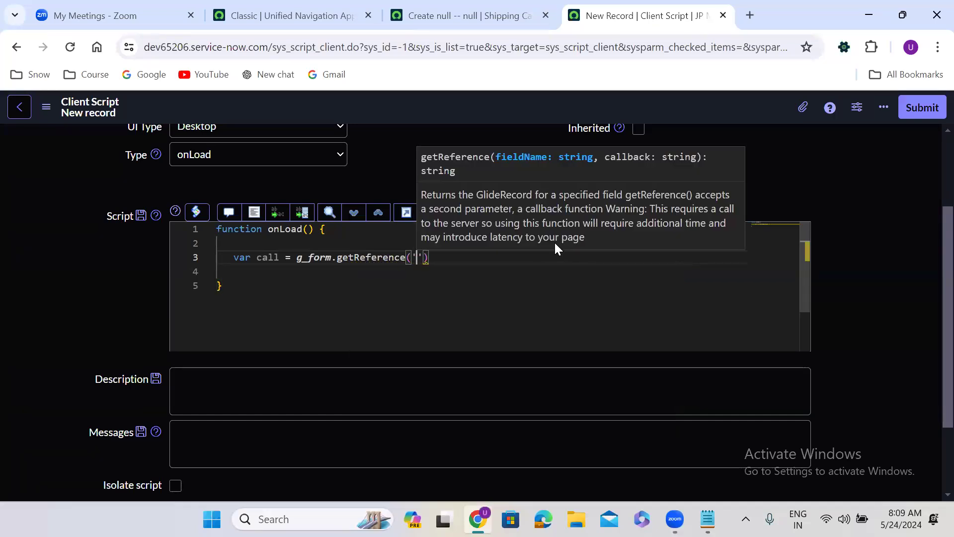
pyautogui.click(462, 15)
pyautogui.doubleClick(446, 238)
pyautogui.doubleClick(445, 241)
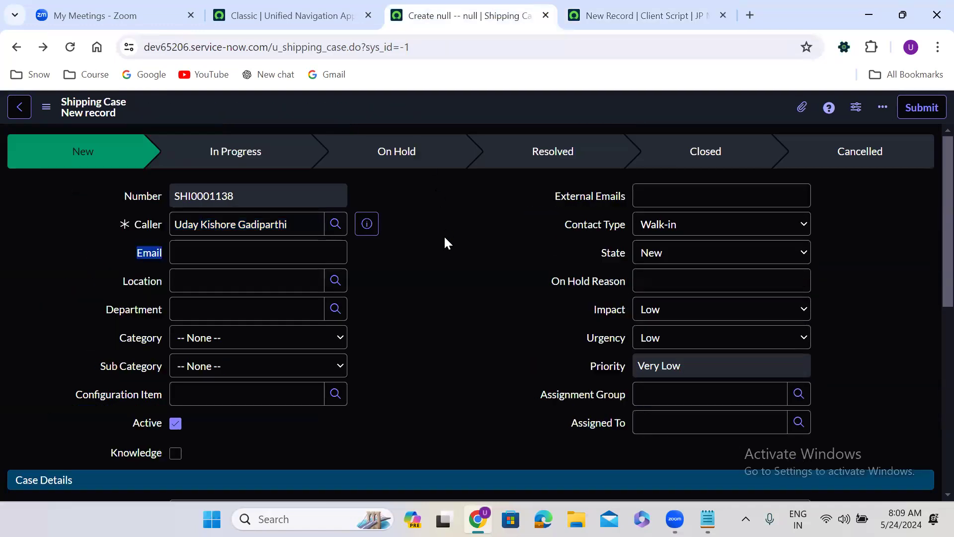
pyautogui.click(669, 10)
# Complete the call as getReference('u_caller', getCallerValues); and add blank lines below it
pyautogui.write("u_caller');")
pyautogui.press('Return')
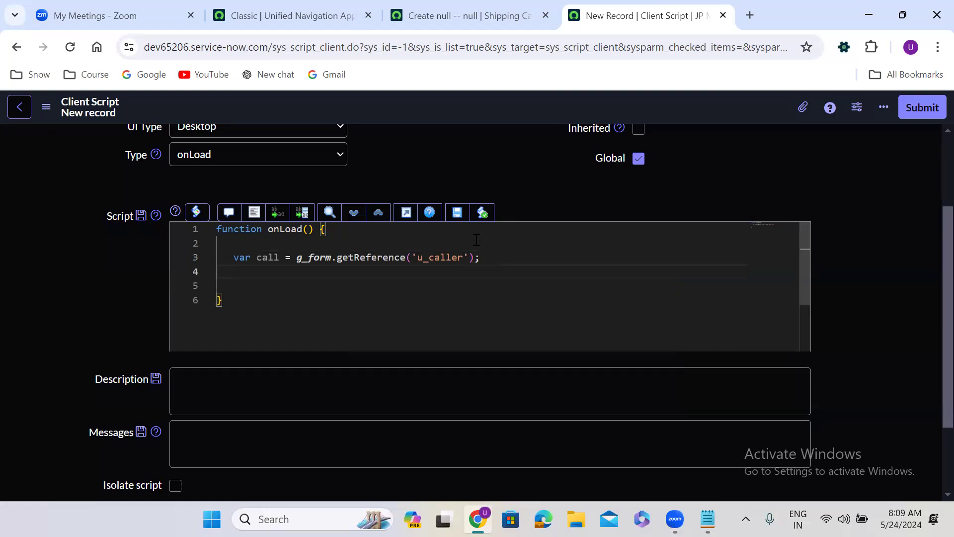
pyautogui.click(470, 257)
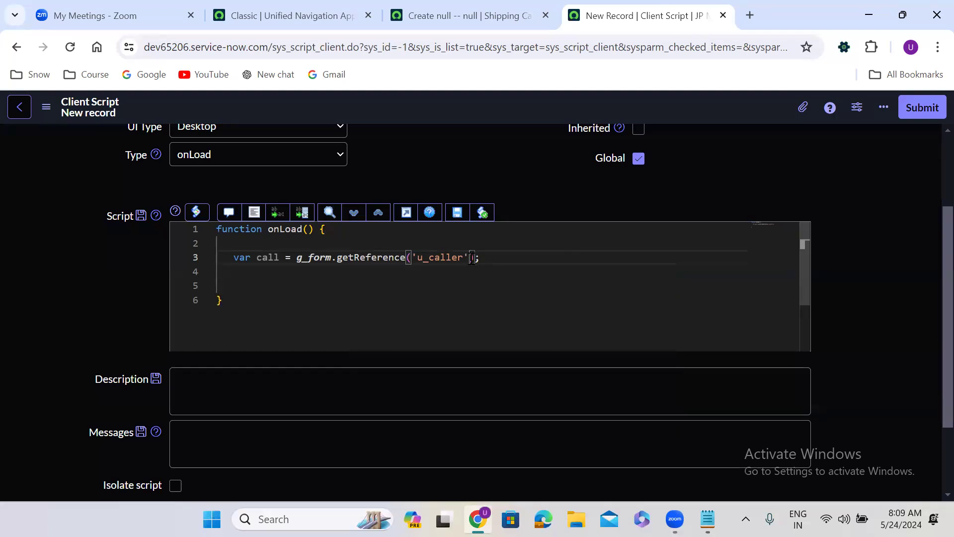
pyautogui.write(', ')
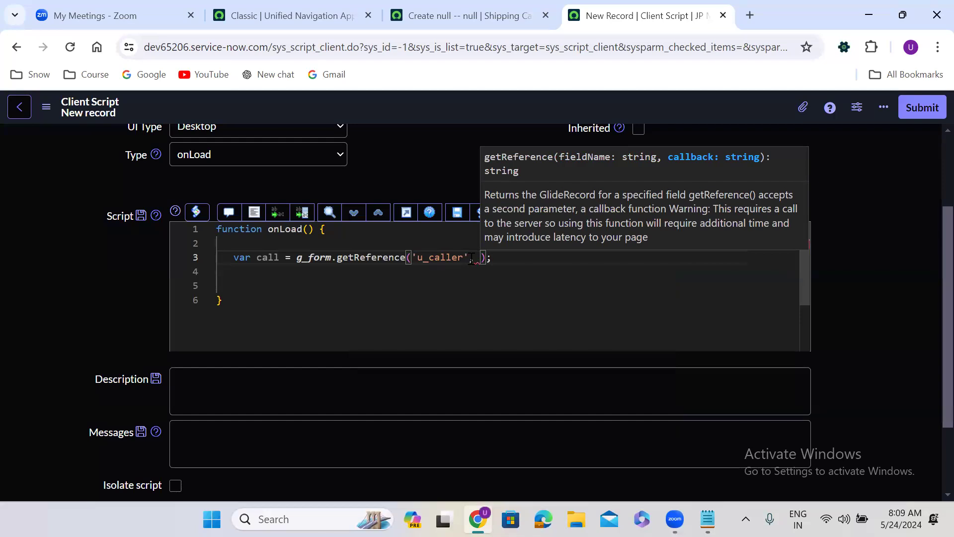
pyautogui.write('getCaller')
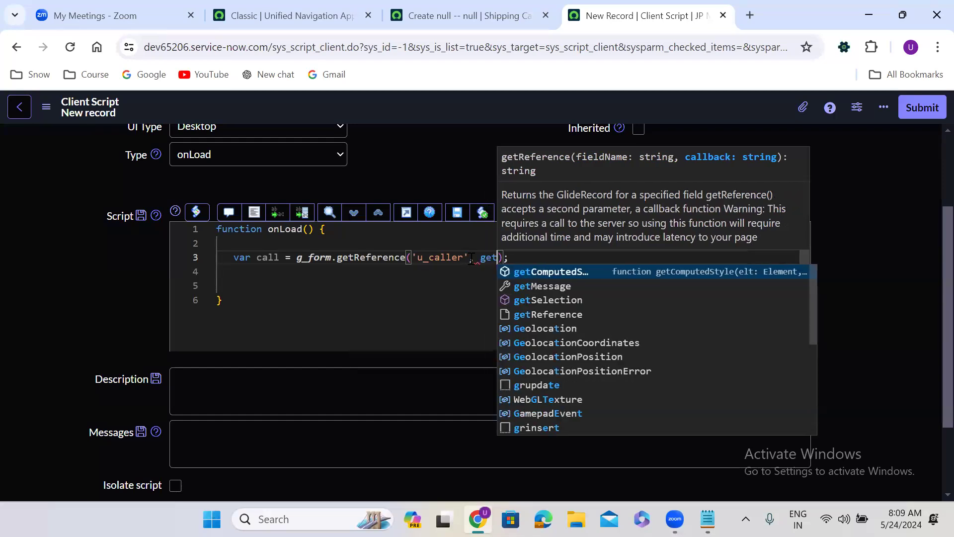
pyautogui.write('Value')
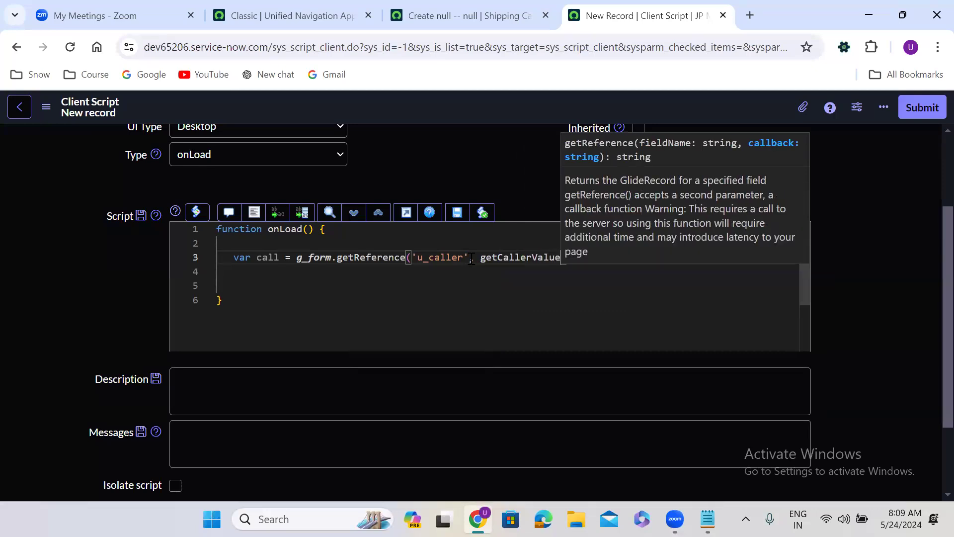
pyautogui.write('s);')
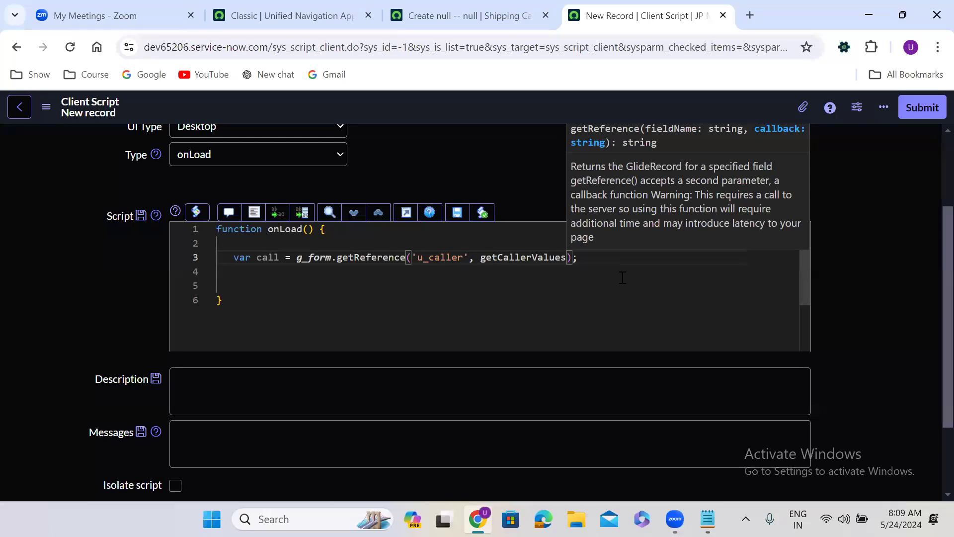
pyautogui.click(586, 257)
pyautogui.press('Return')
pyautogui.press('Return')
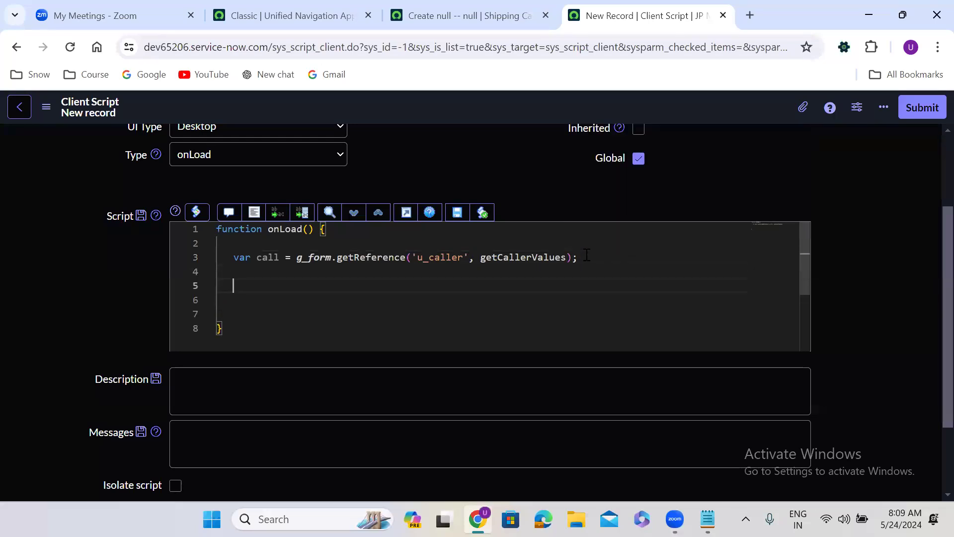
# Declare the callback function getCallerValues(call) with an empty body
pyautogui.write('function ')
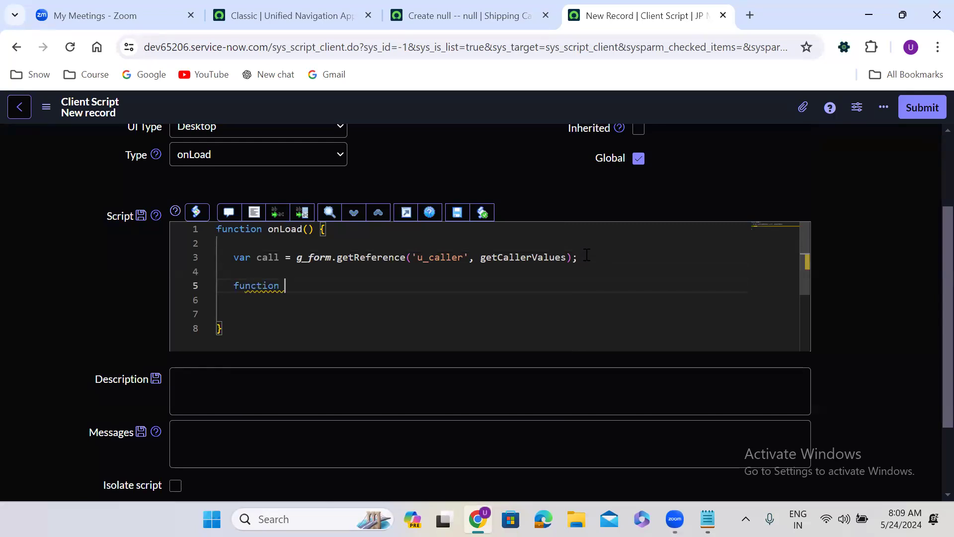
pyautogui.write('get')
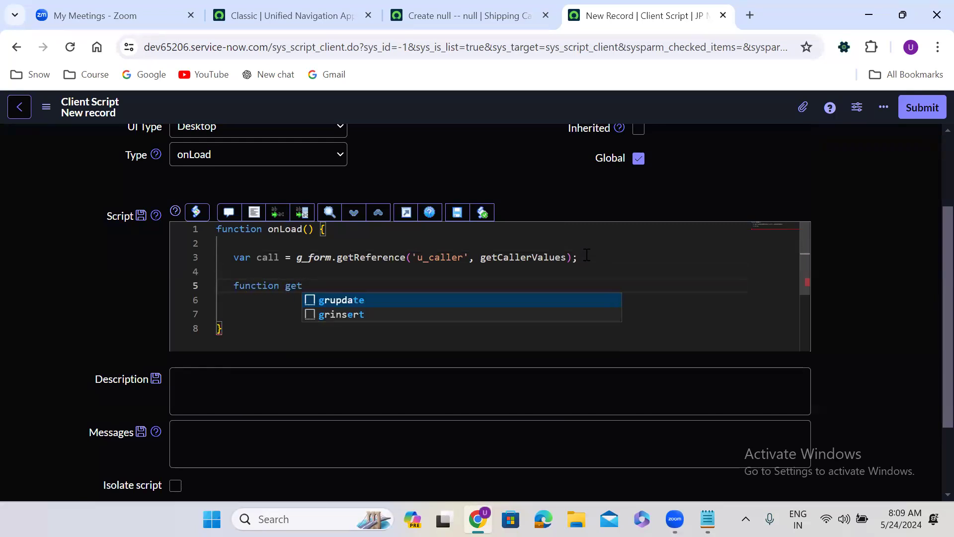
pyautogui.doubleClick(517, 258)
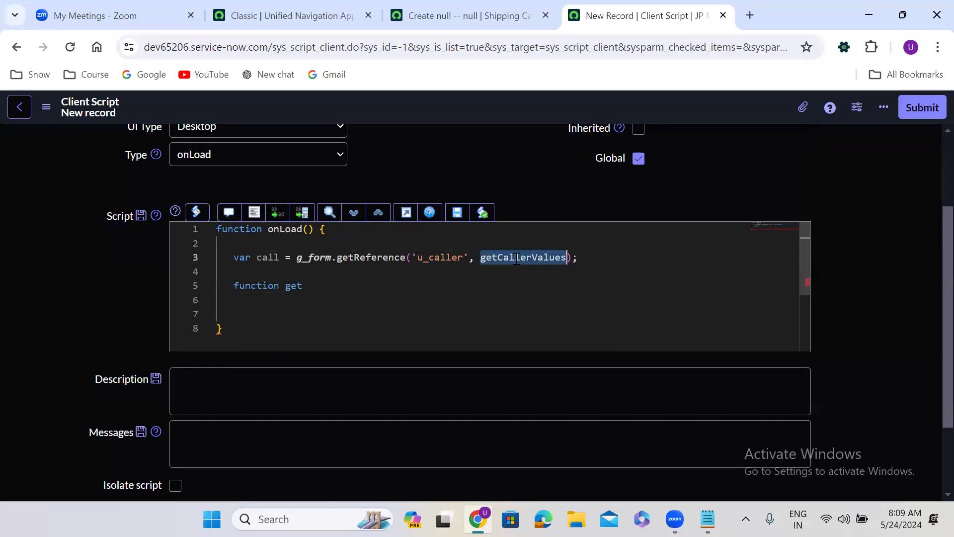
pyautogui.hotkey('ctrl', 'c')
pyautogui.doubleClick(294, 286)
pyautogui.hotkey('ctrl', 'v')
pyautogui.write('()')
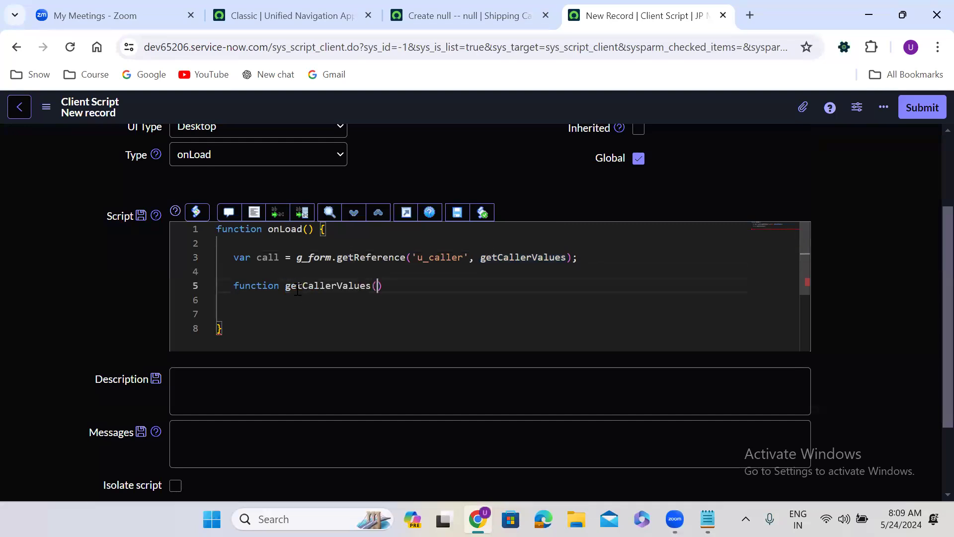
pyautogui.write('P')
pyautogui.press('BackSpace')
pyautogui.write('{')
pyautogui.press('Return')
pyautogui.click(378, 286)
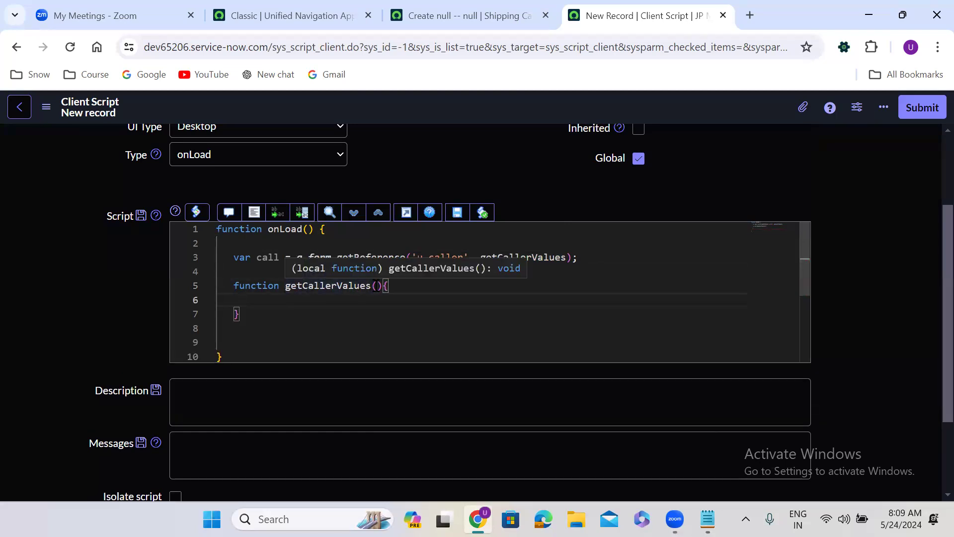
pyautogui.write('call')
pyautogui.press('Tab')
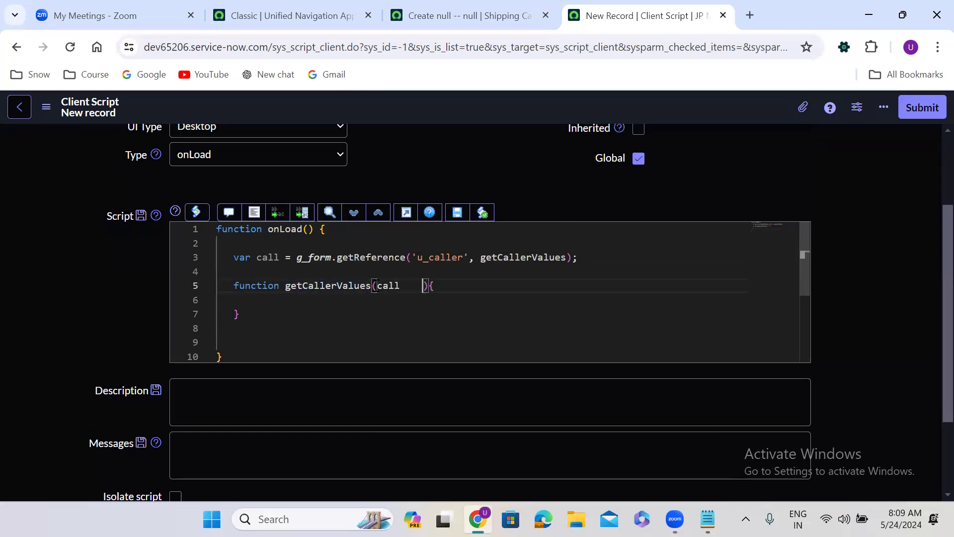
pyautogui.press('BackSpace')
pyautogui.click(275, 302)
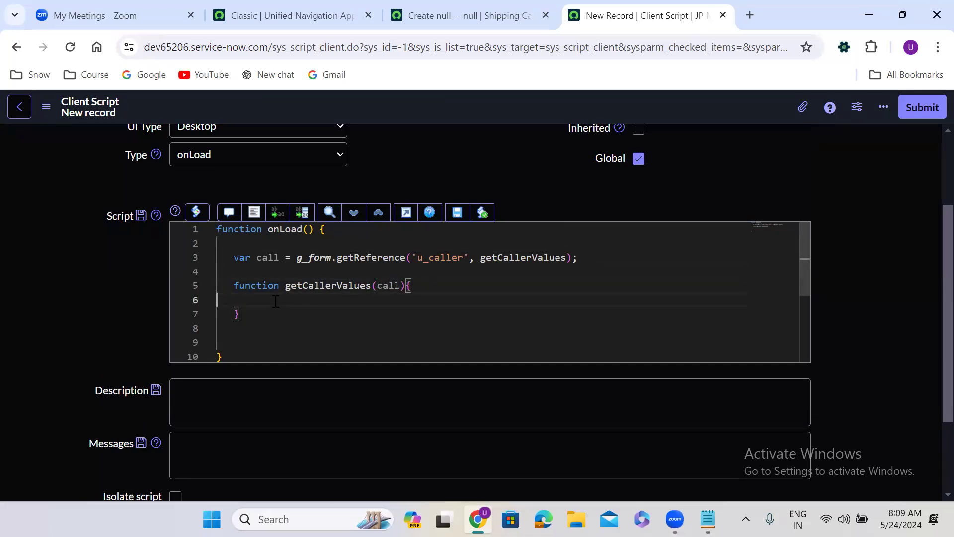
# Add a g_form.setValue('', ) line, duplicate it into three lines, and tidy the formatting
pyautogui.write('g_form')
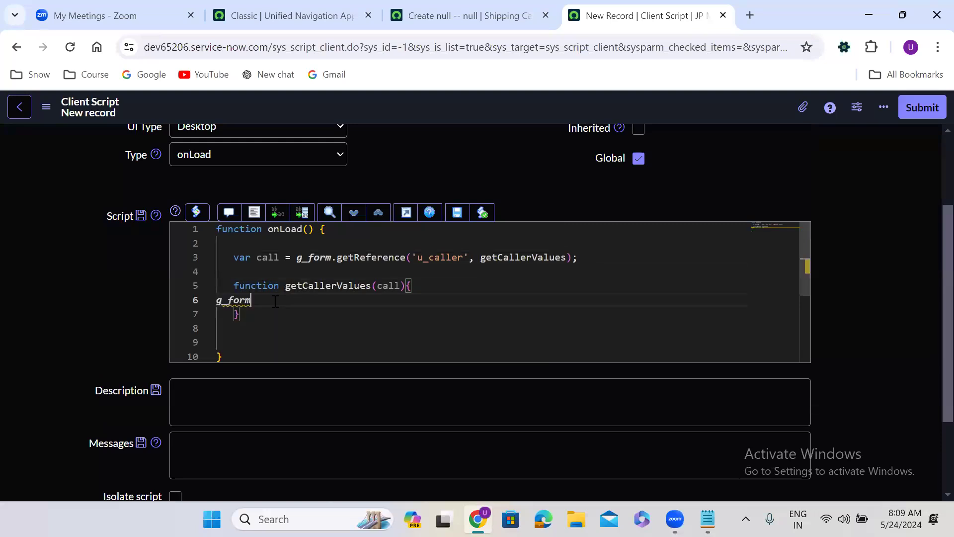
pyautogui.write('.setValue();')
pyautogui.press('Left')
pyautogui.press('Left')
pyautogui.write("'")
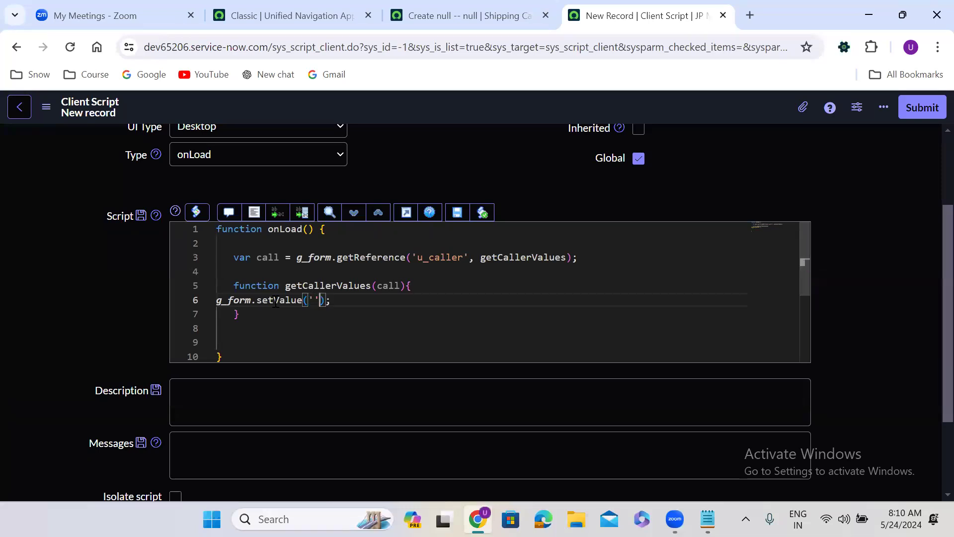
pyautogui.write(',')
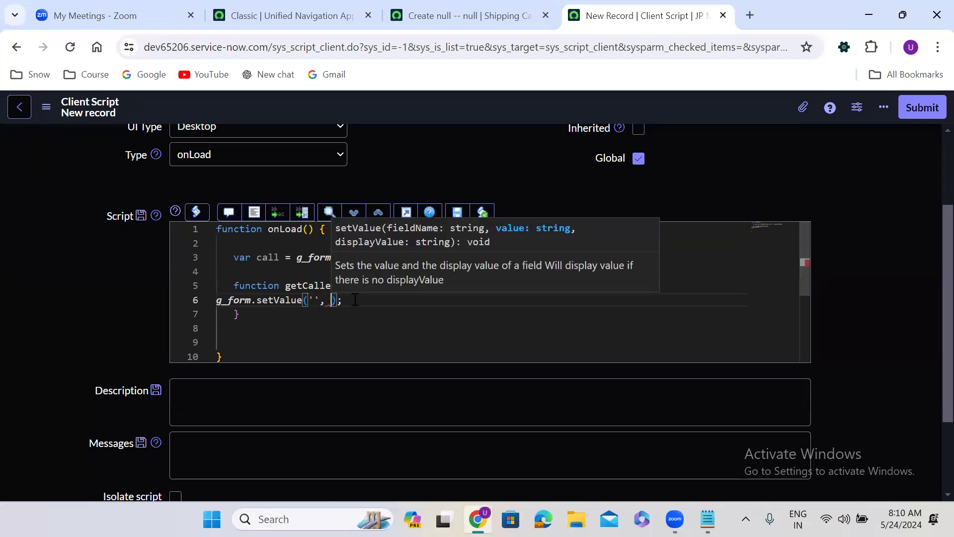
pyautogui.press('End')
pyautogui.moveTo(343, 300); pyautogui.dragTo(217, 301)
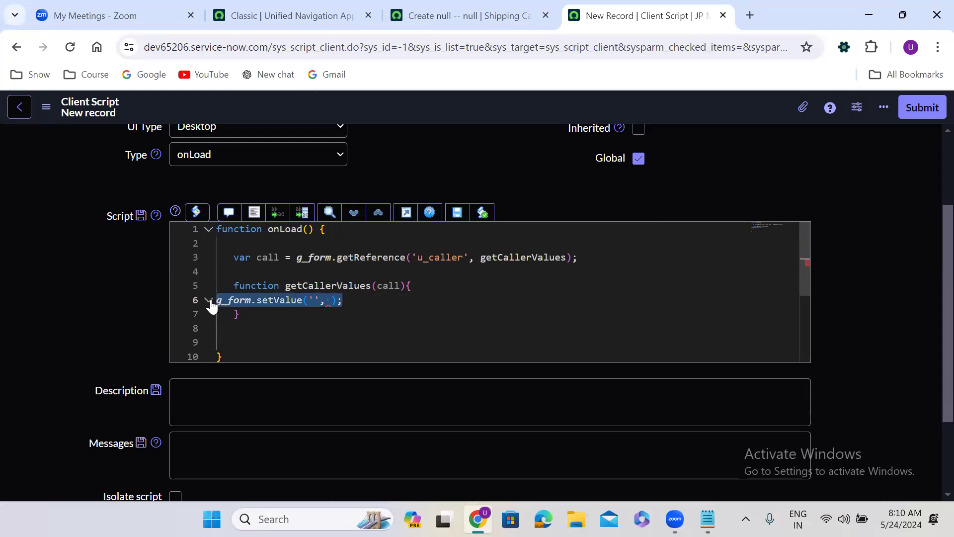
pyautogui.click(358, 304)
pyautogui.press('Return')
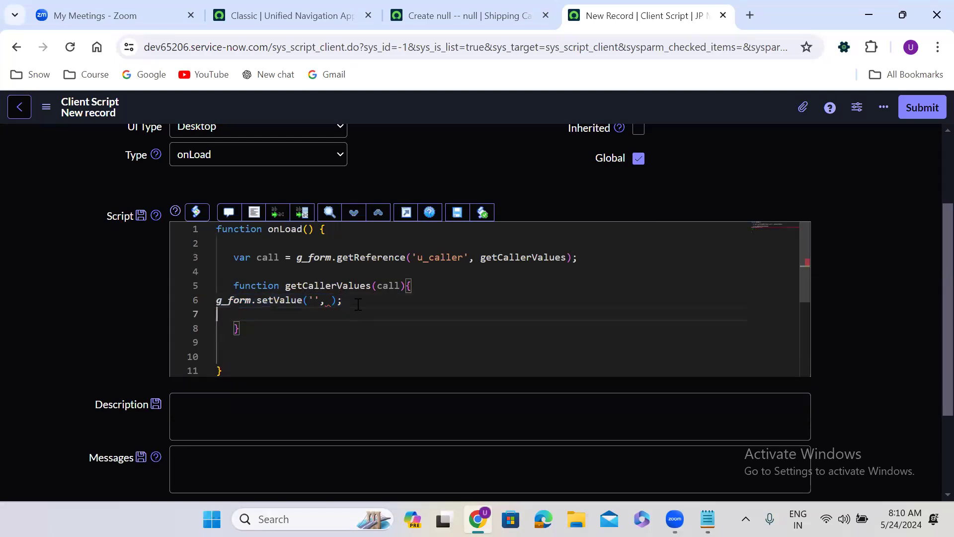
pyautogui.hotkey('ctrl', 'v')
pyautogui.press('Return')
pyautogui.hotkey('ctrl', 'v')
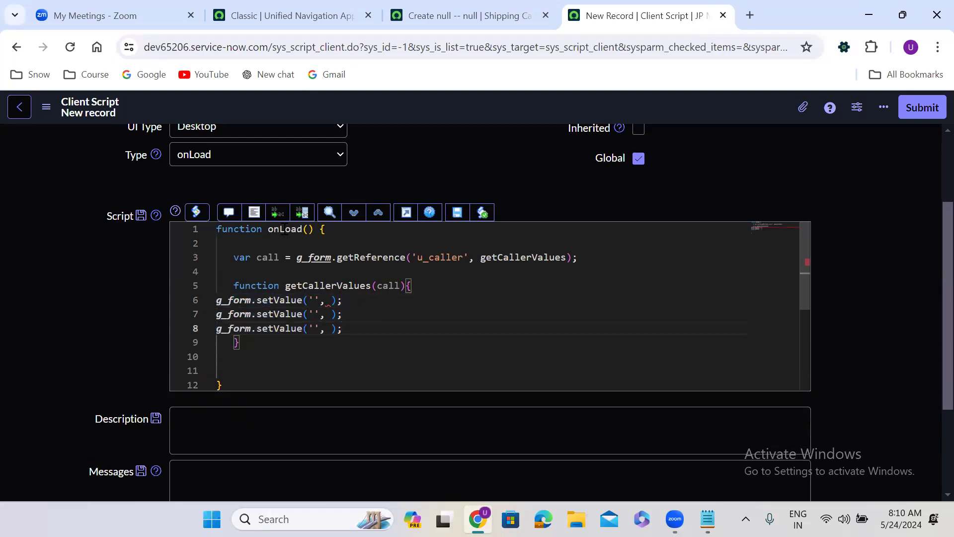
pyautogui.click(256, 213)
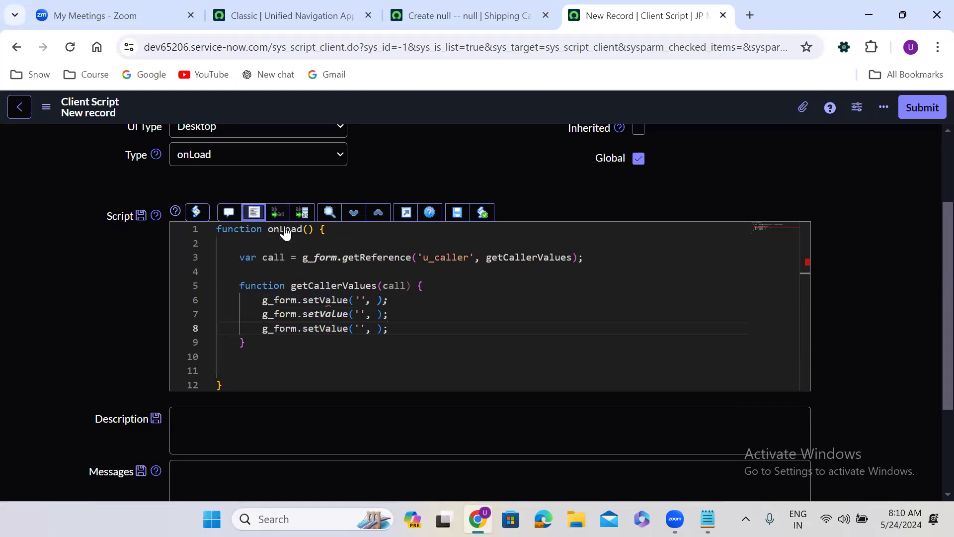
# Fill the three setValue field names with u_email, u_location and u_department
pyautogui.click(361, 302)
pyautogui.write('u_')
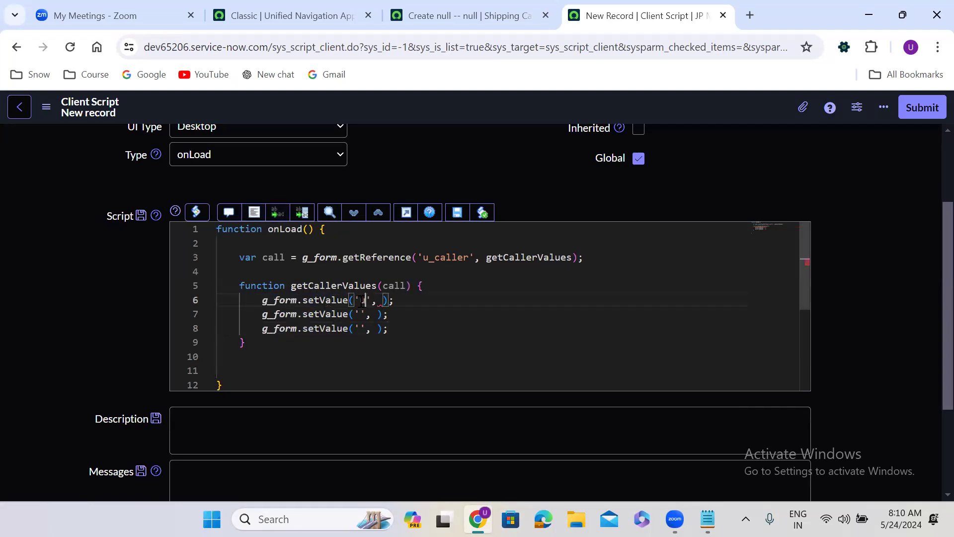
pyautogui.write('email')
pyautogui.click(361, 314)
pyautogui.write('u_')
pyautogui.write('locatio')
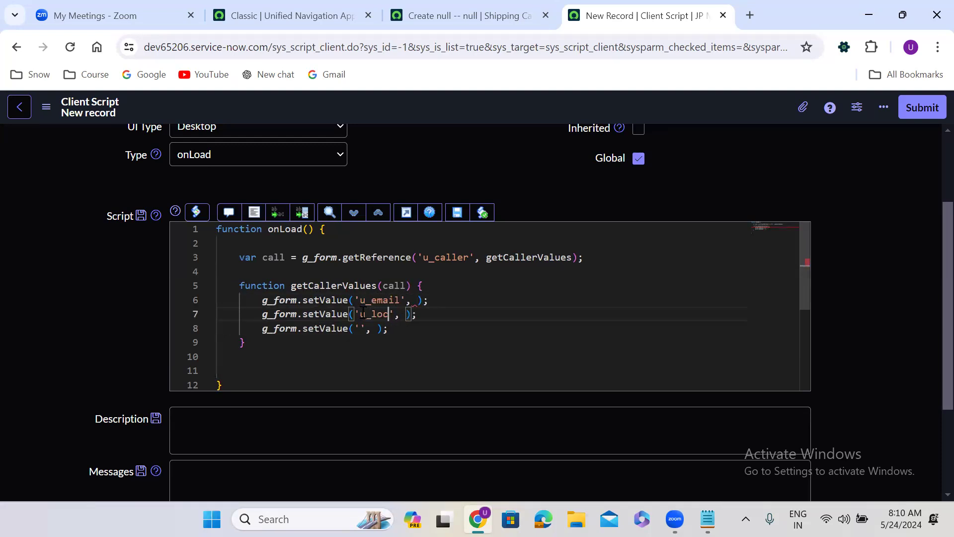
pyautogui.write('n')
pyautogui.click(362, 329)
pyautogui.write('u_de')
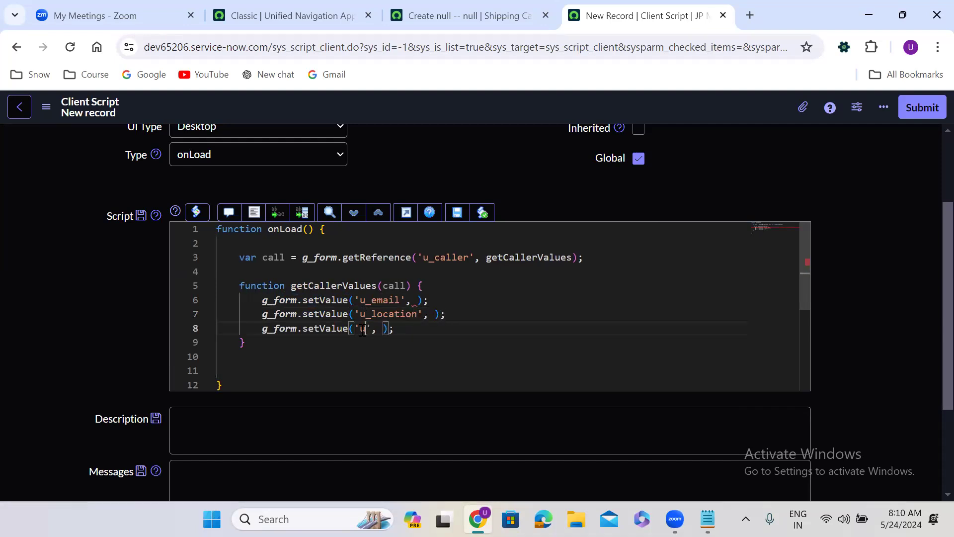
pyautogui.write('partment')
# Set their values to call.email, call.location and call.department, then reformat the script
pyautogui.doubleClick(398, 286)
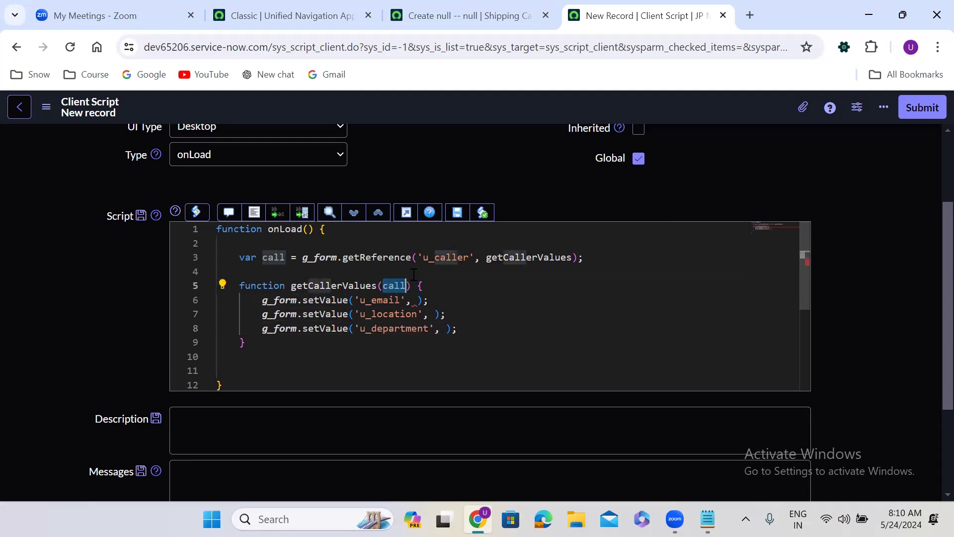
pyautogui.click(417, 300)
pyautogui.write('call.emai')
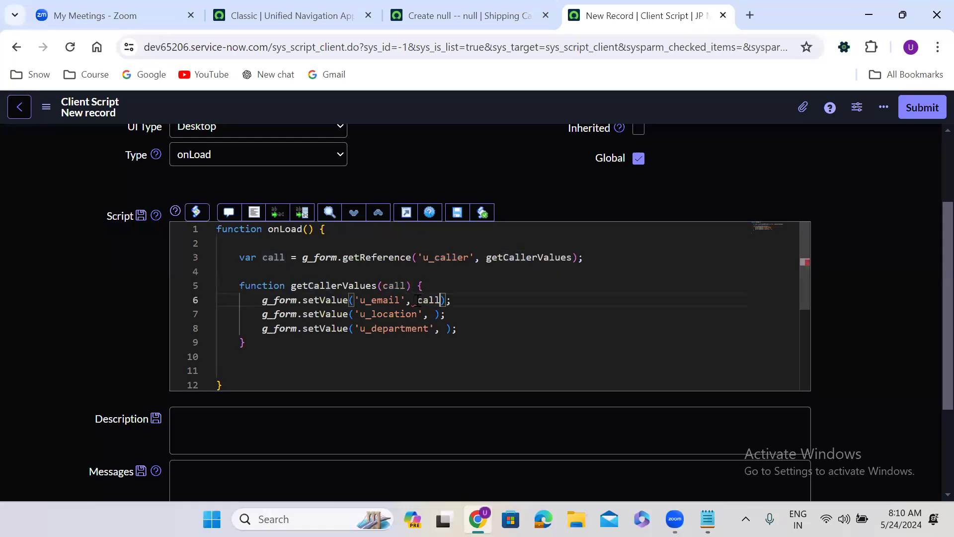
pyautogui.write('l')
pyautogui.click(434, 316)
pyautogui.write('call.loc')
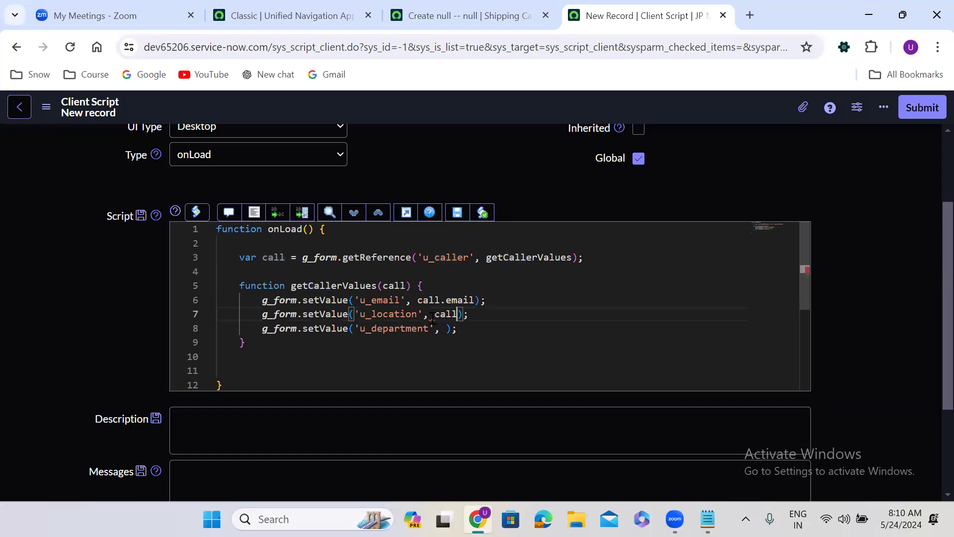
pyautogui.write('ation')
pyautogui.click(445, 330)
pyautogui.write('call')
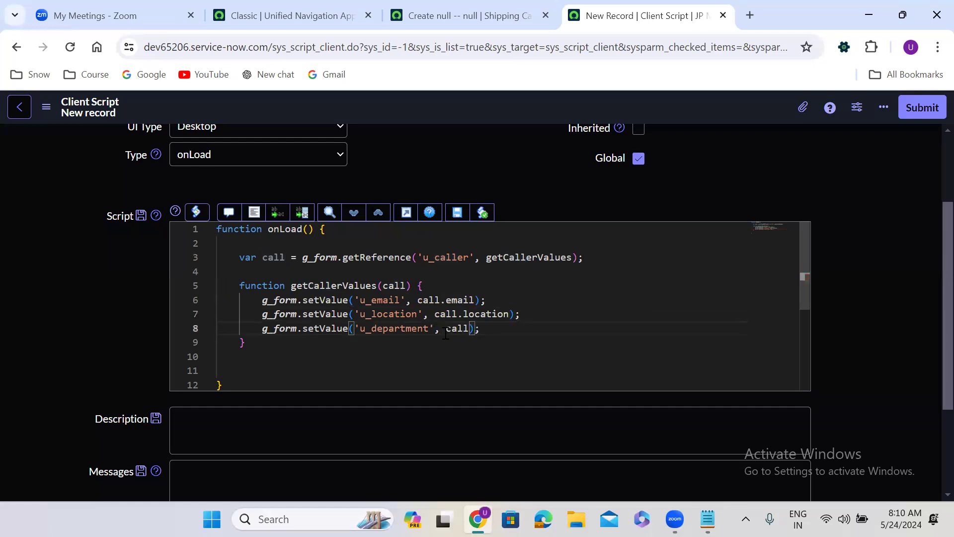
pyautogui.write('.department')
pyautogui.click(257, 219)
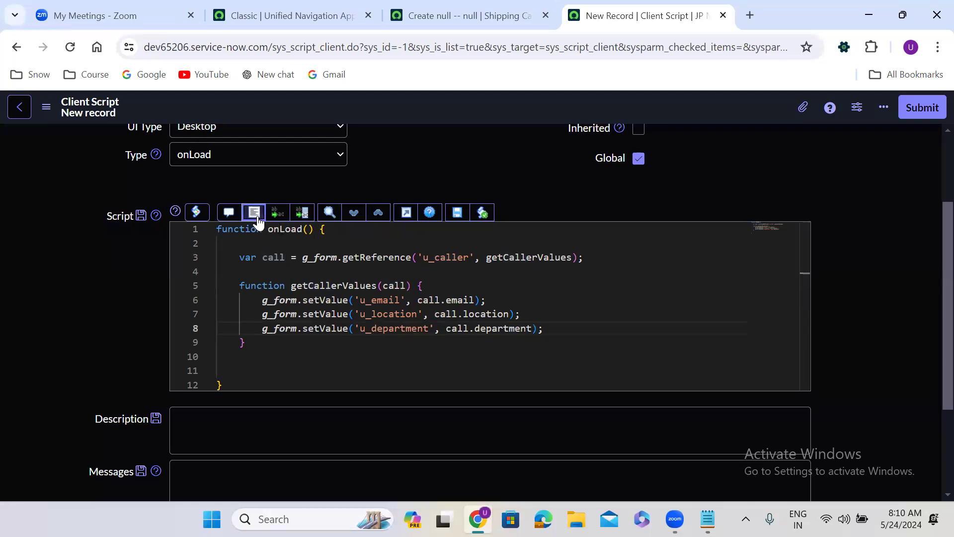
# Wrap the getReference lookup and callback inside if(g_form.isNewRecord()){ … }
pyautogui.click(260, 244)
pyautogui.press('Return')
pyautogui.write('if')
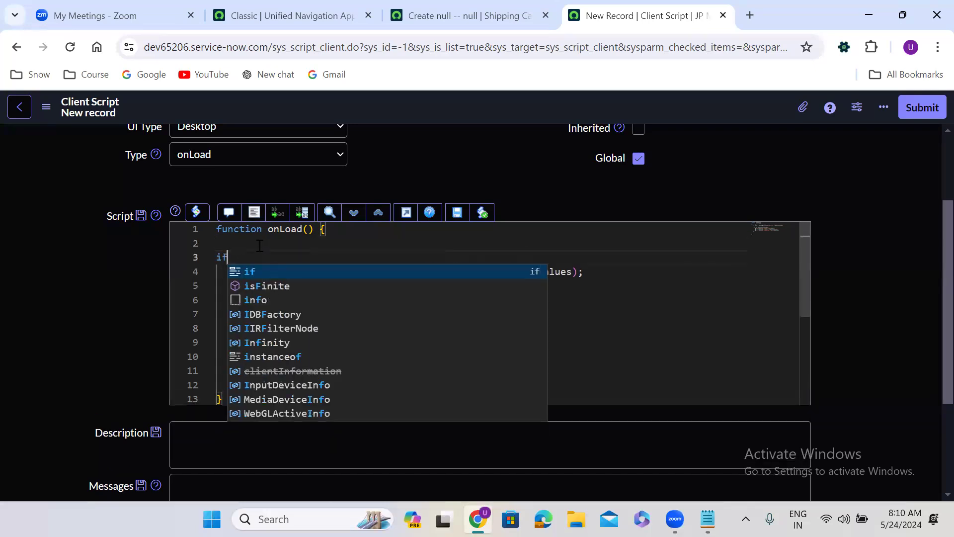
pyautogui.write('(){')
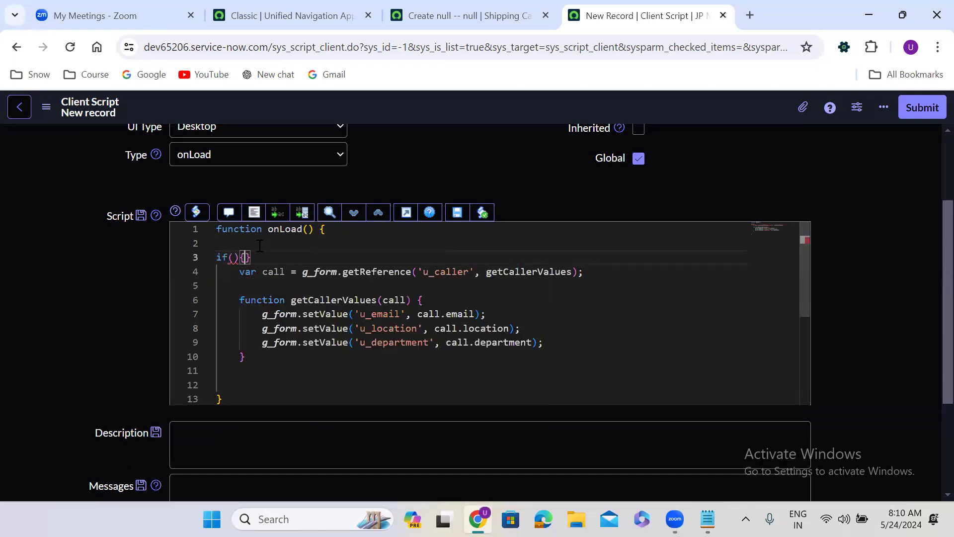
pyautogui.click(254, 362)
pyautogui.press('Return')
pyautogui.write('}')
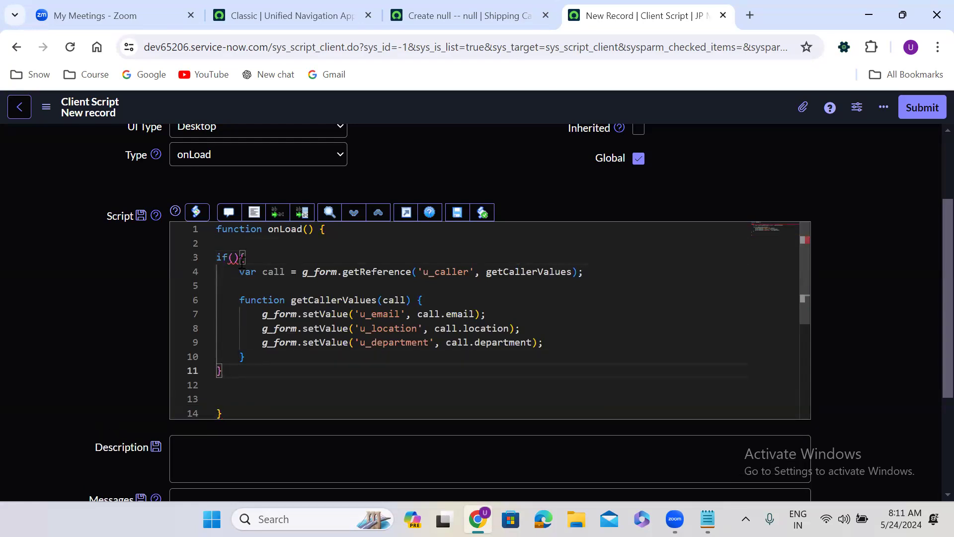
pyautogui.click(234, 257)
pyautogui.write('g_')
pyautogui.press('Return')
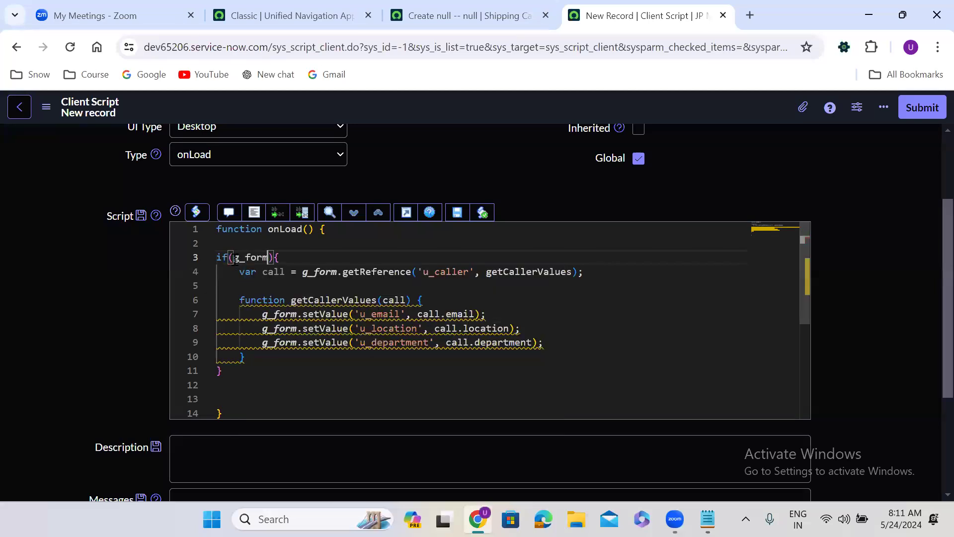
pyautogui.write('.is')
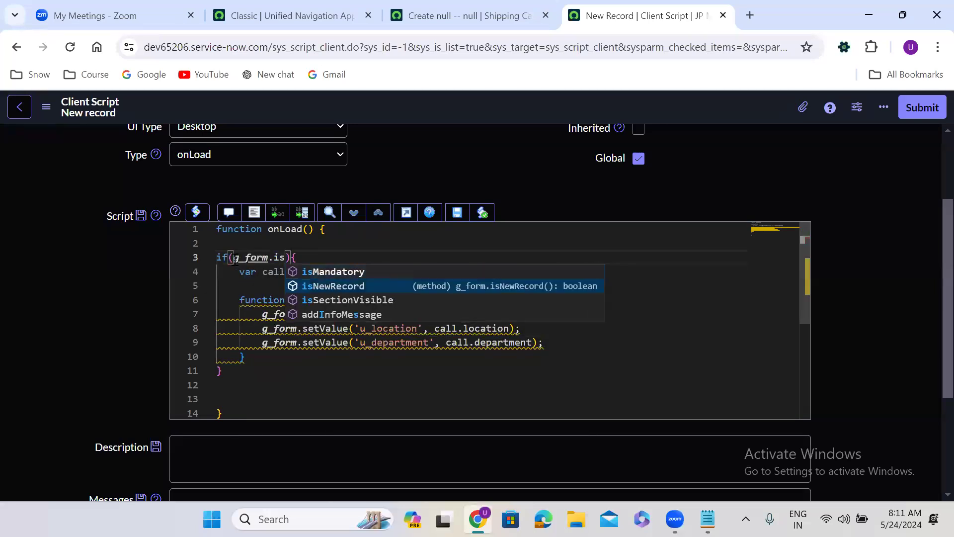
pyautogui.press('Return')
pyautogui.write('(')
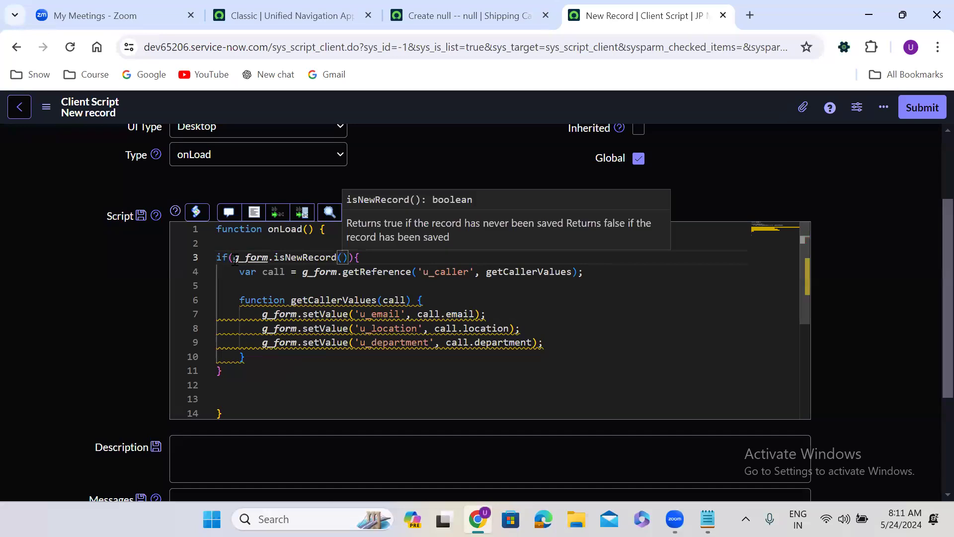
pyautogui.click(417, 123)
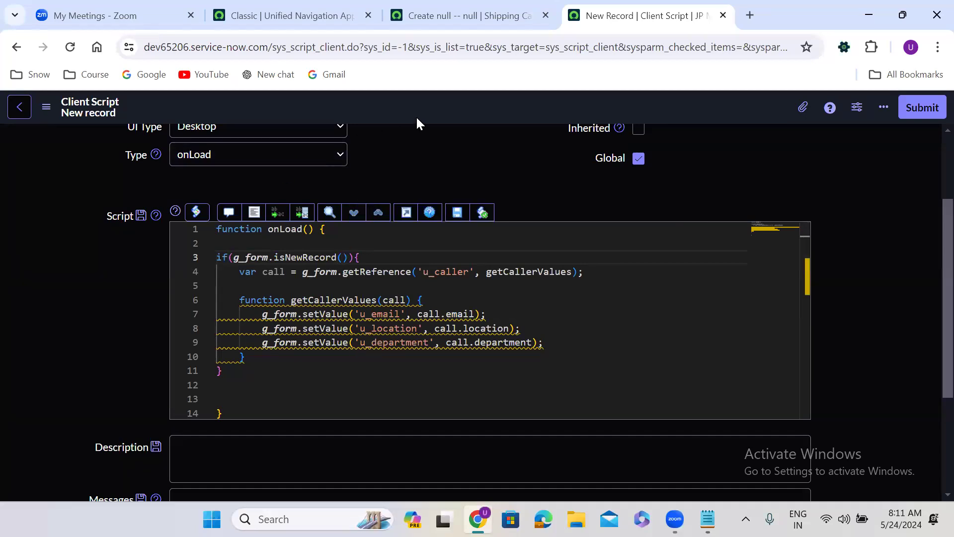
# Save the populate caller details client script from the header's context menu
pyautogui.rightClick(416, 100)
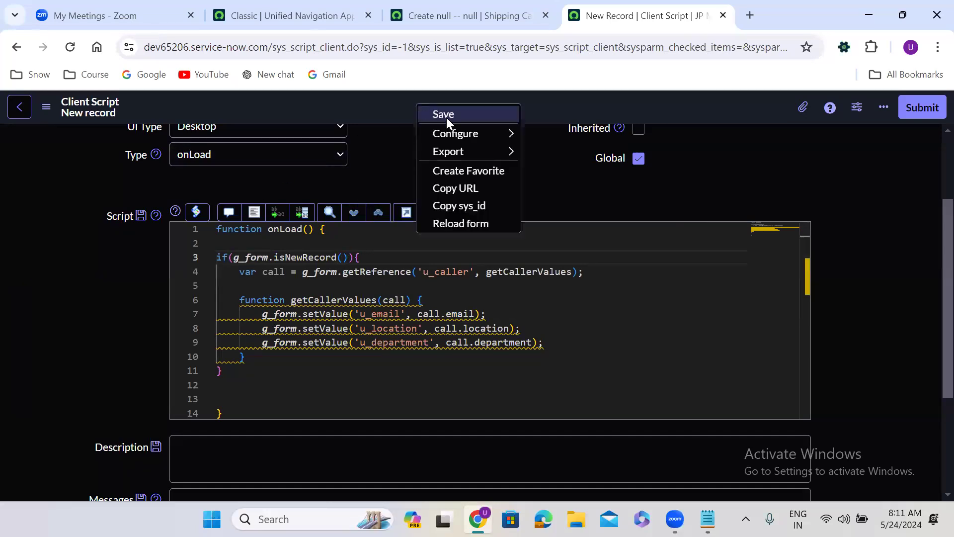
pyautogui.click(446, 116)
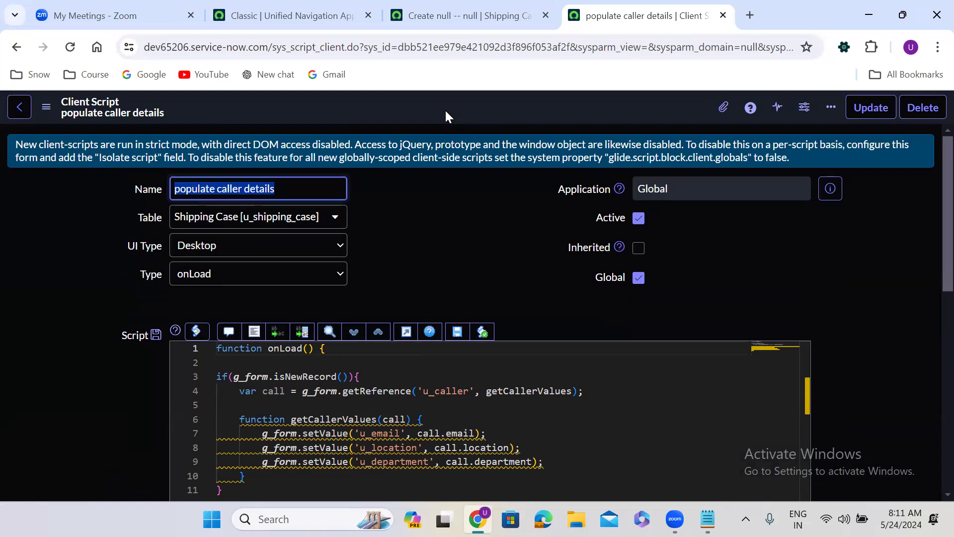
pyautogui.click(439, 268)
pyautogui.scroll(-2, 439, 268)
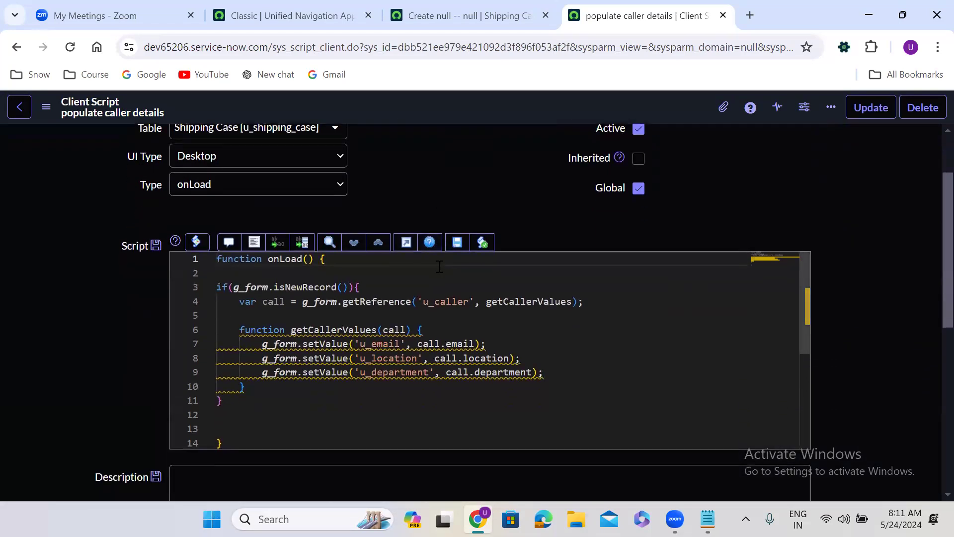
# Reload Shipping Case SHI0001141 and confirm Email, Location and Department (Finance) fill from the Caller
pyautogui.click(435, 9)
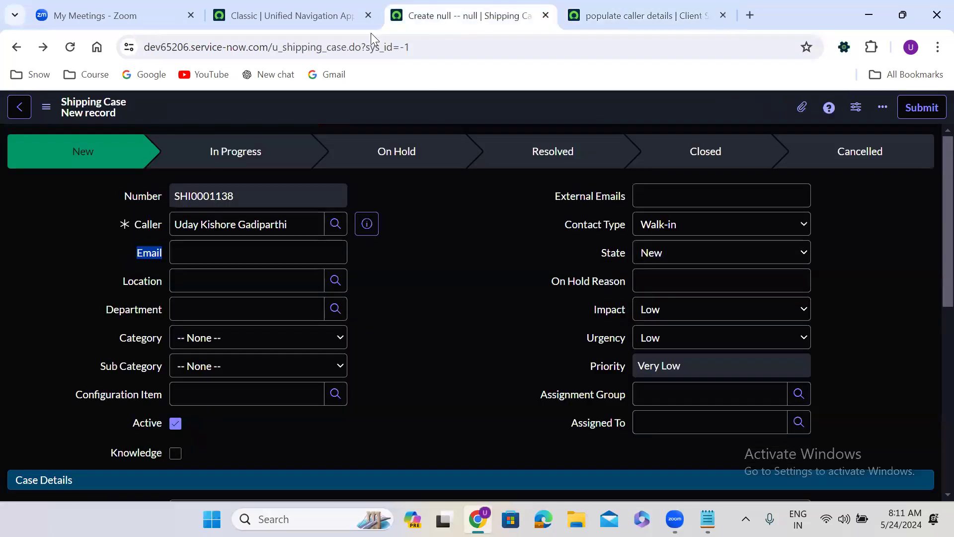
pyautogui.click(70, 48)
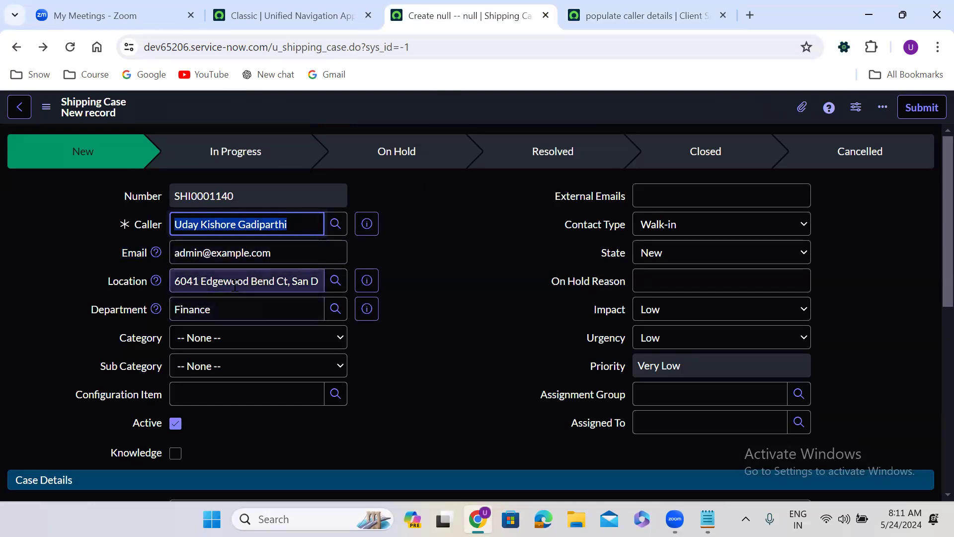
pyautogui.click(72, 47)
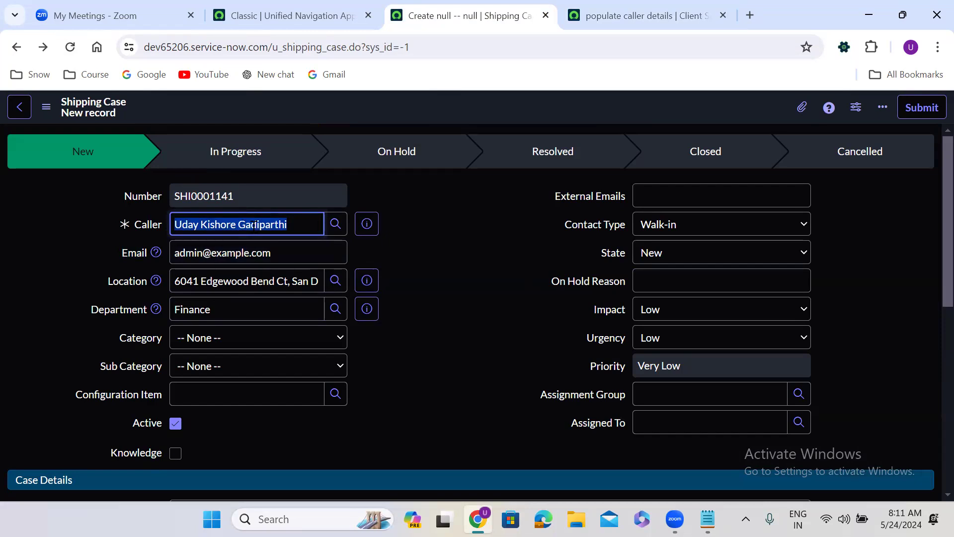
pyautogui.write('**')
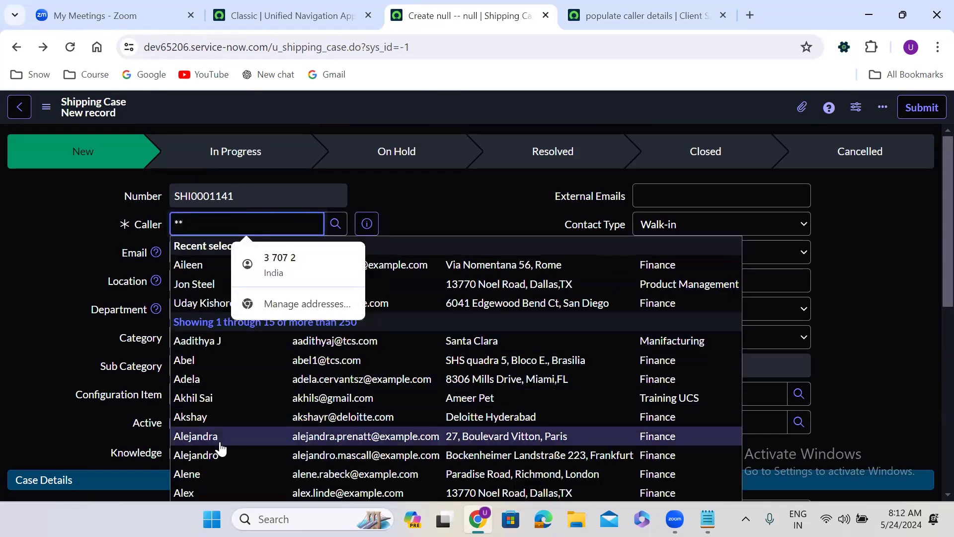
# Replace the Caller with another user from the lookup list, then return to the client script
pyautogui.click(229, 399)
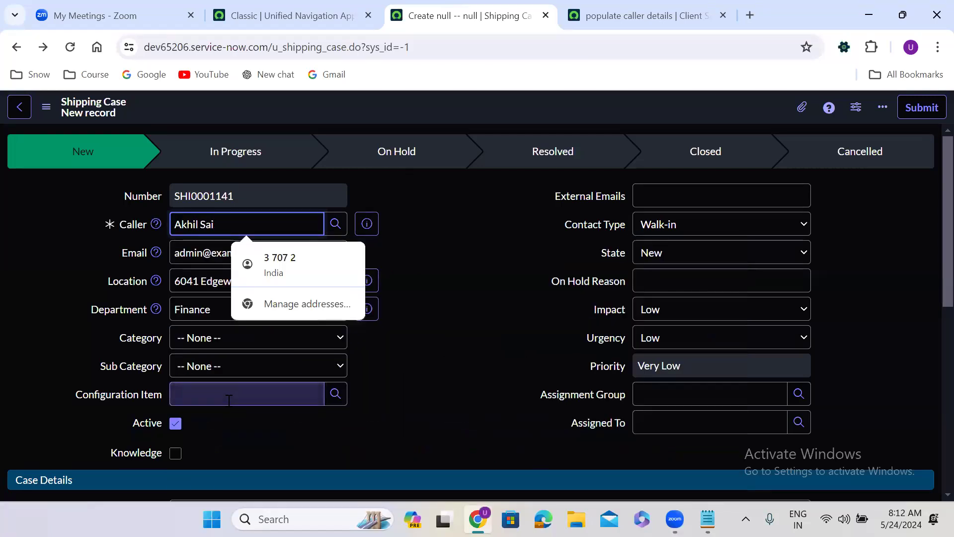
pyautogui.click(465, 206)
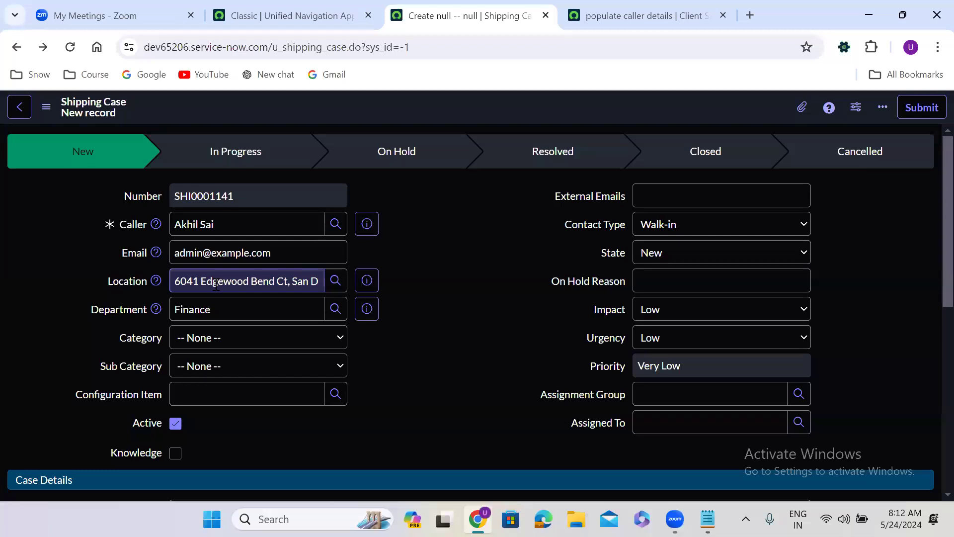
pyautogui.tripleClick(217, 224)
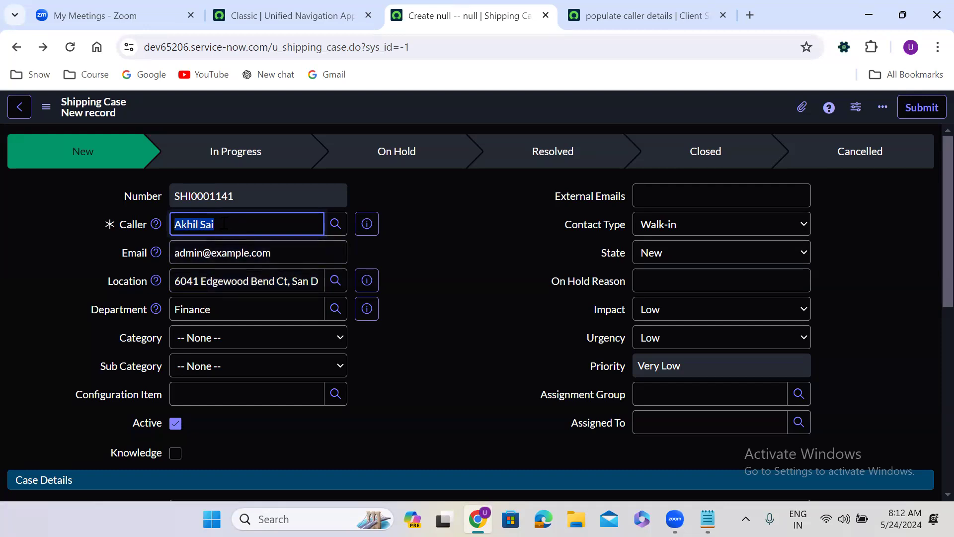
pyautogui.write('**')
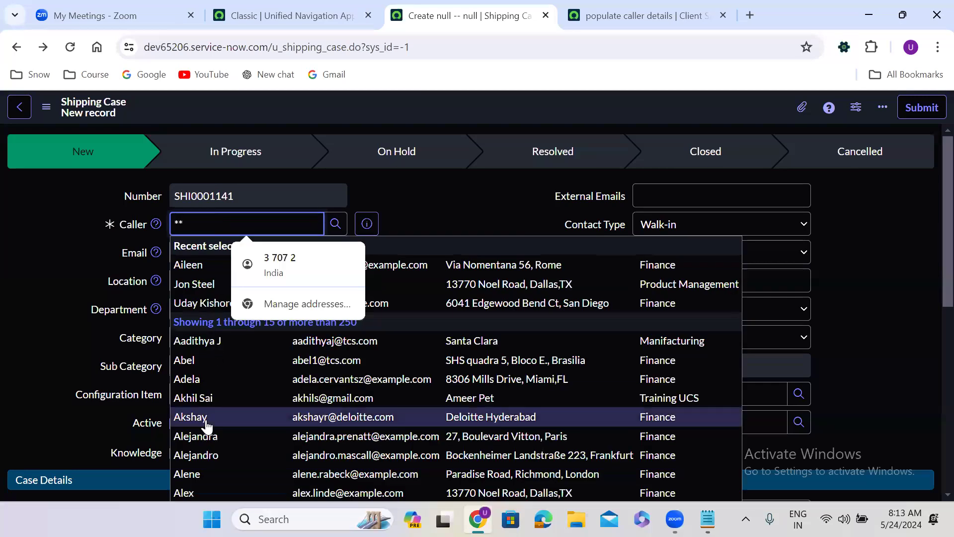
pyautogui.click(205, 419)
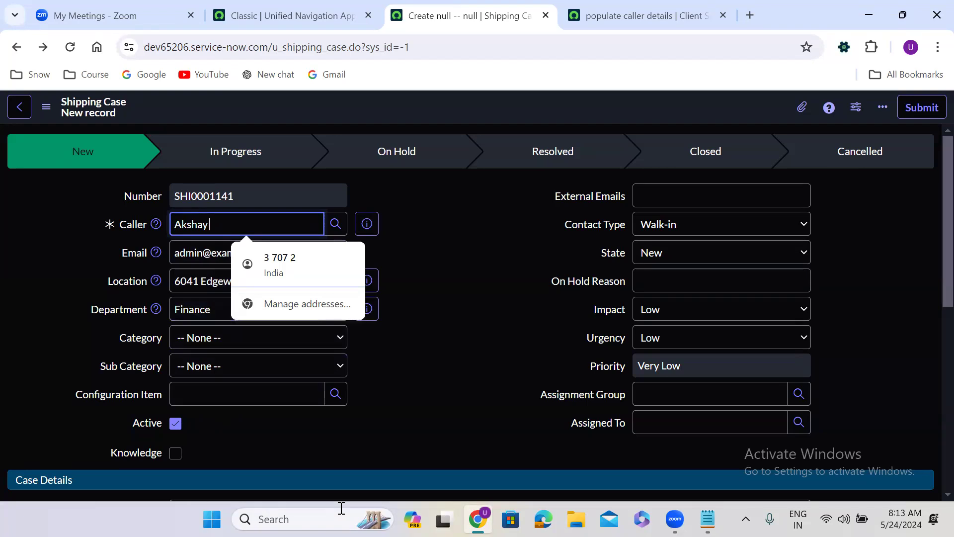
pyautogui.click(405, 281)
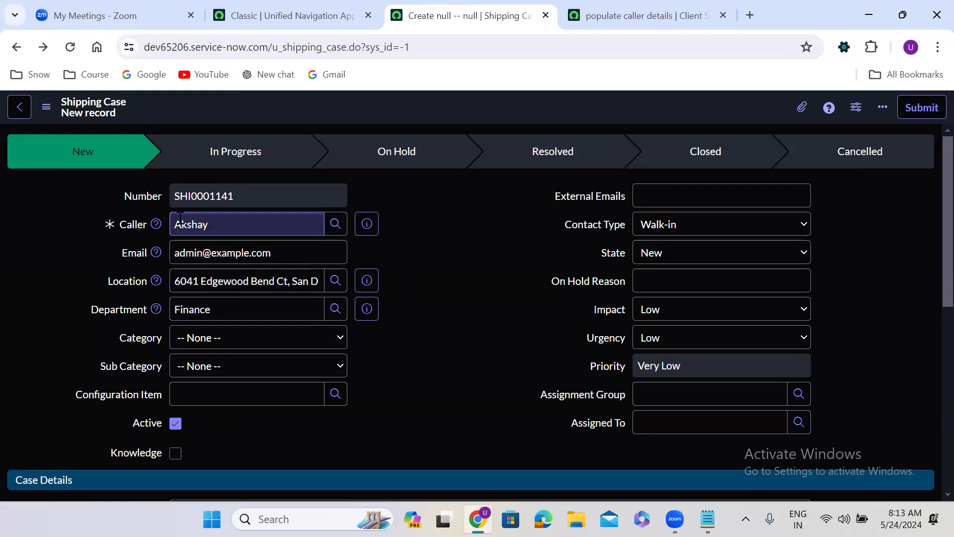
pyautogui.click(641, 15)
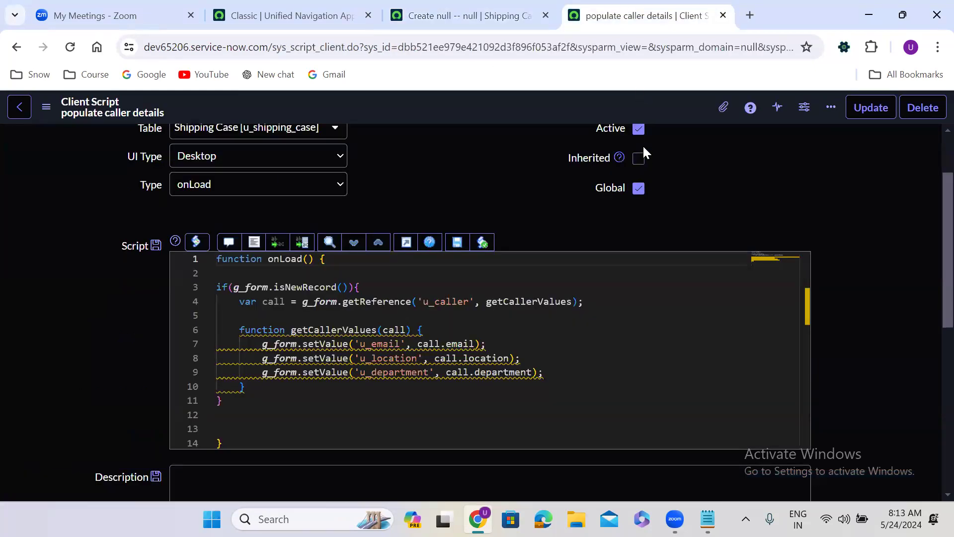
# Uncheck Active on the populate caller details script and save it
pyautogui.click(639, 128)
pyautogui.scroll(2, 639, 128)
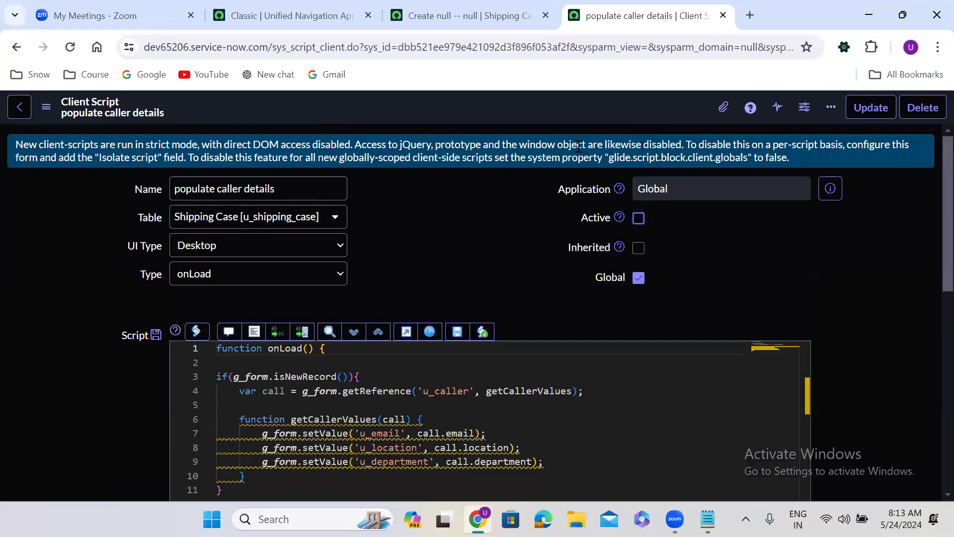
pyautogui.rightClick(547, 107)
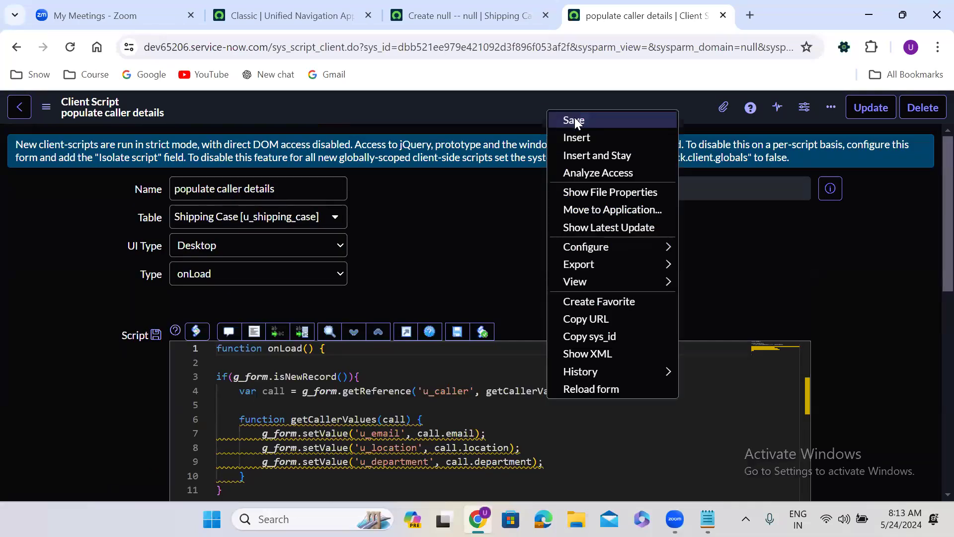
pyautogui.click(575, 120)
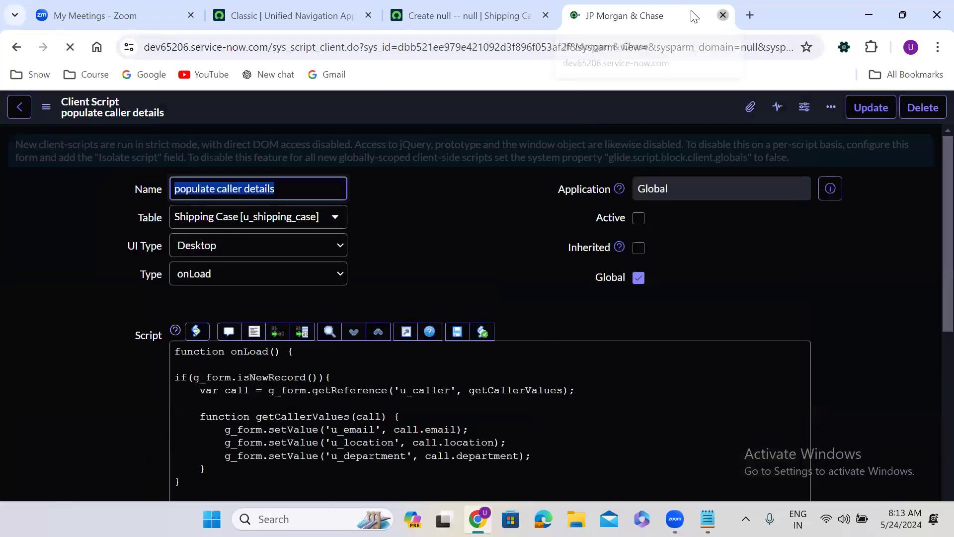
# Close the script and duplicate the Shipping Case page to get a fresh form
pyautogui.click(722, 15)
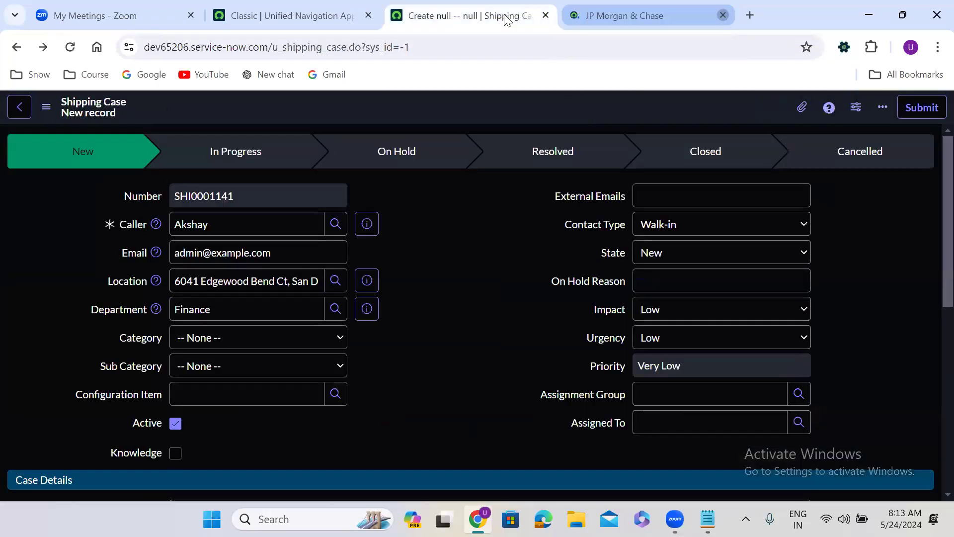
pyautogui.rightClick(505, 16)
pyautogui.click(553, 148)
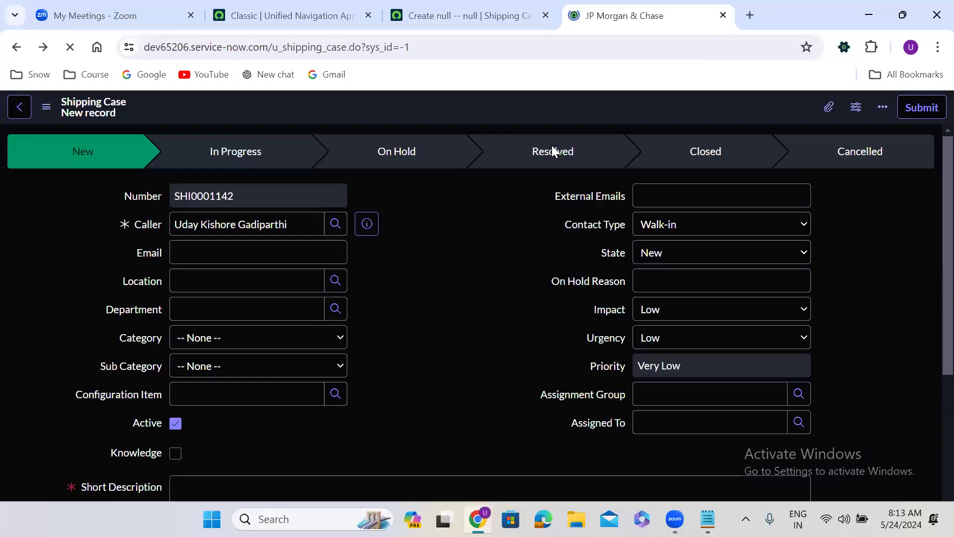
# Via Configure > Client Scripts on the Shipping Case form, create a new client script
pyautogui.rightClick(382, 107)
pyautogui.moveTo(438, 138)
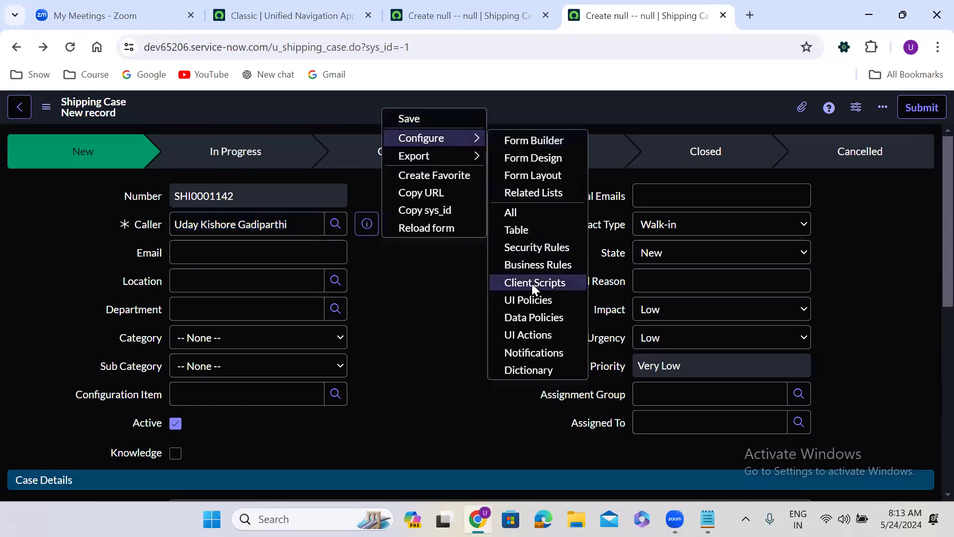
pyautogui.click(551, 283)
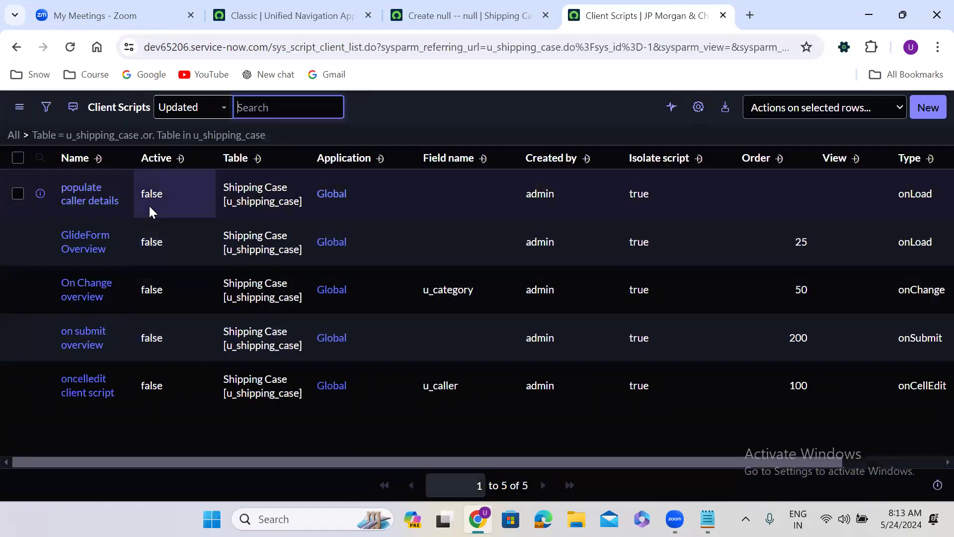
pyautogui.click(926, 108)
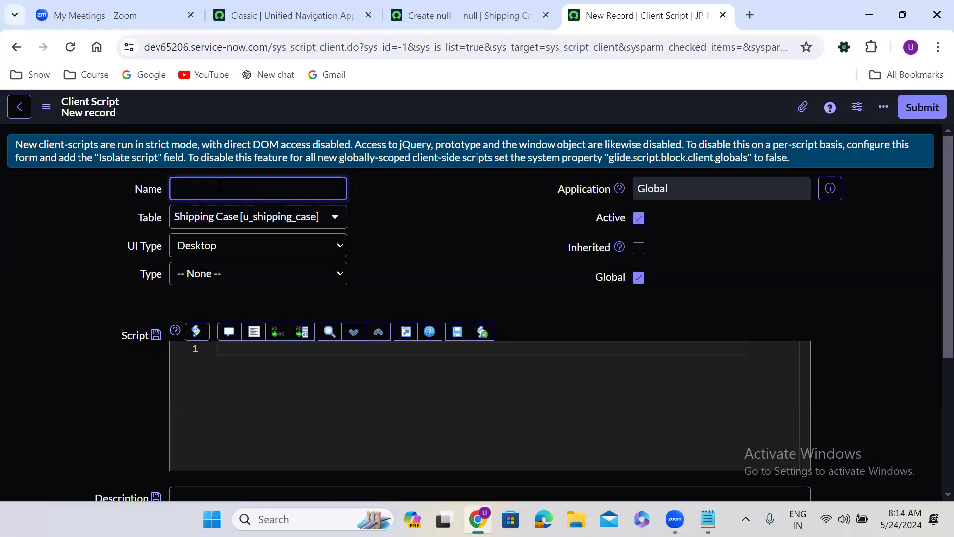
# Name the script 'Populate caller values', make it onChange, and clear the default template code
pyautogui.write('Populate caller values')
pyautogui.click(409, 228)
pyautogui.click(230, 278)
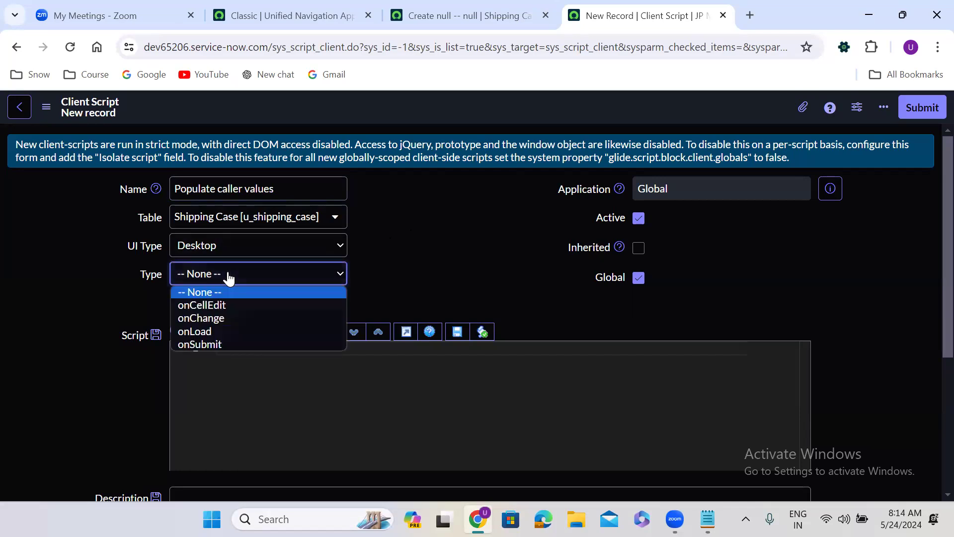
pyautogui.click(215, 317)
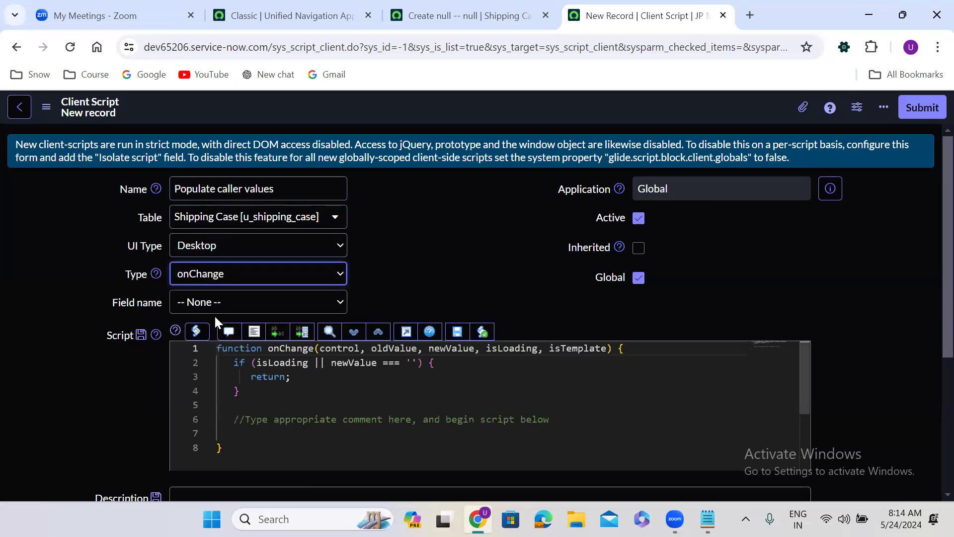
pyautogui.scroll(-1, 392, 264)
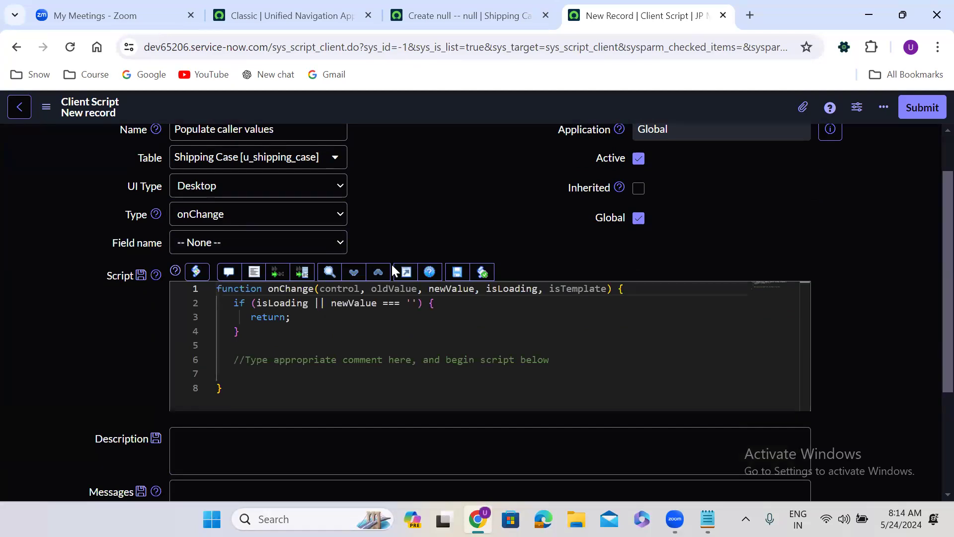
pyautogui.moveTo(229, 303); pyautogui.dragTo(265, 327)
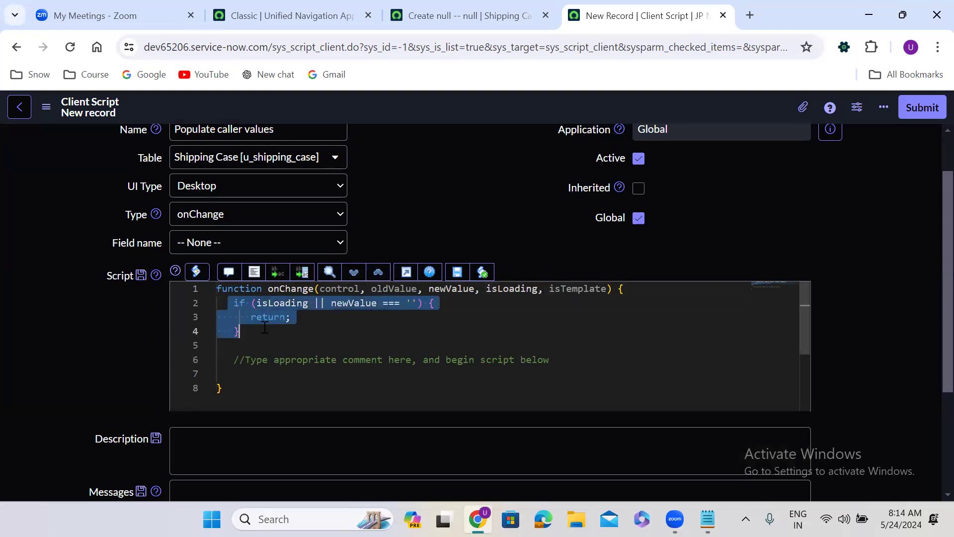
pyautogui.press('BackSpace')
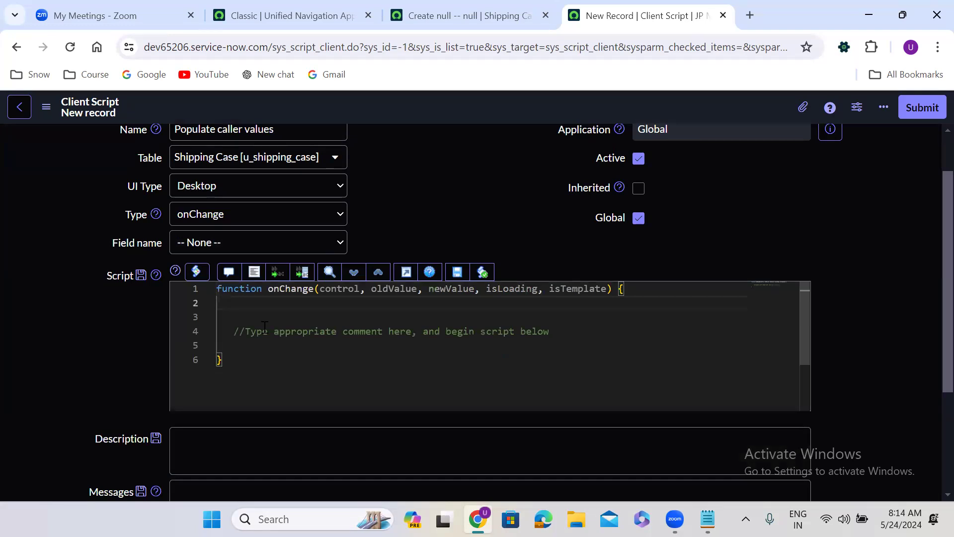
pyautogui.moveTo(219, 316); pyautogui.dragTo(561, 331)
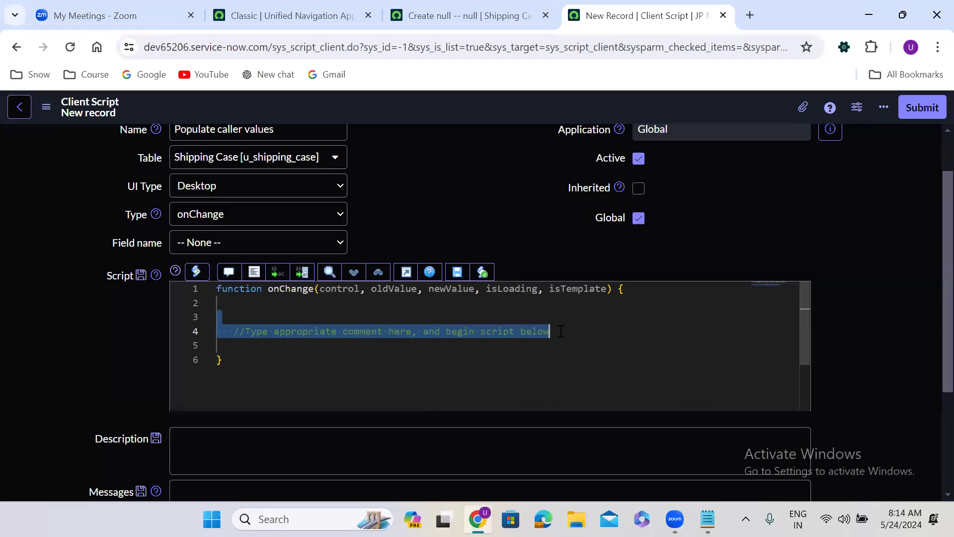
pyautogui.press('BackSpace')
# Write var call = g_form.getReference('u_caller', getCallerDetails); and start a new line below
pyautogui.write('var ')
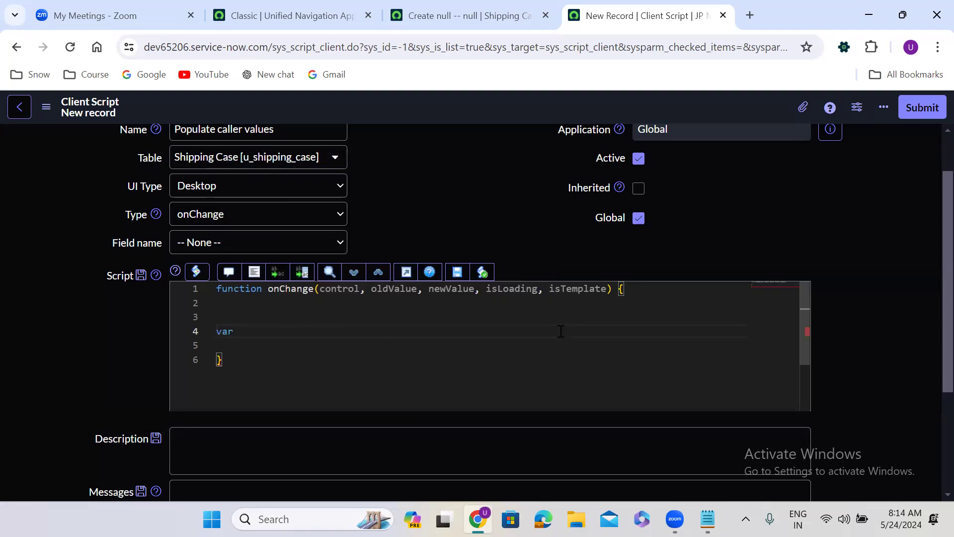
pyautogui.write('call = g_form')
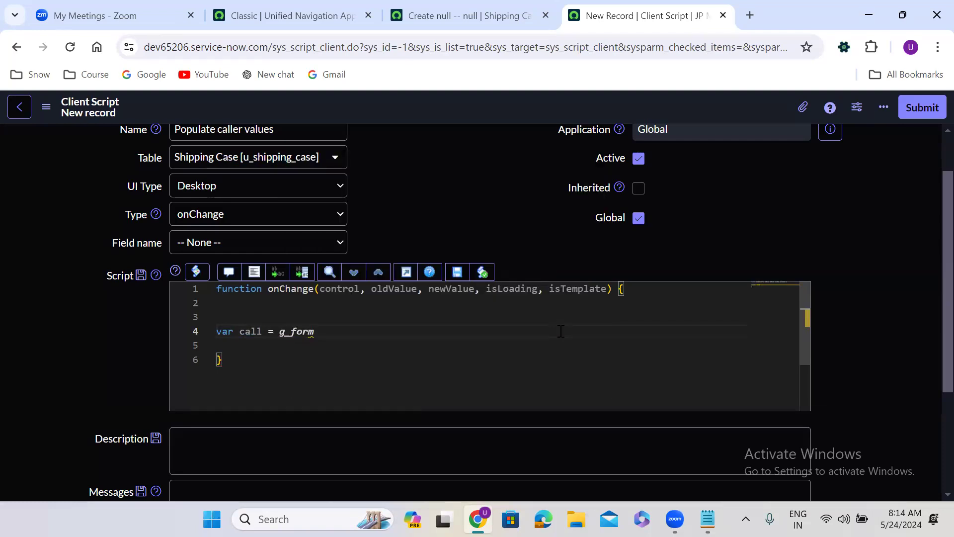
pyautogui.write('.getRe')
pyautogui.press('Return')
pyautogui.write('()')
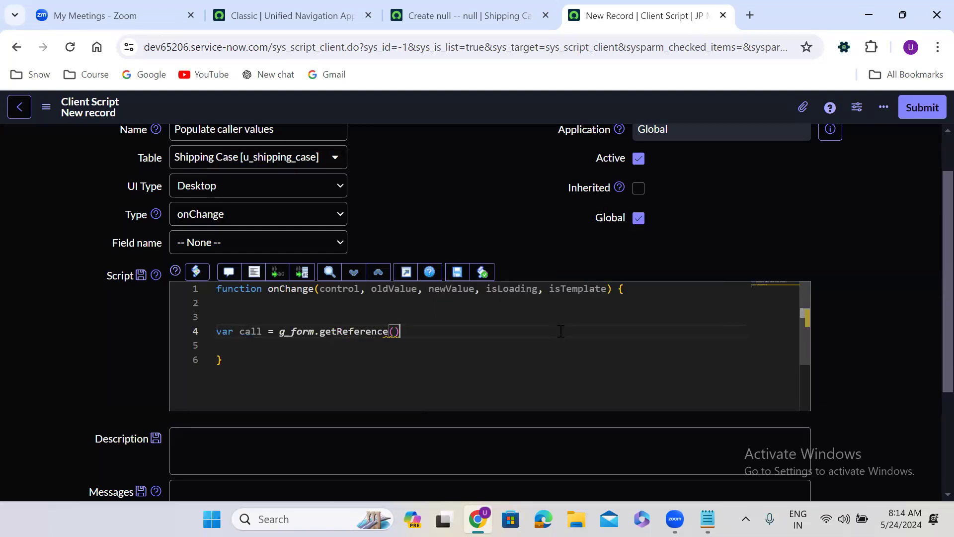
pyautogui.write(';')
pyautogui.press('Left')
pyautogui.press('Left')
pyautogui.write("'u_call")
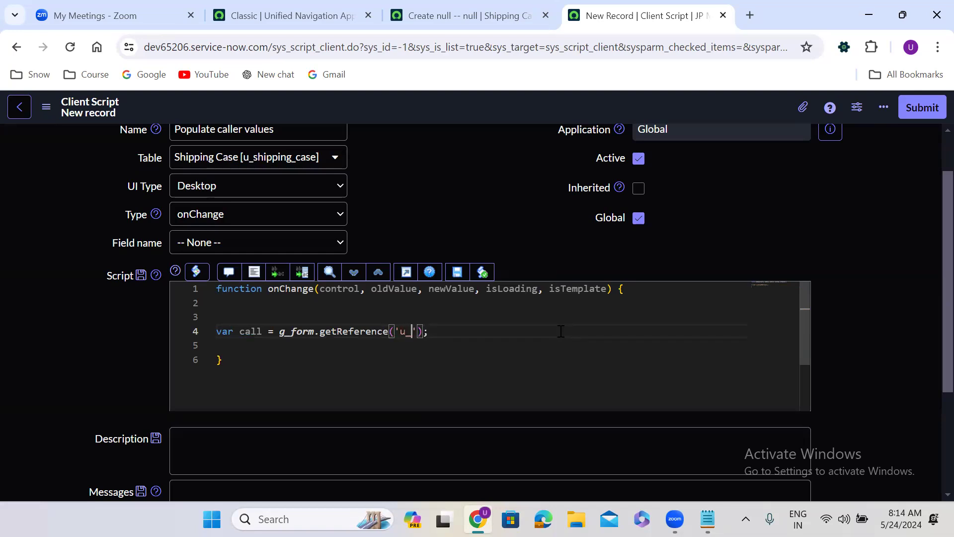
pyautogui.write('er')
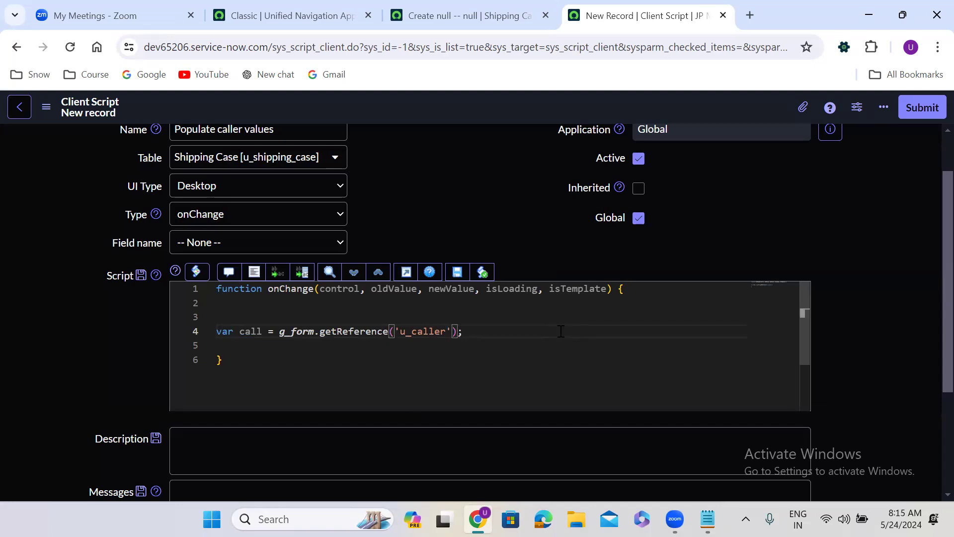
pyautogui.write(', get')
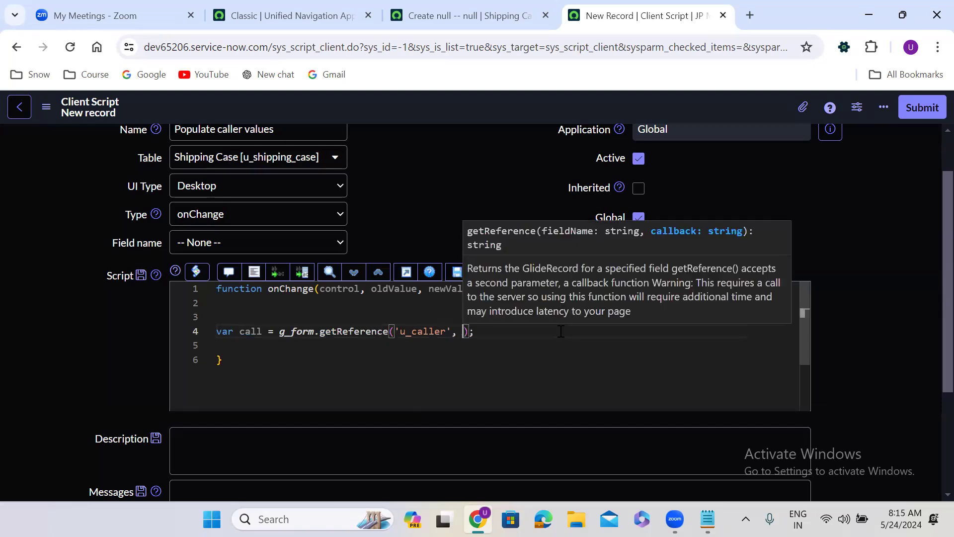
pyautogui.write('Caller')
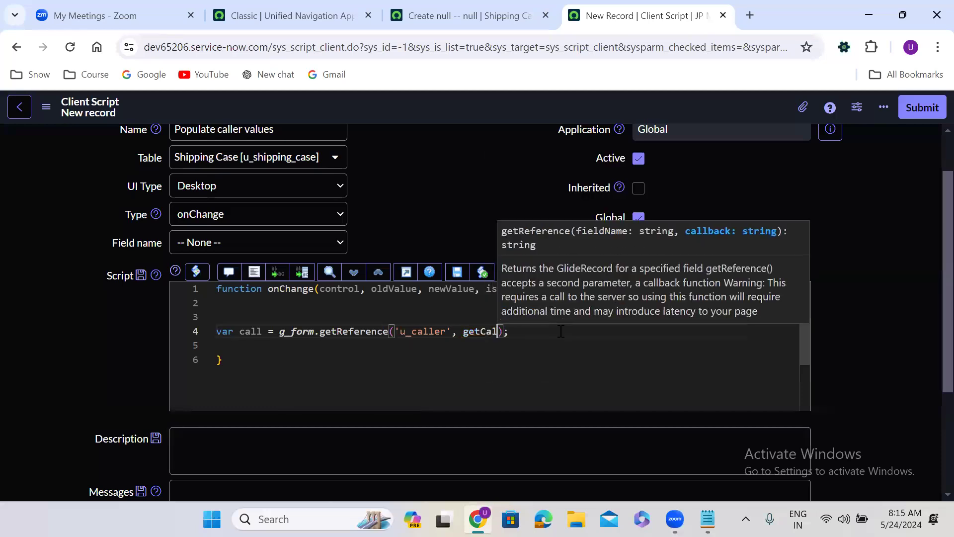
pyautogui.write('Detail')
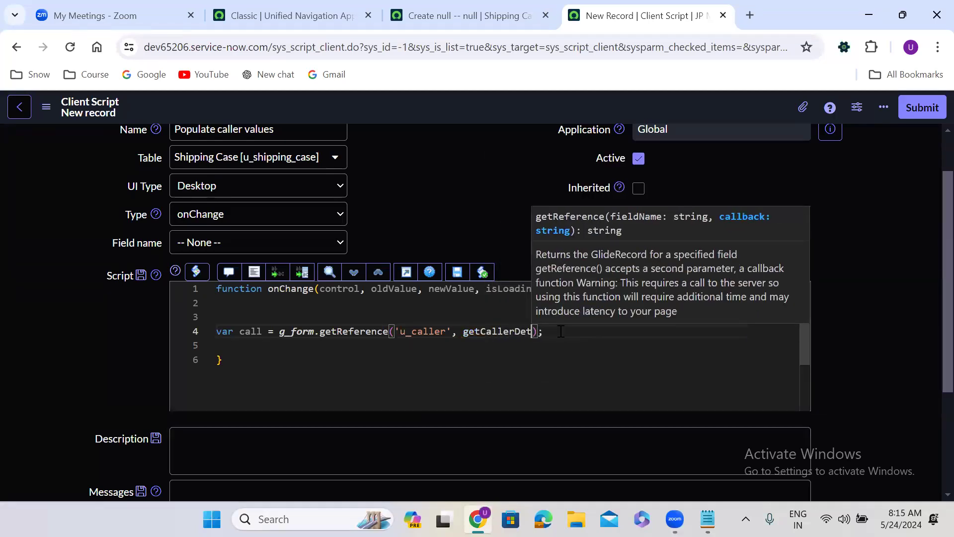
pyautogui.write('s')
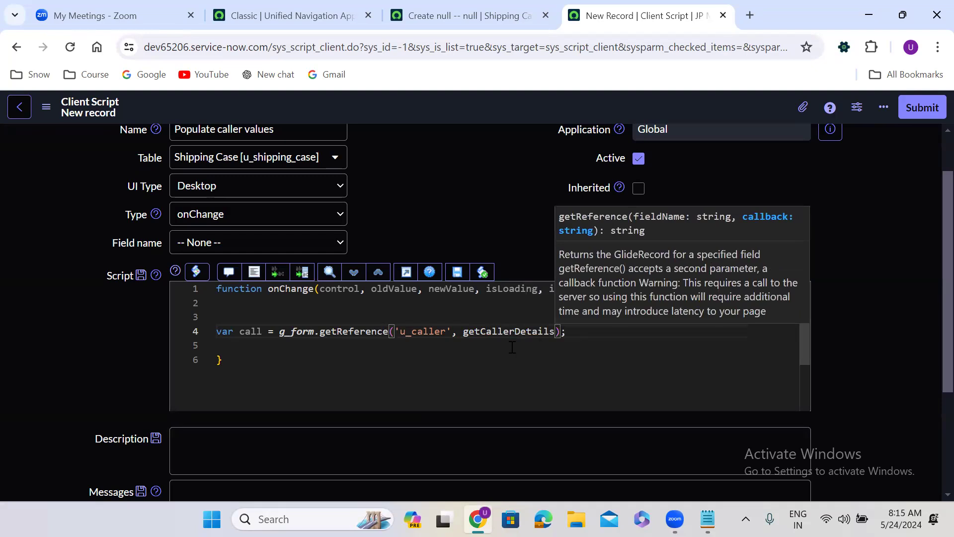
pyautogui.click(497, 331)
pyautogui.doubleClick(497, 331)
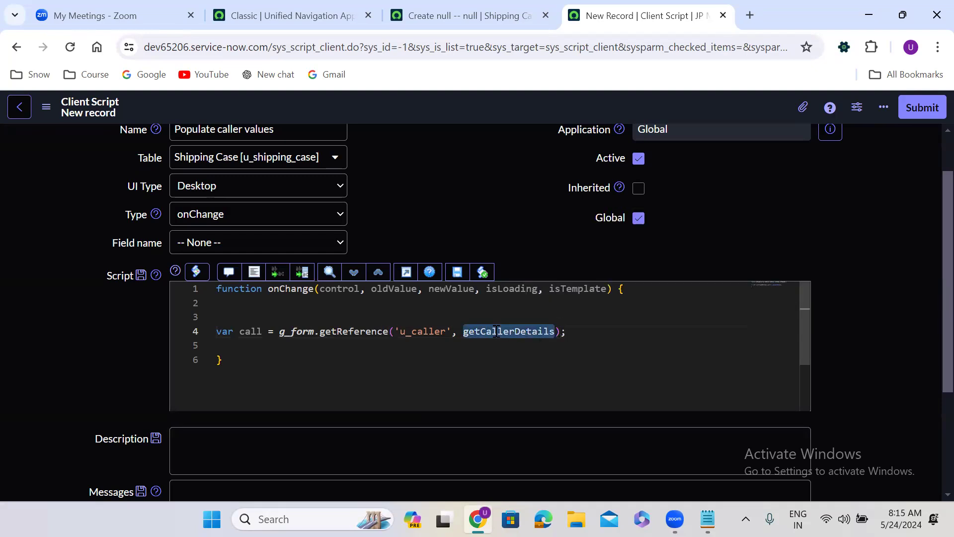
pyautogui.click(579, 334)
pyautogui.press('Return')
pyautogui.press('Return')
# Define function getCallerDetails(call) with an empty g_form.setValue('', ) statement
pyautogui.write('fu')
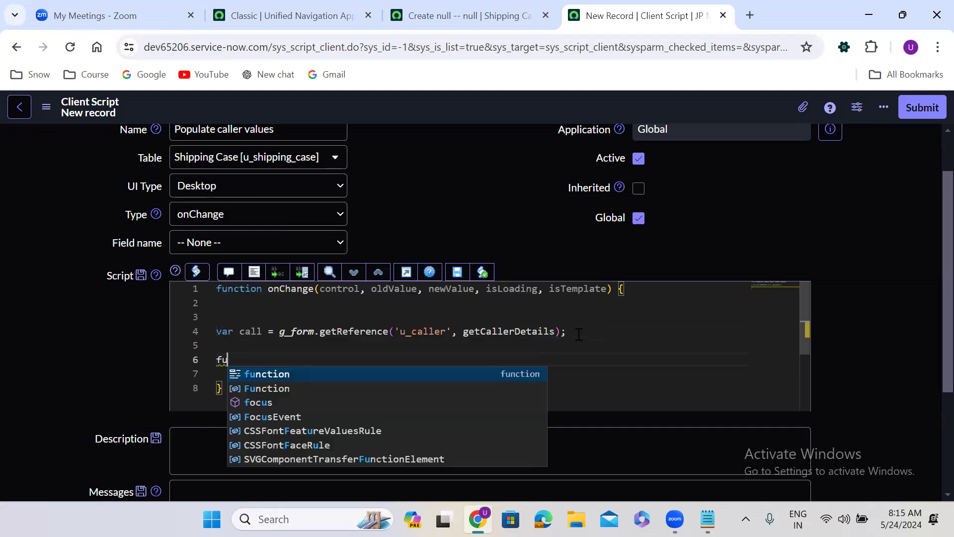
pyautogui.write('nction ')
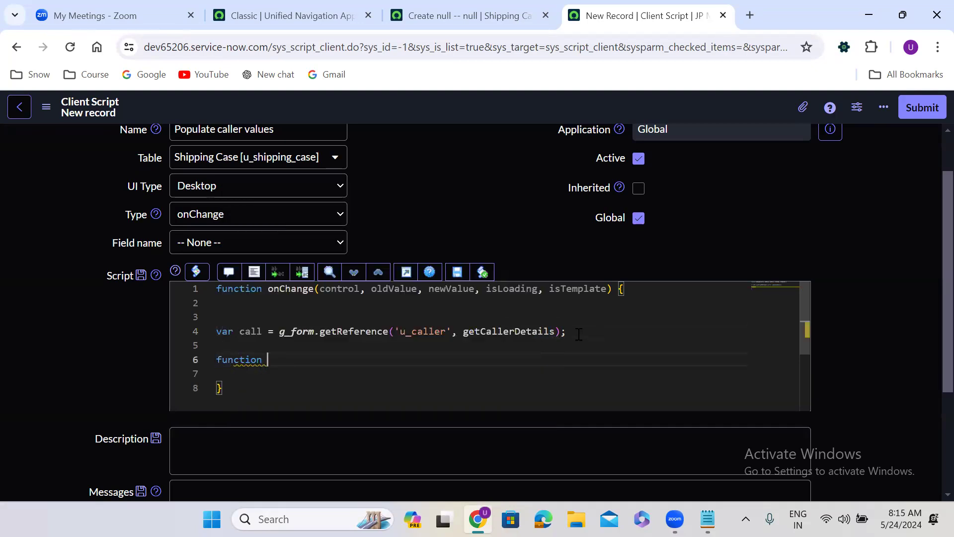
pyautogui.write('getCallerDetails(){')
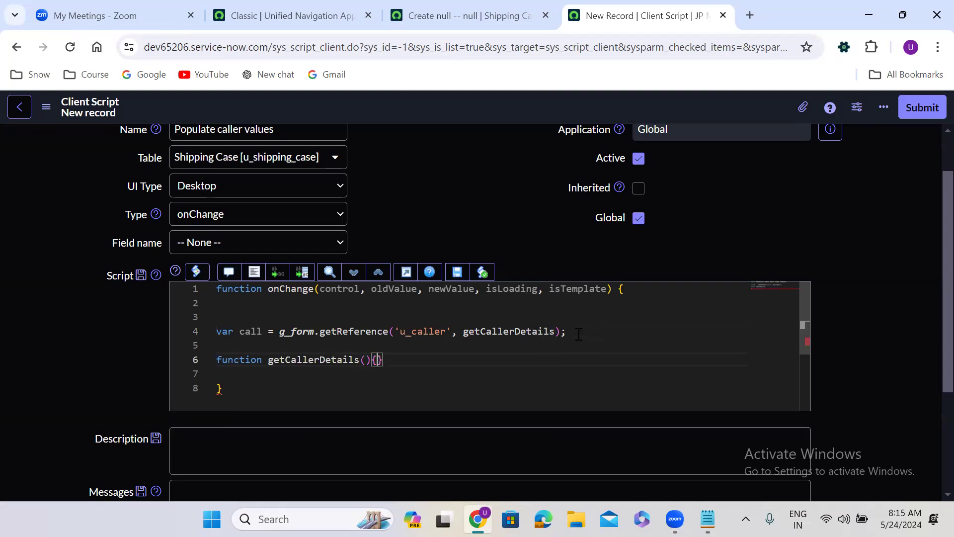
pyautogui.press('Return')
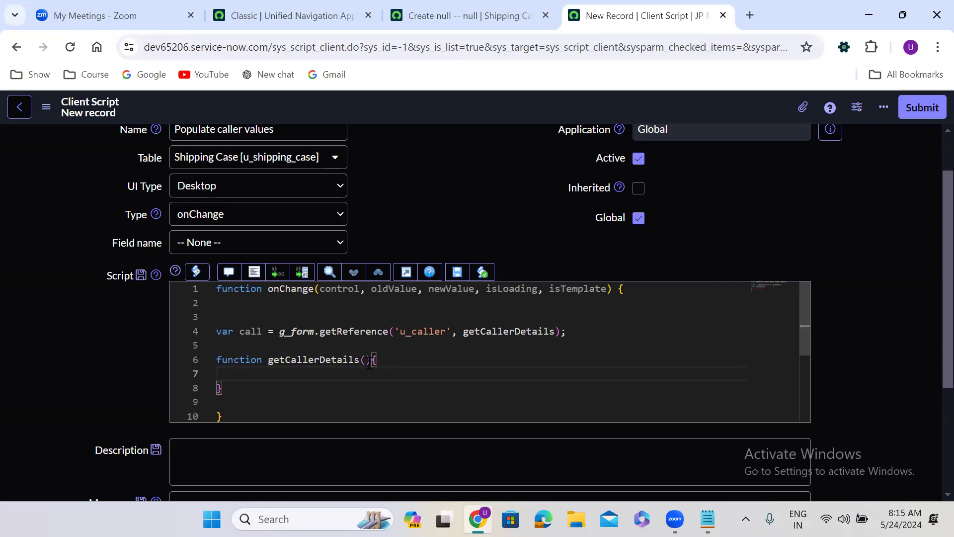
pyautogui.click(367, 359)
pyautogui.write('call')
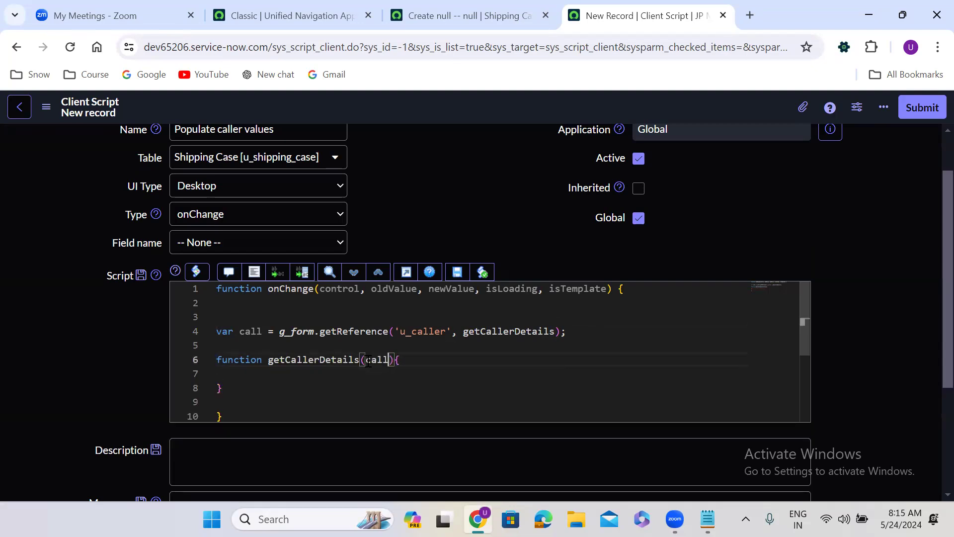
pyautogui.click(234, 378)
pyautogui.write('g_')
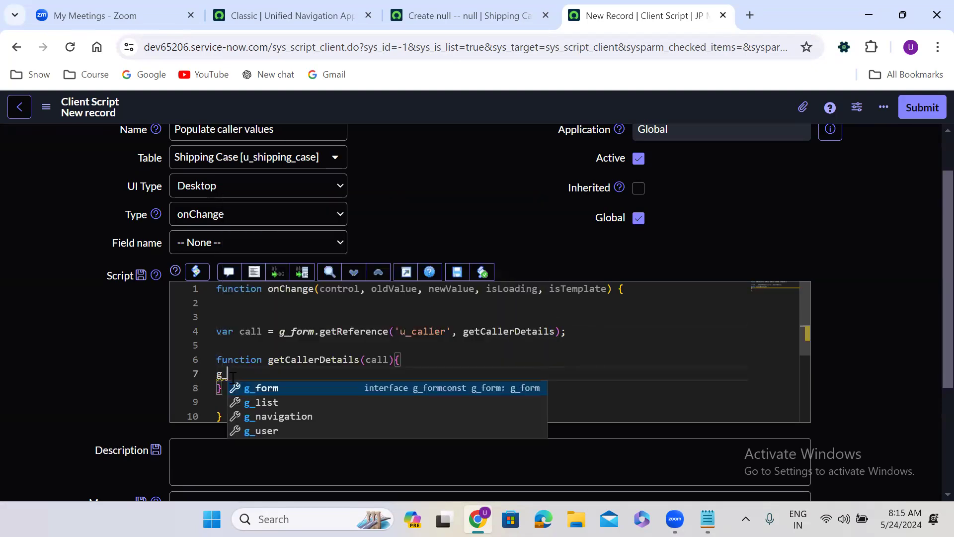
pyautogui.write('form.se')
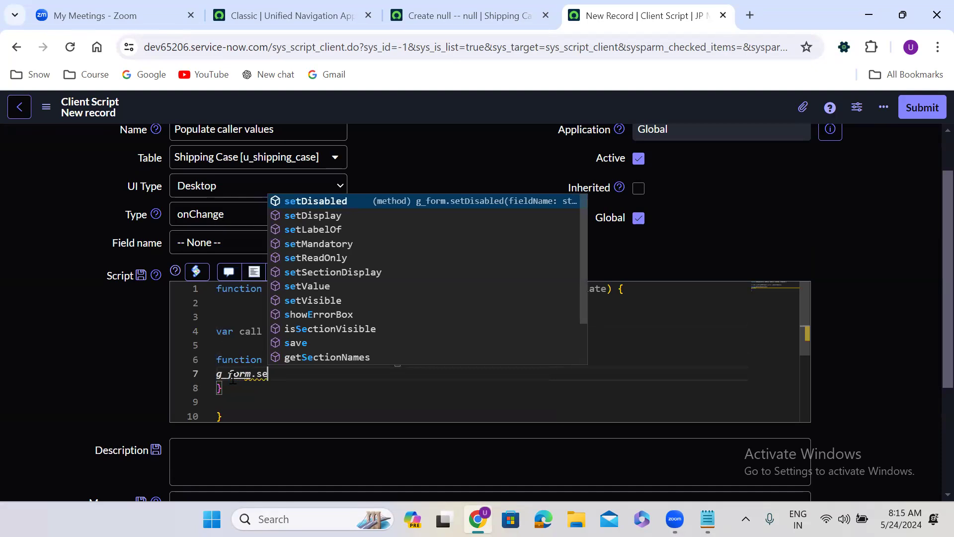
pyautogui.write('tValue();')
pyautogui.press('Left')
pyautogui.press('Left')
pyautogui.write("'")
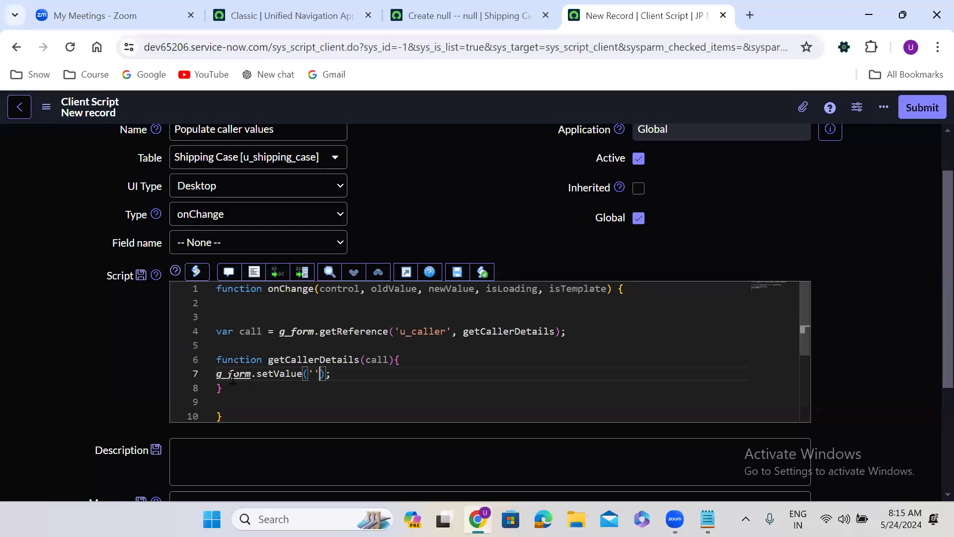
pyautogui.write(',')
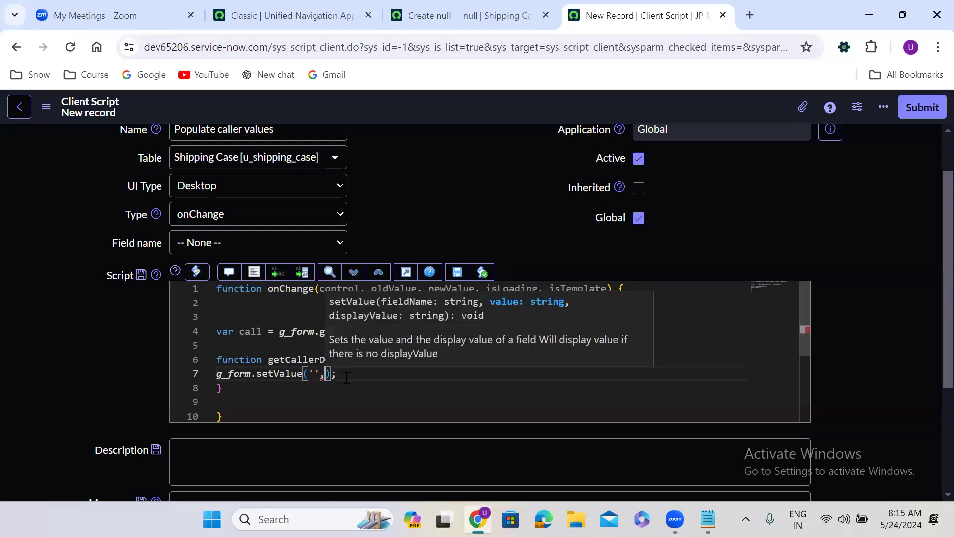
pyautogui.press('End')
# Duplicate the setValue line so the function holds three setValue statements
pyautogui.moveTo(338, 374); pyautogui.dragTo(212, 377)
pyautogui.hotkey('ctrl', 'c')
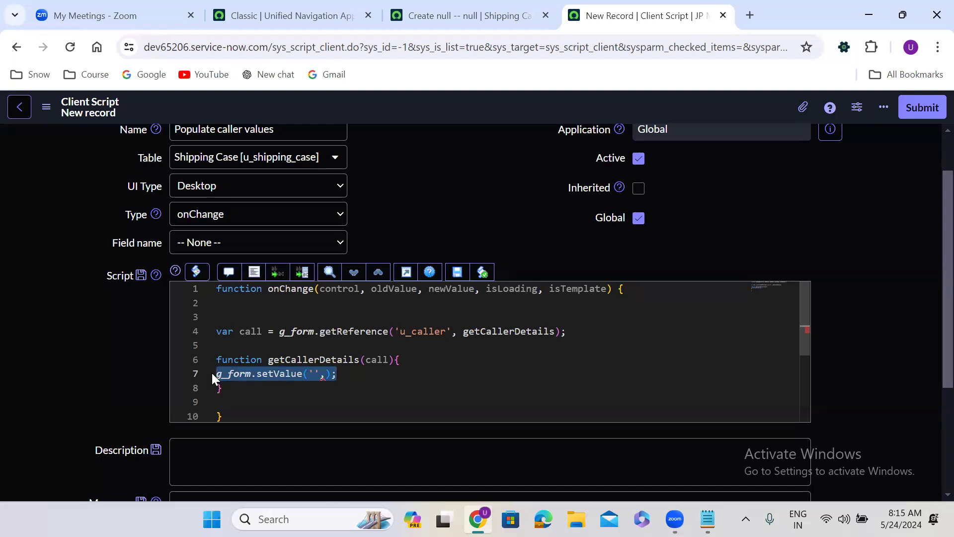
pyautogui.click(352, 375)
pyautogui.press('Return')
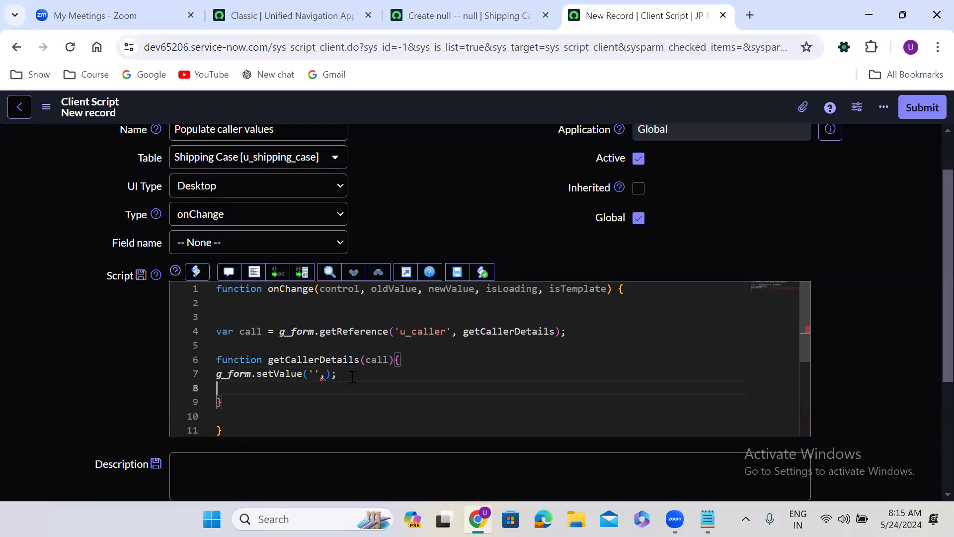
pyautogui.hotkey('ctrl', 'v')
pyautogui.press('Return')
pyautogui.hotkey('ctrl', 'v')
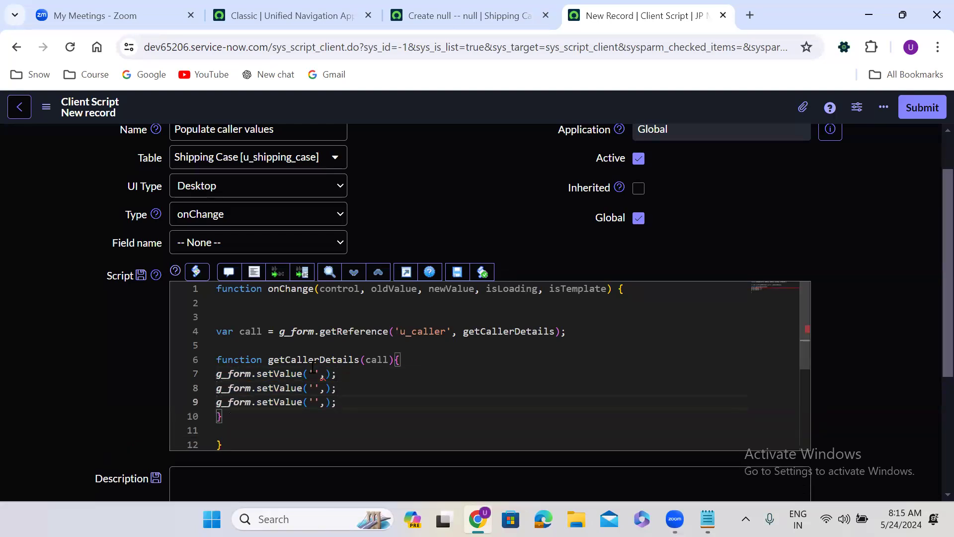
# Fill in the field names u_email, u_location and u_department in the three setValue calls
pyautogui.click(314, 374)
pyautogui.write('u_email')
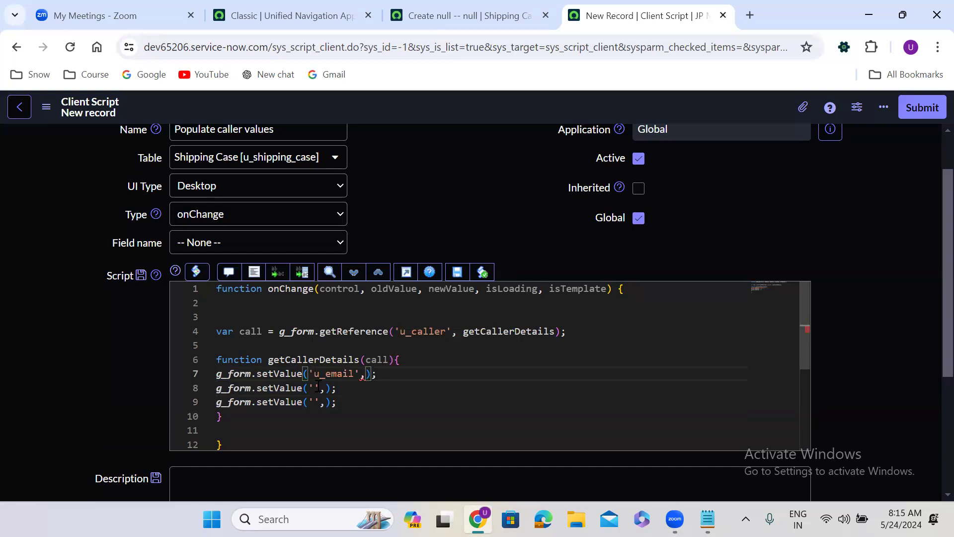
pyautogui.click(315, 388)
pyautogui.write('u_')
pyautogui.write('locatio')
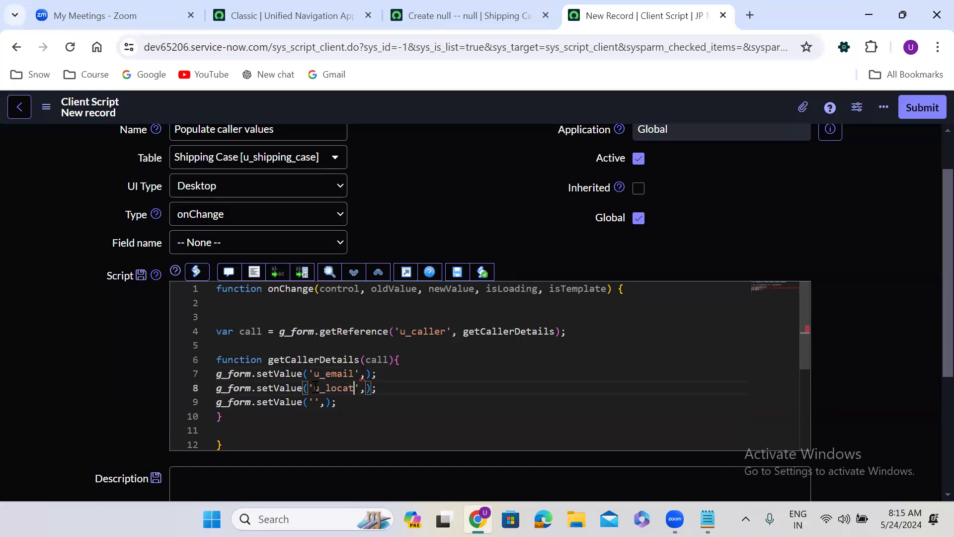
pyautogui.write('n')
pyautogui.click(315, 402)
pyautogui.write('u_de')
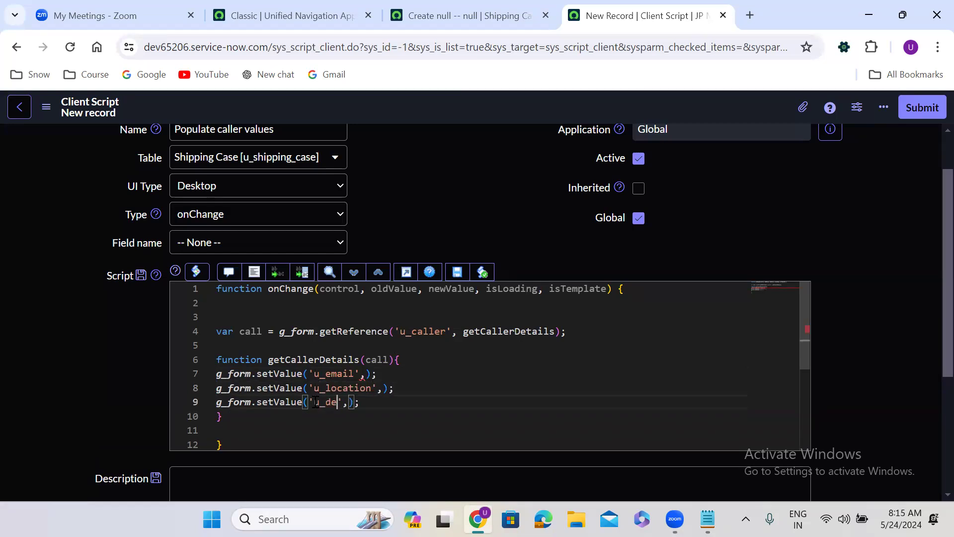
pyautogui.write('partment')
# Set the values to call.email, call.location and call.department respectively
pyautogui.click(368, 373)
pyautogui.write('call')
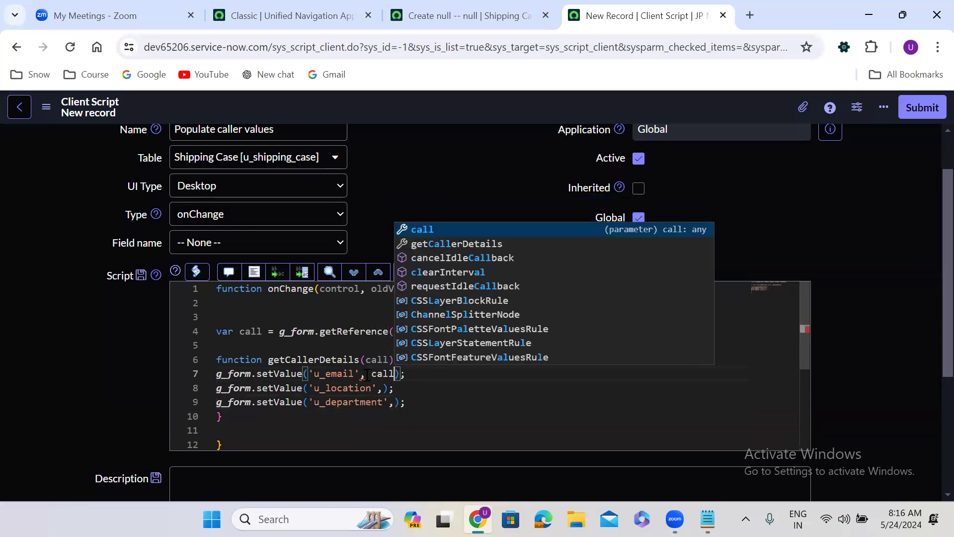
pyautogui.write('.email')
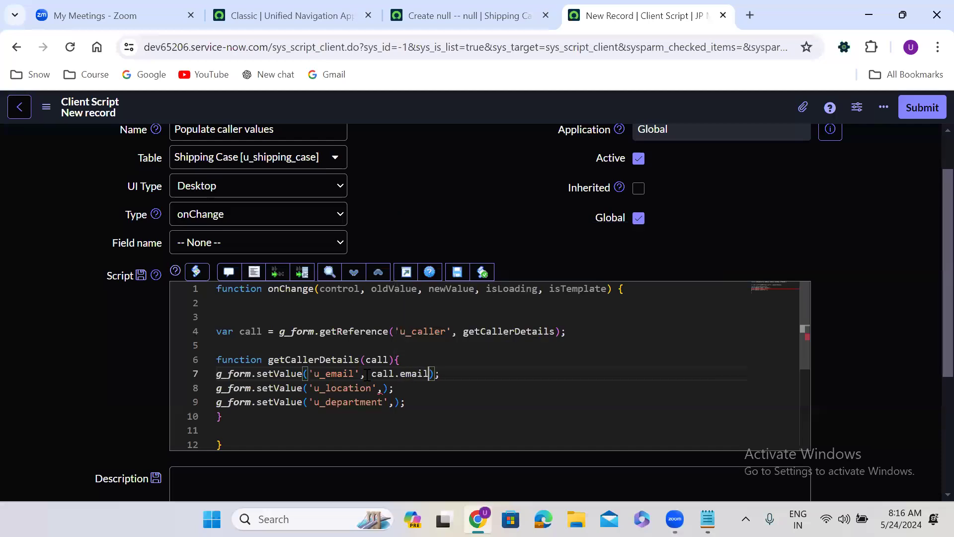
pyautogui.click(385, 388)
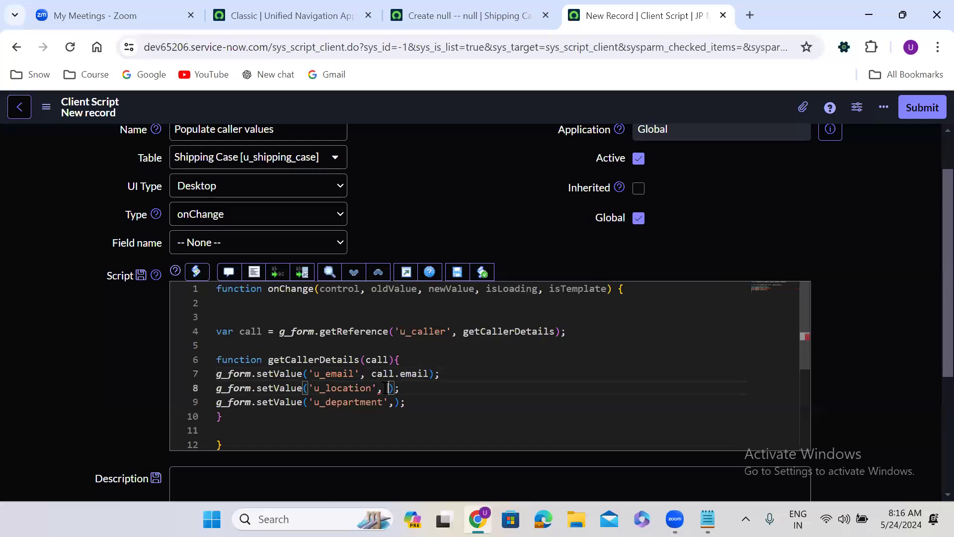
pyautogui.write('call.')
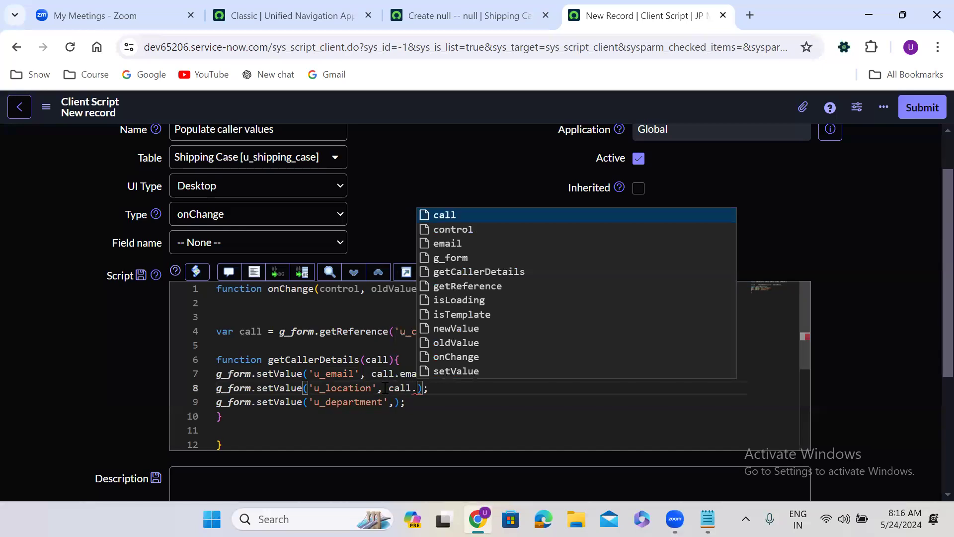
pyautogui.write('location')
pyautogui.click(395, 402)
pyautogui.write('call.')
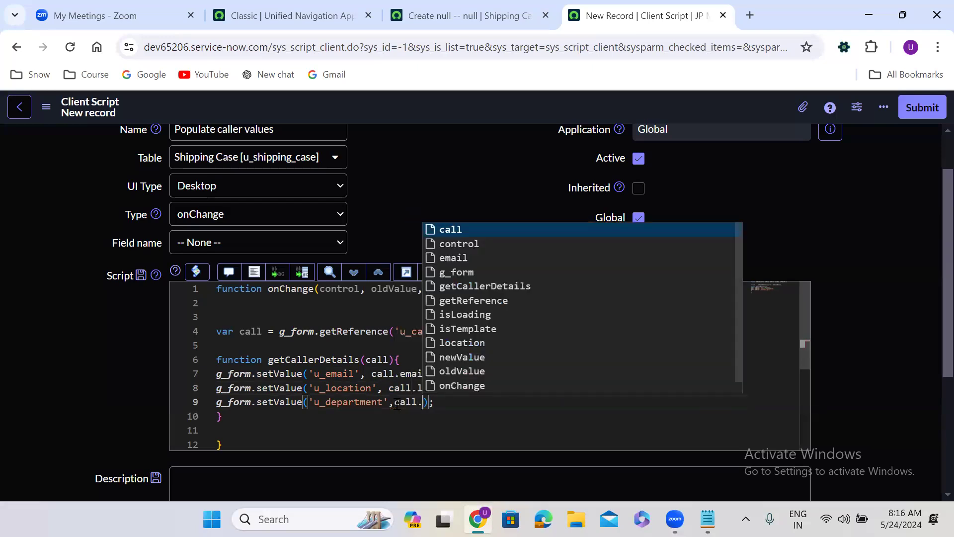
pyautogui.write('departmen')
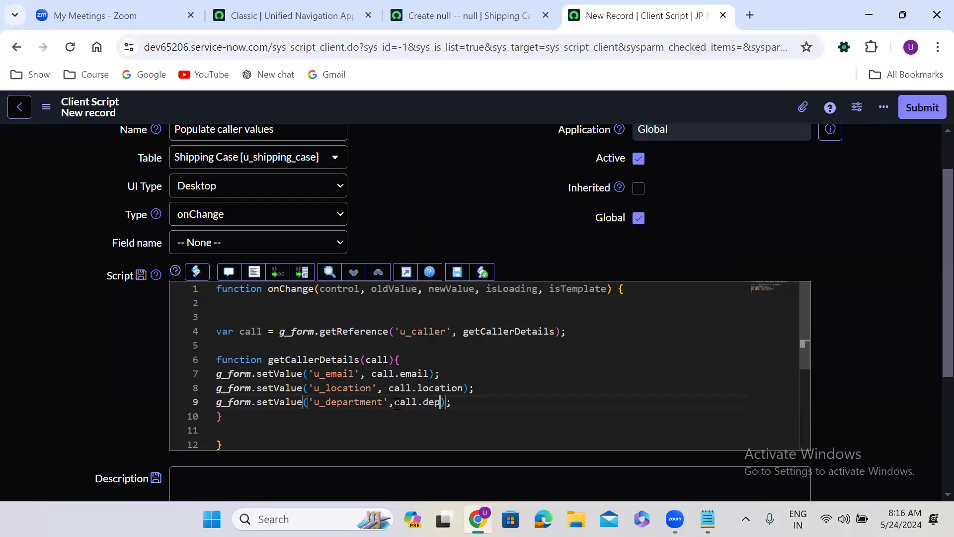
pyautogui.write('t')
# Auto-format the script code and save the 'Populate caller values' client script record
pyautogui.click(253, 272)
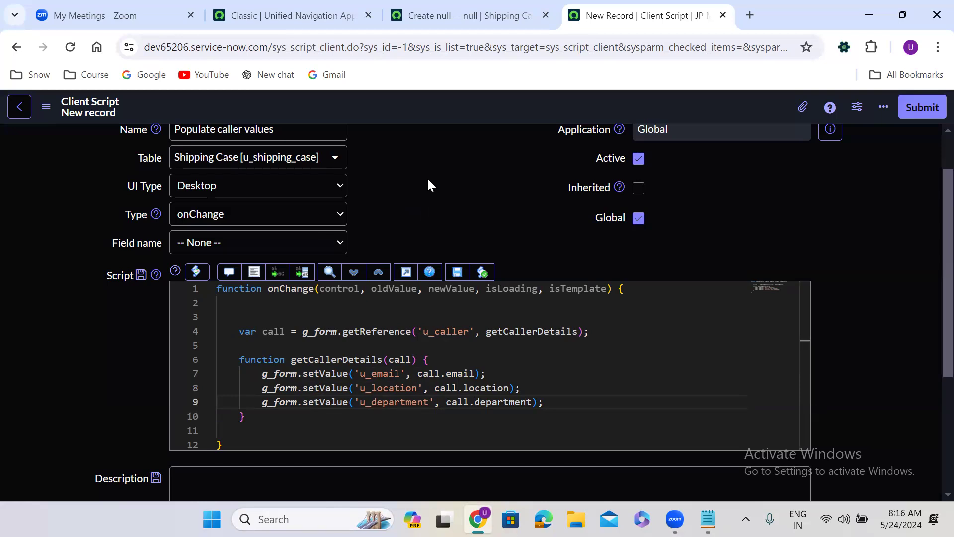
pyautogui.rightClick(445, 104)
pyautogui.click(478, 113)
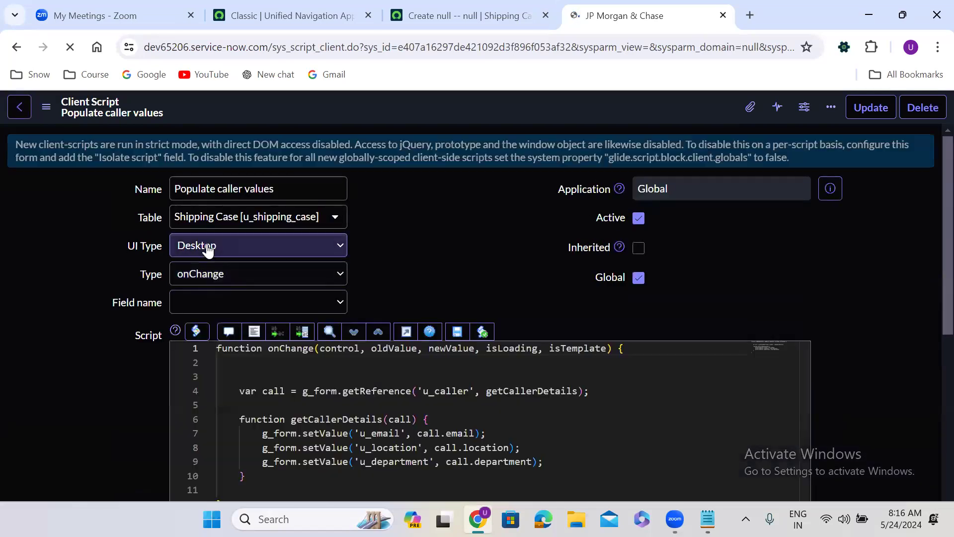
# Set the Field name to Caller and save the 'Populate caller values' client script
pyautogui.click(207, 246)
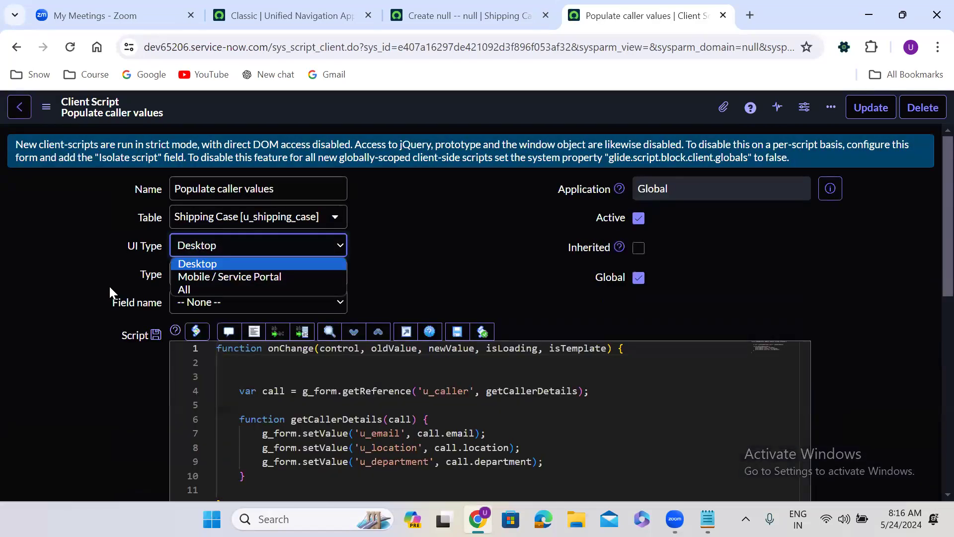
pyautogui.click(207, 303)
pyautogui.click(207, 303)
pyautogui.press('c')
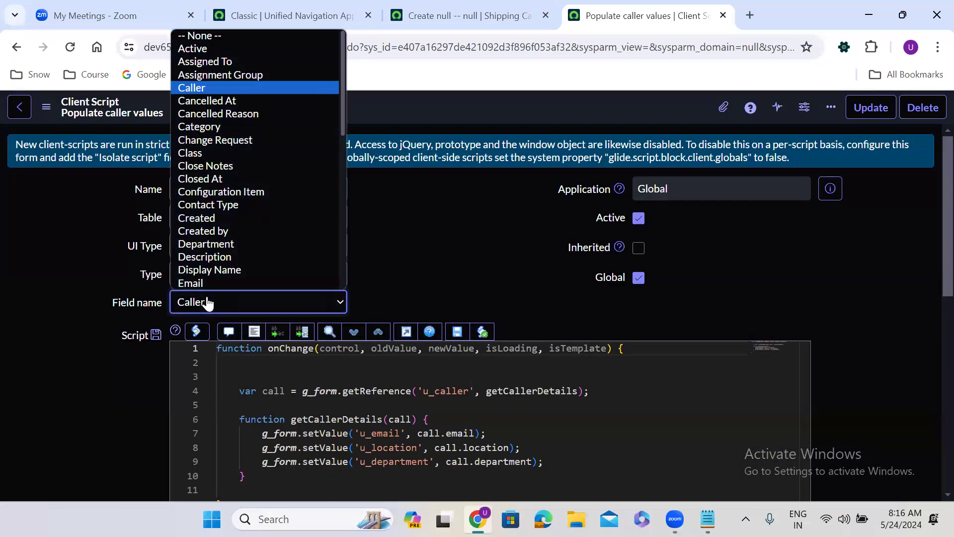
pyautogui.click(208, 303)
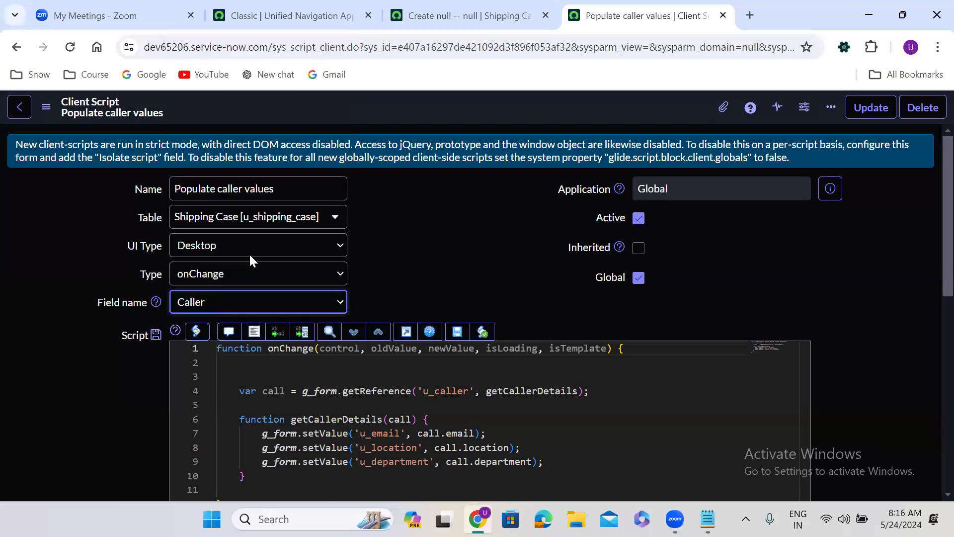
pyautogui.rightClick(402, 102)
pyautogui.click(433, 107)
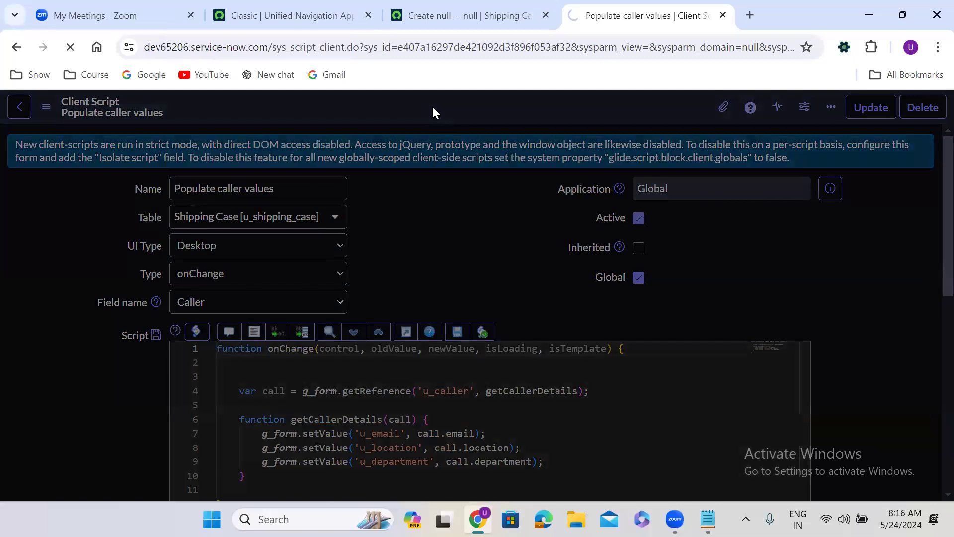
pyautogui.click(456, 7)
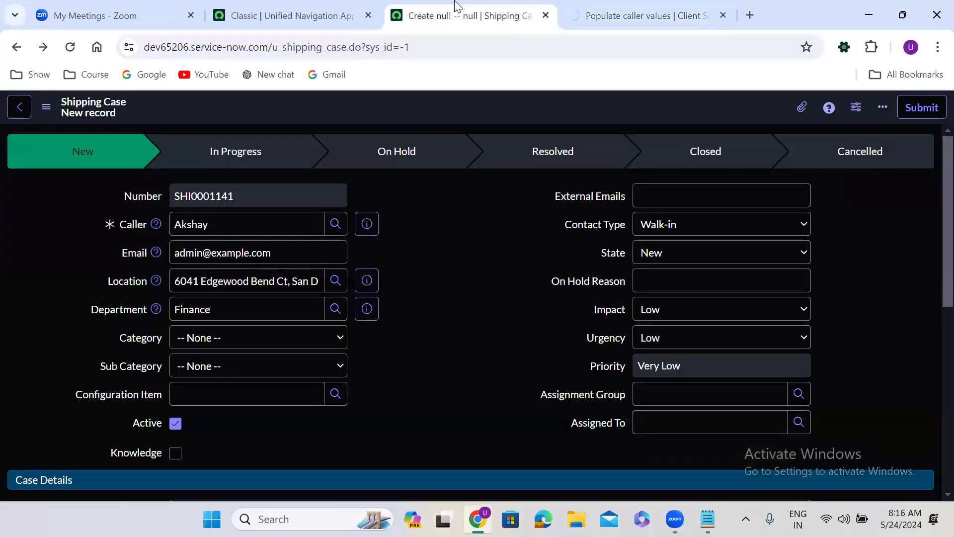
# Reload the Shipping Case form and pick several different callers to test autofill
pyautogui.click(70, 47)
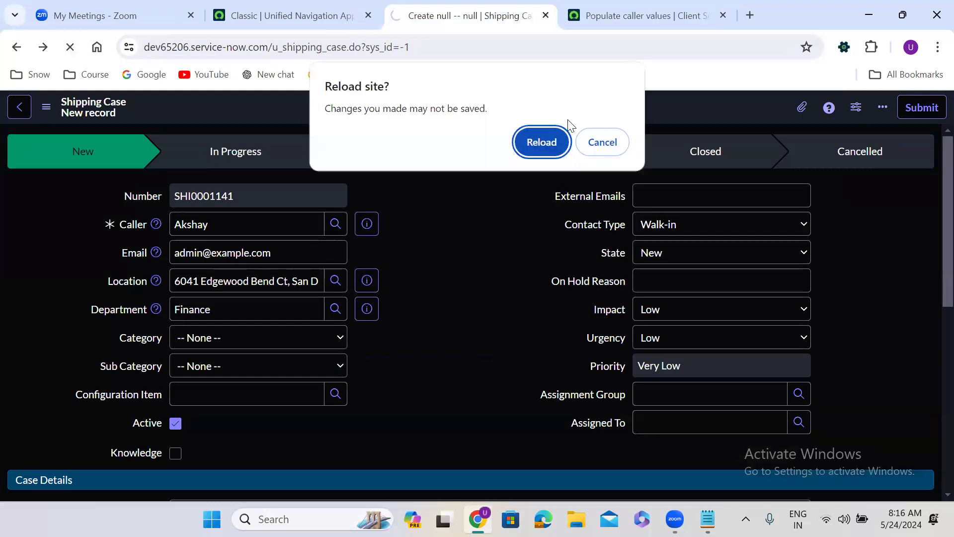
pyautogui.click(558, 132)
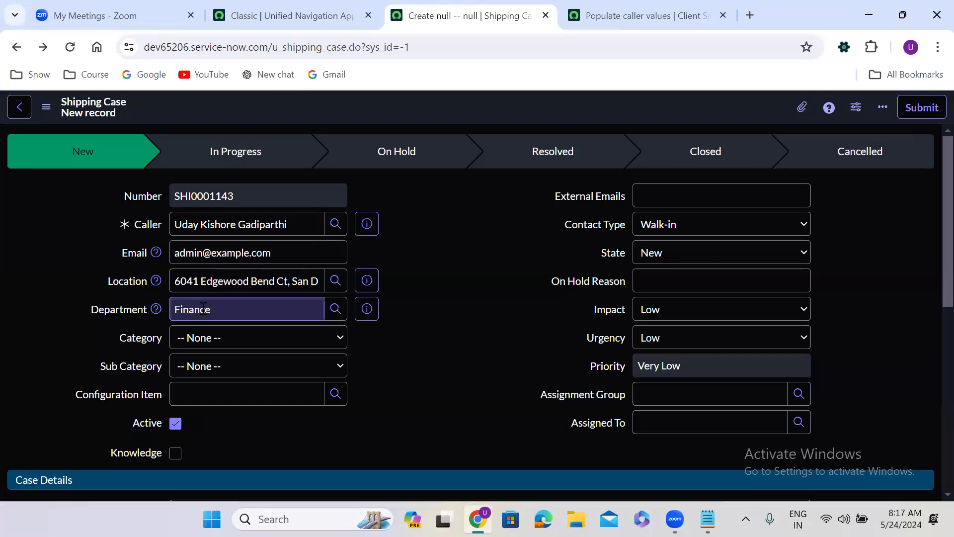
pyautogui.tripleClick(269, 225)
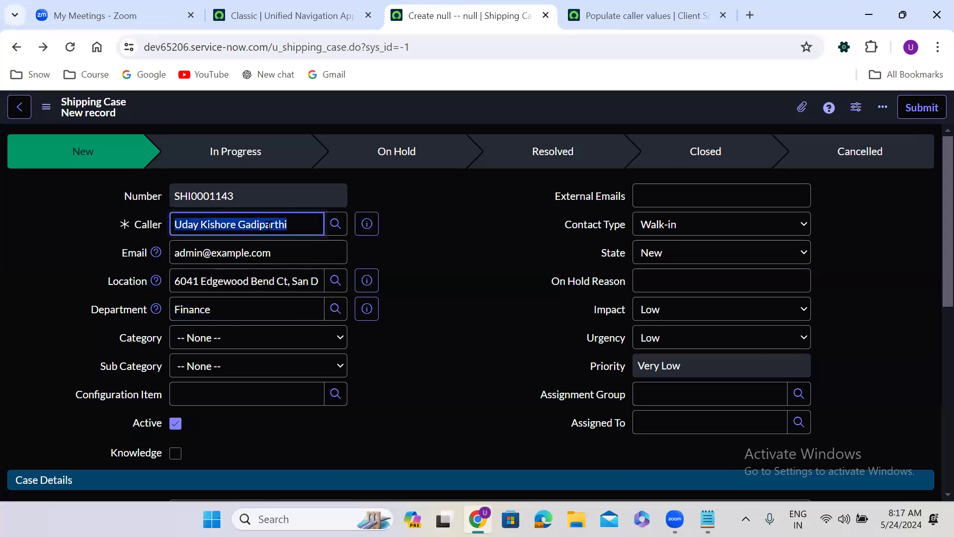
pyautogui.write('**')
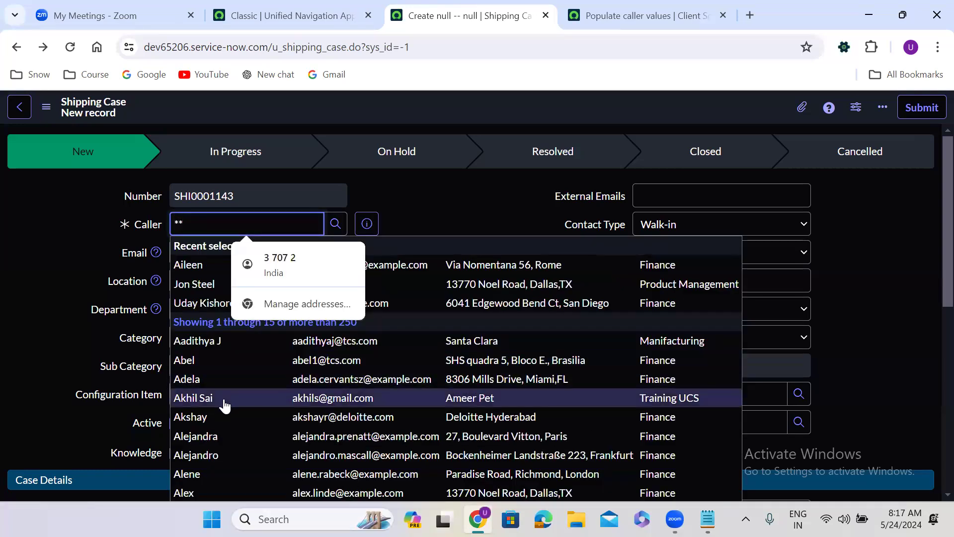
pyautogui.click(225, 401)
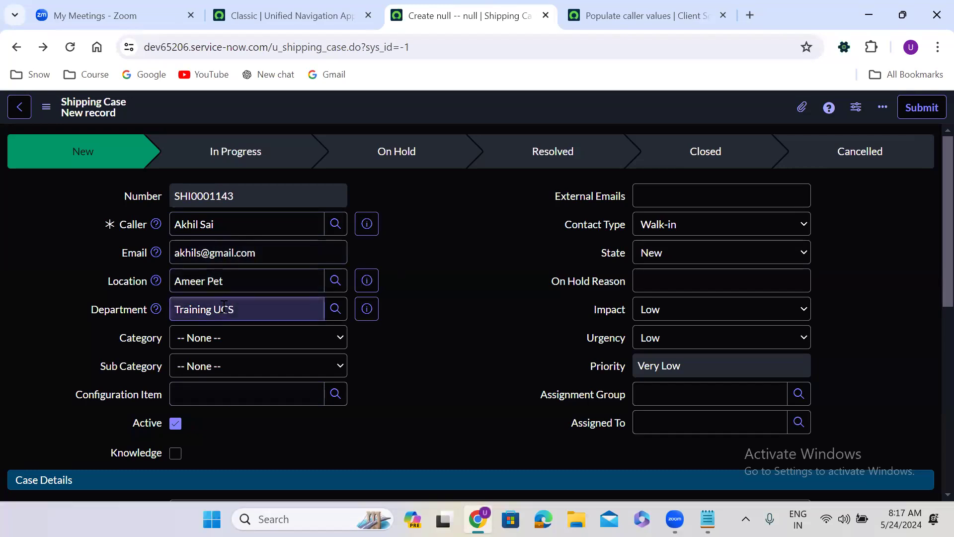
pyautogui.tripleClick(219, 225)
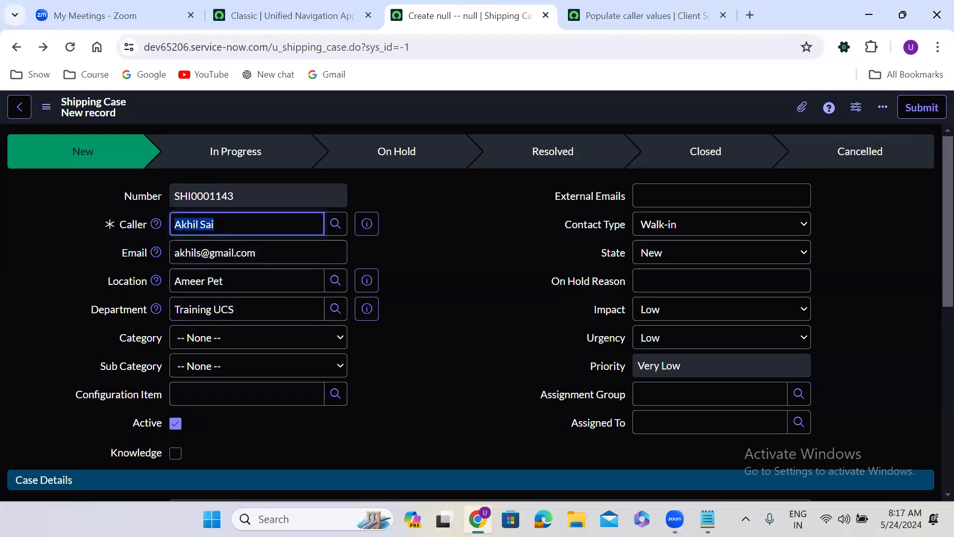
pyautogui.write('**')
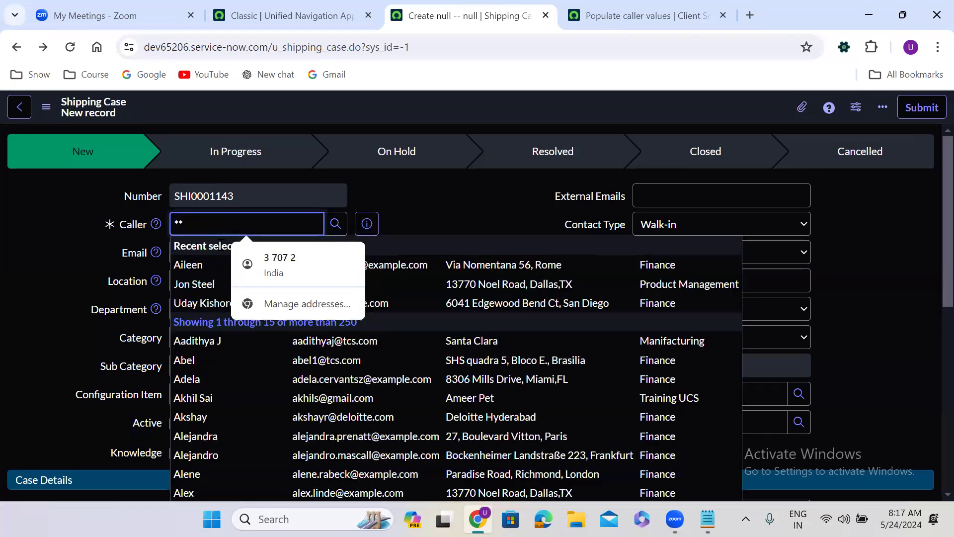
pyautogui.click(219, 474)
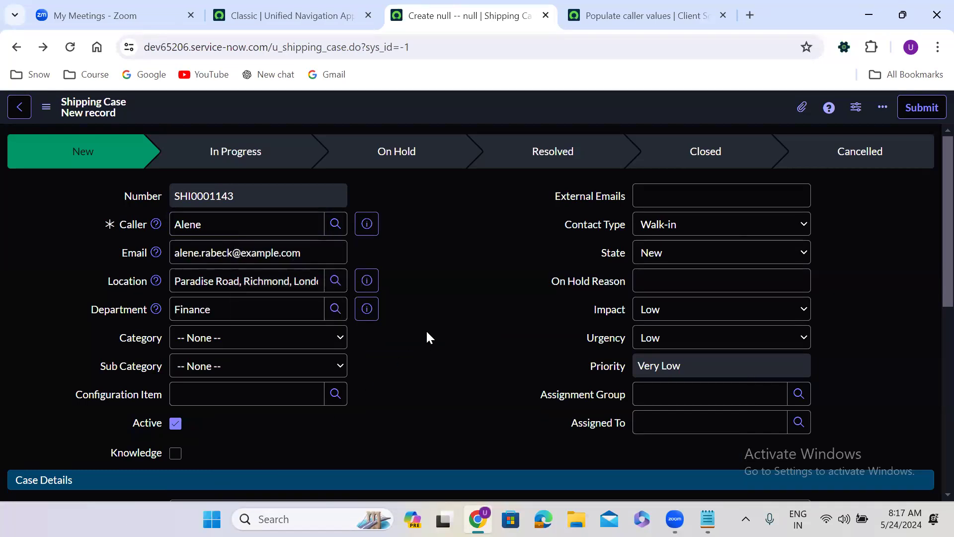
pyautogui.doubleClick(248, 224)
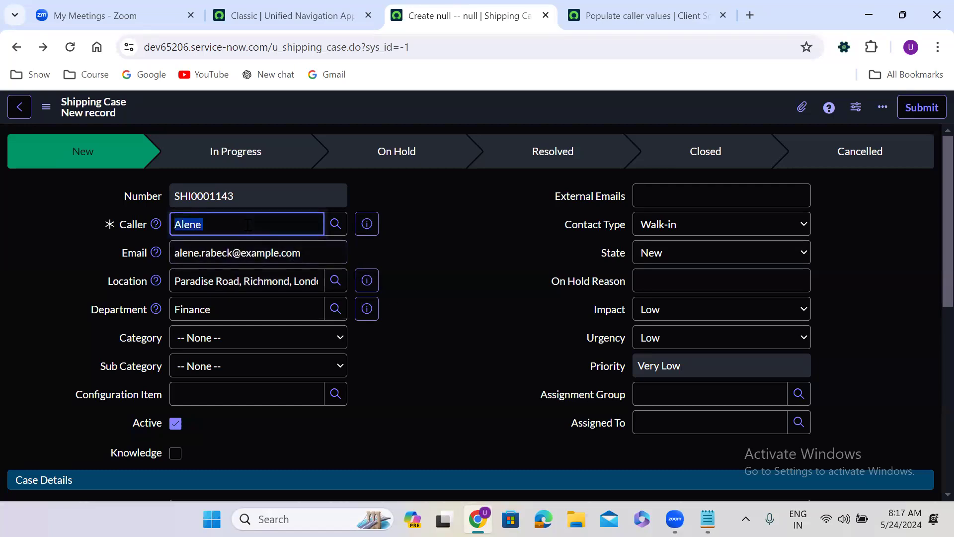
pyautogui.press('BackSpace')
pyautogui.click(459, 256)
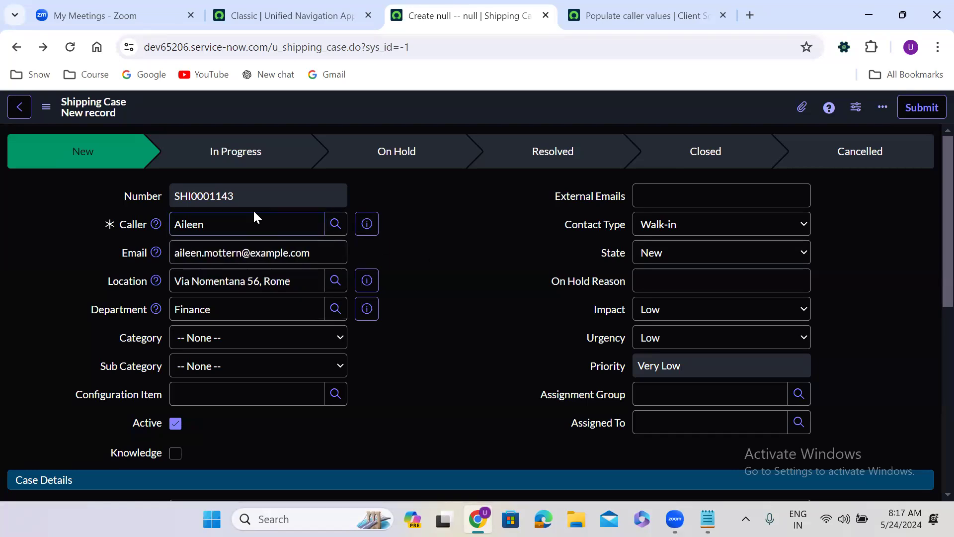
# Empty the Caller field and confirm Email shows 'undefined', then return to the client script
pyautogui.hotkey('ctrl', 'shift', 'l')
pyautogui.doubleClick(253, 225)
pyautogui.press('BackSpace')
pyautogui.click(421, 198)
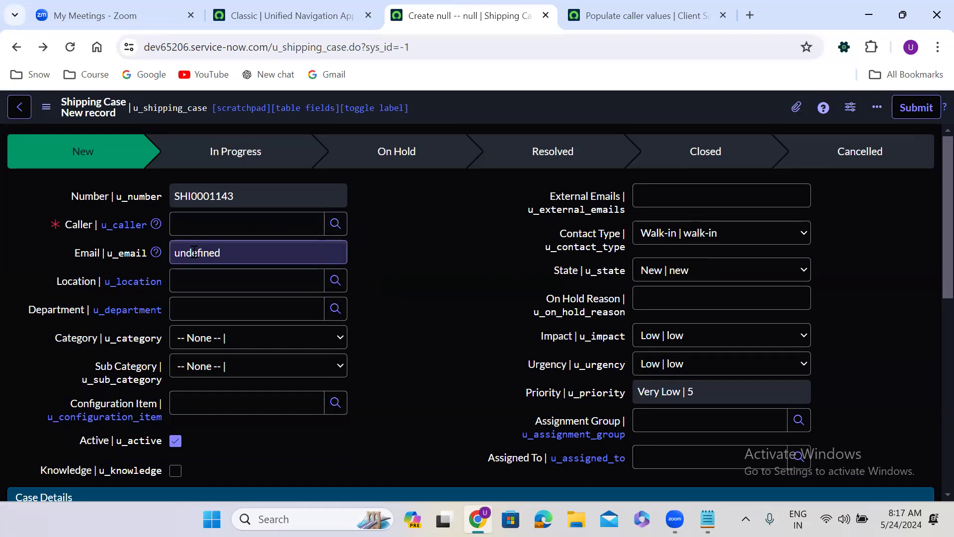
pyautogui.doubleClick(197, 253)
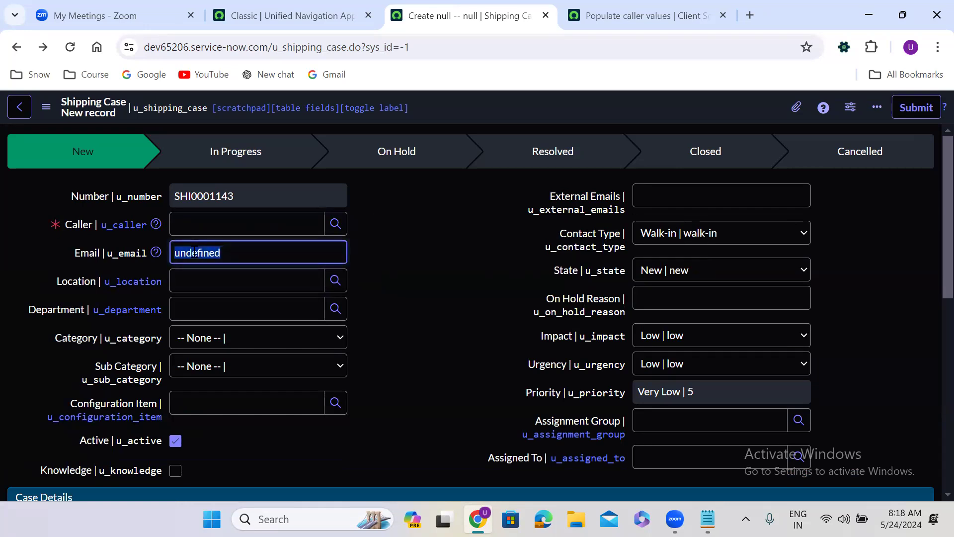
pyautogui.doubleClick(380, 253)
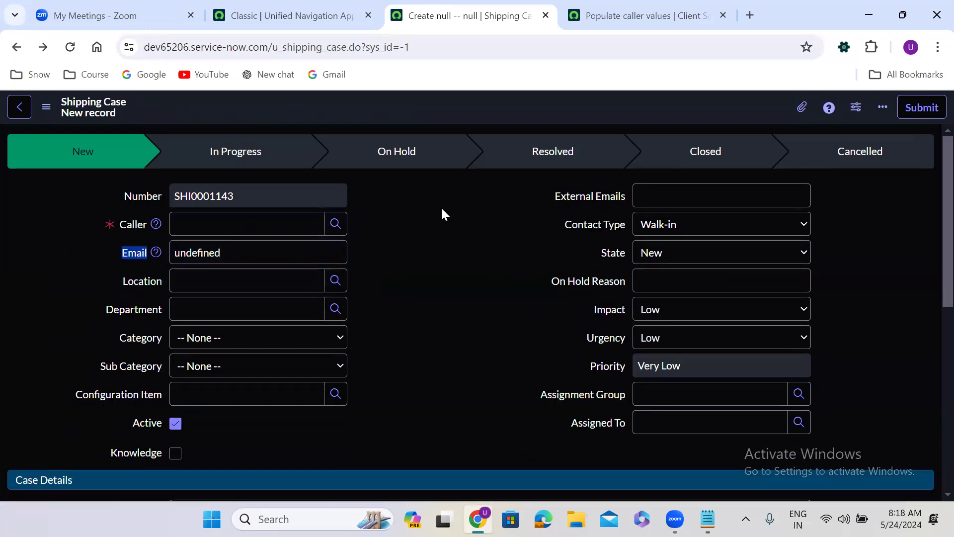
pyautogui.click(239, 224)
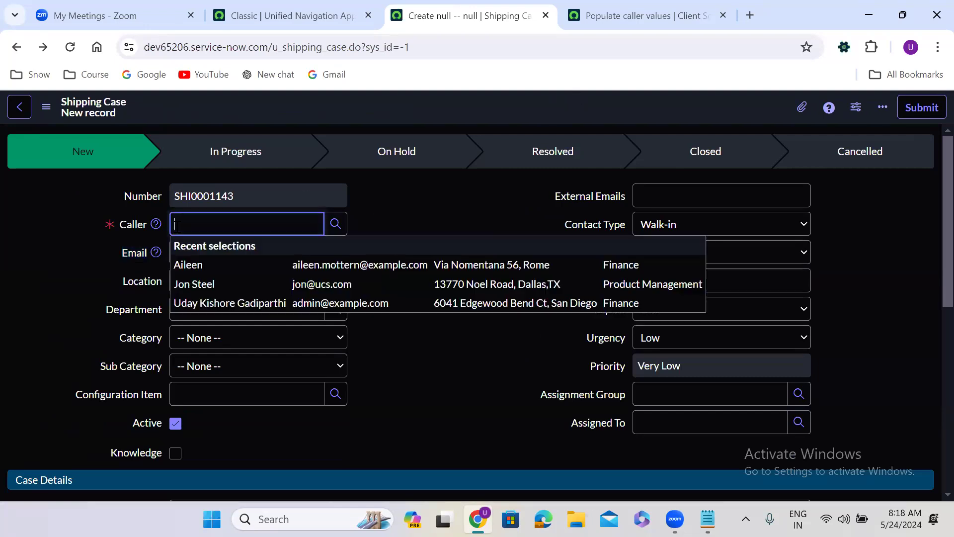
pyautogui.click(616, 12)
# Add an if (newValue == '') { } block near the top of the script
pyautogui.click(401, 263)
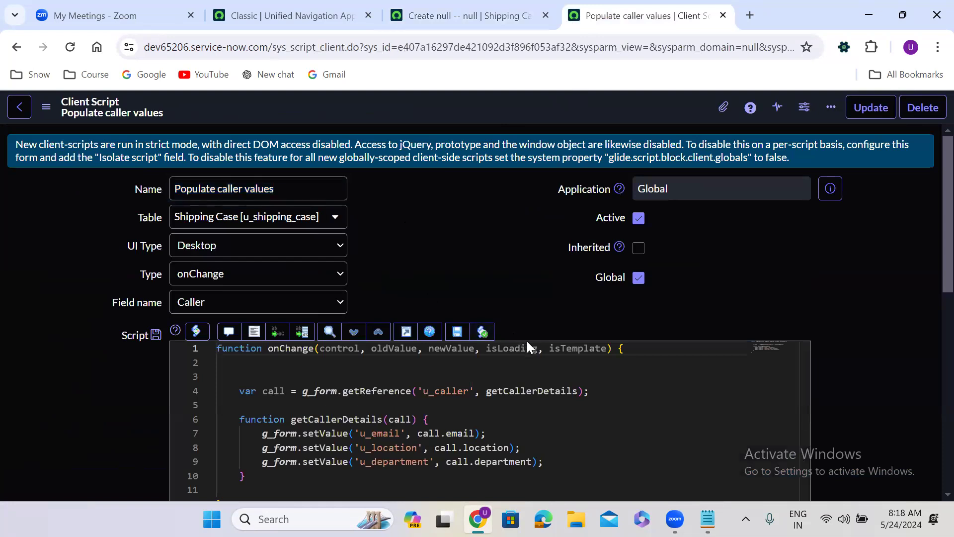
pyautogui.click(606, 362)
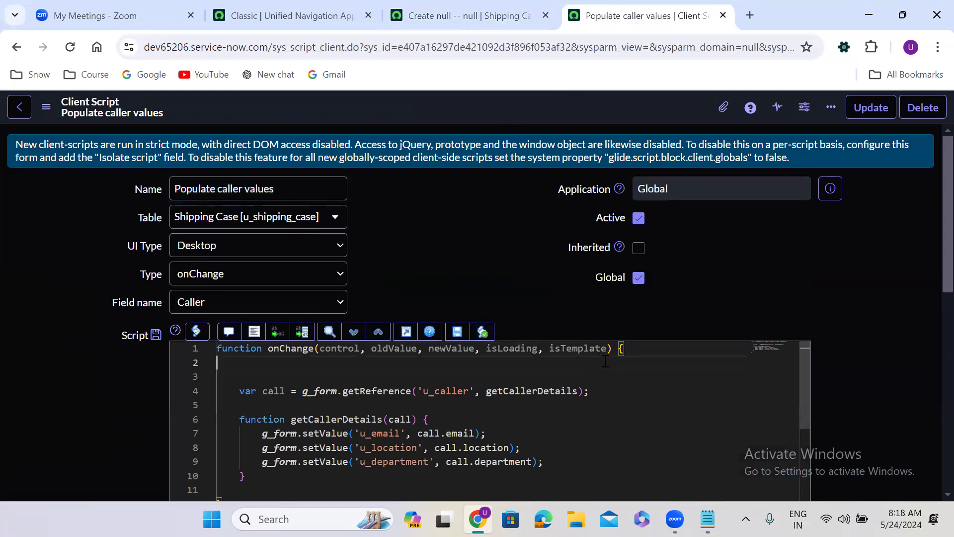
pyautogui.press('Return')
pyautogui.write('if(){')
pyautogui.press('Return')
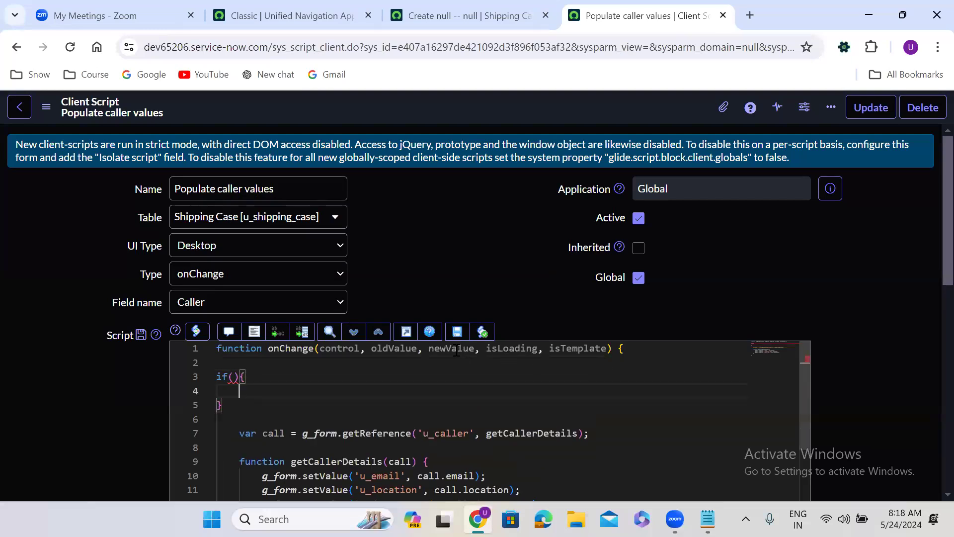
pyautogui.doubleClick(456, 350)
pyautogui.hotkey('ctrl', 'c')
pyautogui.press('Left')
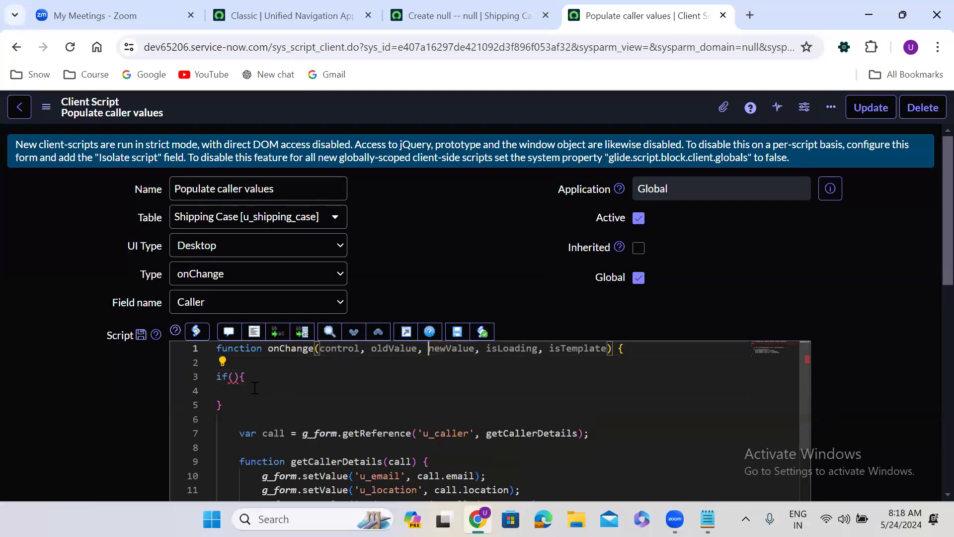
pyautogui.click(234, 377)
pyautogui.hotkey('ctrl', 'v')
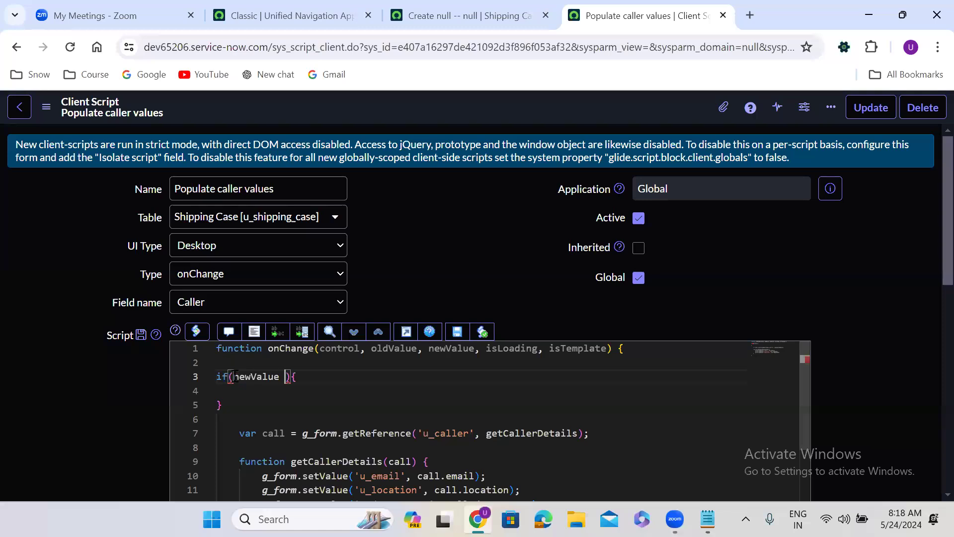
pyautogui.write("== ''")
pyautogui.press('Down')
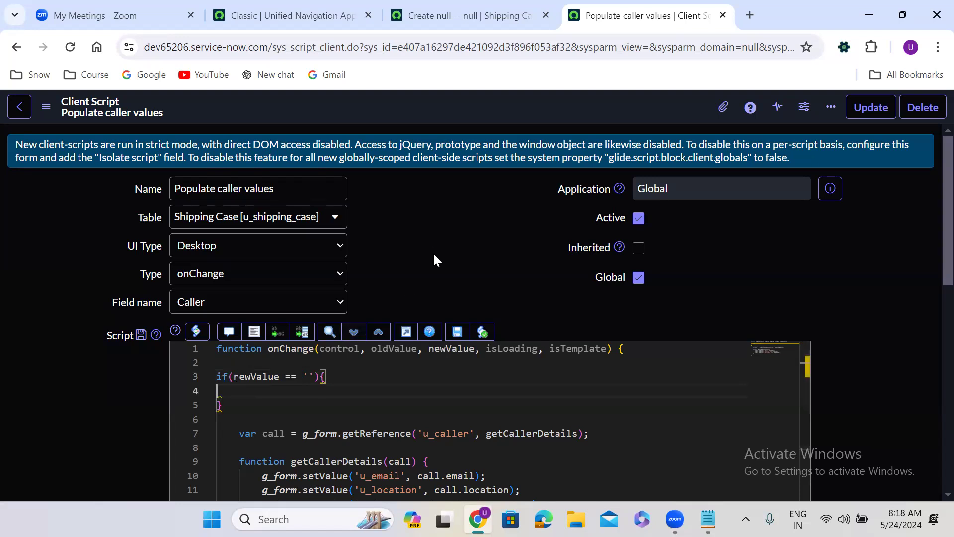
# Add three g_form.clearValue(); statements inside the if block and format the code
pyautogui.scroll(-2, 432, 252)
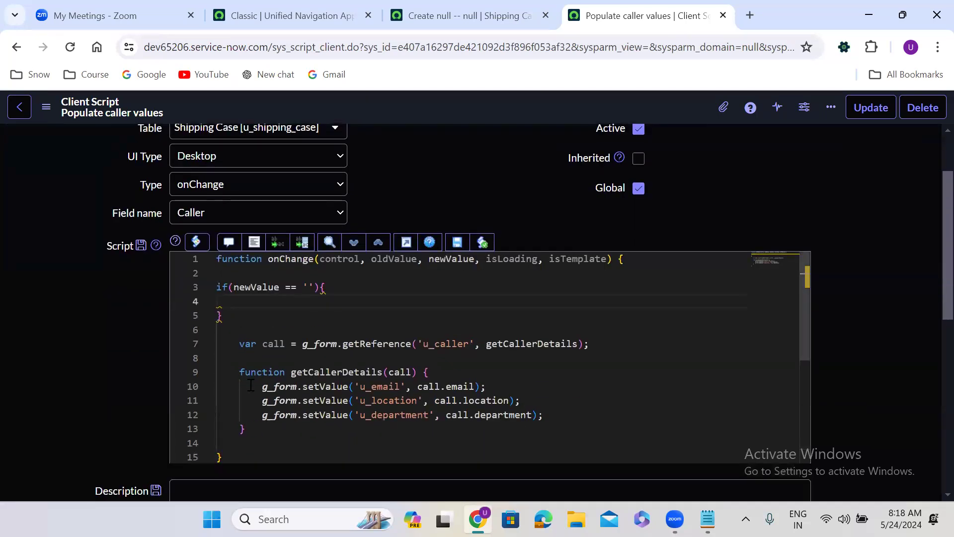
pyautogui.click(243, 300)
pyautogui.write('g')
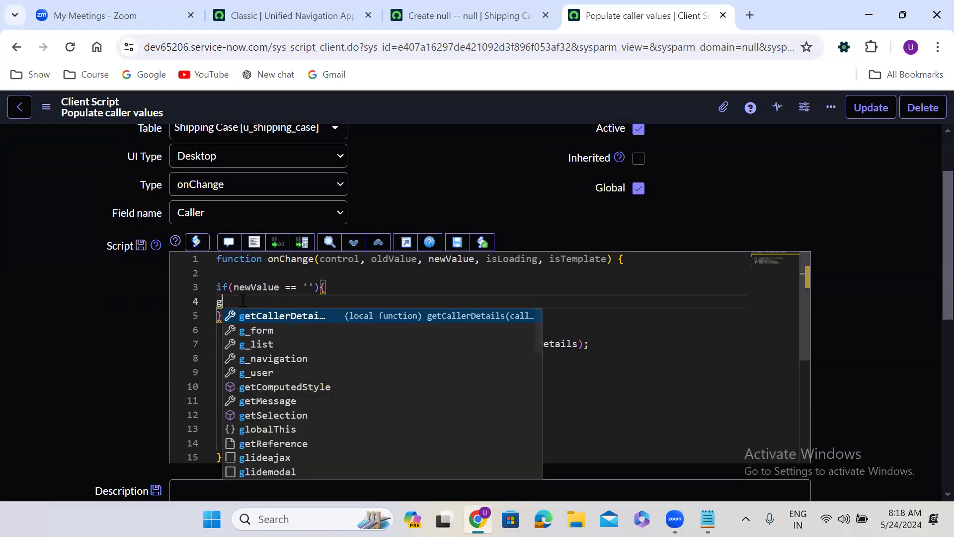
pyautogui.write('_form.cl')
pyautogui.press('Down')
pyautogui.press('Down')
pyautogui.press('Return')
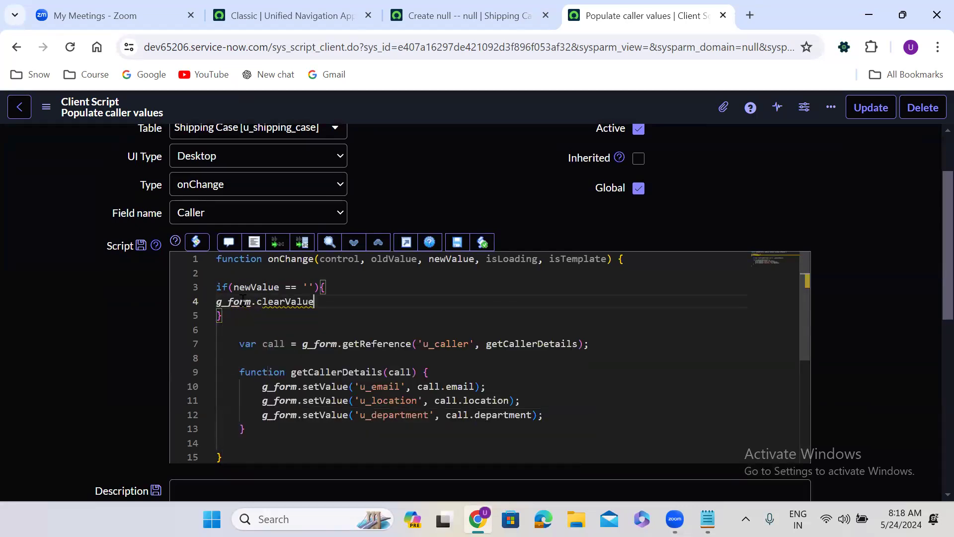
pyautogui.write('();')
pyautogui.moveTo(340, 301); pyautogui.dragTo(216, 301)
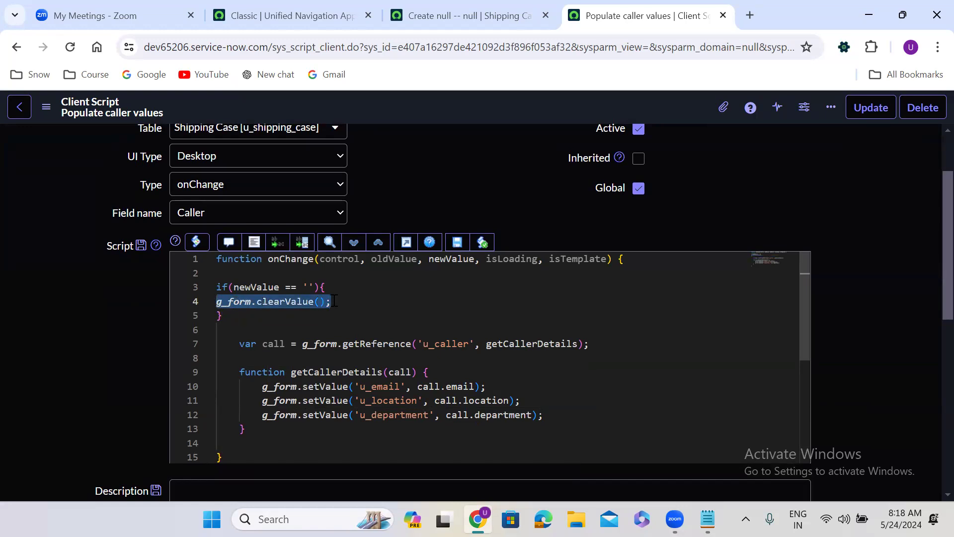
pyautogui.hotkey('ctrl', 'c')
pyautogui.press('End')
pyautogui.press('Return')
pyautogui.hotkey('ctrl', 'v')
pyautogui.press('Return')
pyautogui.hotkey('ctrl', 'v')
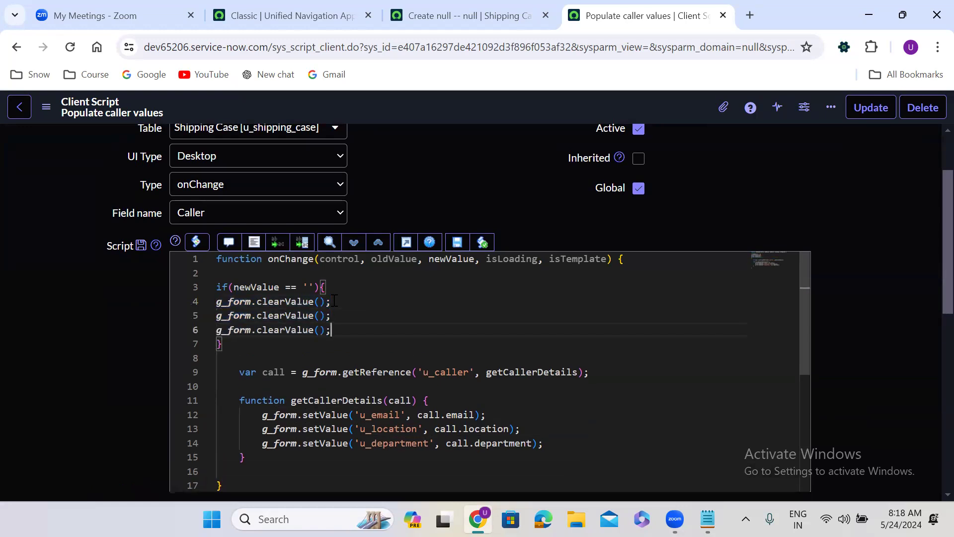
pyautogui.click(254, 242)
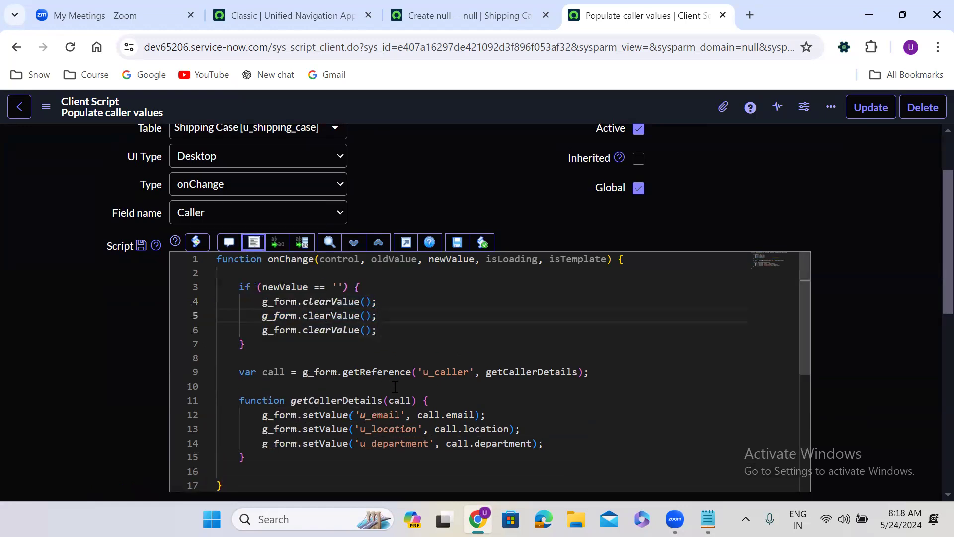
# Fill the clearValue calls with 'u_email', 'u_location' and 'u_department'
pyautogui.doubleClick(381, 415)
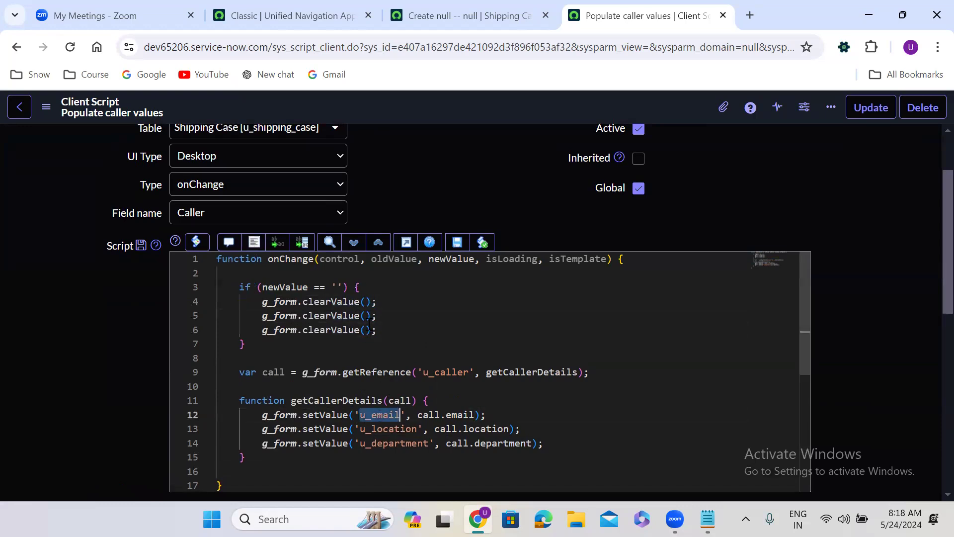
pyautogui.click(367, 301)
pyautogui.write("''")
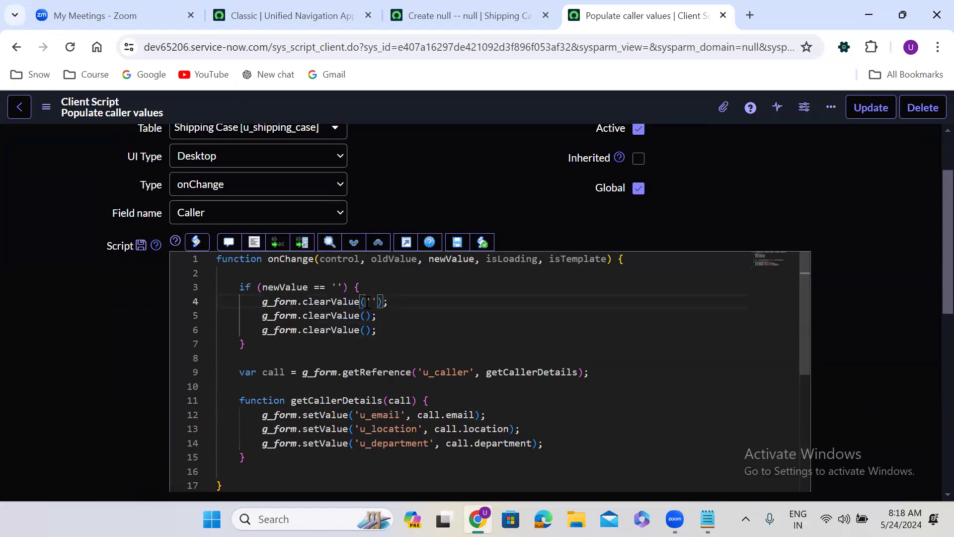
pyautogui.hotkey('ctrl', 'v')
pyautogui.doubleClick(388, 428)
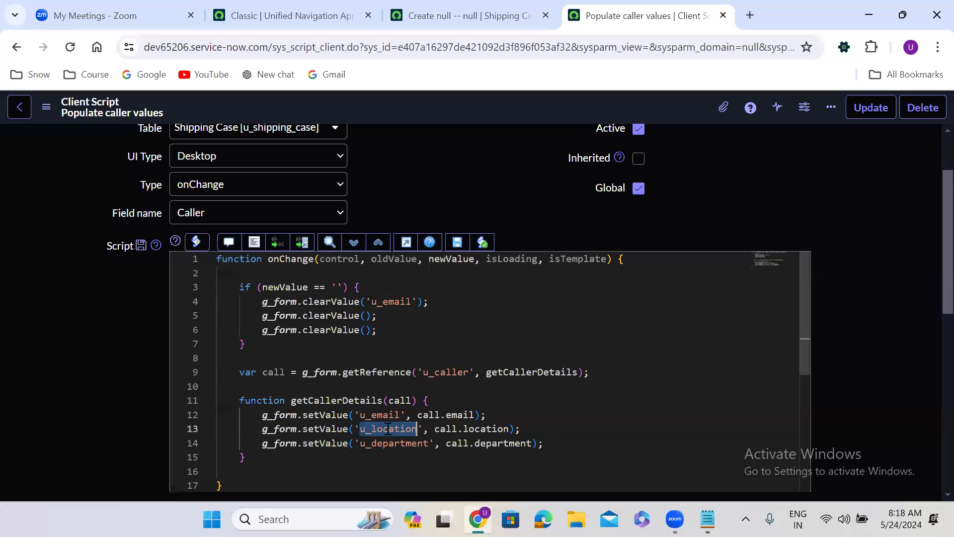
pyautogui.click(368, 316)
pyautogui.write("''")
pyautogui.hotkey('ctrl', 'v')
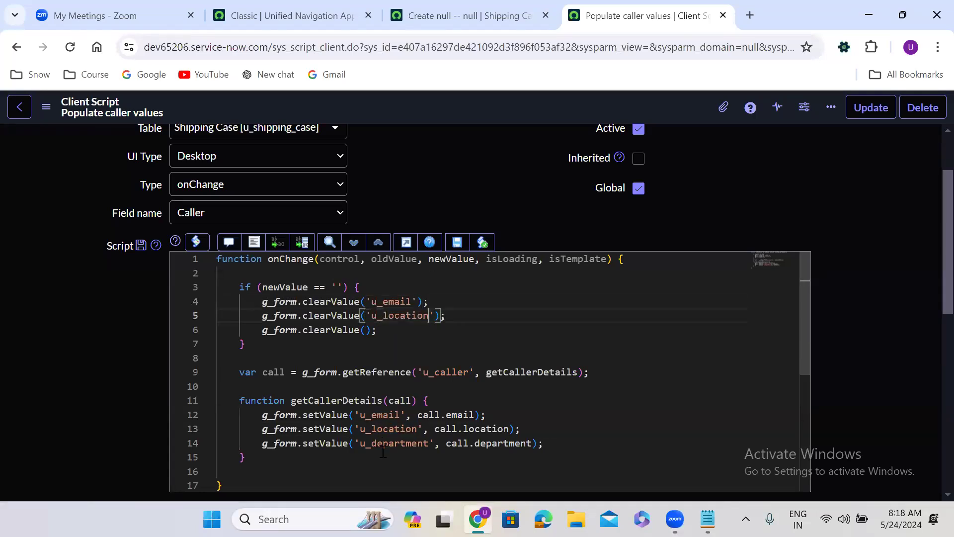
pyautogui.doubleClick(387, 442)
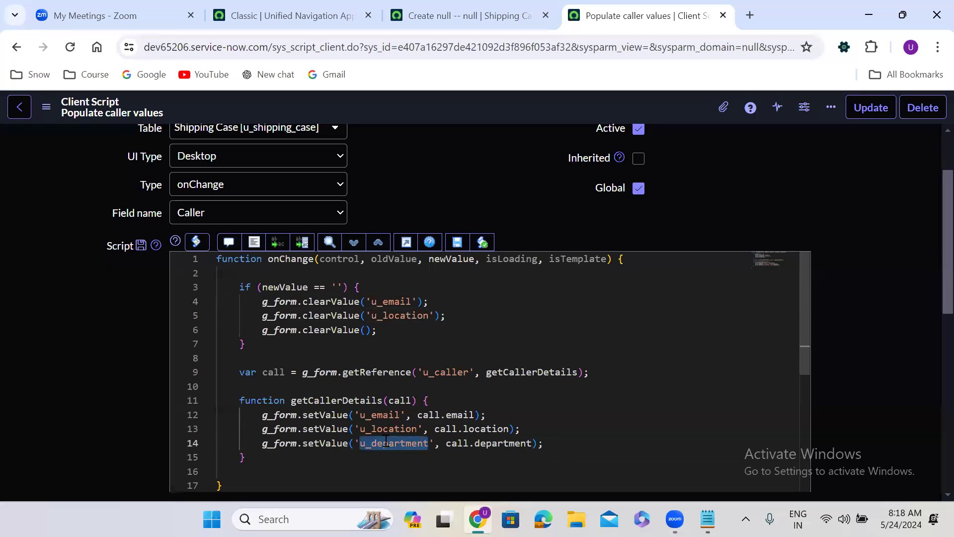
pyautogui.click(367, 330)
pyautogui.write("'")
pyautogui.hotkey('ctrl', 'v')
# Format the script and add 'return;' after the last clearValue line
pyautogui.click(255, 244)
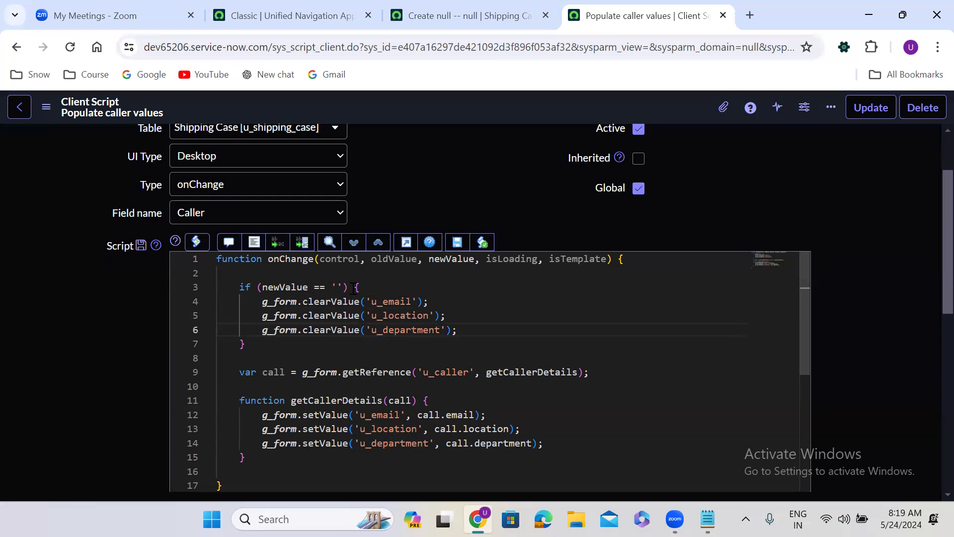
pyautogui.click(460, 331)
pyautogui.press('Return')
pyautogui.write('return;')
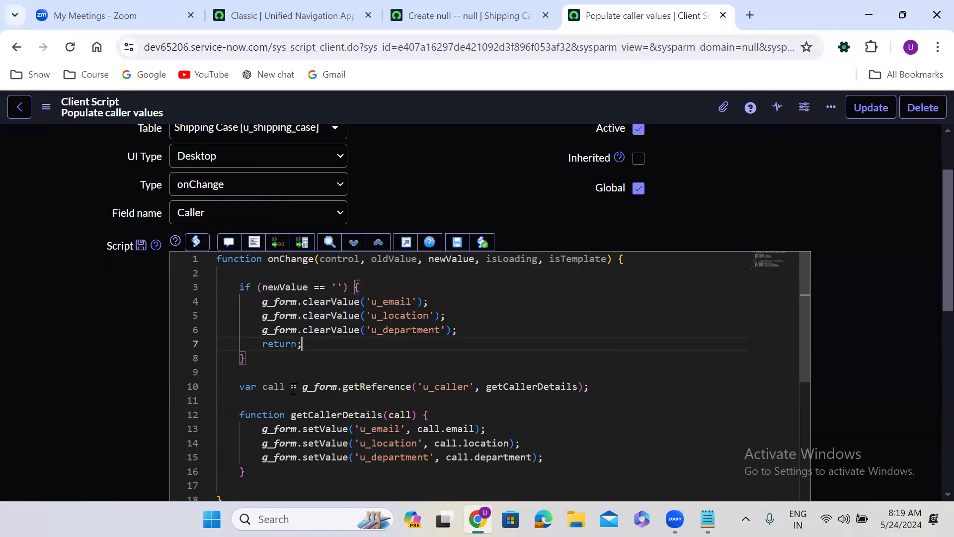
# Save the 'Populate caller values' client script and go back to the Shipping Case form
pyautogui.moveTo(232, 387); pyautogui.dragTo(246, 471)
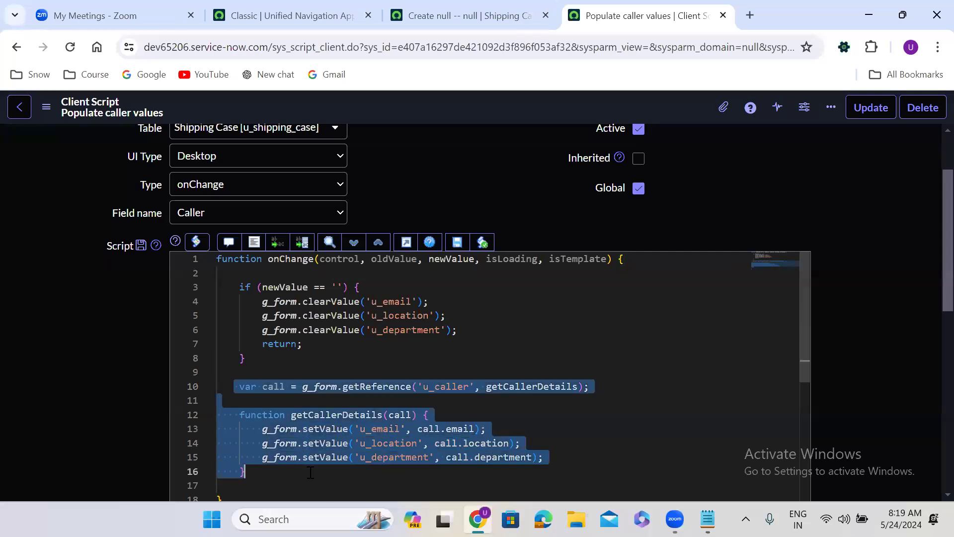
pyautogui.click(428, 109)
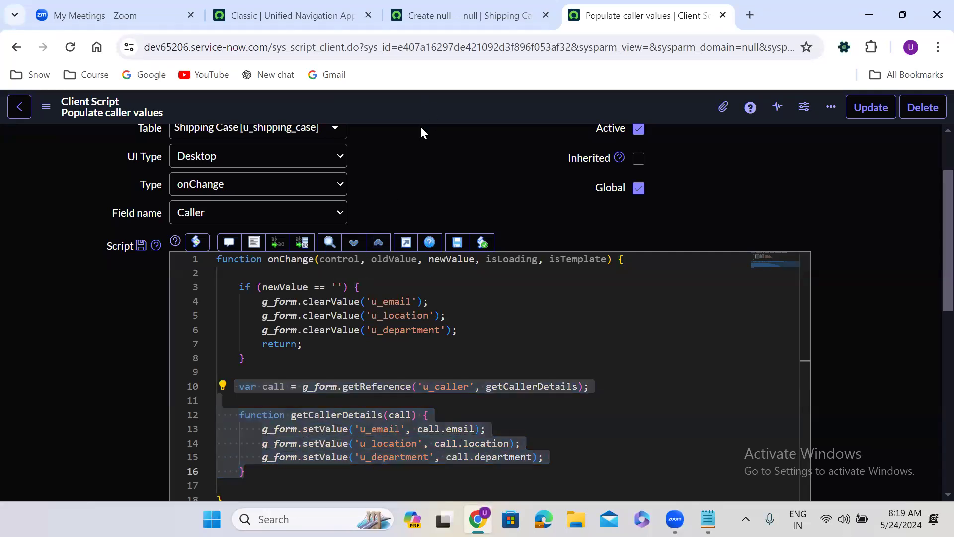
pyautogui.doubleClick(281, 288)
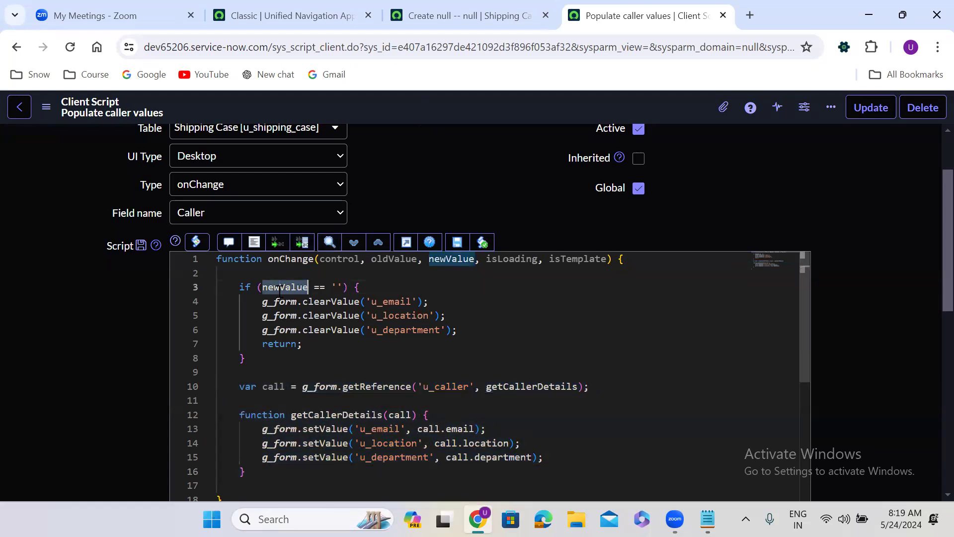
pyautogui.rightClick(445, 106)
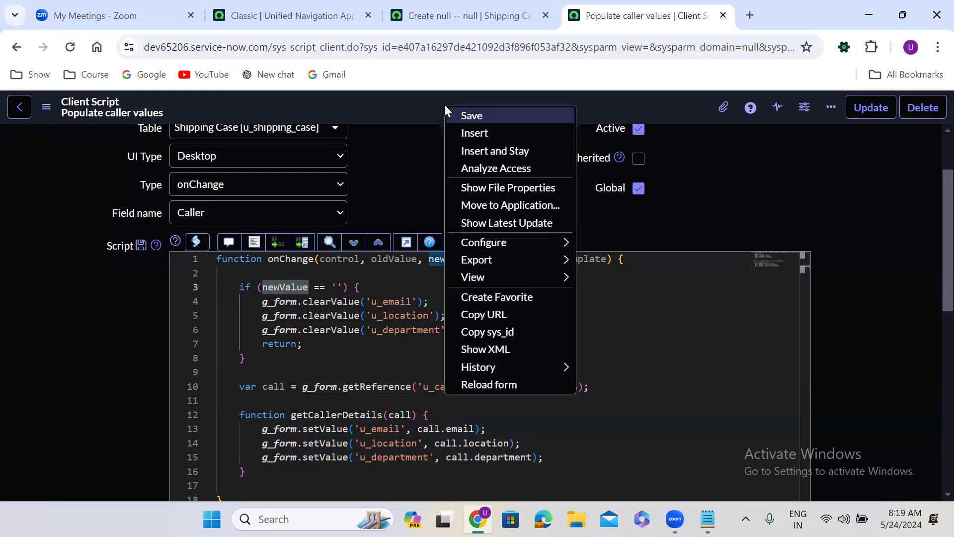
pyautogui.click(470, 115)
pyautogui.click(464, 15)
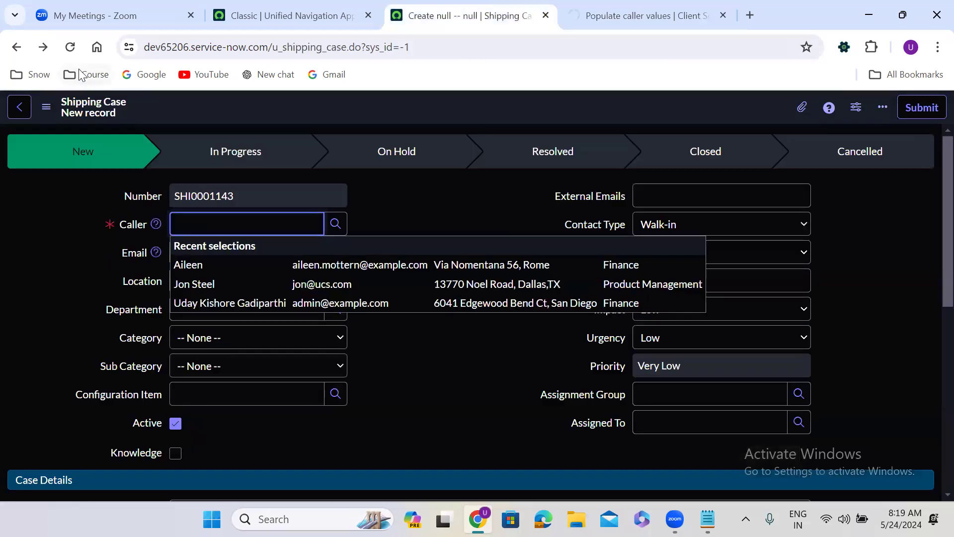
# Reload the Shipping Case form and pick two different callers to check Email, Location, Department autofill
pyautogui.click(70, 46)
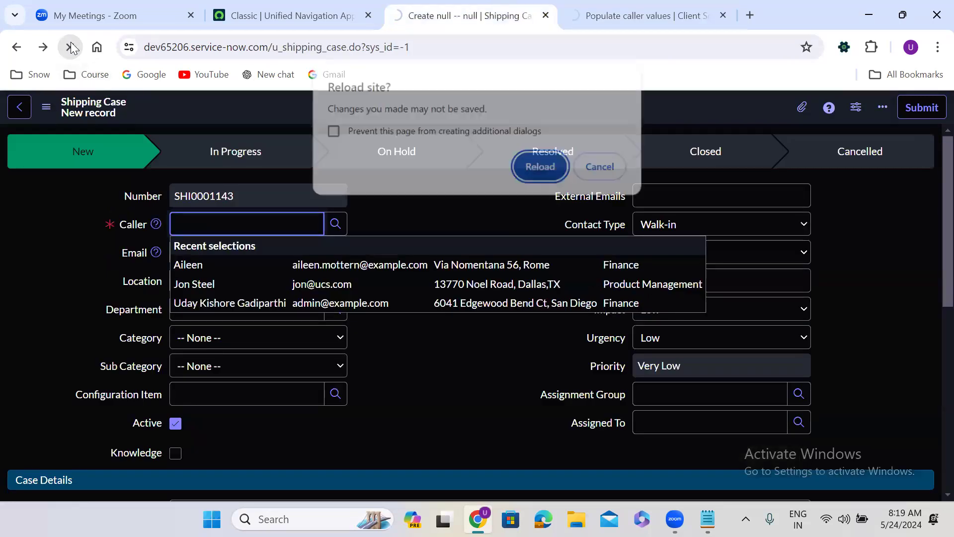
pyautogui.click(541, 167)
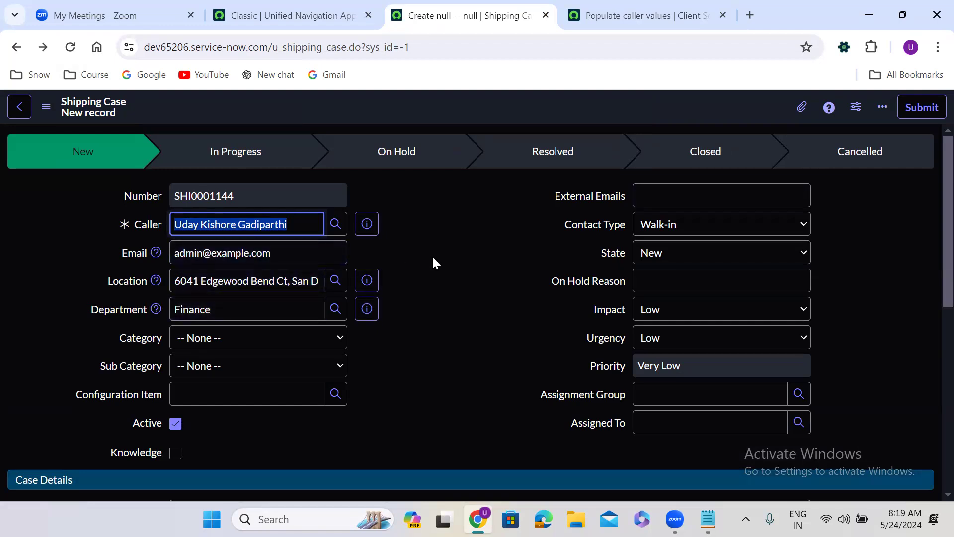
pyautogui.doubleClick(301, 225)
pyautogui.tripleClick(301, 224)
pyautogui.write('**')
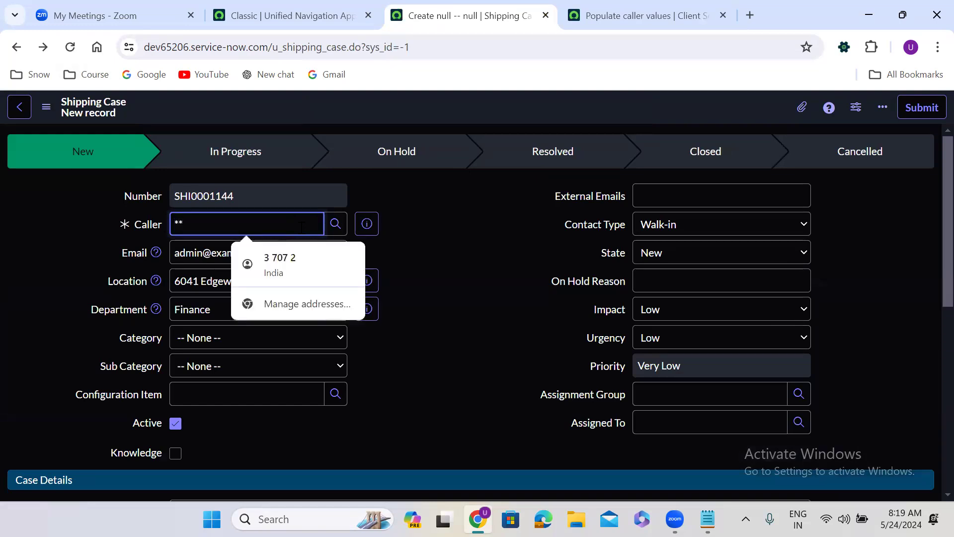
pyautogui.click(232, 397)
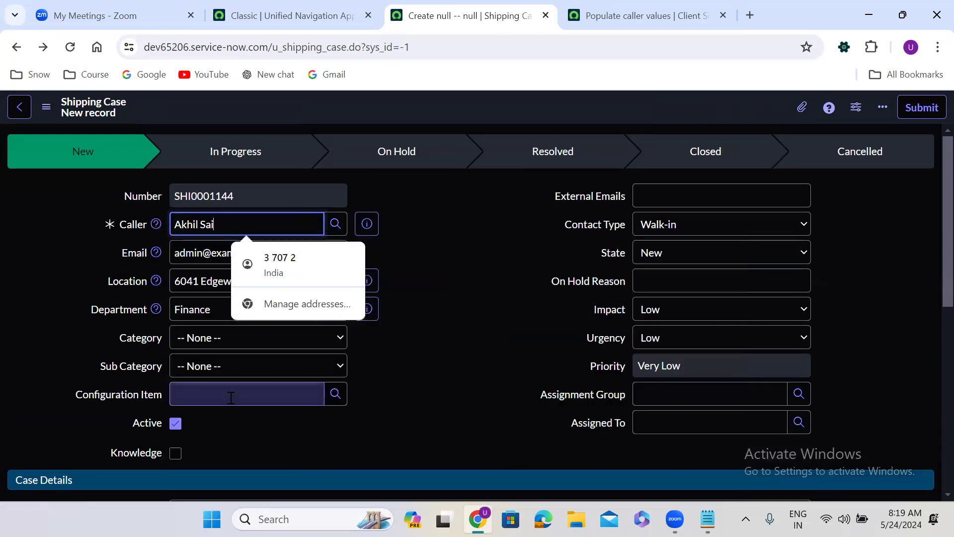
pyautogui.press('Tab')
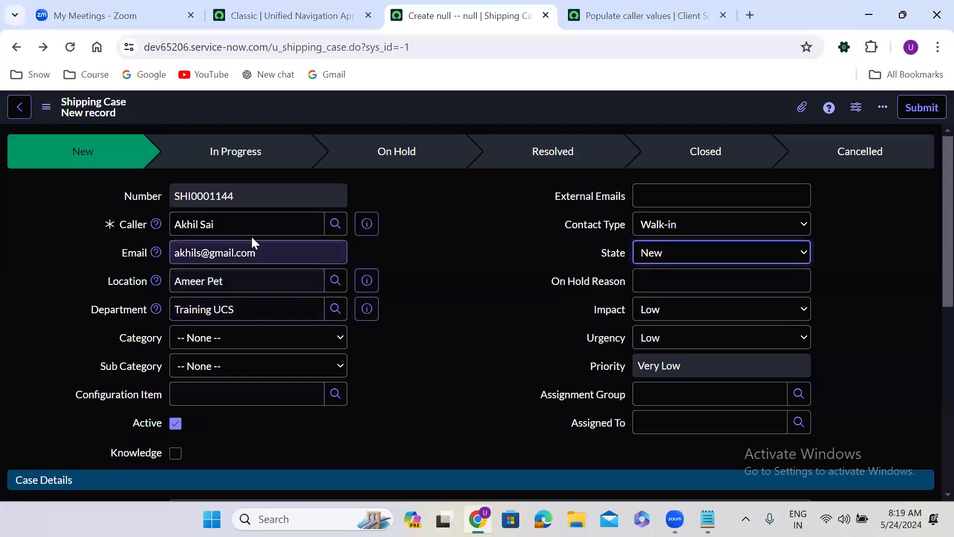
pyautogui.tripleClick(234, 226)
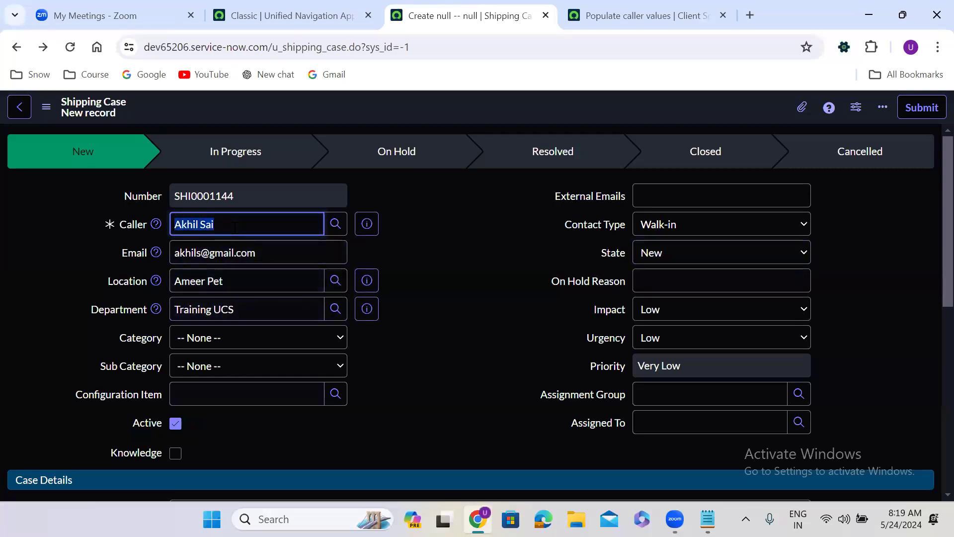
pyautogui.write('**')
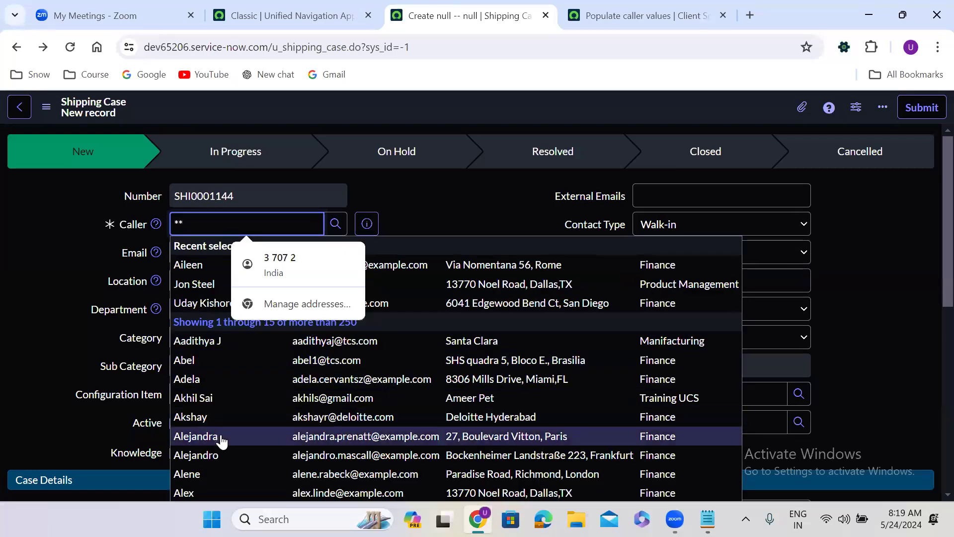
pyautogui.click(220, 475)
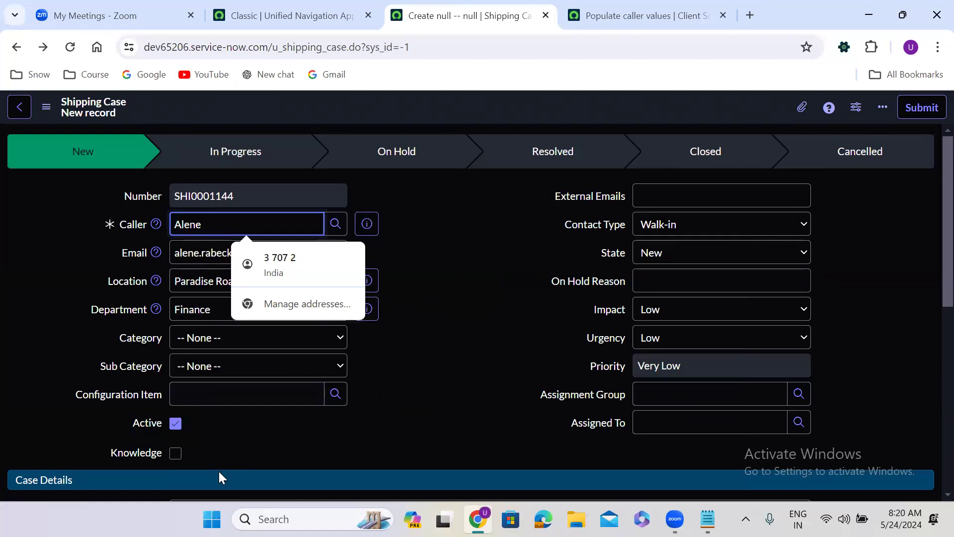
pyautogui.click(422, 226)
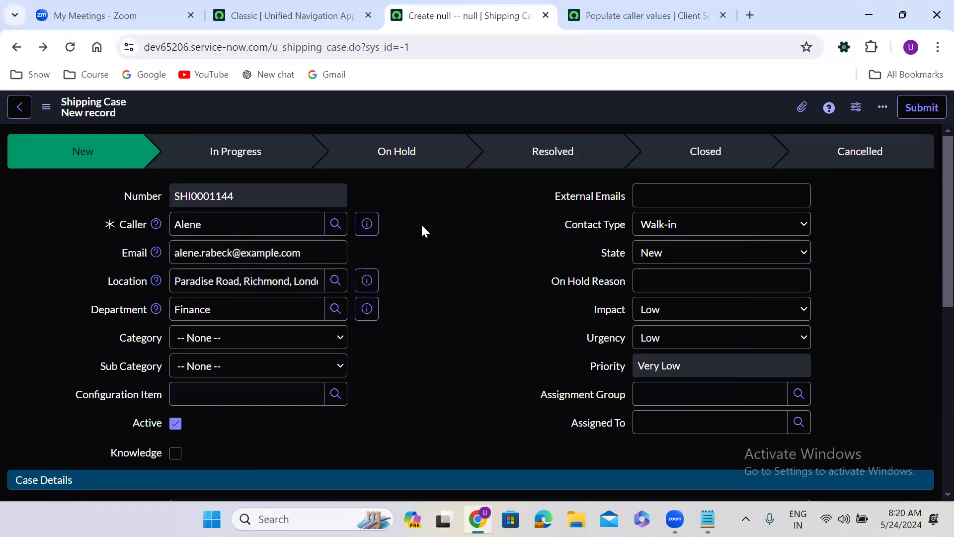
# Delete the Caller value and leave the field to test clearing
pyautogui.click(237, 224)
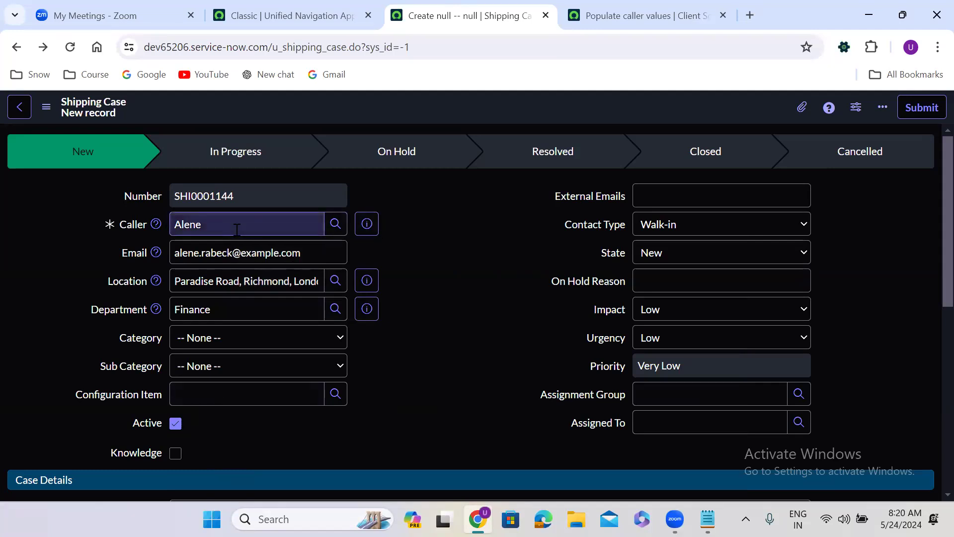
pyautogui.doubleClick(236, 226)
pyautogui.press('BackSpace')
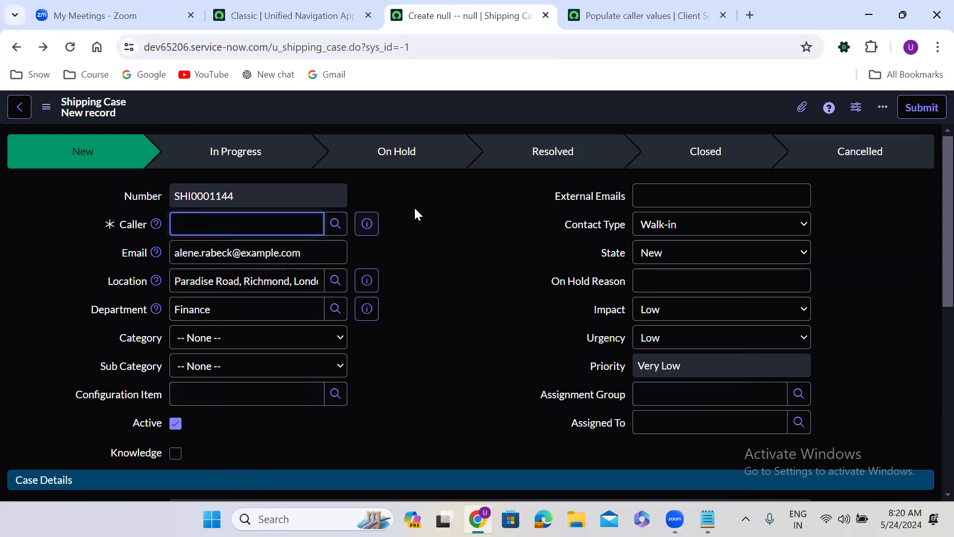
pyautogui.click(433, 207)
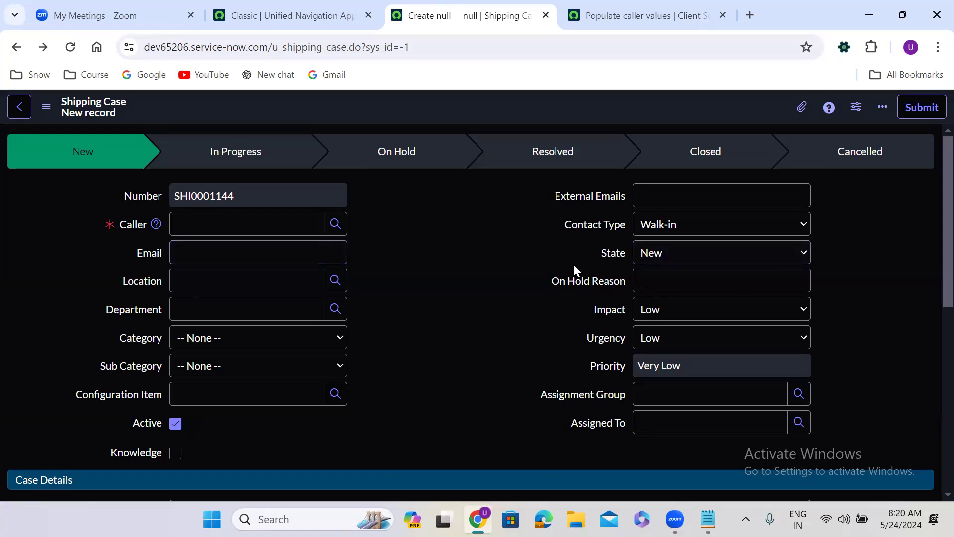
# Set the new Shipping Case's State to Resolved
pyautogui.click(673, 259)
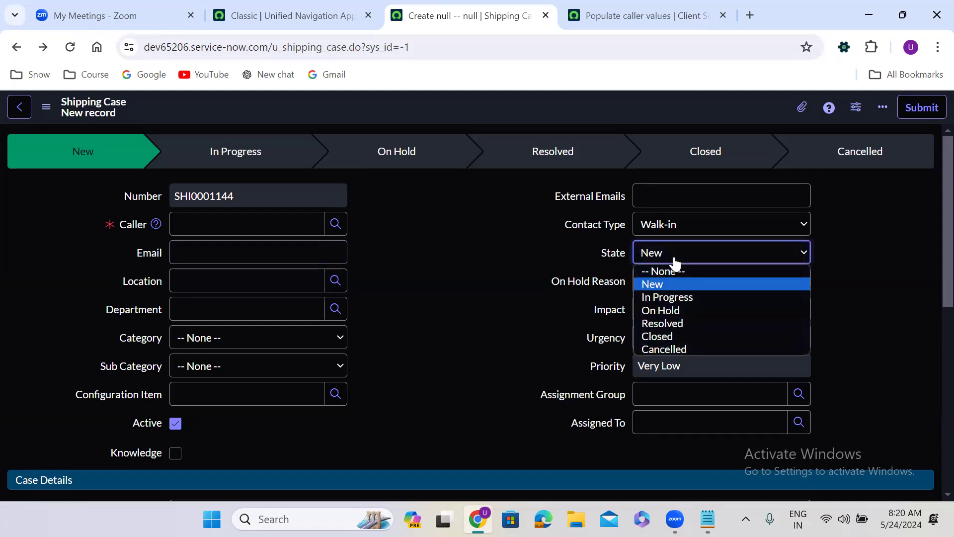
pyautogui.click(670, 323)
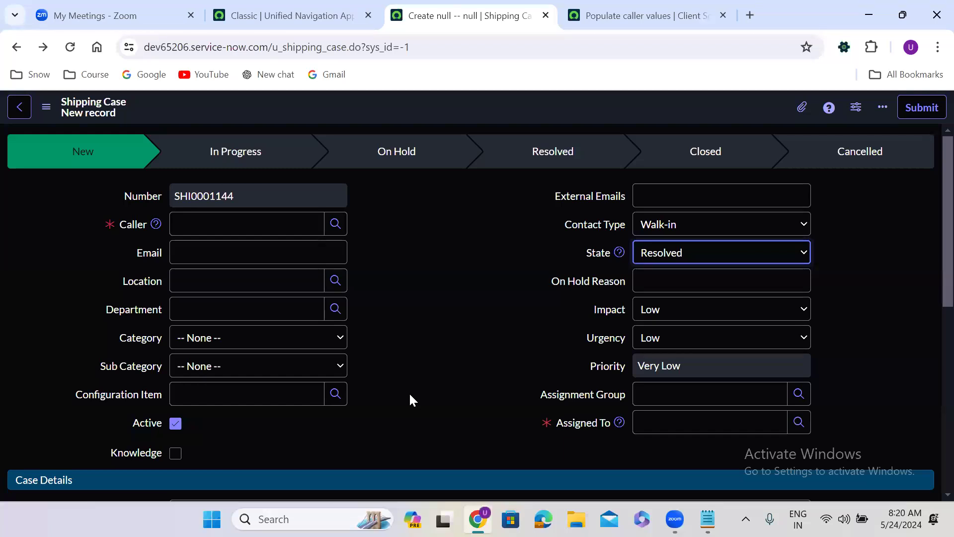
pyautogui.click(670, 253)
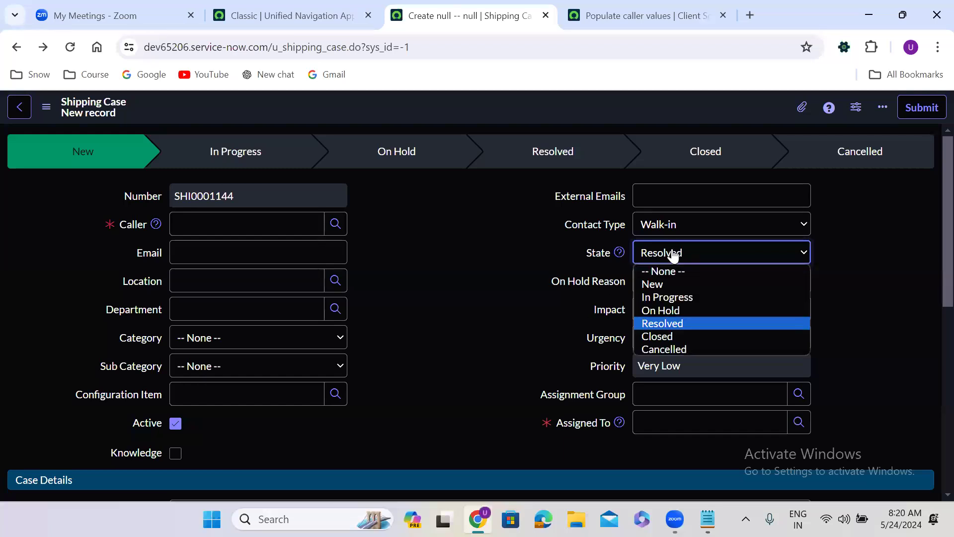
pyautogui.click(682, 324)
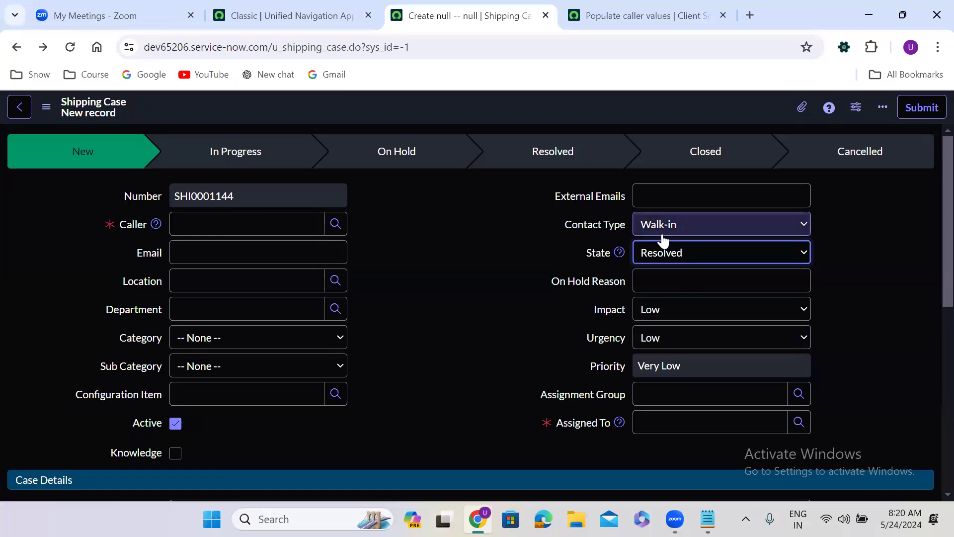
pyautogui.click(646, 252)
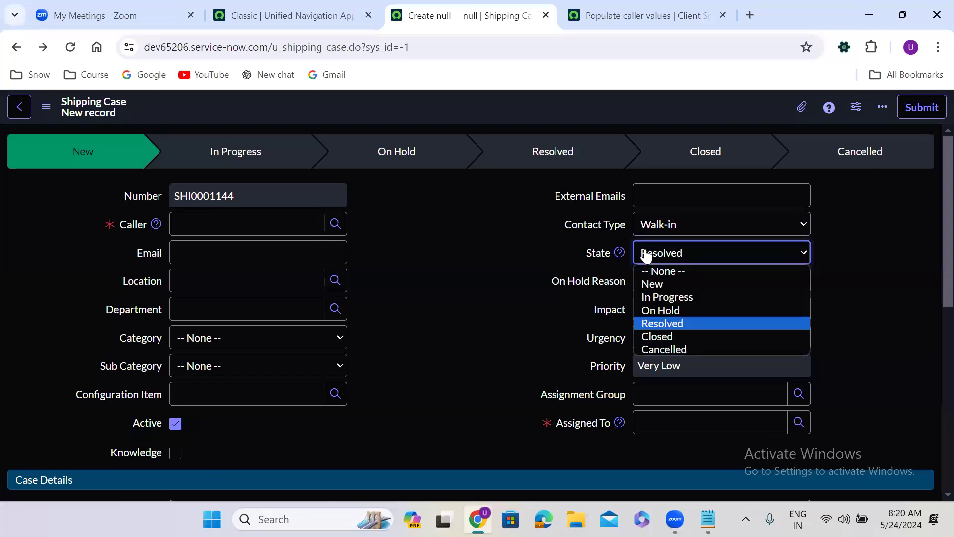
pyautogui.click(679, 323)
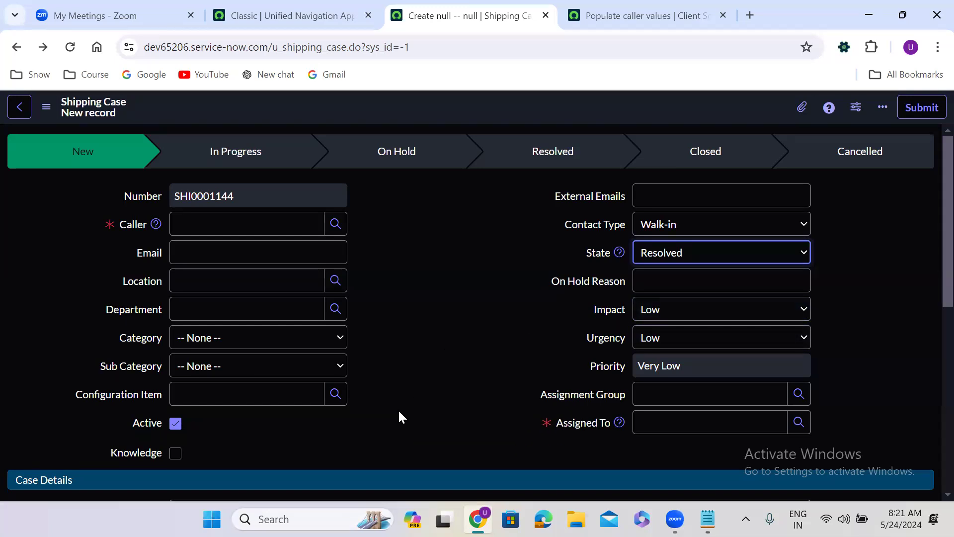
# Check which Resolution Information fields became mandatory
pyautogui.scroll(-4, 399, 410)
pyautogui.scroll(-3, 400, 412)
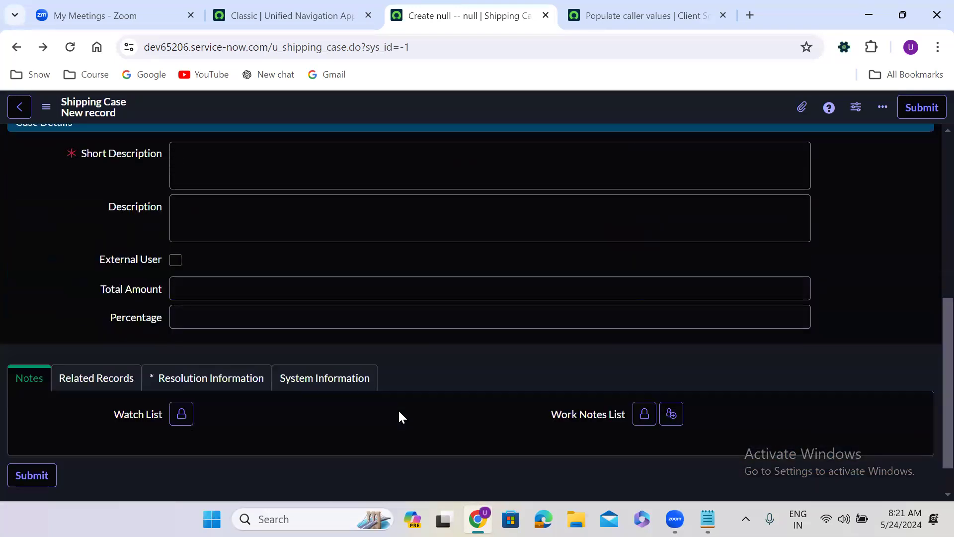
pyautogui.click(243, 375)
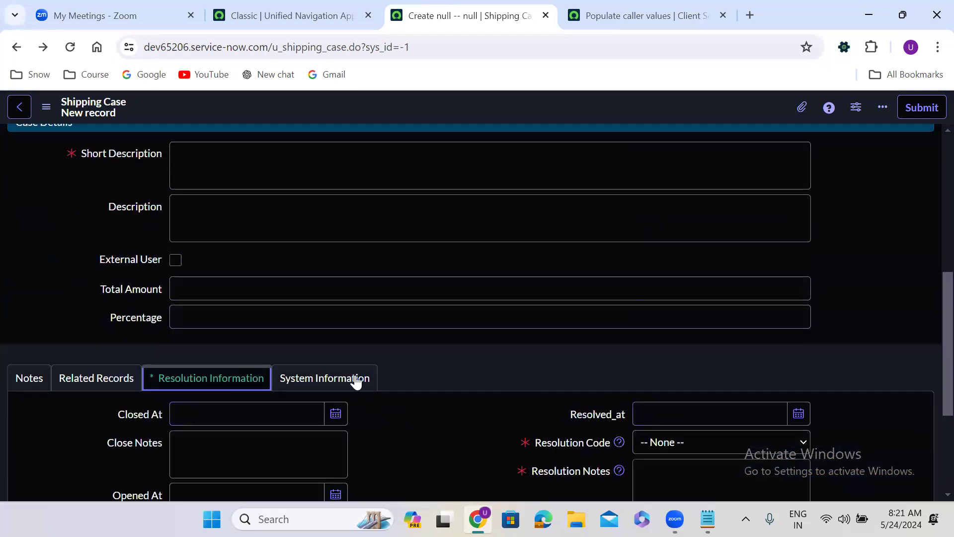
pyautogui.click(354, 379)
pyautogui.click(245, 373)
pyautogui.click(446, 347)
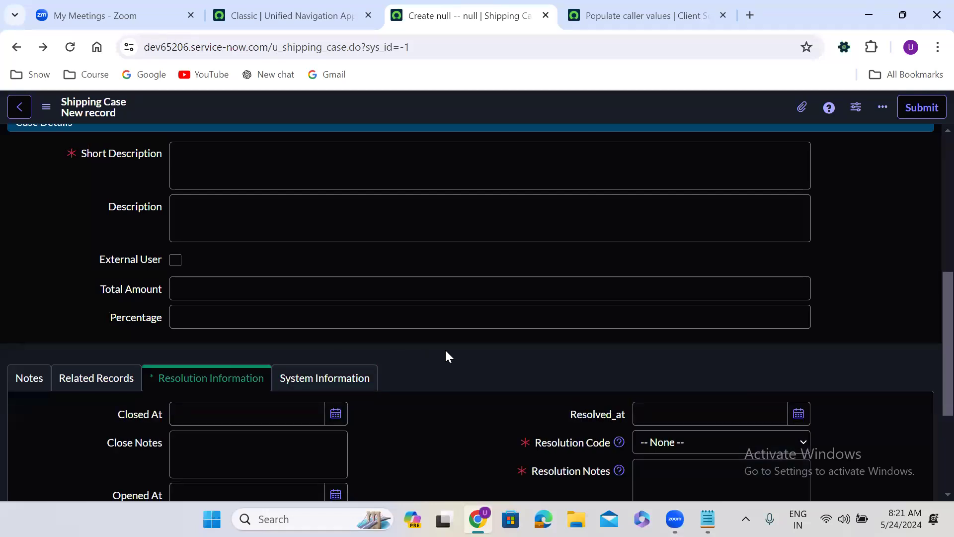
pyautogui.scroll(-2, 446, 348)
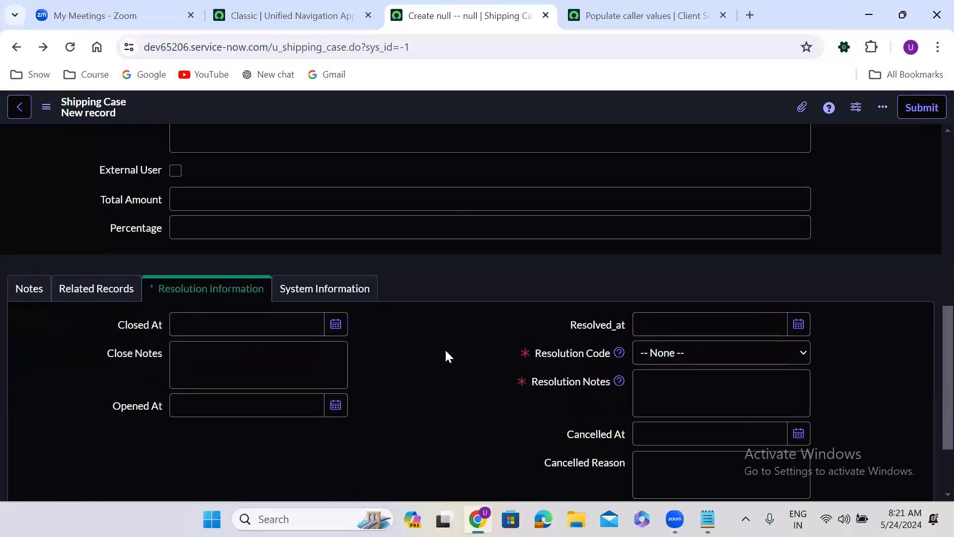
pyautogui.scroll(10, 445, 348)
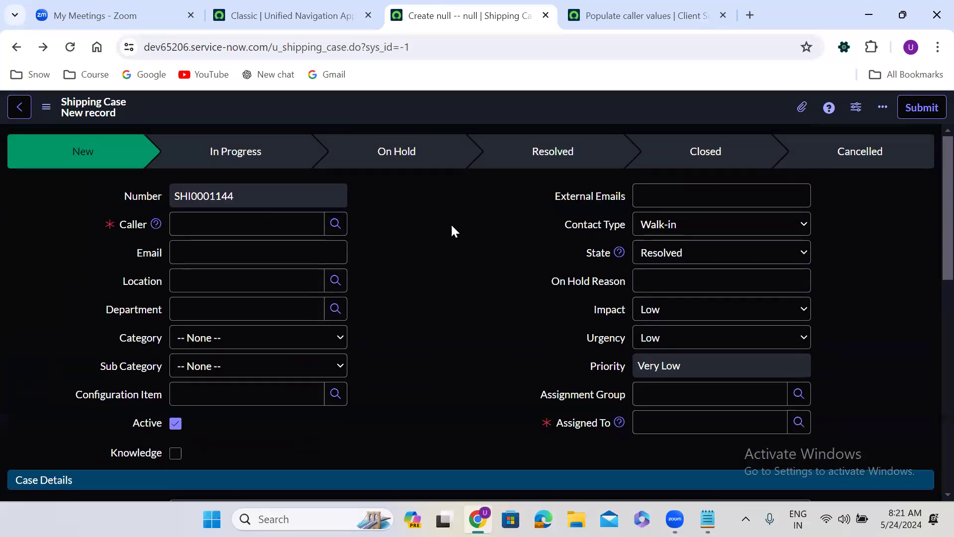
# Duplicate the Shipping Case tab and open the form's UI Policies list
pyautogui.rightClick(454, 16)
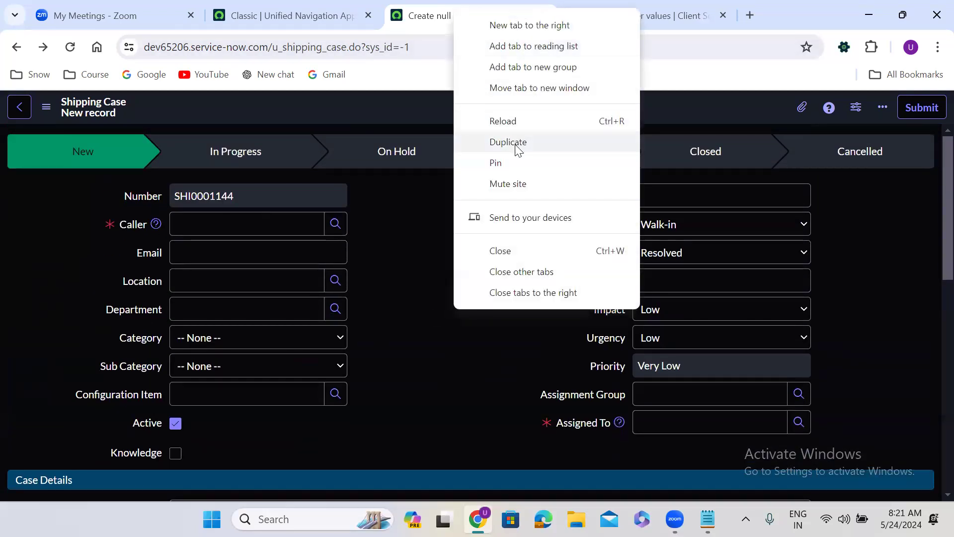
pyautogui.click(516, 146)
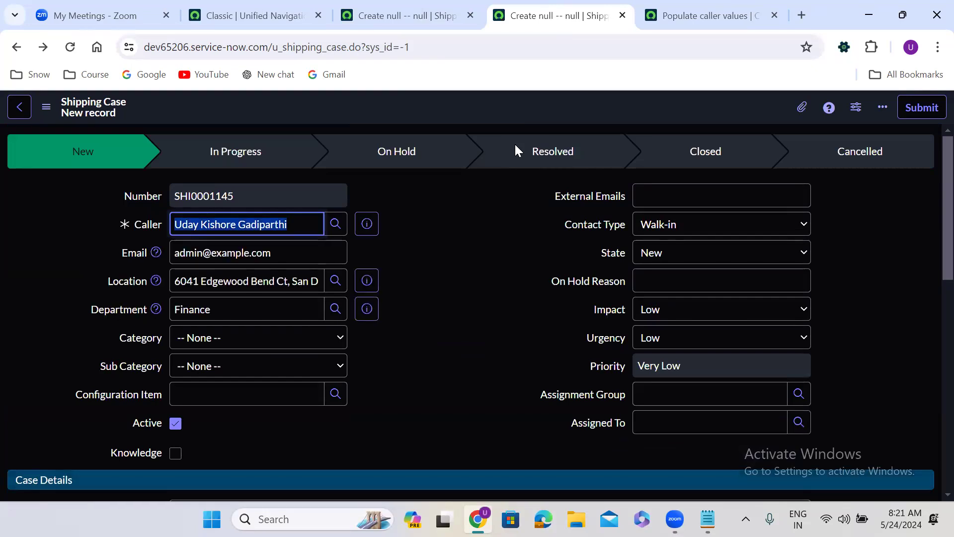
pyautogui.rightClick(425, 109)
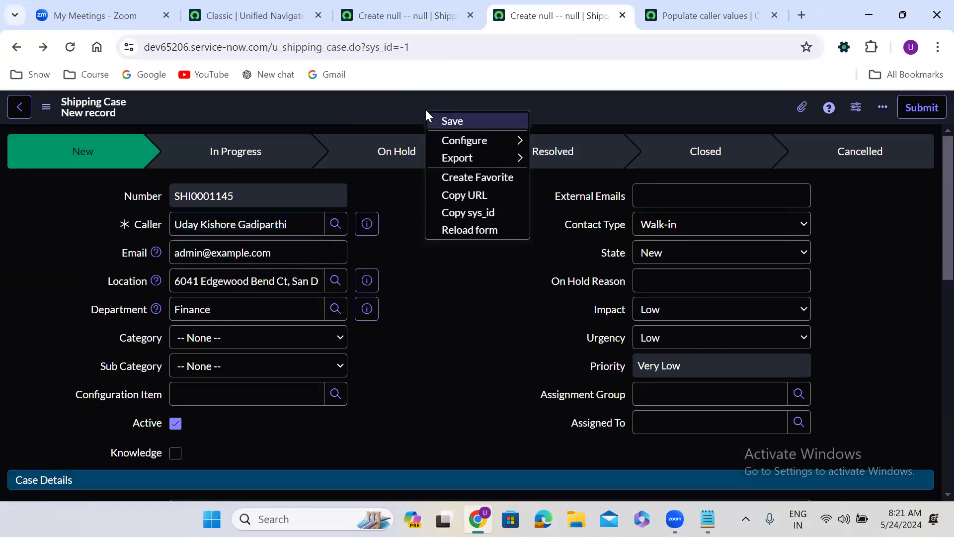
pyautogui.moveTo(459, 144)
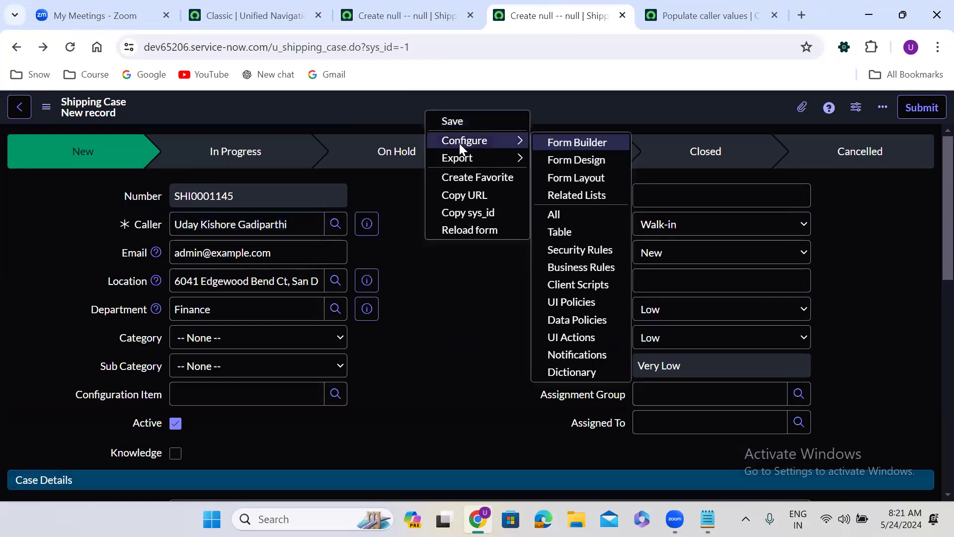
pyautogui.click(575, 302)
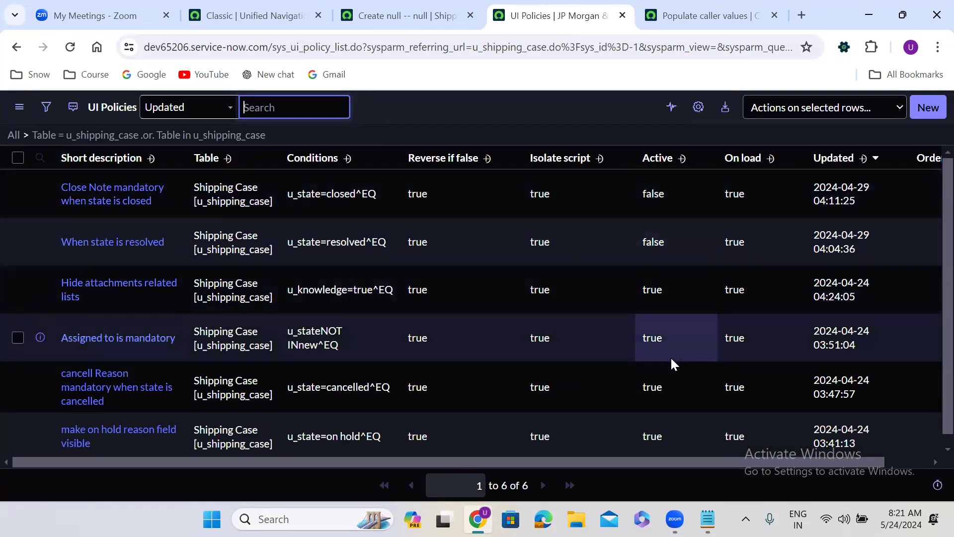
# Set Active to false on the four remaining UI policies and save
pyautogui.click(867, 344)
pyautogui.scroll(-1, 932, 248)
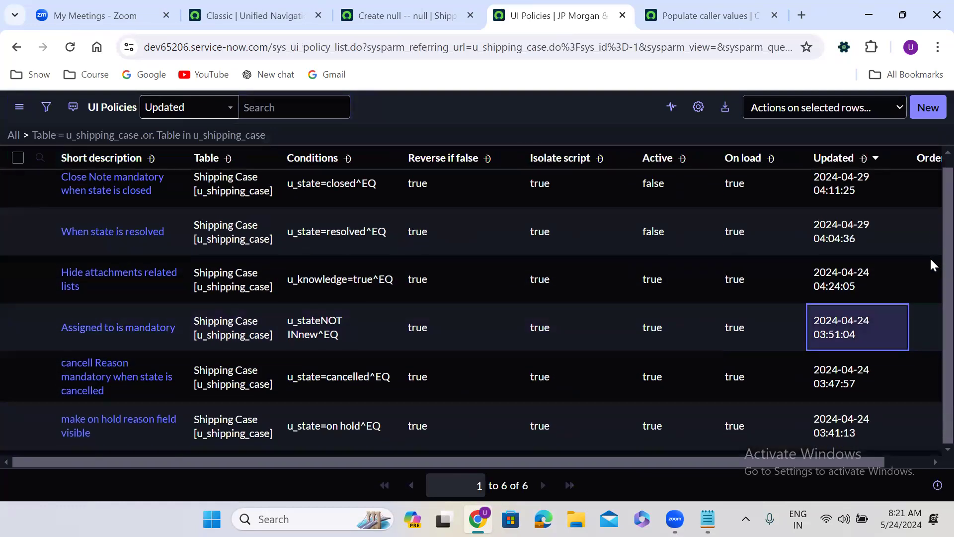
pyautogui.moveTo(672, 282); pyautogui.dragTo(667, 320)
pyautogui.moveTo(666, 386); pyautogui.dragTo(665, 432)
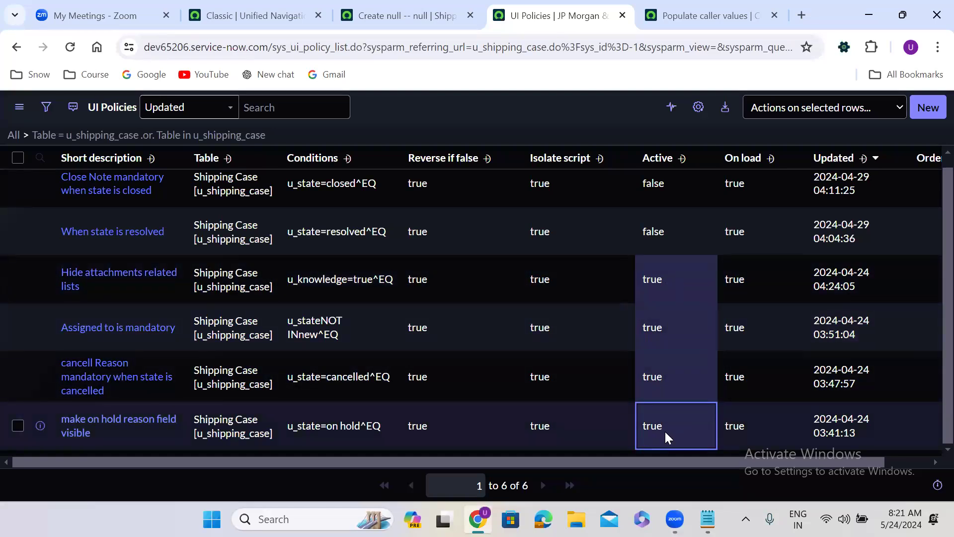
pyautogui.doubleClick(665, 431)
pyautogui.click(673, 428)
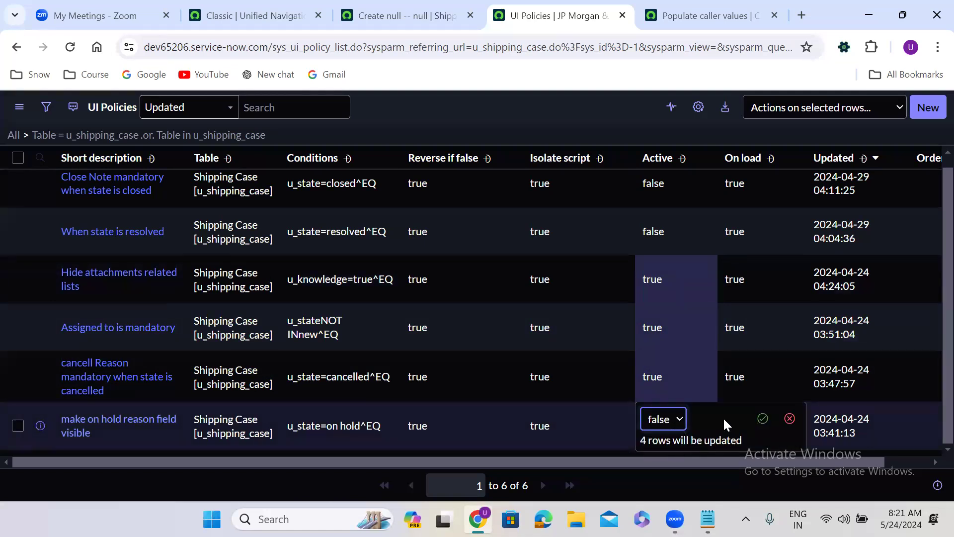
pyautogui.click(763, 419)
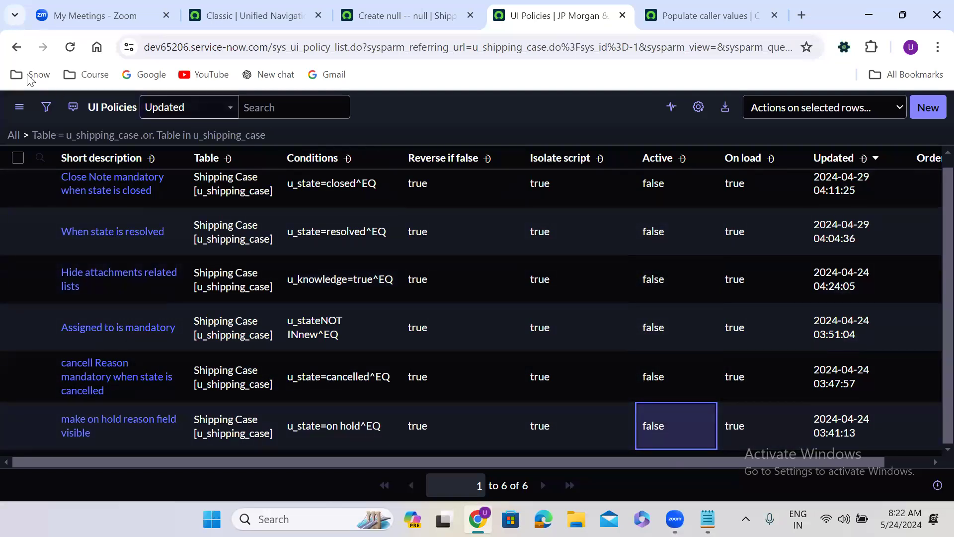
pyautogui.click(16, 48)
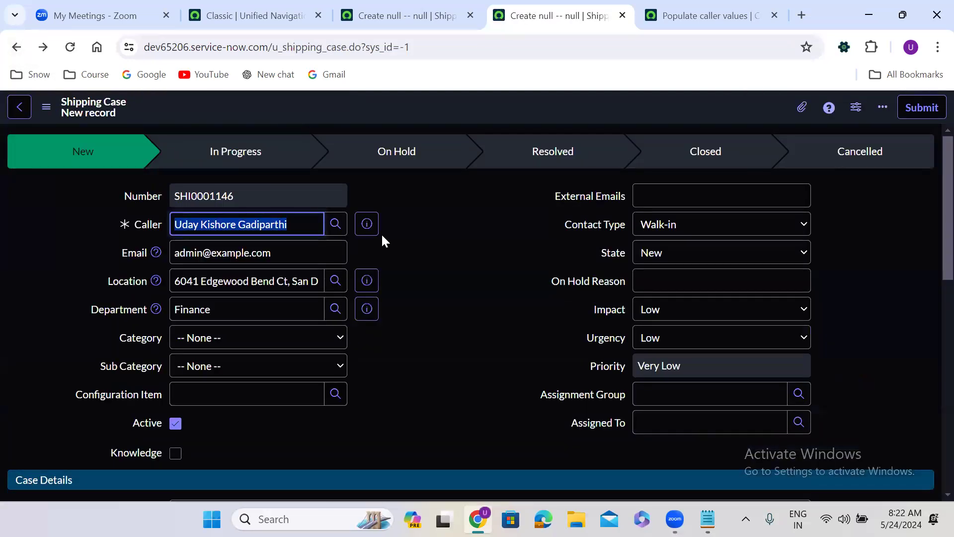
# Choose Resolved as the State and check the Resolution Code and Notes fields
pyautogui.click(433, 265)
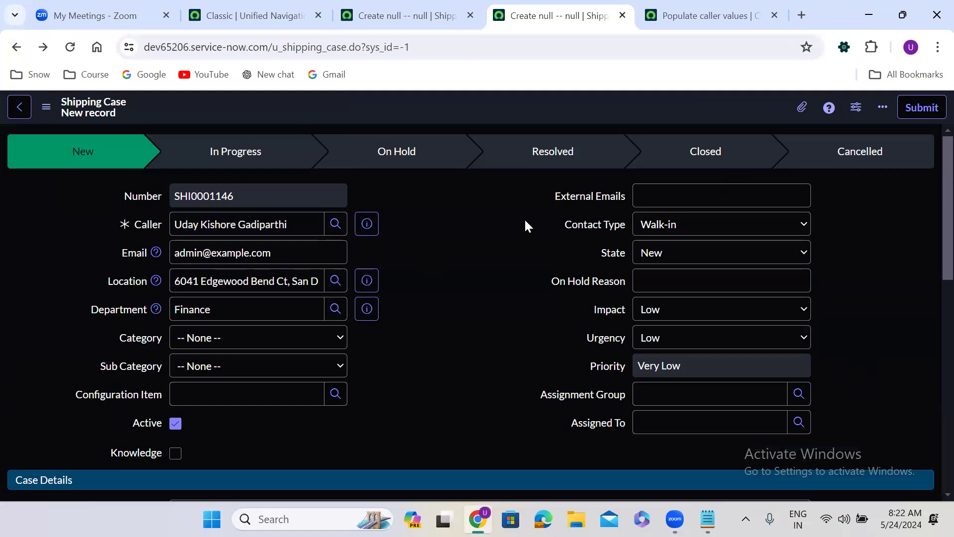
pyautogui.click(675, 252)
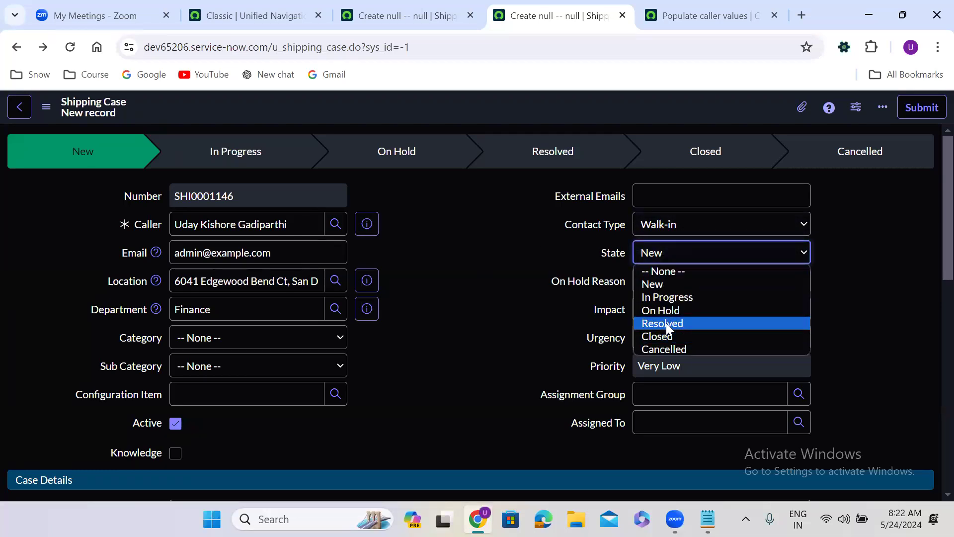
pyautogui.click(666, 323)
pyautogui.scroll(-8, 417, 351)
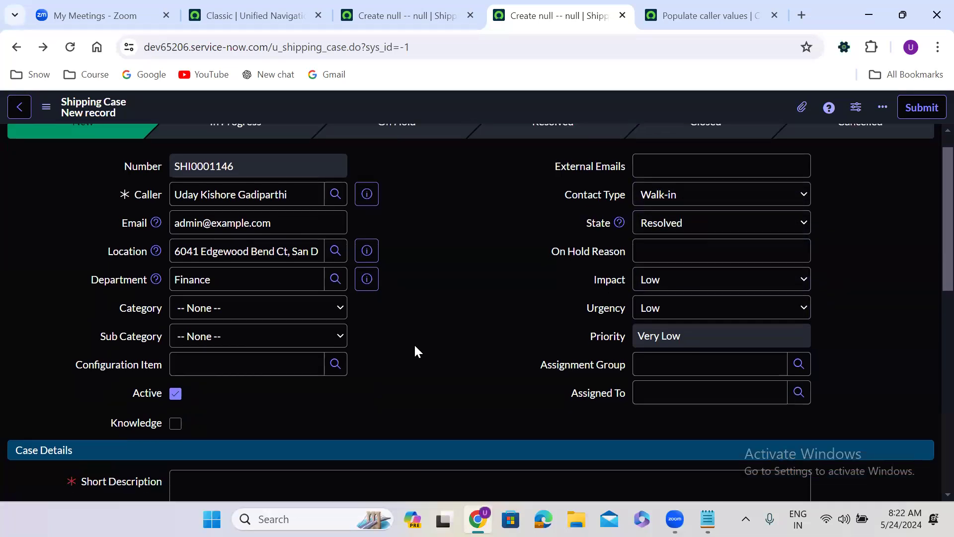
pyautogui.scroll(-3, 414, 344)
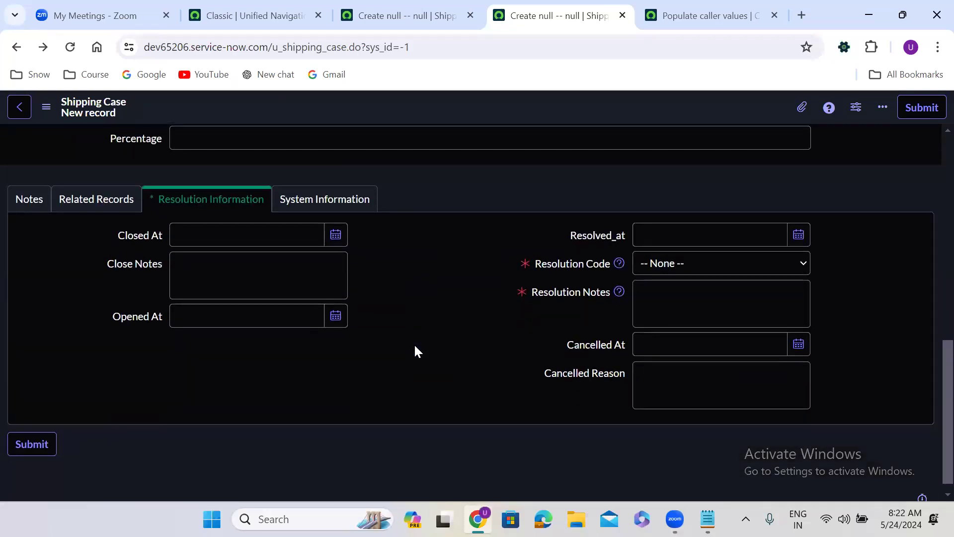
pyautogui.scroll(1, 413, 344)
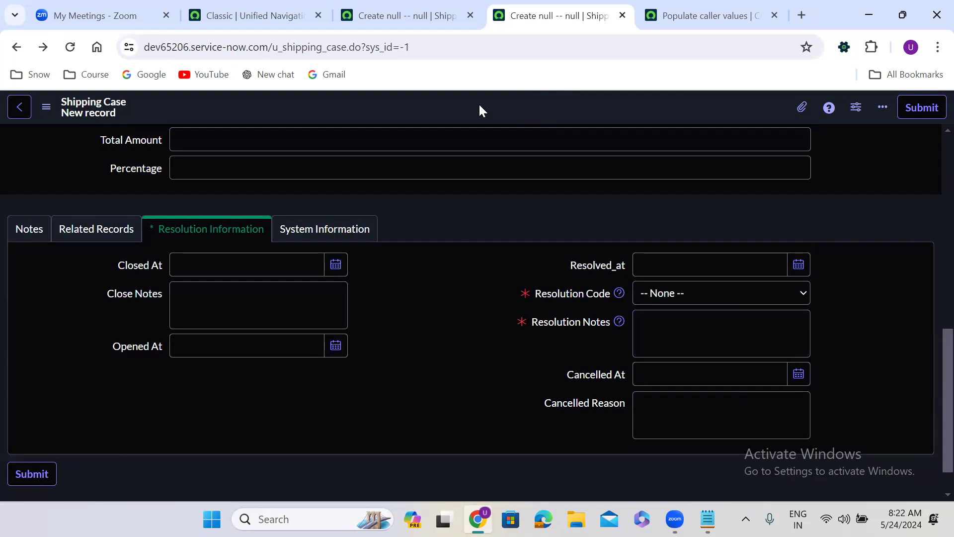
# Open the Shipping Case Data Policies list, leaving the unsaved form
pyautogui.rightClick(462, 106)
pyautogui.moveTo(486, 139)
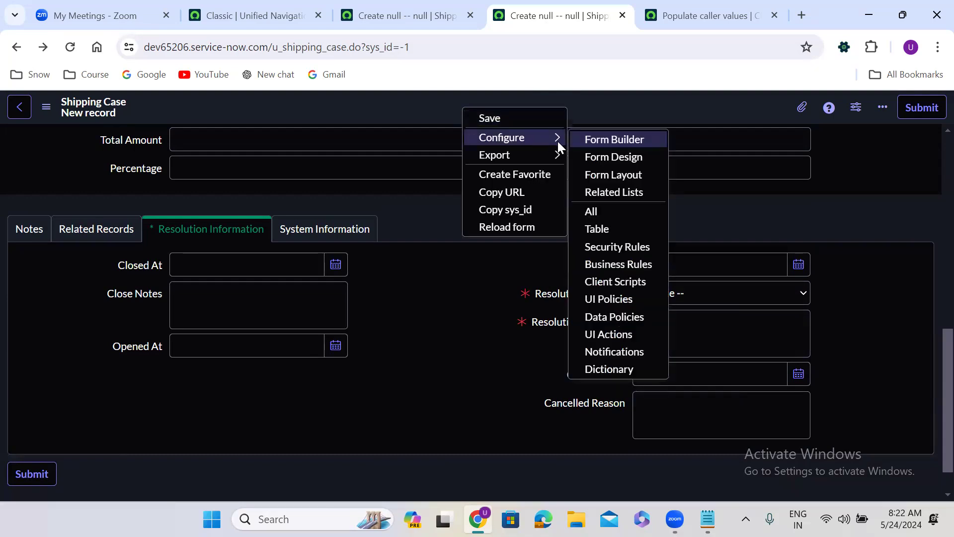
pyautogui.click(608, 316)
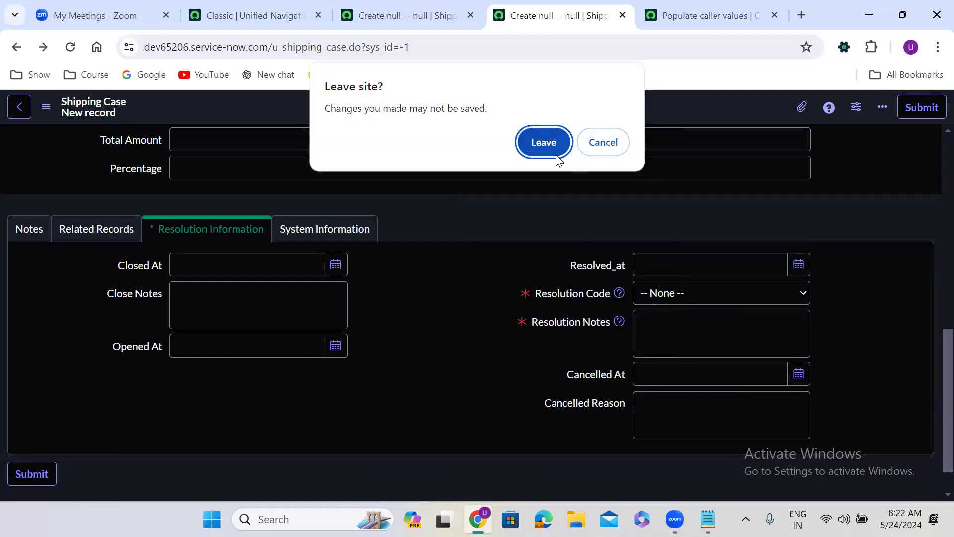
pyautogui.click(545, 142)
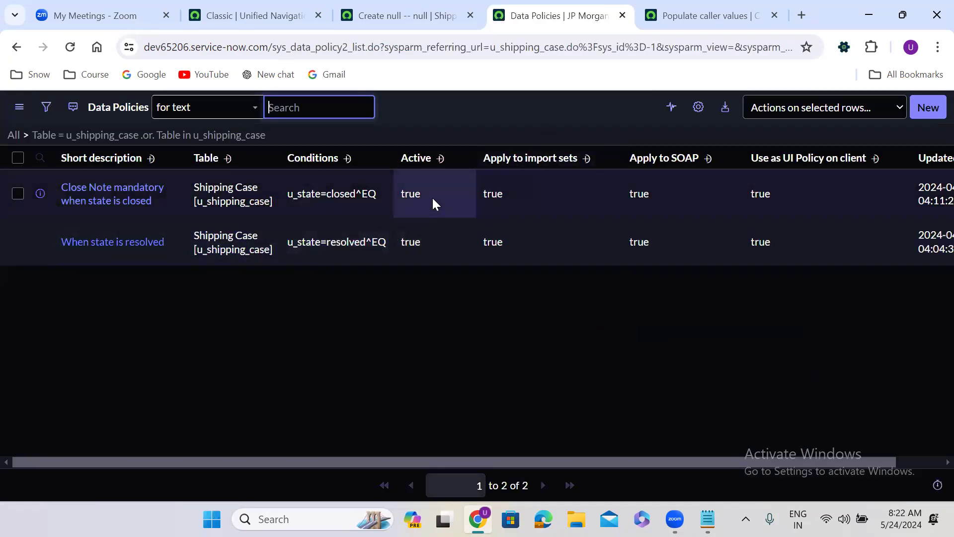
# Set Active to false on both data policies and save
pyautogui.click(432, 200)
pyautogui.click(433, 248)
pyautogui.doubleClick(432, 247)
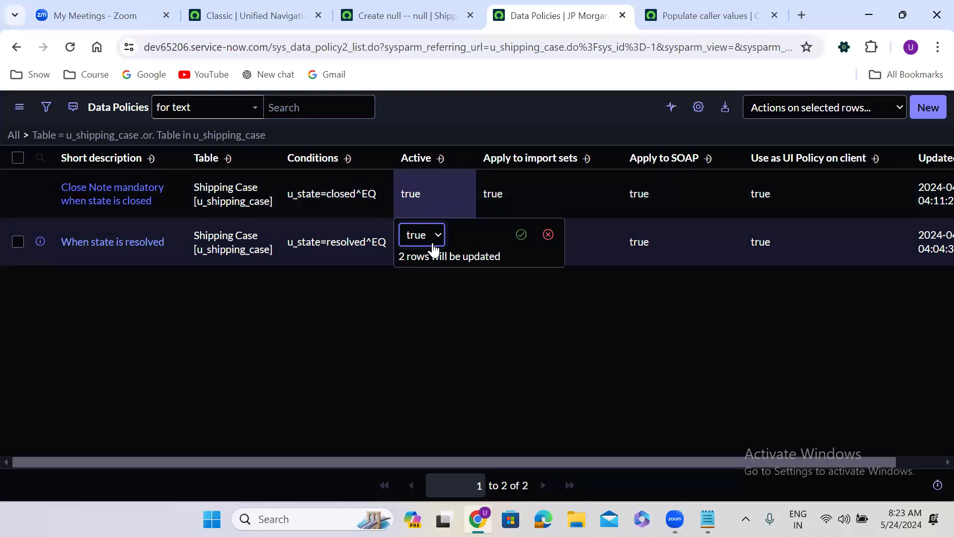
pyautogui.click(434, 247)
pyautogui.click(521, 235)
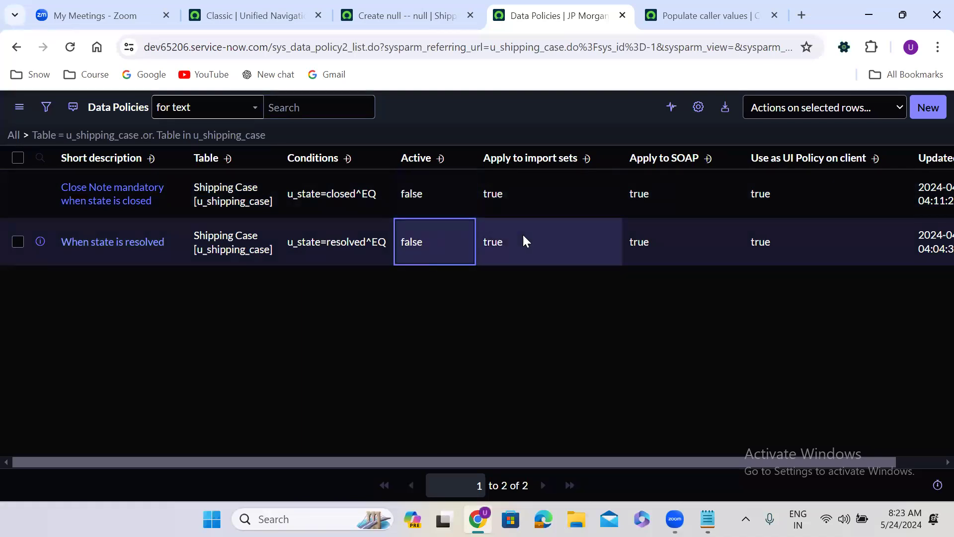
pyautogui.click(16, 48)
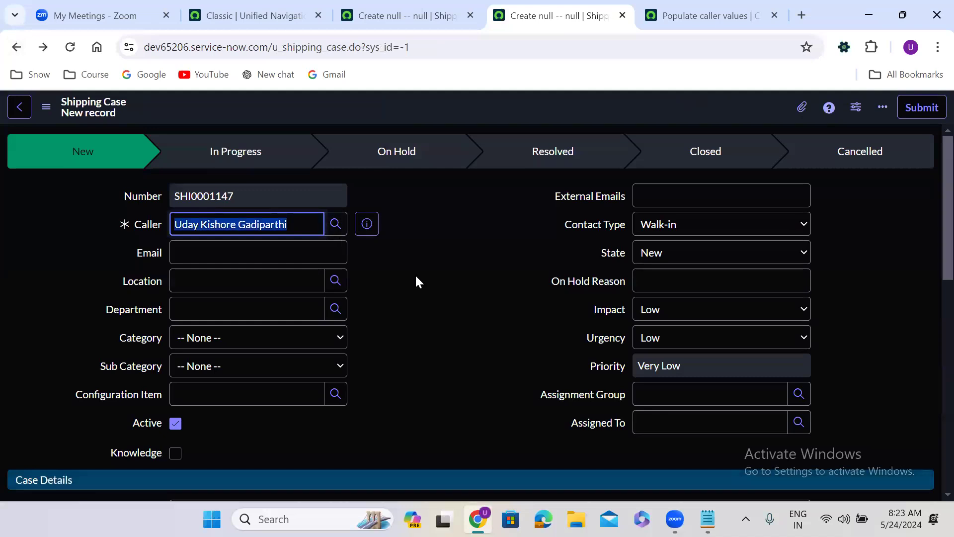
# Choose Resolved as the State and check the resolution fields at the bottom of the form
pyautogui.click(673, 255)
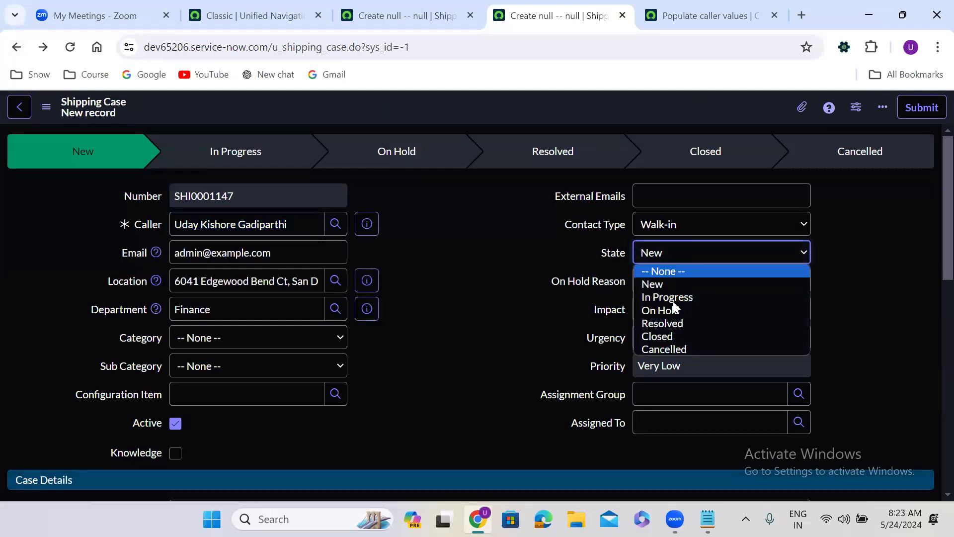
pyautogui.click(675, 325)
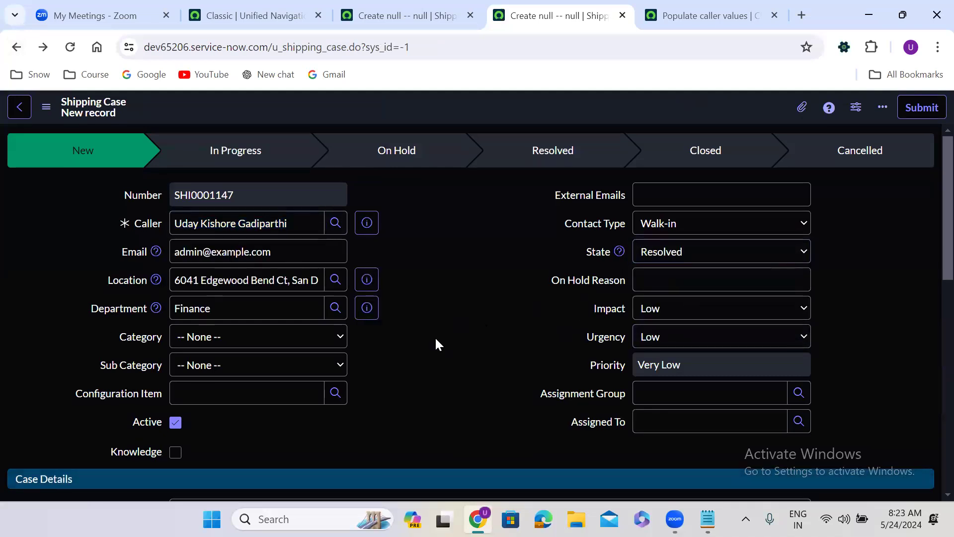
pyautogui.scroll(-8, 435, 336)
pyautogui.scroll(-3, 436, 340)
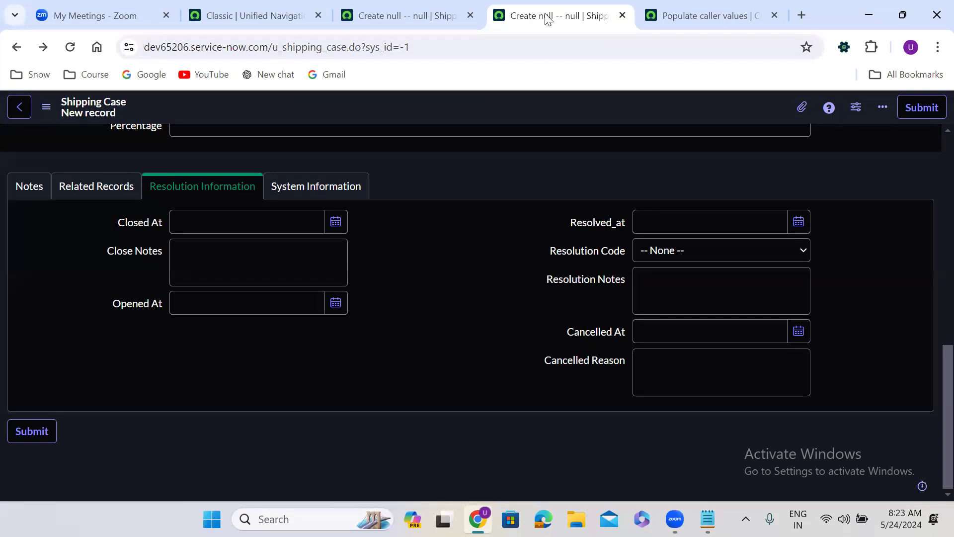
# Open the Shipping Case Client Scripts list and create a new client script
pyautogui.rightClick(466, 109)
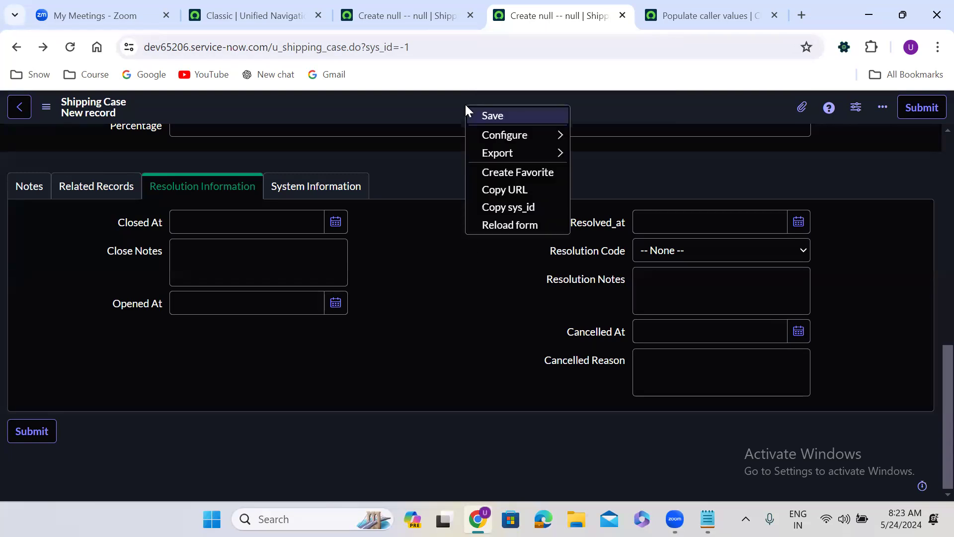
pyautogui.moveTo(537, 134)
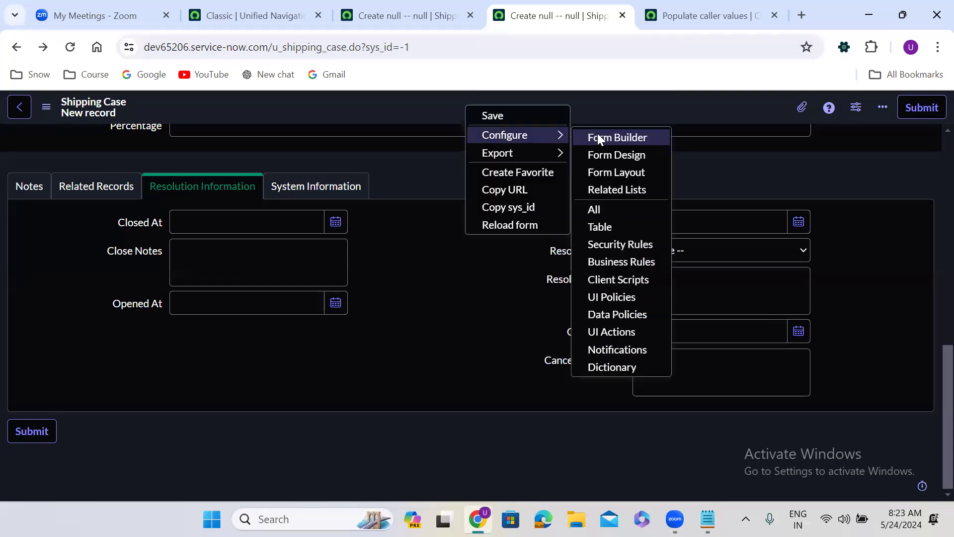
pyautogui.click(628, 280)
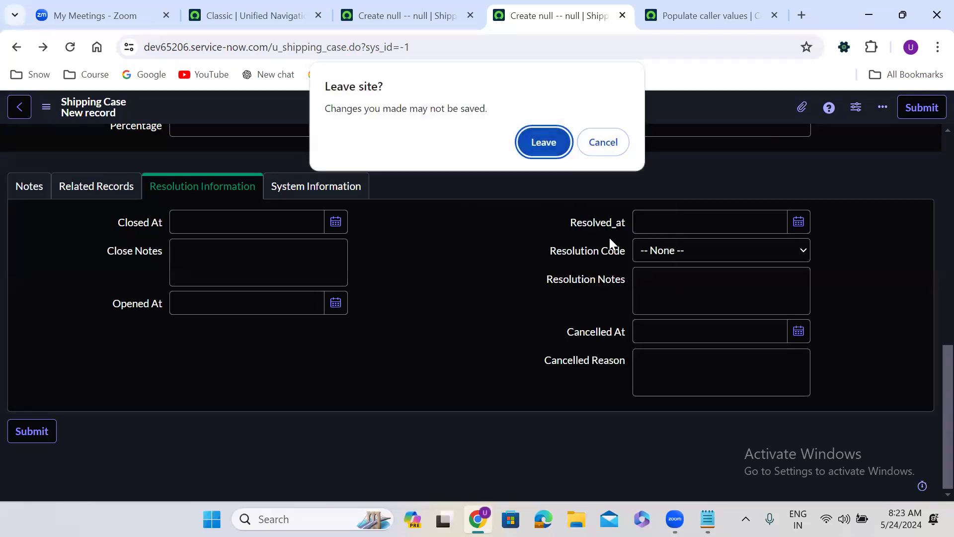
pyautogui.click(546, 148)
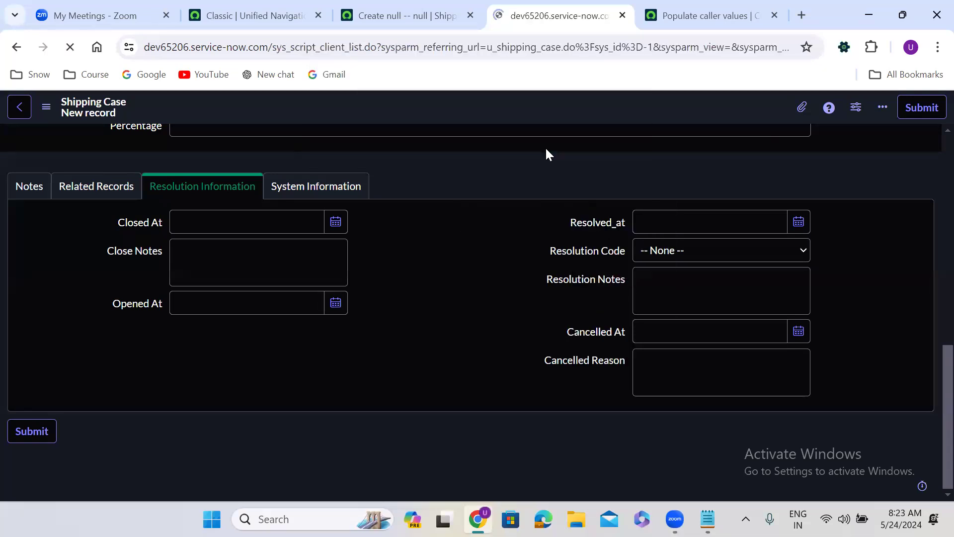
pyautogui.click(928, 107)
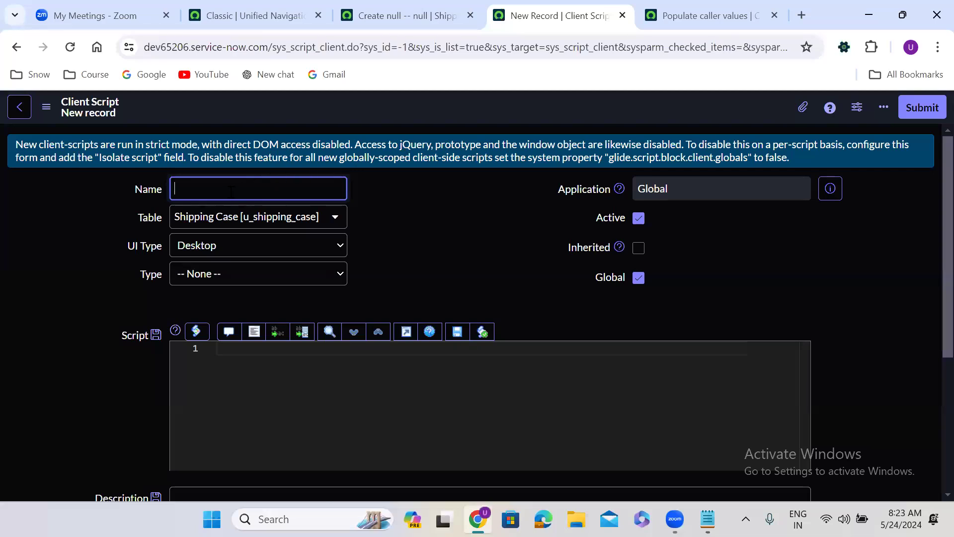
# Name the script 'When state is resolved', Type onChange, Field name State
pyautogui.write('When st')
pyautogui.write('ate is resolved')
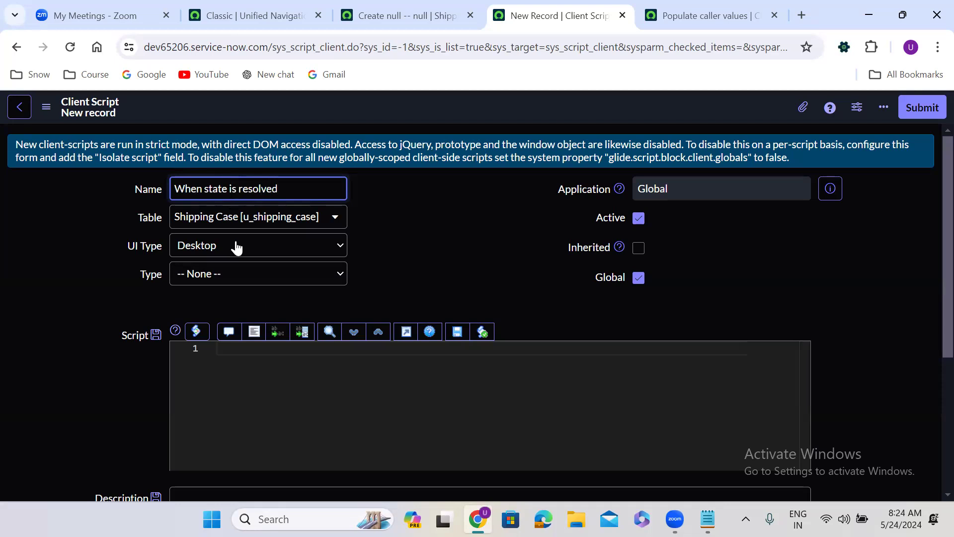
pyautogui.click(238, 281)
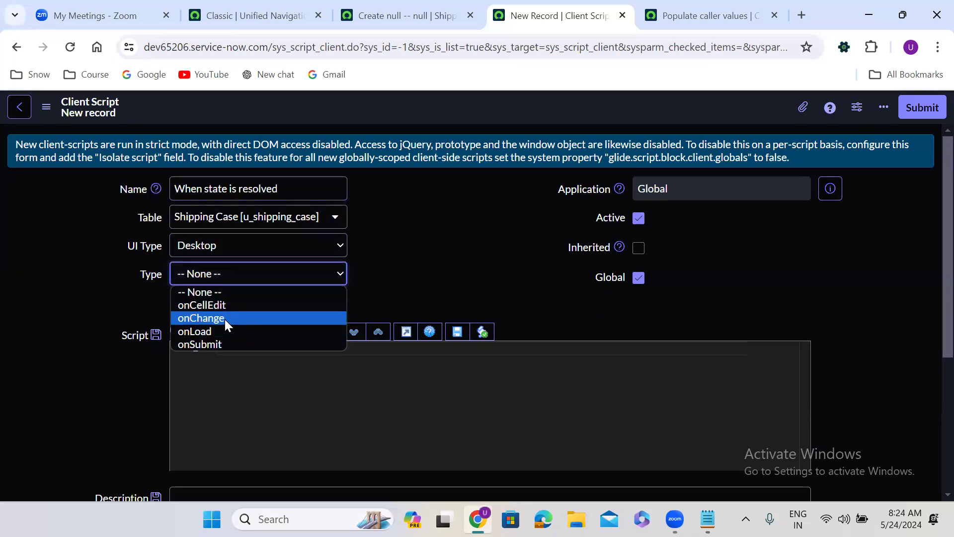
pyautogui.click(224, 318)
pyautogui.click(223, 303)
pyautogui.press('s')
pyautogui.press('t')
pyautogui.press('Return')
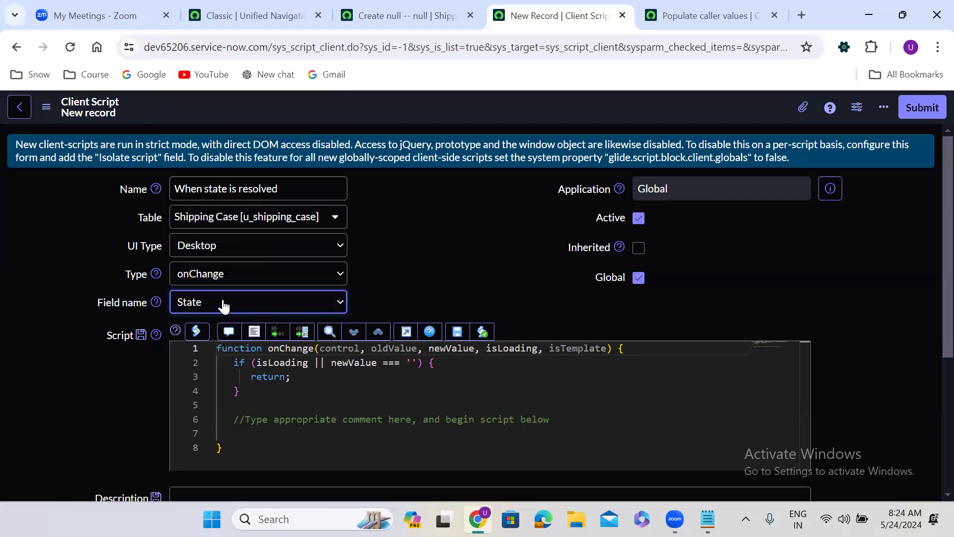
# Replace the placeholder comment with an if (newValue == ...) block
pyautogui.press('Tab')
pyautogui.scroll(-2, 473, 278)
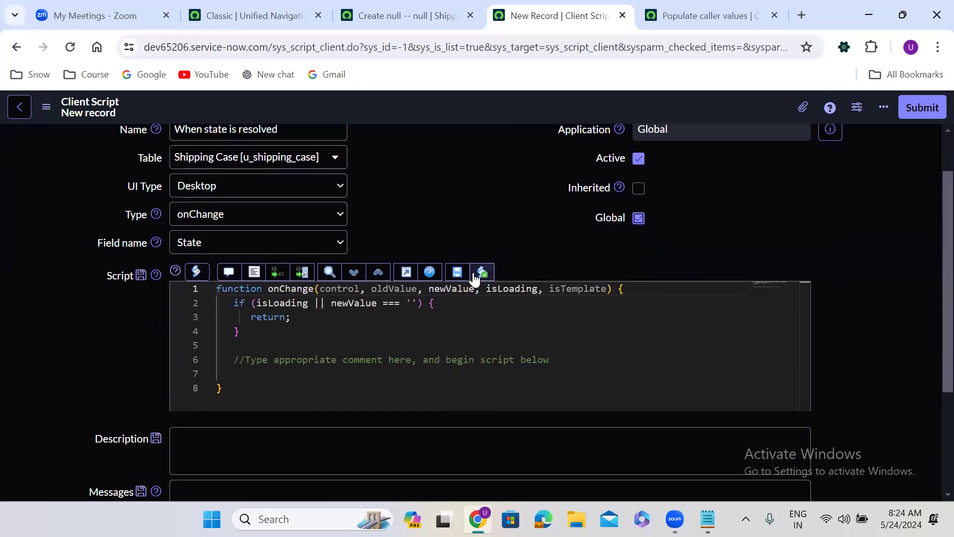
pyautogui.moveTo(237, 331); pyautogui.dragTo(551, 330)
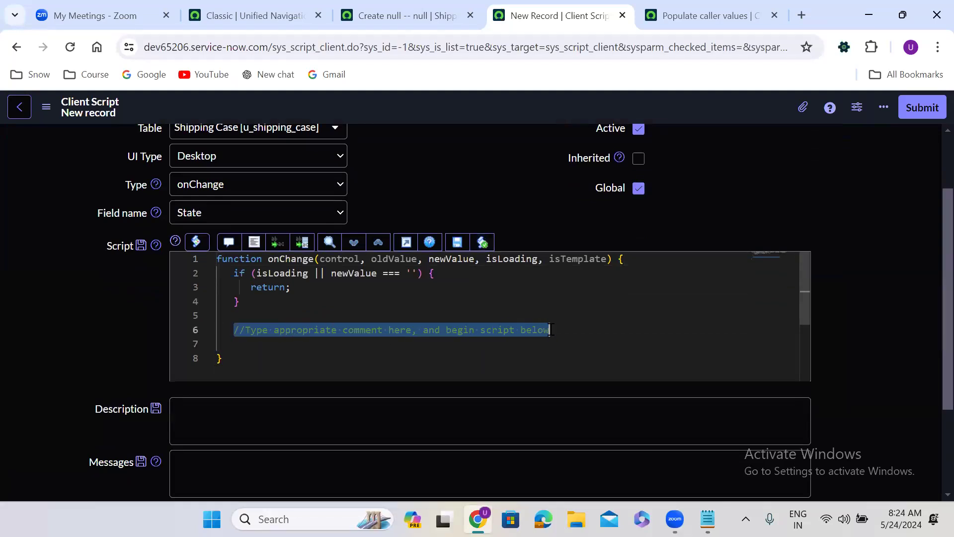
pyautogui.press('BackSpace')
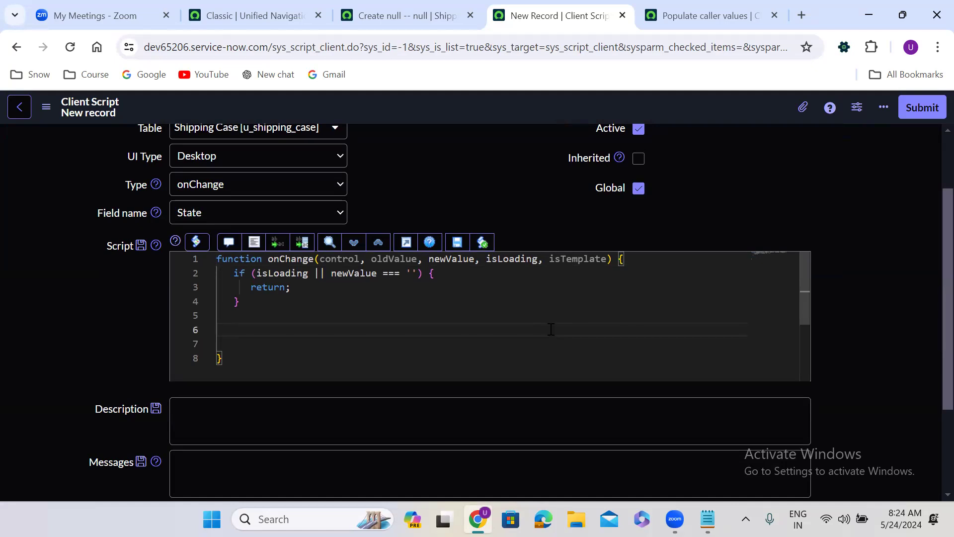
pyautogui.write('if(){')
pyautogui.press('Return')
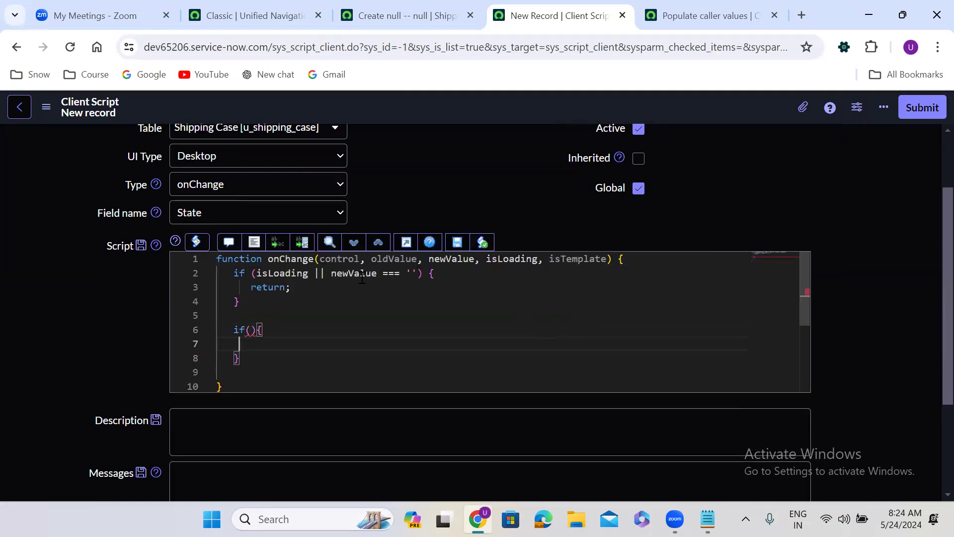
pyautogui.doubleClick(456, 261)
pyautogui.hotkey('ctrl', 'c')
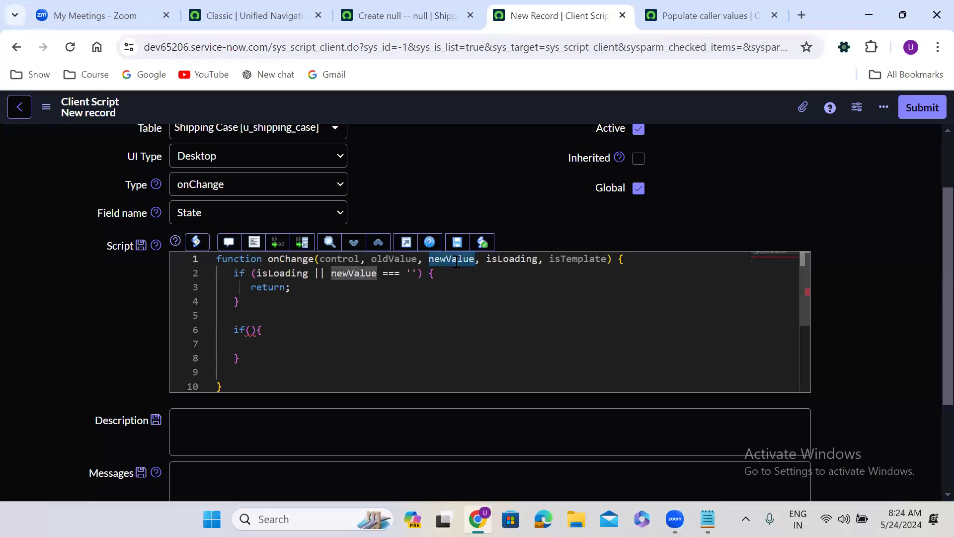
pyautogui.click(252, 330)
pyautogui.hotkey('ctrl', 'v')
pyautogui.write('==')
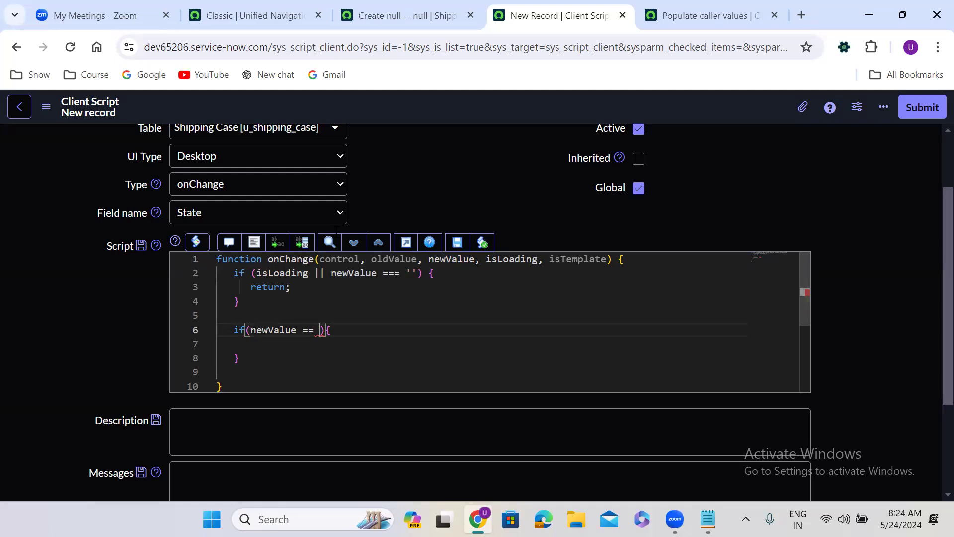
# Look up the stored value behind the Resolved state on the Shipping Case form
pyautogui.click(410, 11)
pyautogui.doubleClick(477, 263)
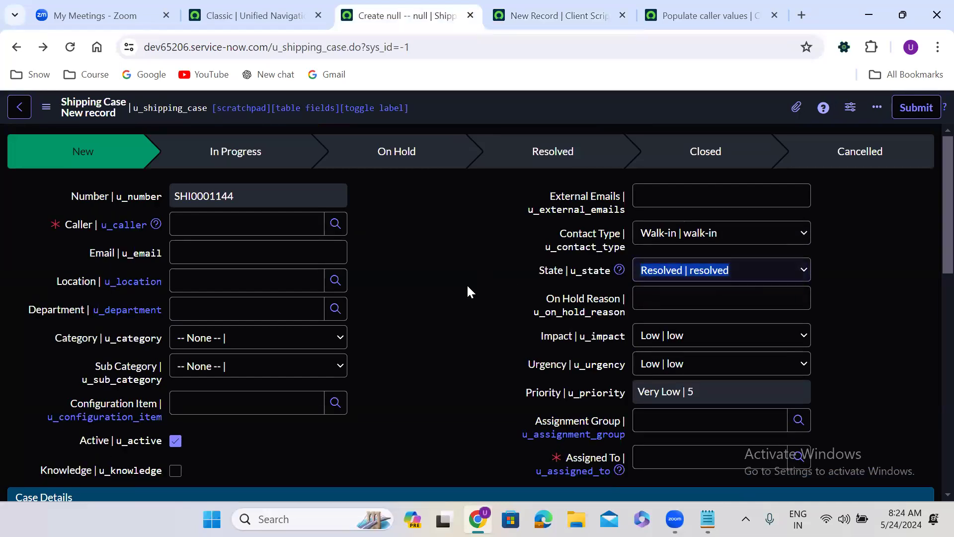
pyautogui.doubleClick(452, 286)
pyautogui.click(550, 6)
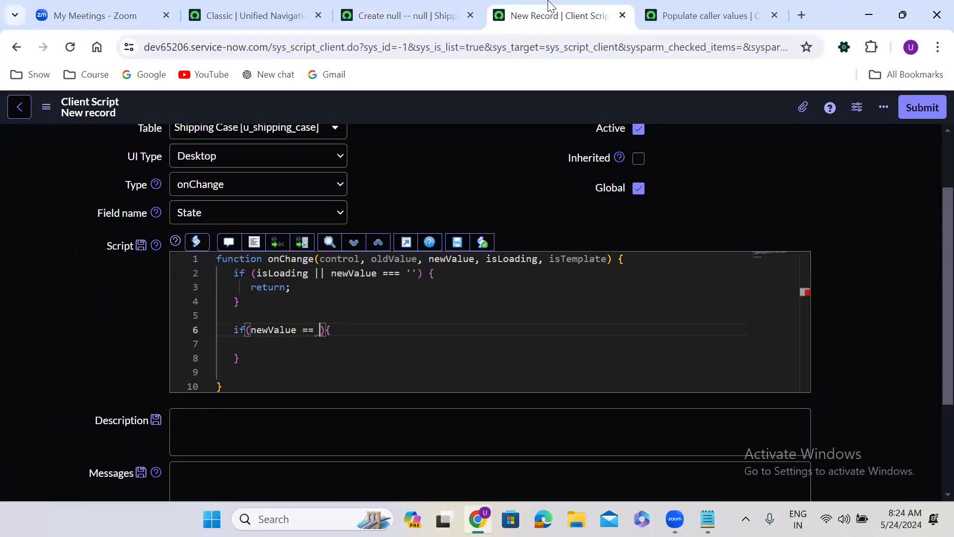
# Complete the condition with 'resolved', add an empty else block and format the code
pyautogui.write("'res")
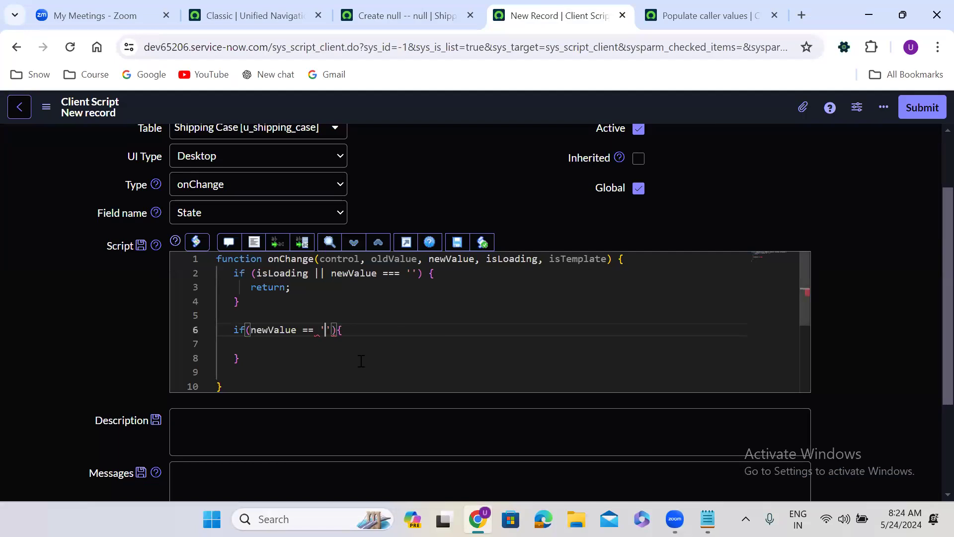
pyautogui.write('olved')
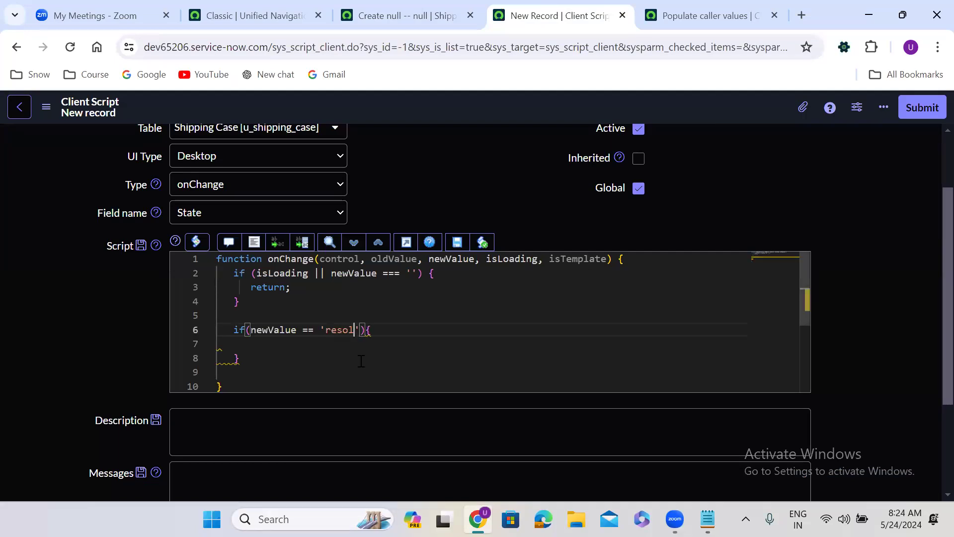
pyautogui.click(248, 362)
pyautogui.write('else')
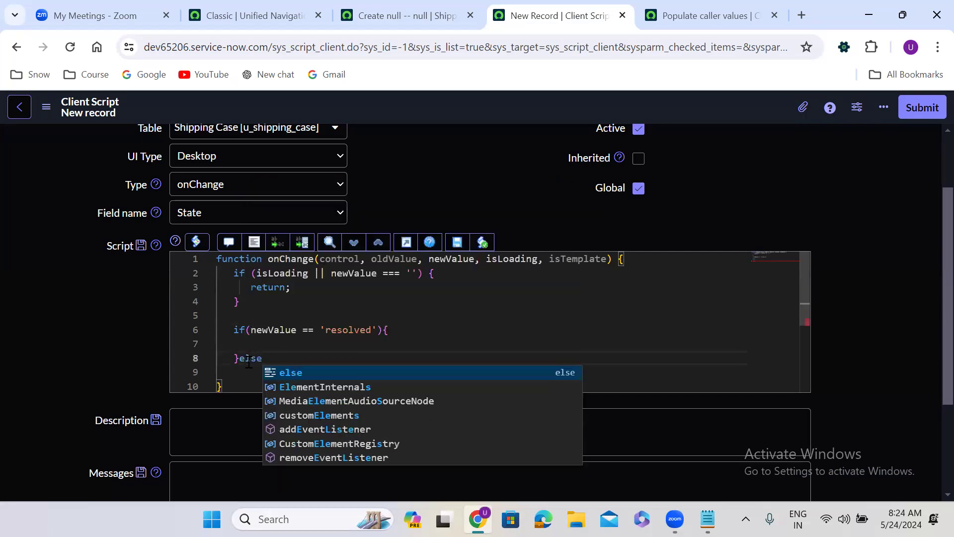
pyautogui.write('{')
pyautogui.press('Return')
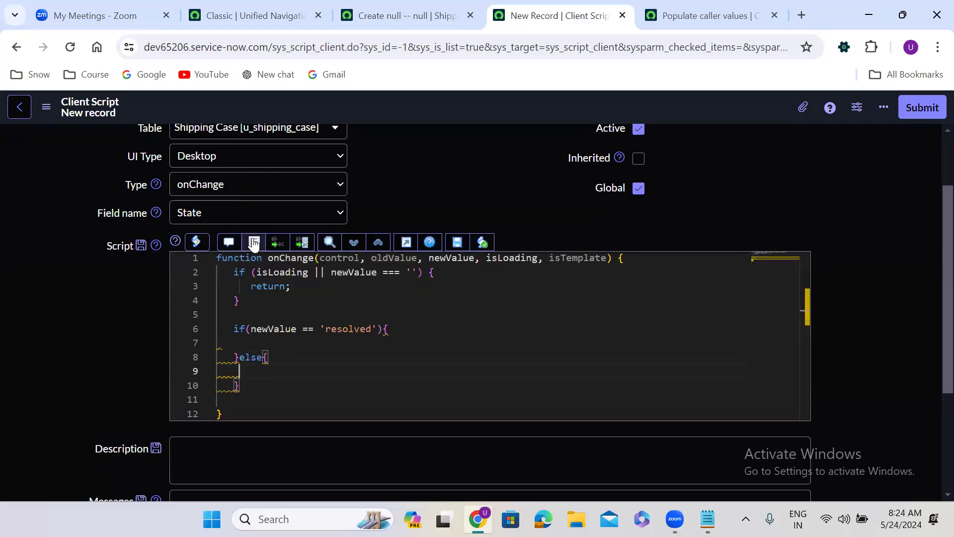
pyautogui.click(254, 242)
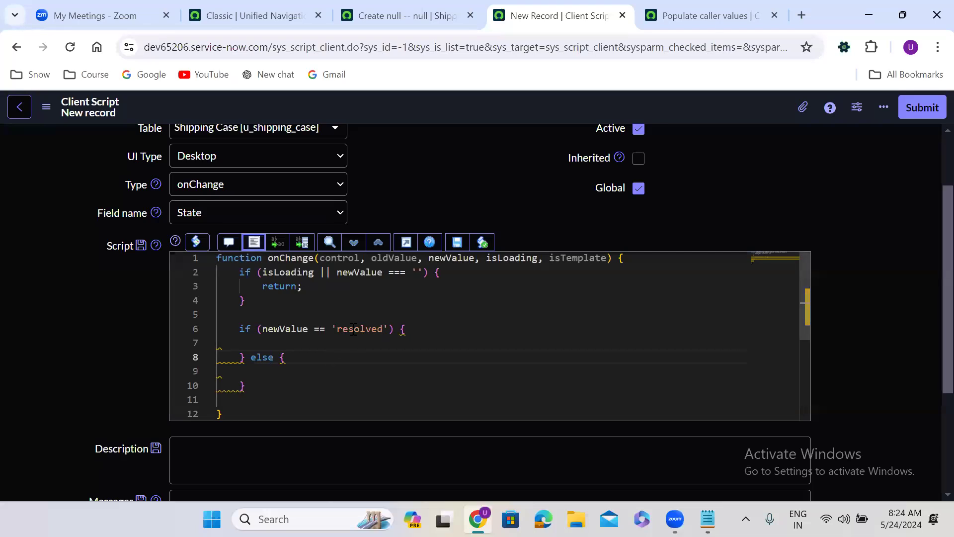
# Write g_form.setMandatory('', true); inside the resolved branch
pyautogui.doubleClick(353, 329)
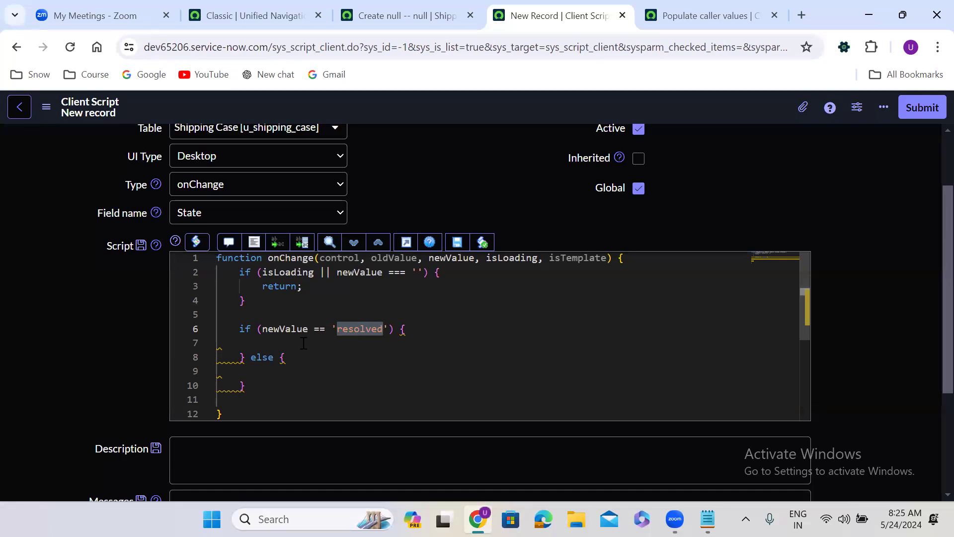
pyautogui.click(267, 338)
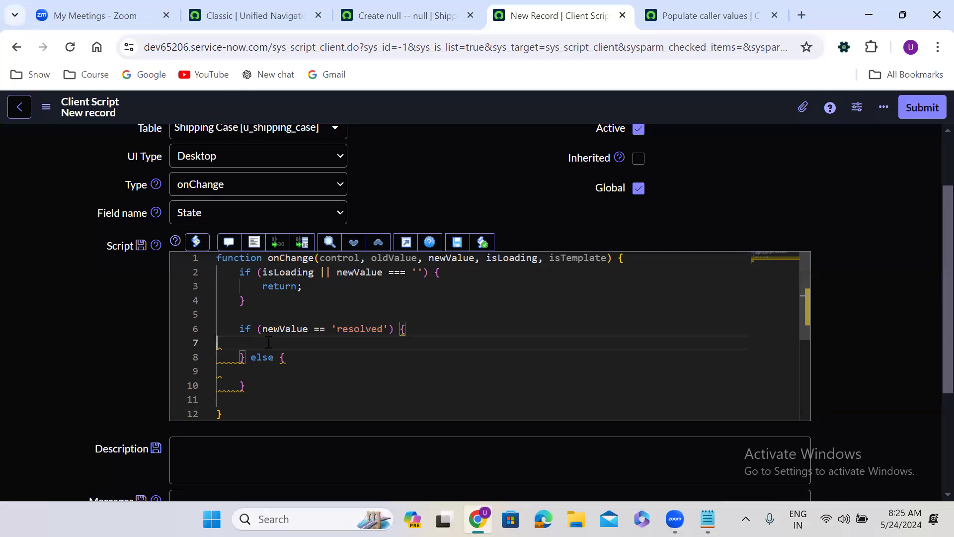
pyautogui.click(263, 376)
pyautogui.click(243, 341)
pyautogui.write('g_')
pyautogui.press('Return')
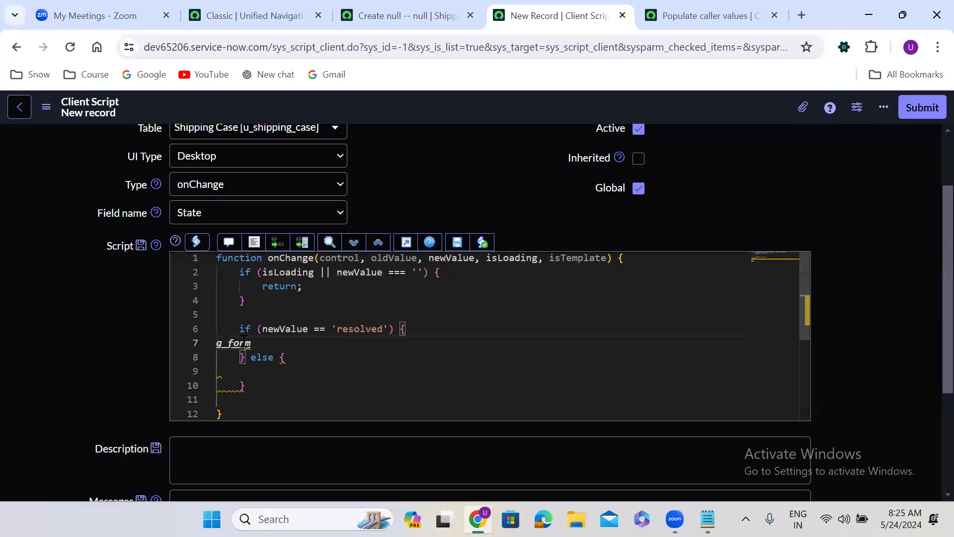
pyautogui.write('.setMandatory')
pyautogui.press('Return')
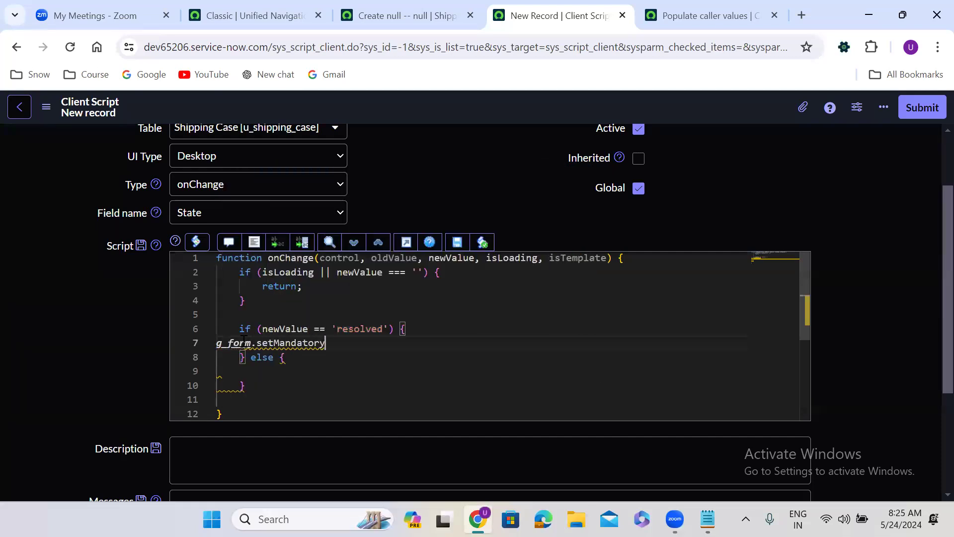
pyautogui.write('()')
pyautogui.press('Left')
pyautogui.write("'', t")
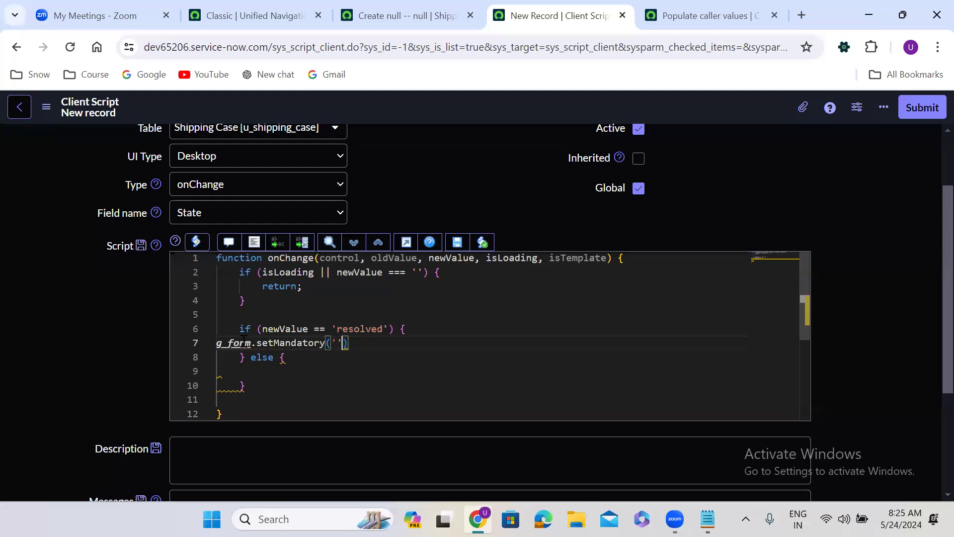
pyautogui.write('rue')
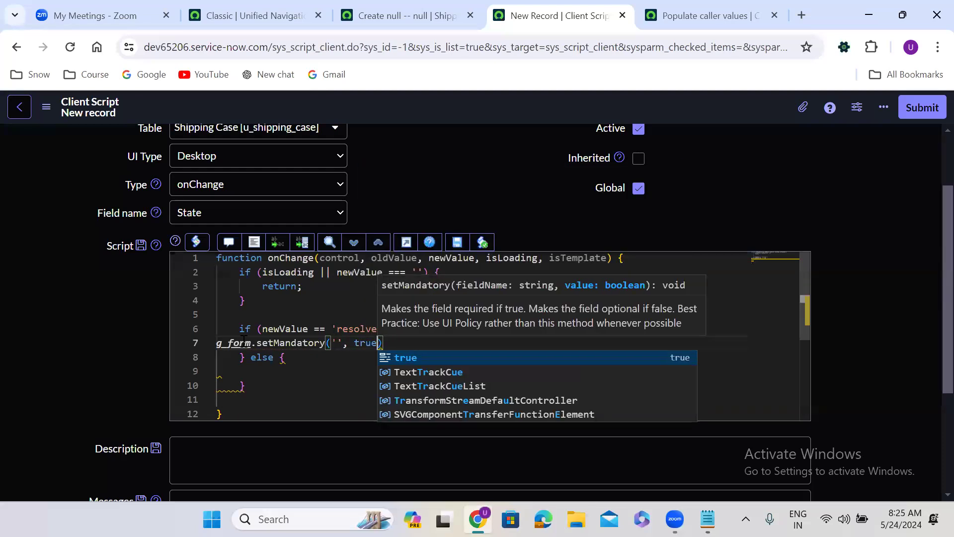
pyautogui.press('End')
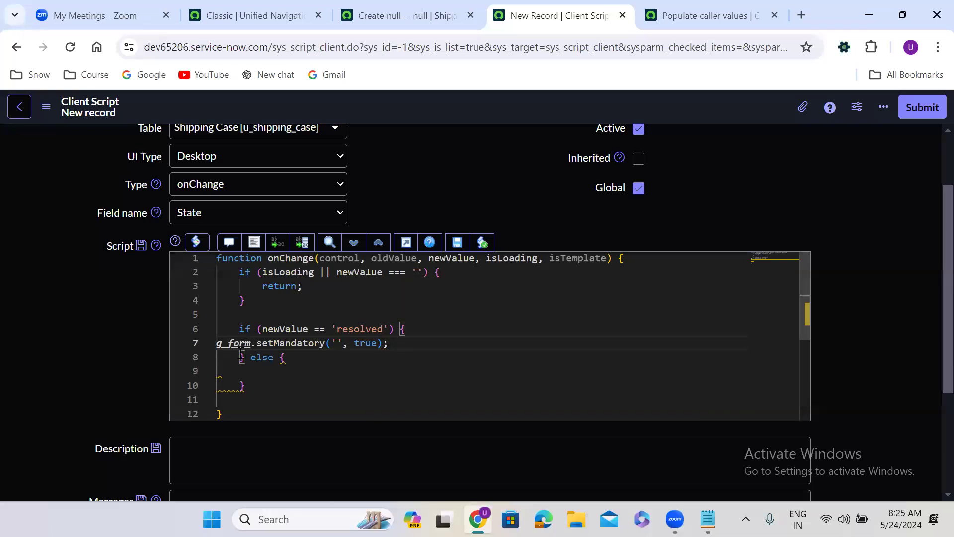
pyautogui.write(';')
# Duplicate the setMandatory line once in the if block and twice in the else block
pyautogui.moveTo(395, 345); pyautogui.dragTo(214, 348)
pyautogui.hotkey('ctrl', 'c')
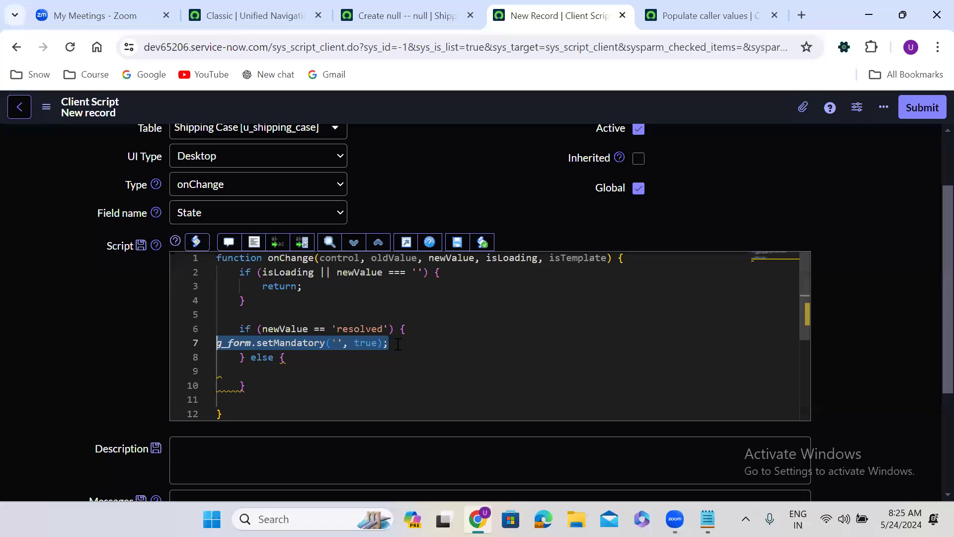
pyautogui.click(398, 344)
pyautogui.press('Return')
pyautogui.hotkey('ctrl', 'v')
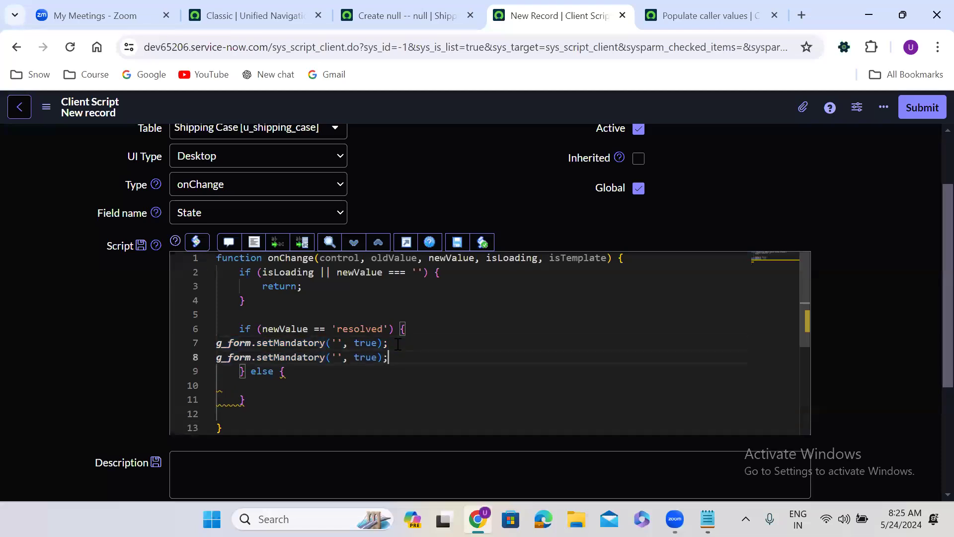
pyautogui.click(253, 388)
pyautogui.hotkey('ctrl', 'v')
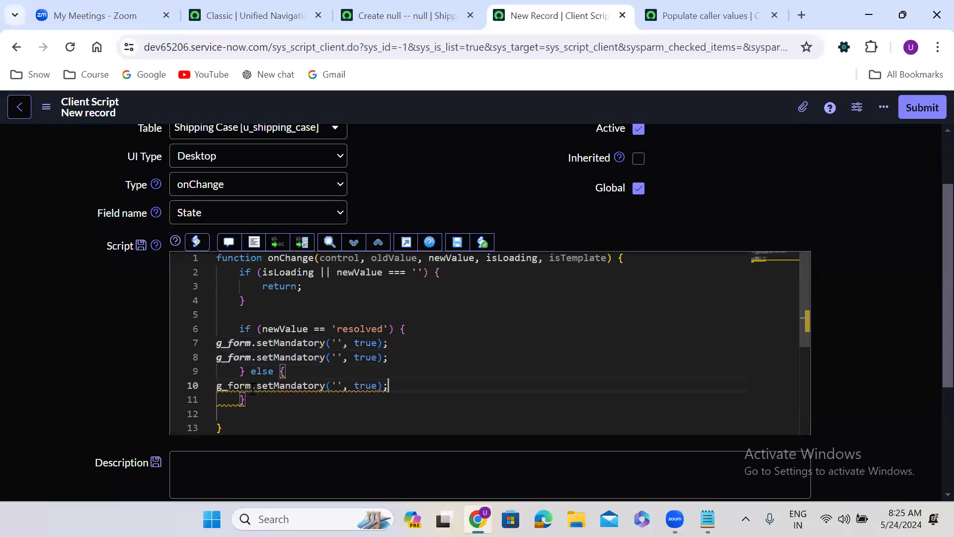
pyautogui.press('Return')
pyautogui.hotkey('ctrl', 'v')
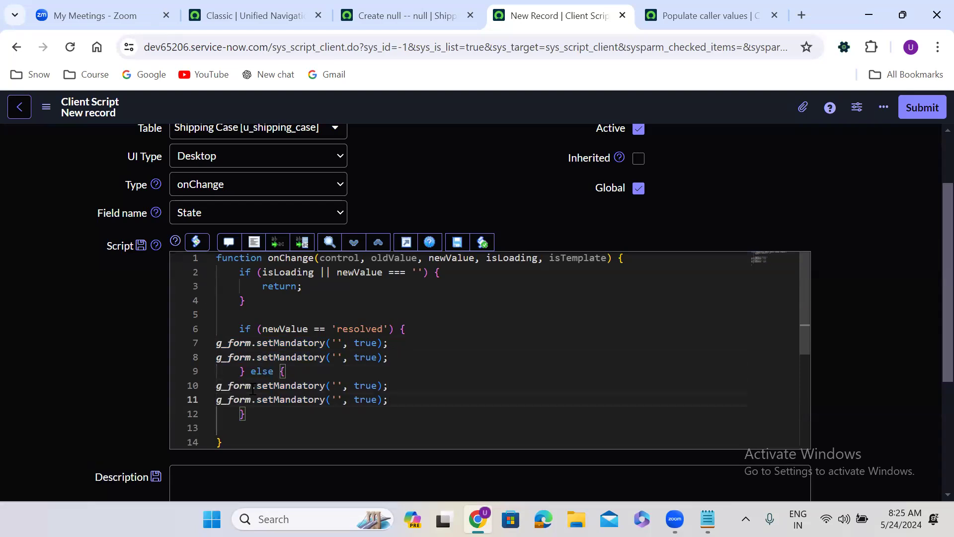
# Change true to false on both setMandatory lines in the else block
pyautogui.doubleClick(369, 386)
pyautogui.write('false')
pyautogui.doubleClick(367, 400)
pyautogui.write('false')
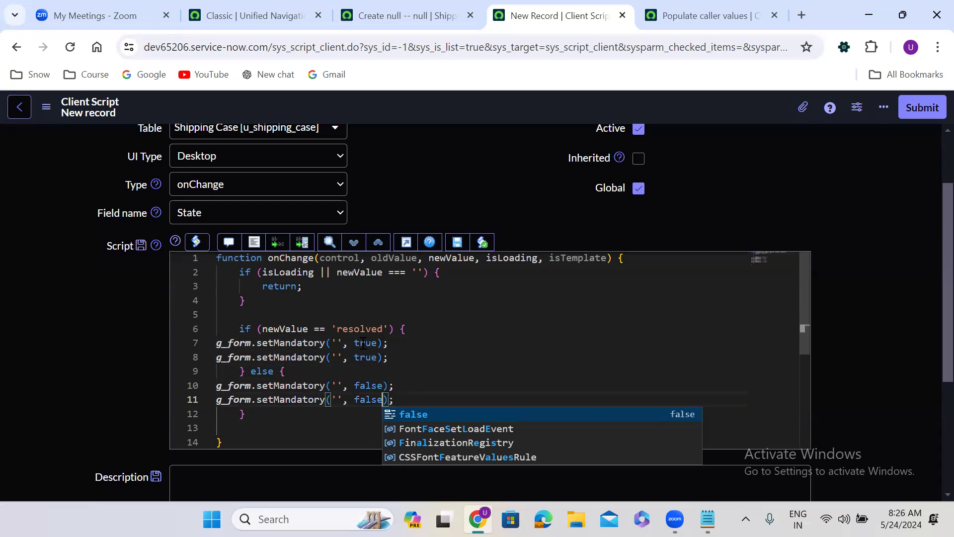
# Fill u_resolution_code and u_resolution_notes from the form into the if block's setMandatory calls
pyautogui.click(430, 14)
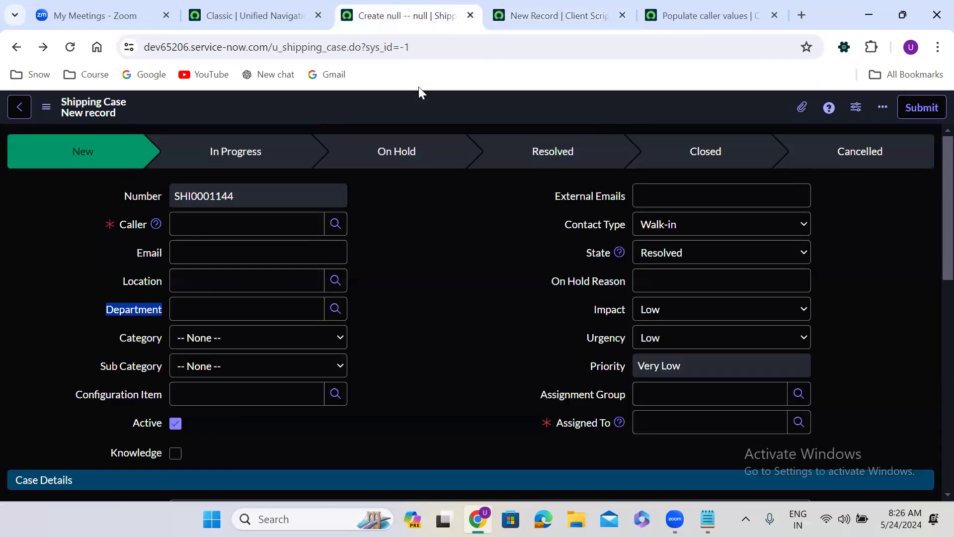
pyautogui.doubleClick(431, 336)
pyautogui.scroll(-3, 430, 332)
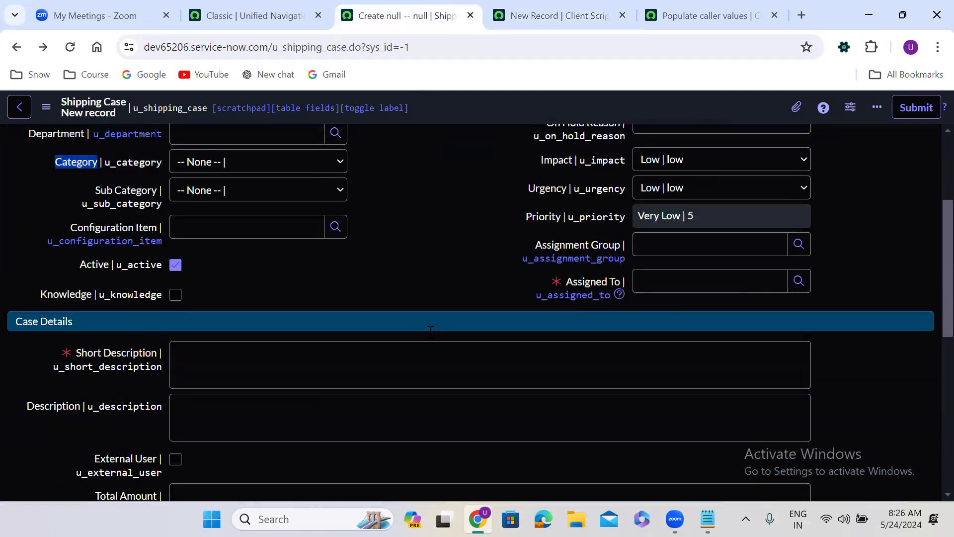
pyautogui.scroll(-8, 429, 330)
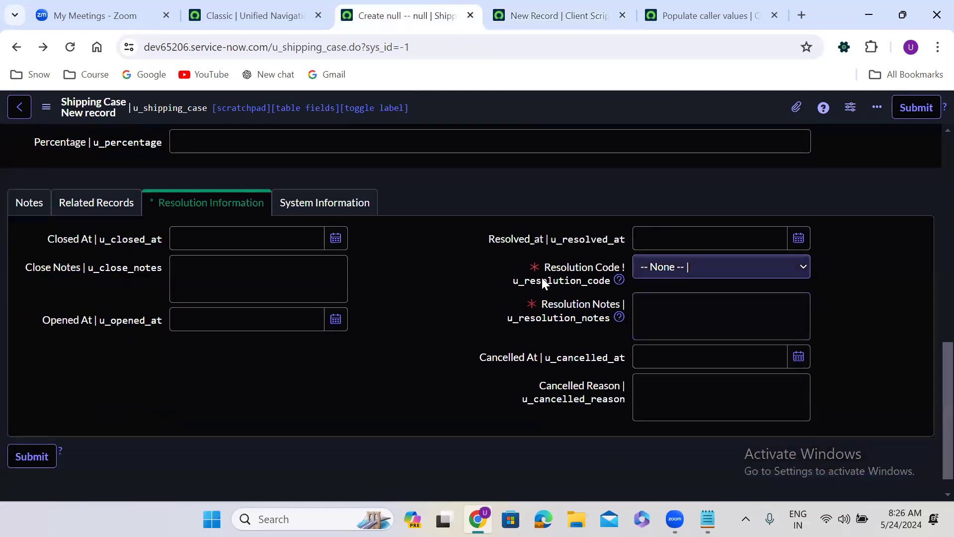
pyautogui.doubleClick(545, 281)
pyautogui.hotkey('ctrl', 'c')
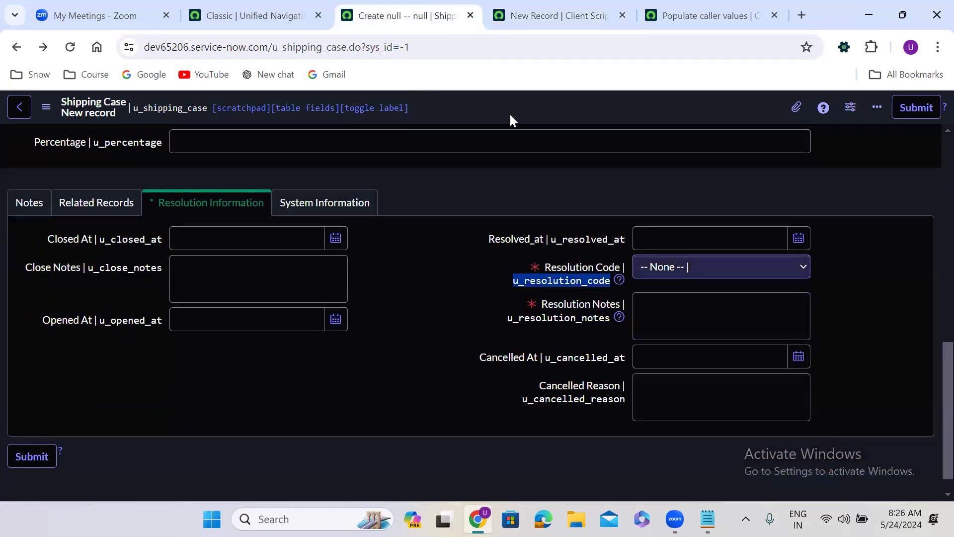
pyautogui.click(551, 11)
pyautogui.click(336, 343)
pyautogui.hotkey('ctrl', 'v')
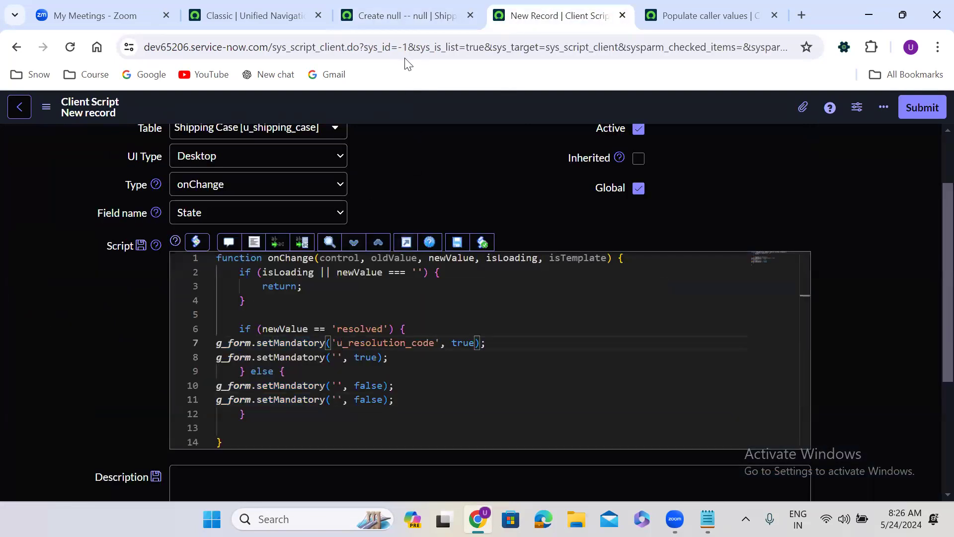
pyautogui.click(401, 18)
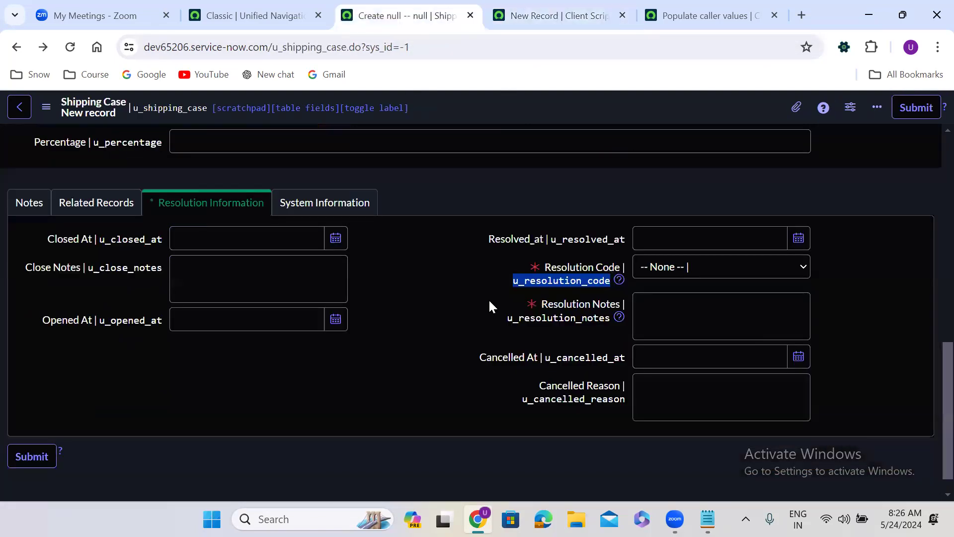
pyautogui.doubleClick(556, 321)
pyautogui.hotkey('ctrl', 'c')
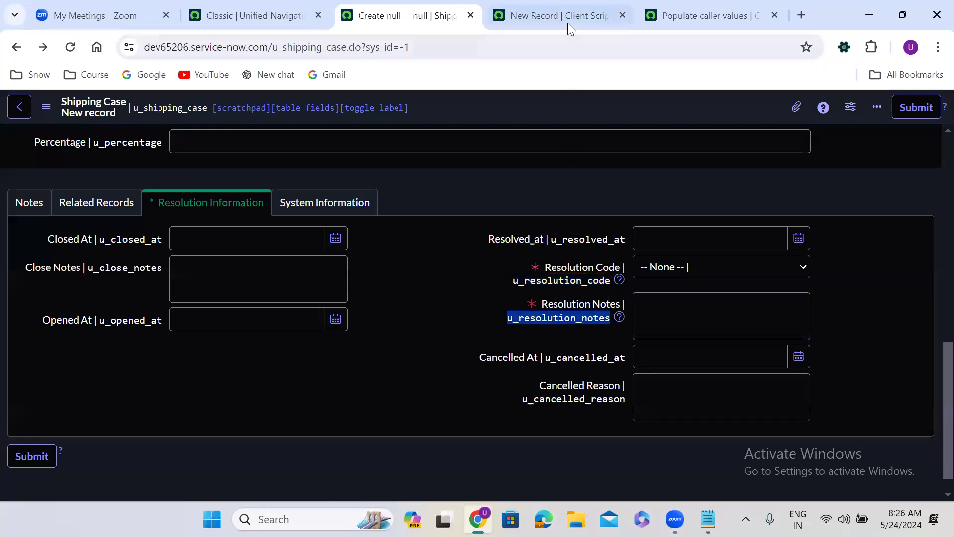
pyautogui.click(568, 20)
pyautogui.click(337, 357)
pyautogui.hotkey('ctrl', 'v')
# Copy both field names into the else block's setMandatory calls and format the code
pyautogui.doubleClick(367, 343)
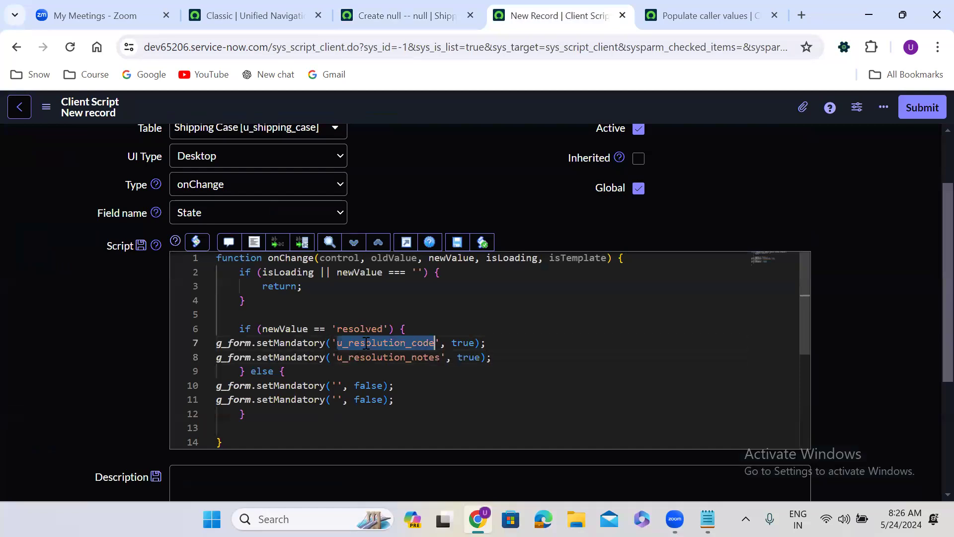
pyautogui.hotkey('ctrl', 'c')
pyautogui.click(338, 385)
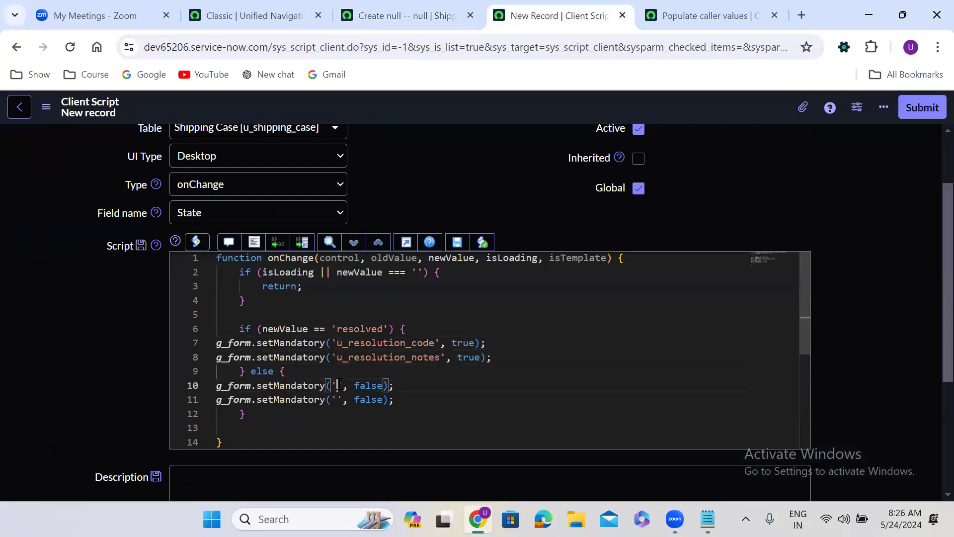
pyautogui.hotkey('ctrl', 'v')
pyautogui.doubleClick(371, 357)
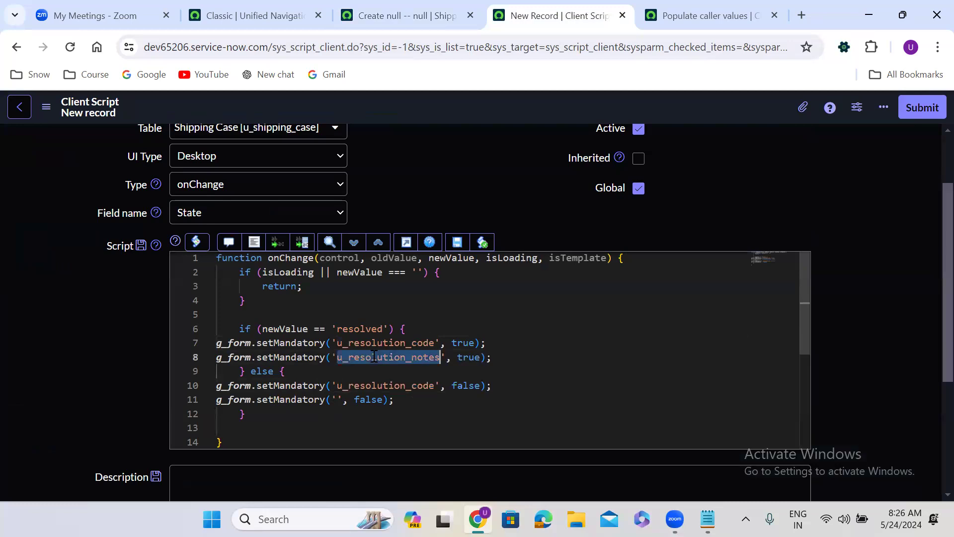
pyautogui.hotkey('ctrl', 'c')
pyautogui.click(337, 399)
pyautogui.hotkey('ctrl', 'v')
pyautogui.click(254, 244)
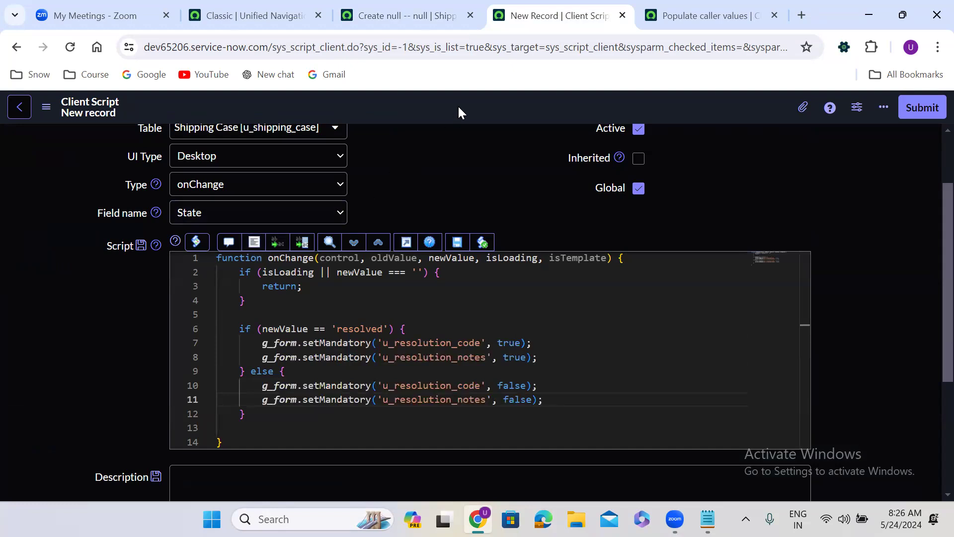
# Save the new client script and delete 'isLoading ||' from the condition on line 2
pyautogui.rightClick(427, 106)
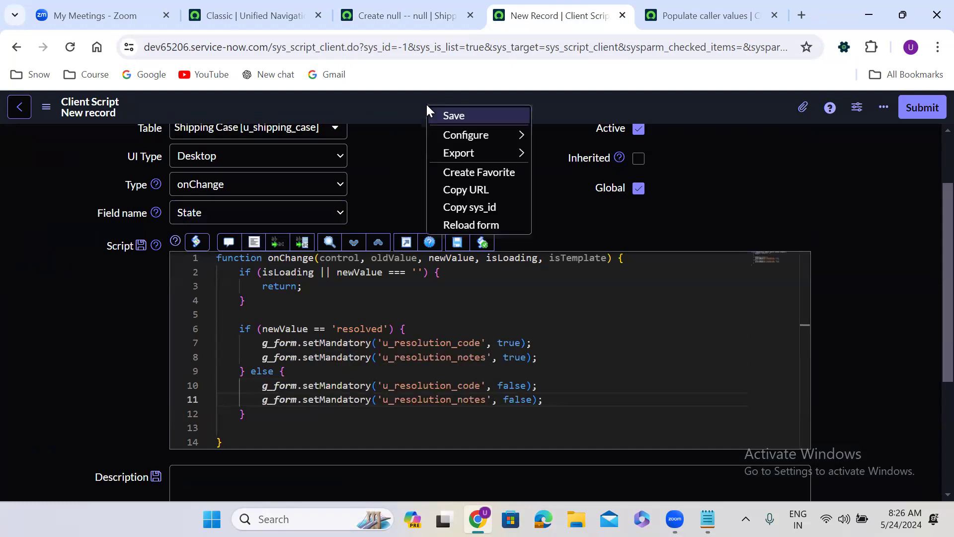
pyautogui.click(461, 117)
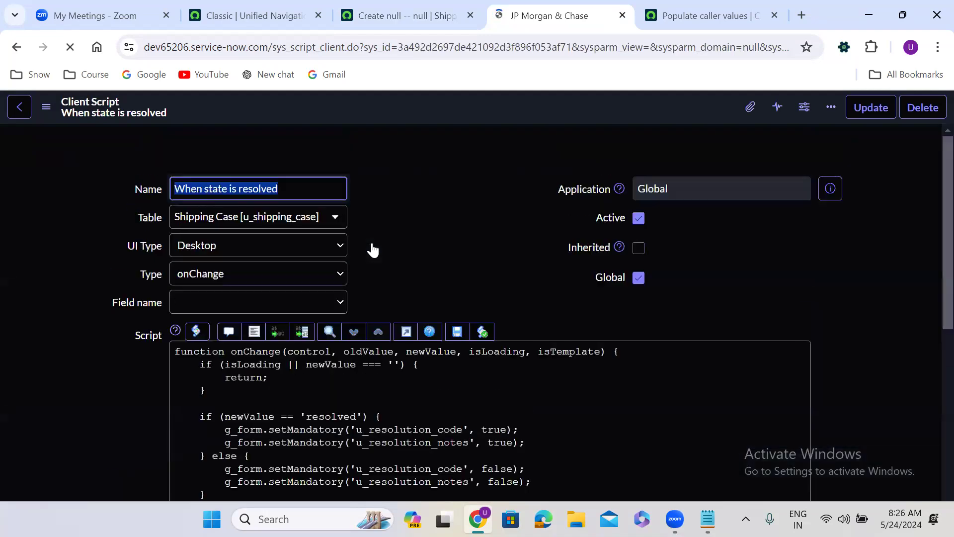
pyautogui.scroll(-1, 417, 243)
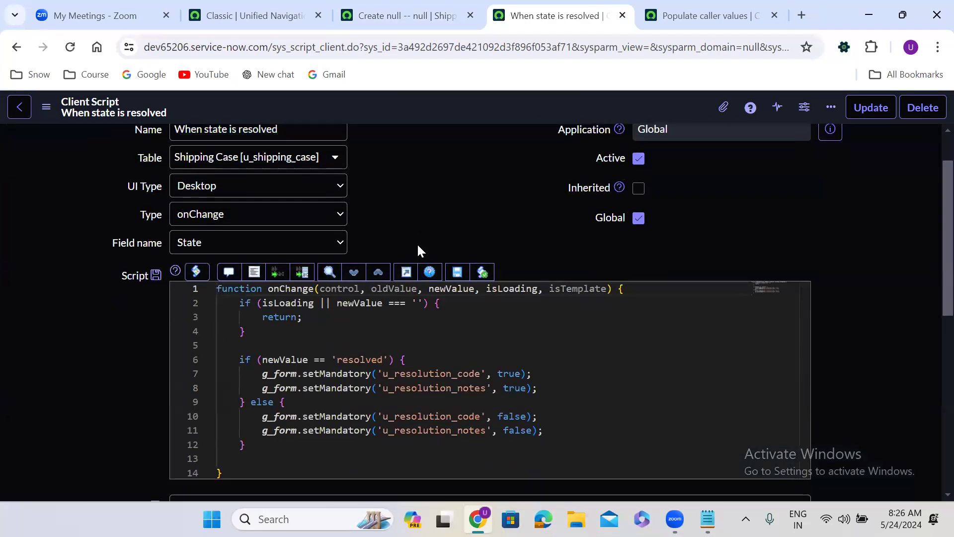
pyautogui.moveTo(240, 304); pyautogui.dragTo(264, 334)
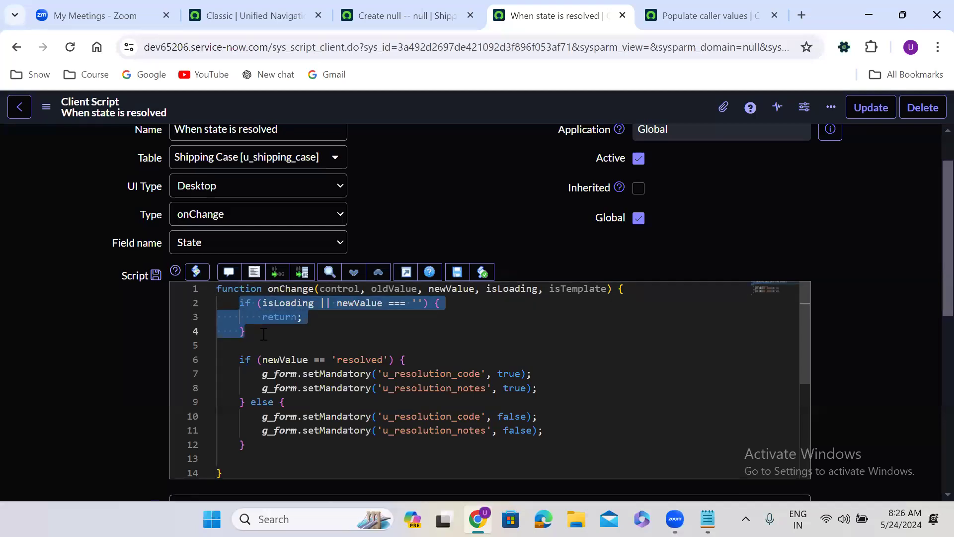
pyautogui.click(264, 334)
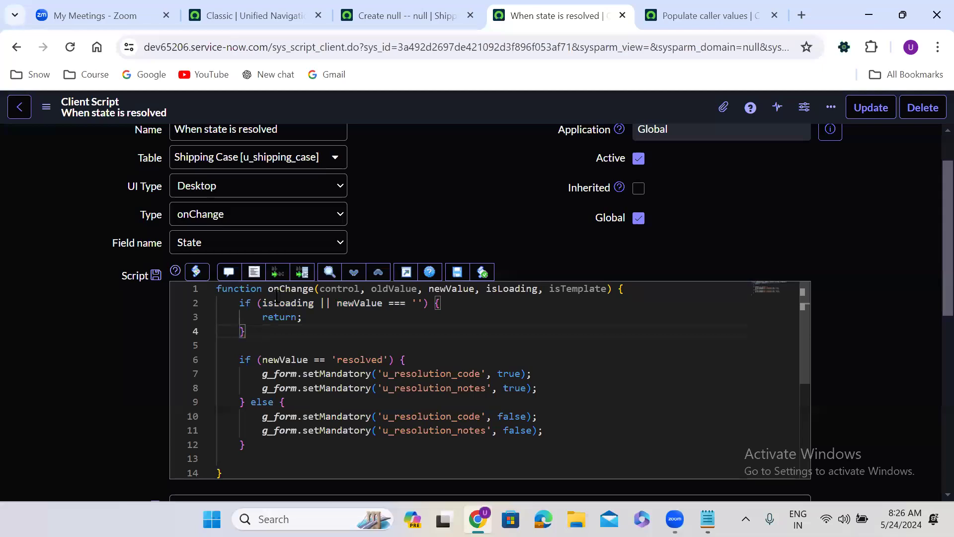
pyautogui.click(288, 304)
pyautogui.doubleClick(296, 305)
pyautogui.moveTo(296, 304); pyautogui.dragTo(332, 304)
pyautogui.press('BackSpace')
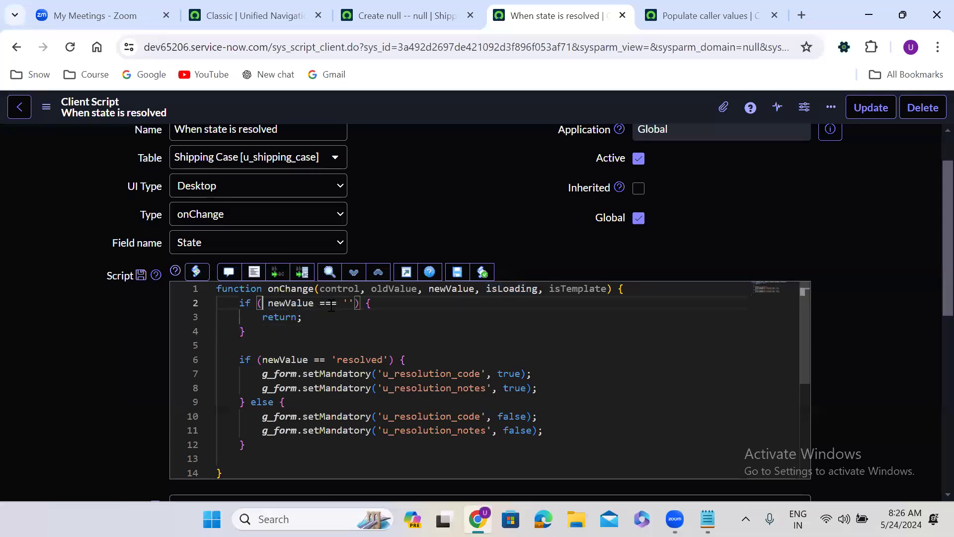
pyautogui.press('Delete')
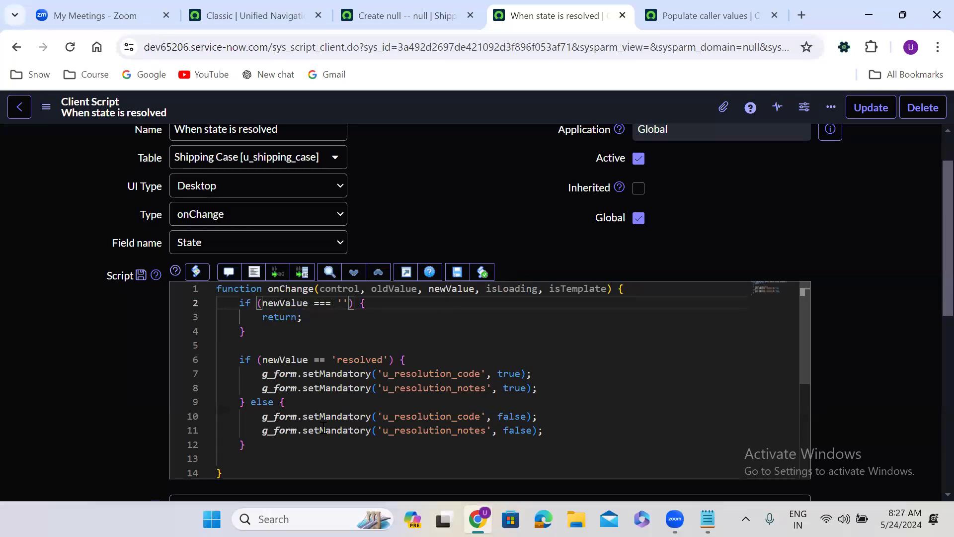
# Paste the two false setMandatory lines into the empty-value branch, format the code, and save
pyautogui.moveTo(253, 419); pyautogui.dragTo(550, 431)
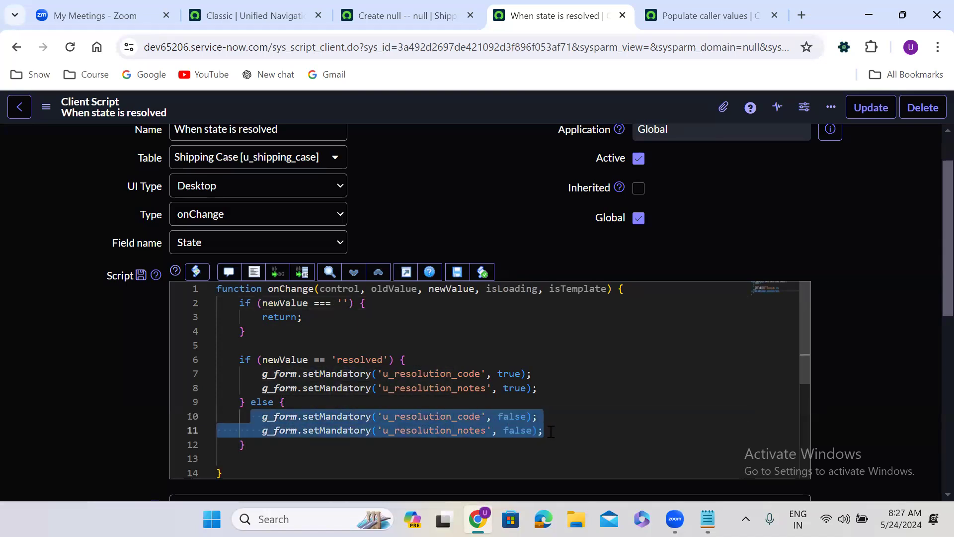
pyautogui.click(374, 302)
pyautogui.press('Return')
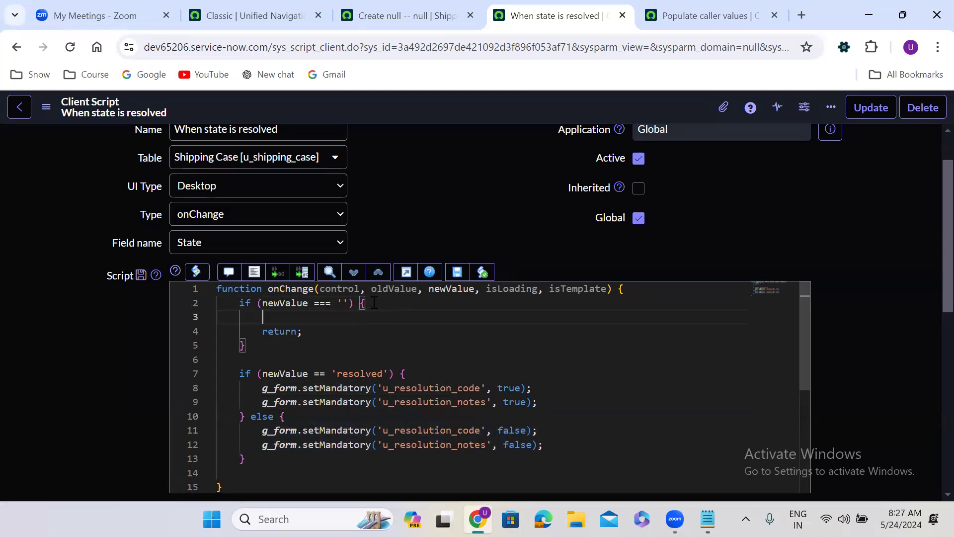
pyautogui.hotkey('ctrl', 'v')
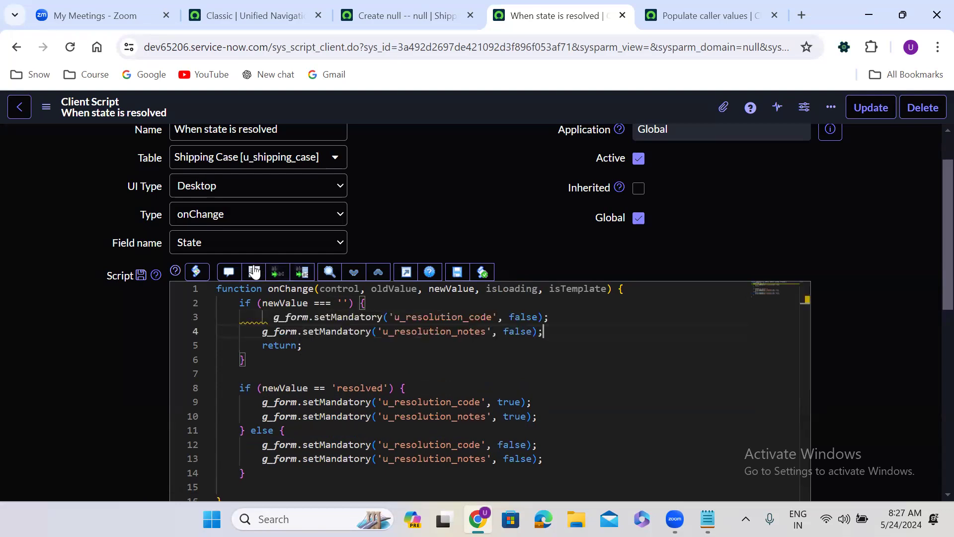
pyautogui.click(253, 273)
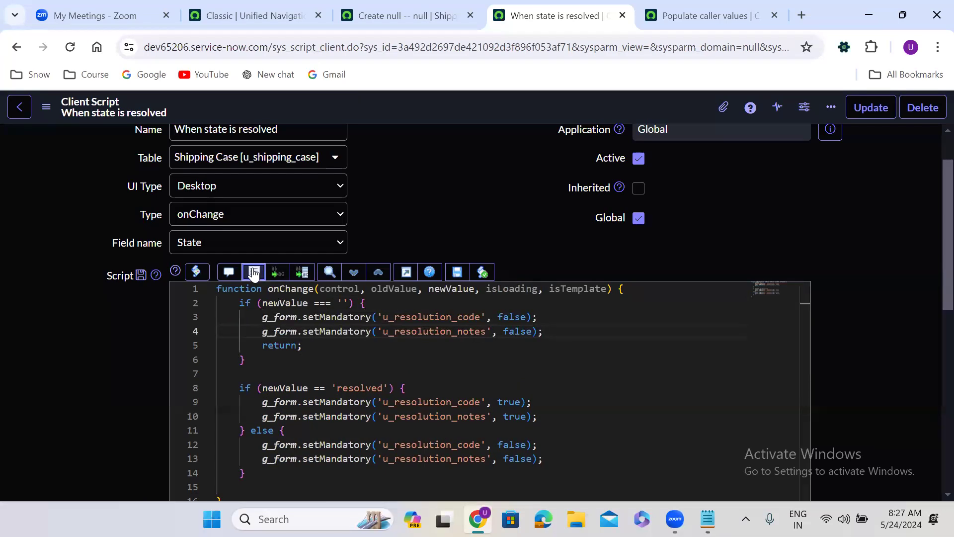
pyautogui.rightClick(451, 105)
pyautogui.click(478, 117)
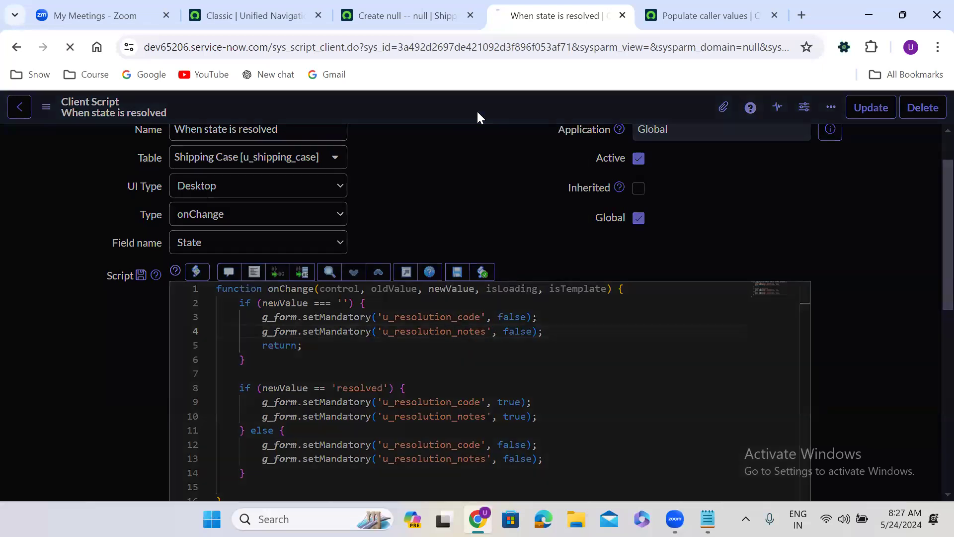
# Reload the Shipping Case form and set its State to Resolved
pyautogui.click(398, 13)
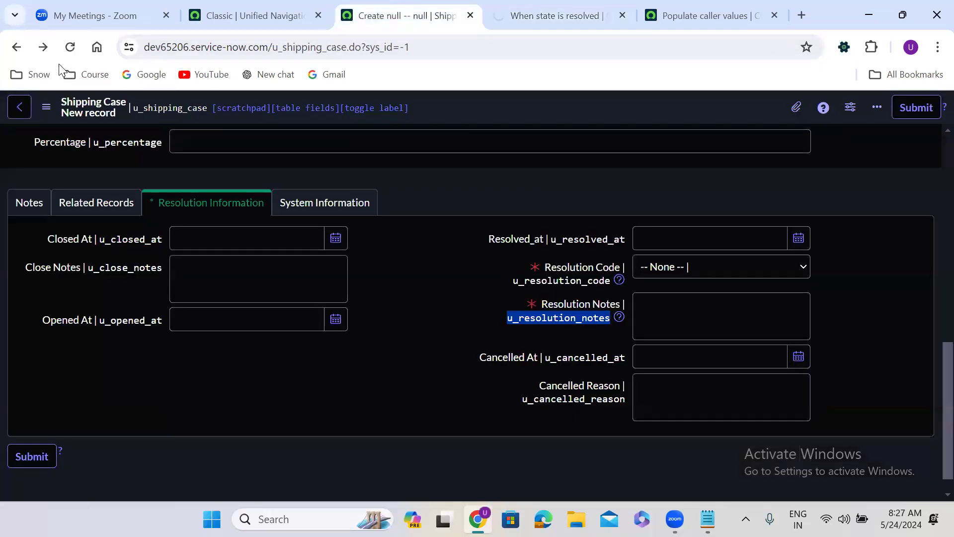
pyautogui.click(70, 47)
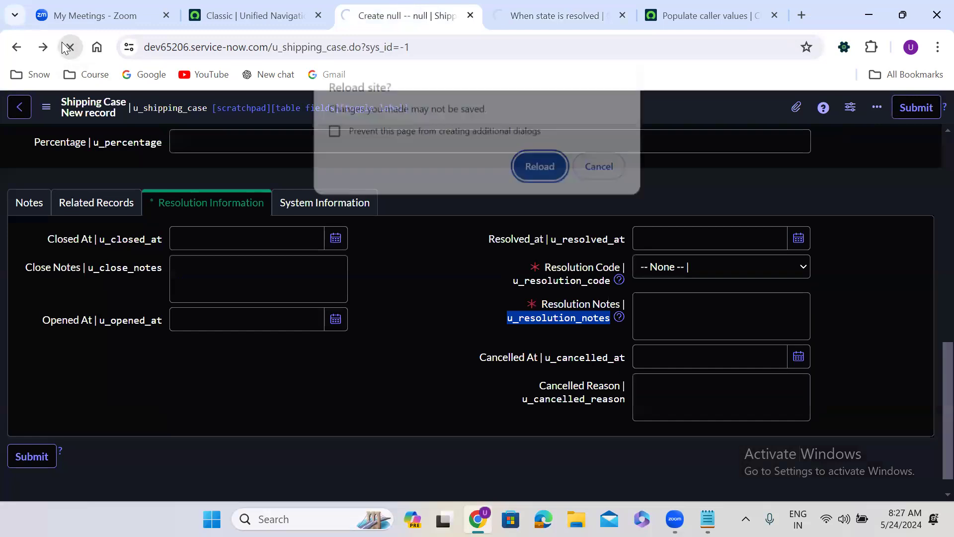
pyautogui.click(544, 173)
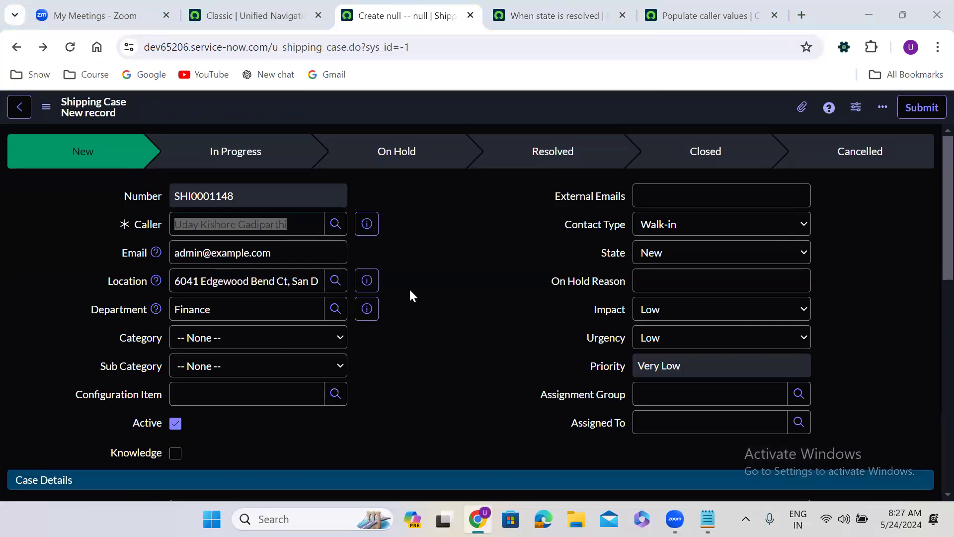
pyautogui.scroll(-10, 410, 294)
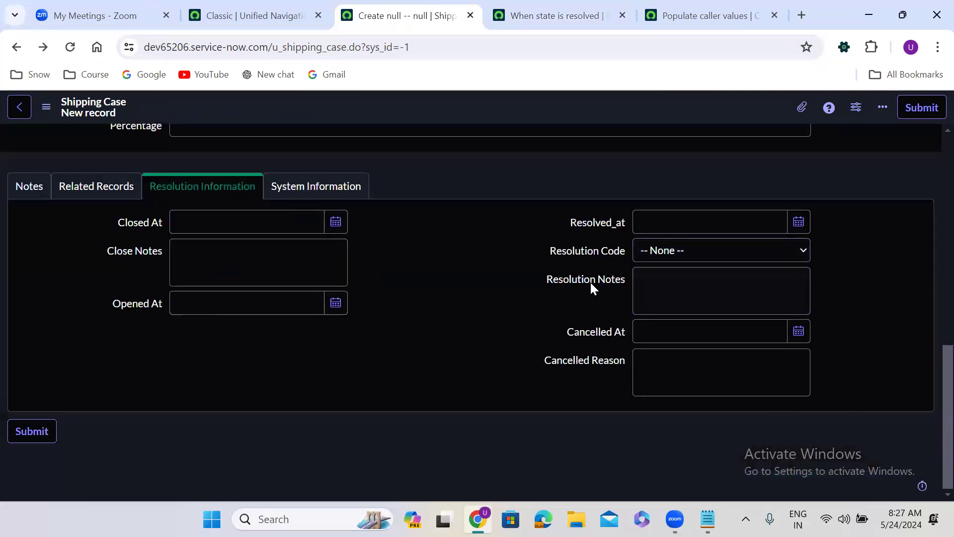
pyautogui.scroll(10, 427, 251)
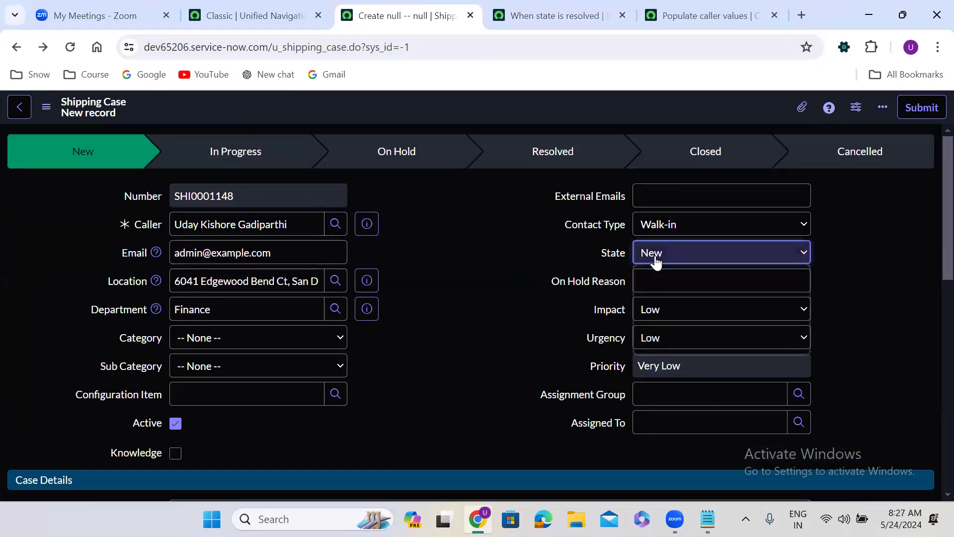
pyautogui.click(655, 259)
pyautogui.click(671, 320)
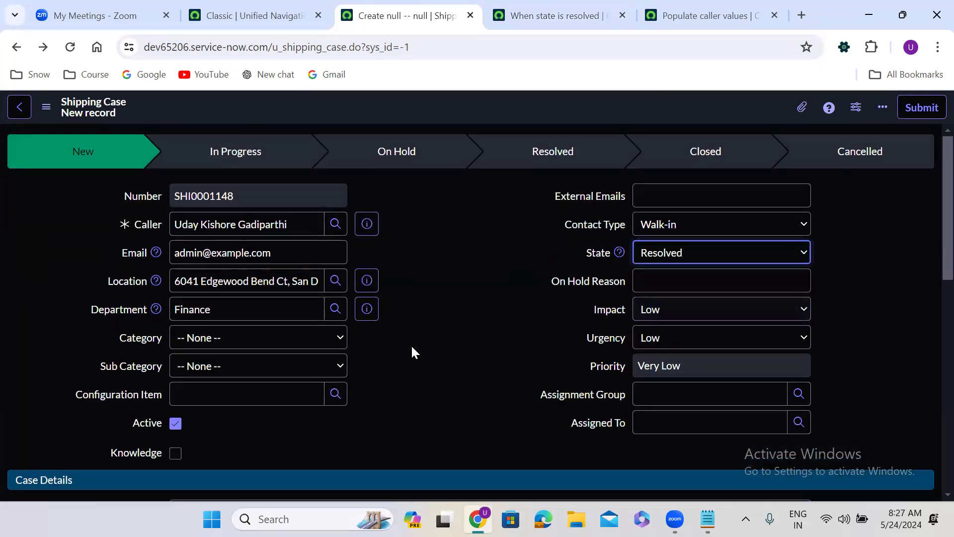
# Check the required resolution fields, then switch State to In Progress and recheck them
pyautogui.scroll(-5, 410, 344)
pyautogui.scroll(-6, 413, 346)
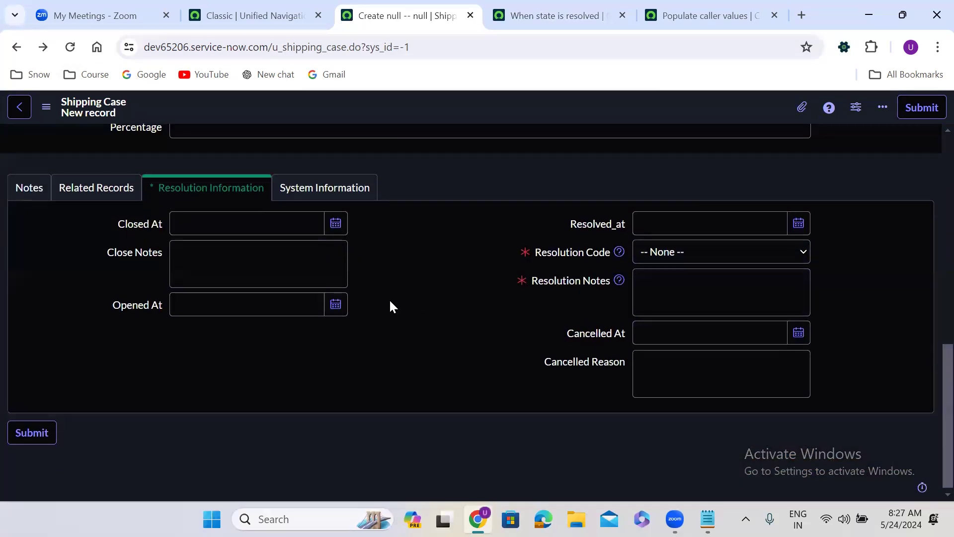
pyautogui.scroll(10, 389, 307)
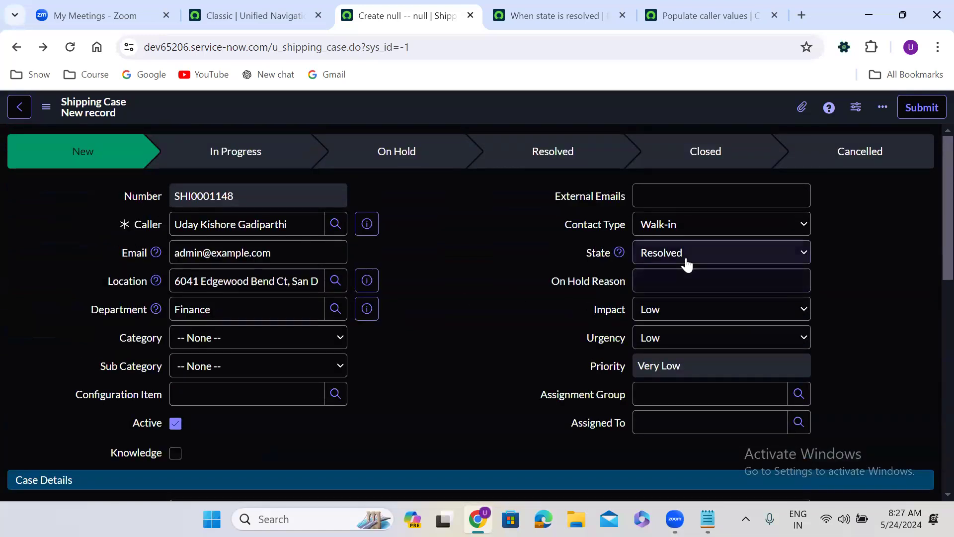
pyautogui.click(686, 261)
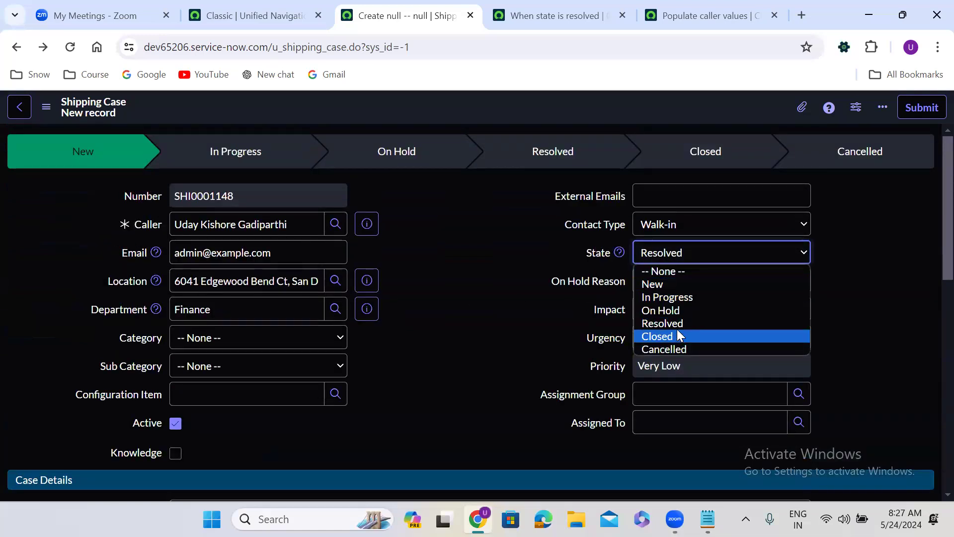
pyautogui.click(667, 297)
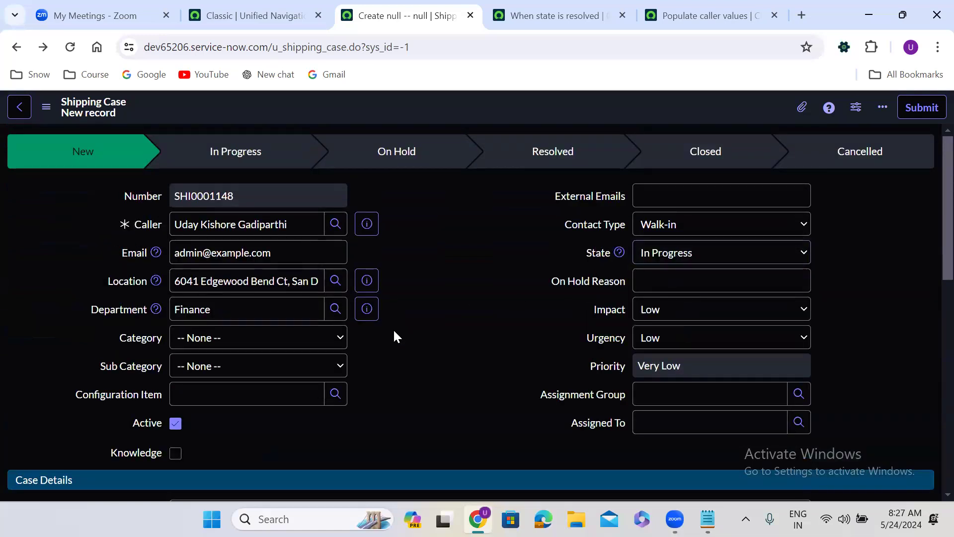
pyautogui.scroll(-10, 394, 332)
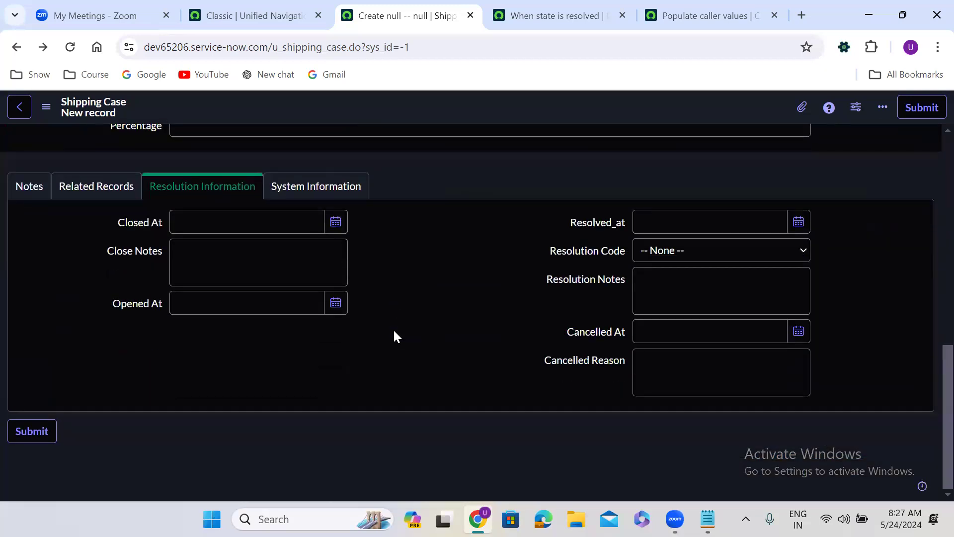
pyautogui.click(615, 330)
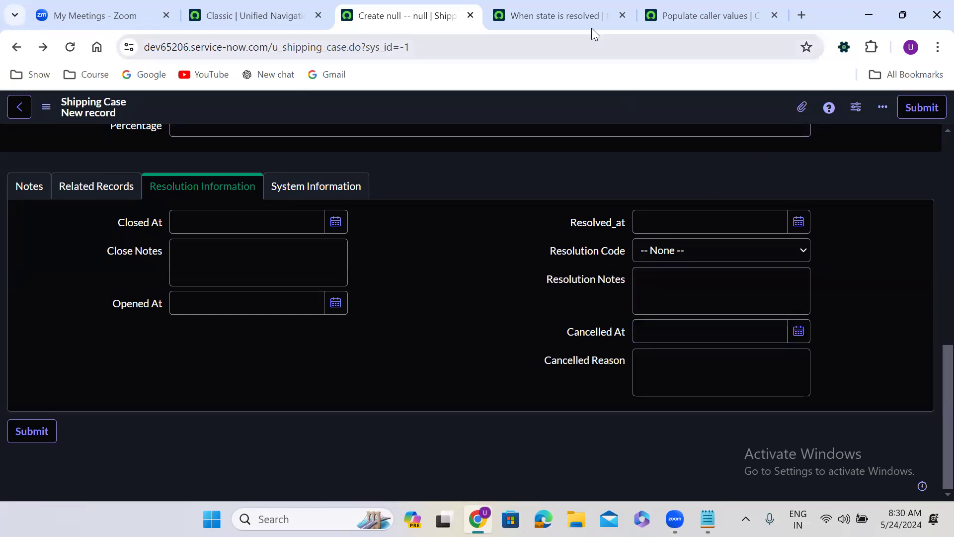
# Close the 'When state is resolved' and 'Populate caller values' tabs and return to the form's top
pyautogui.click(620, 13)
pyautogui.click(620, 14)
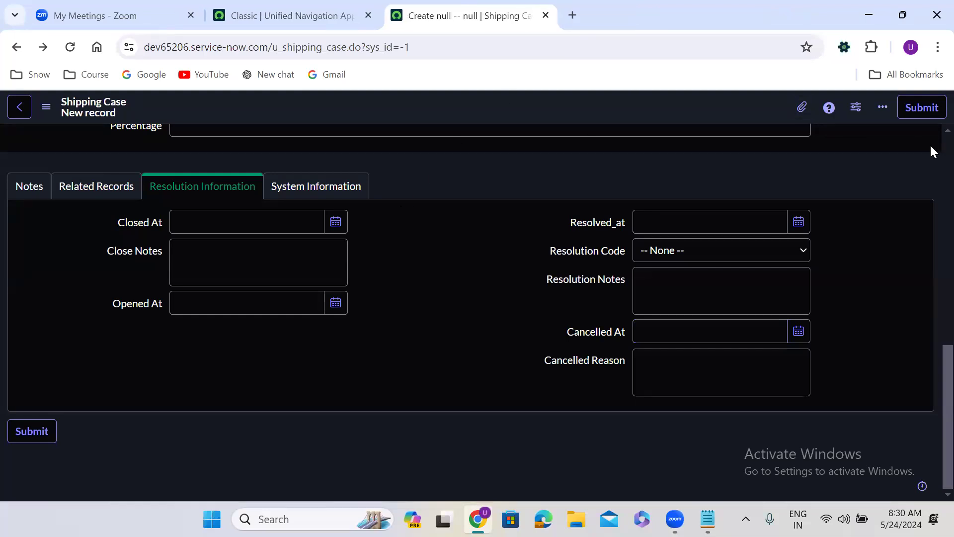
pyautogui.scroll(9, 931, 147)
pyautogui.scroll(3, 932, 151)
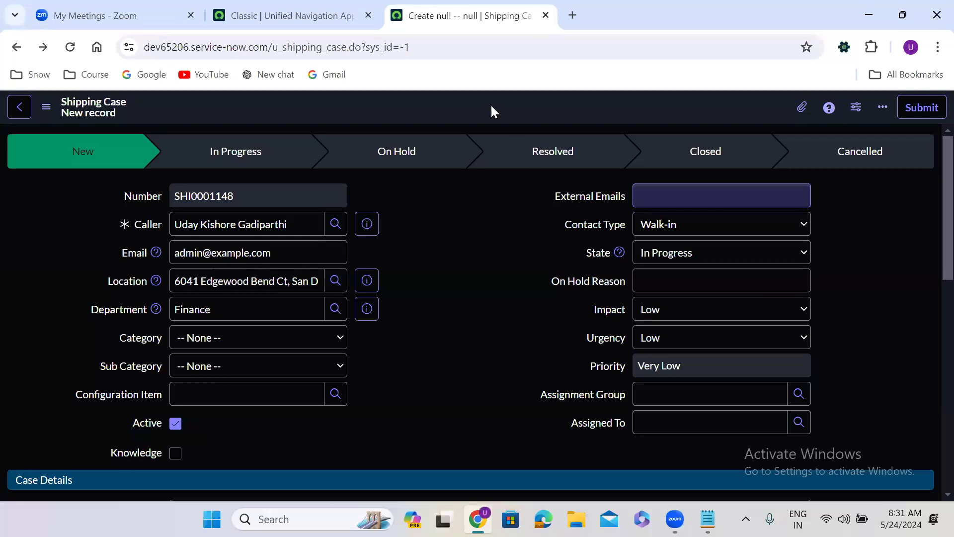
# From a duplicated Shipping Case tab, start a new client script named 'External Email field mandatory'
pyautogui.rightClick(458, 15)
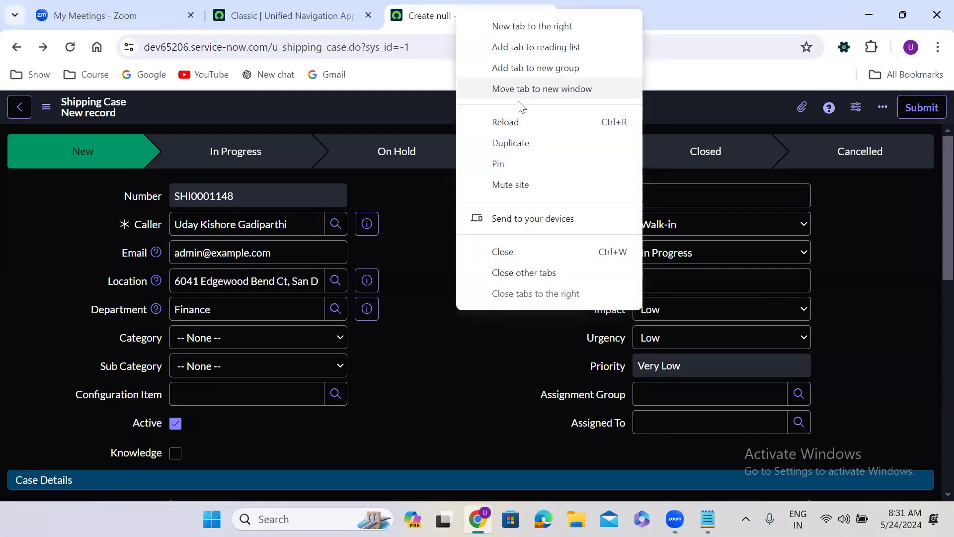
pyautogui.click(520, 145)
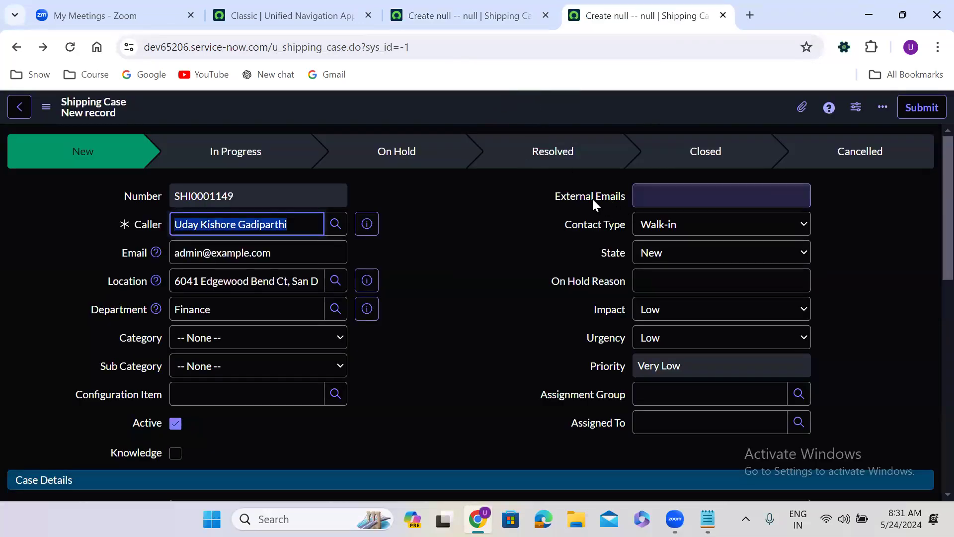
pyautogui.rightClick(484, 106)
pyautogui.moveTo(537, 139)
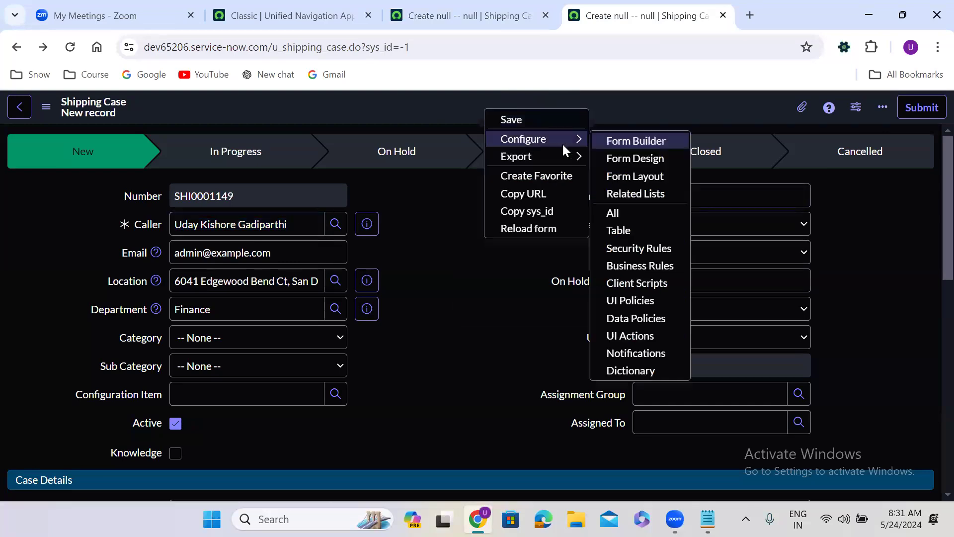
pyautogui.click(645, 283)
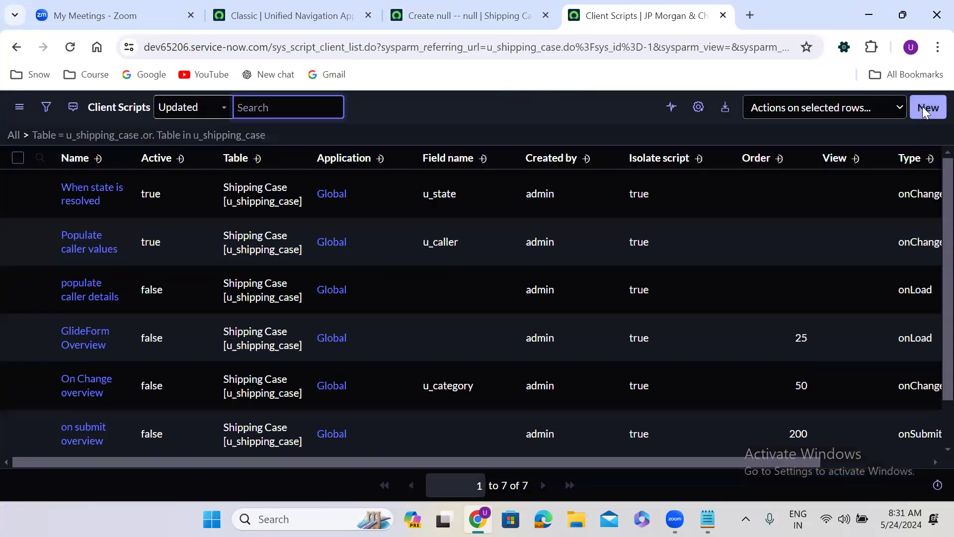
pyautogui.click(923, 106)
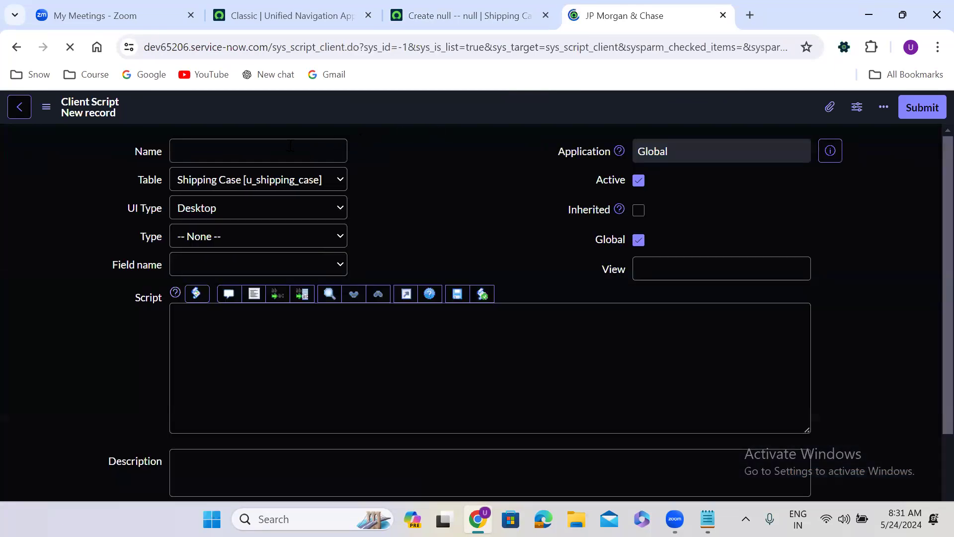
pyautogui.write('External Email field mandatory')
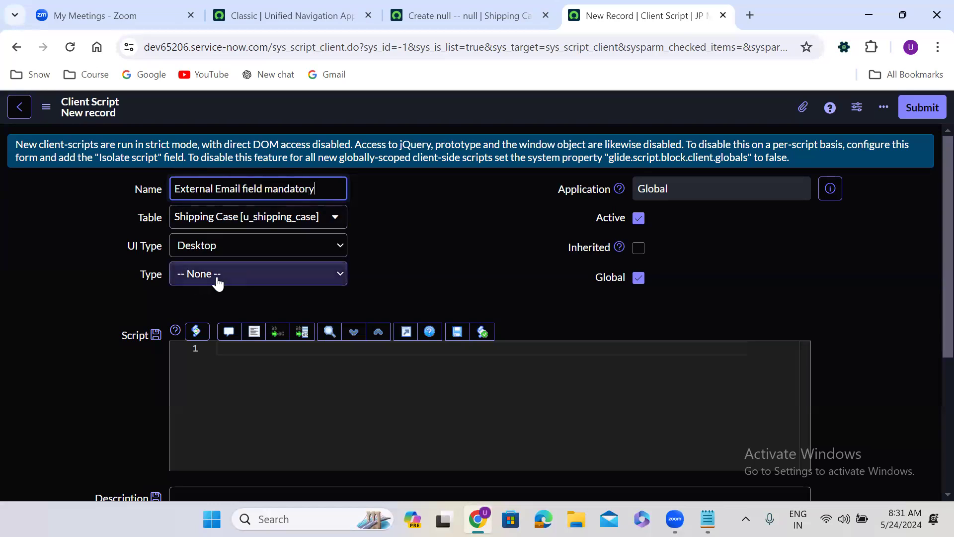
# Set the script type to onLoad and replace the placeholder comment with g_form.setMandatory();
pyautogui.click(215, 277)
pyautogui.click(227, 332)
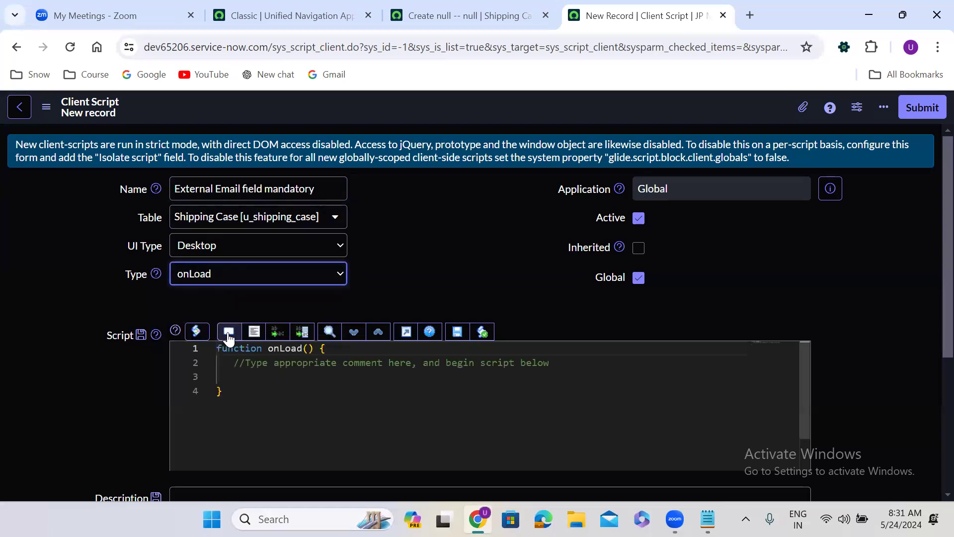
pyautogui.scroll(-1, 400, 269)
pyautogui.moveTo(233, 332); pyautogui.dragTo(559, 335)
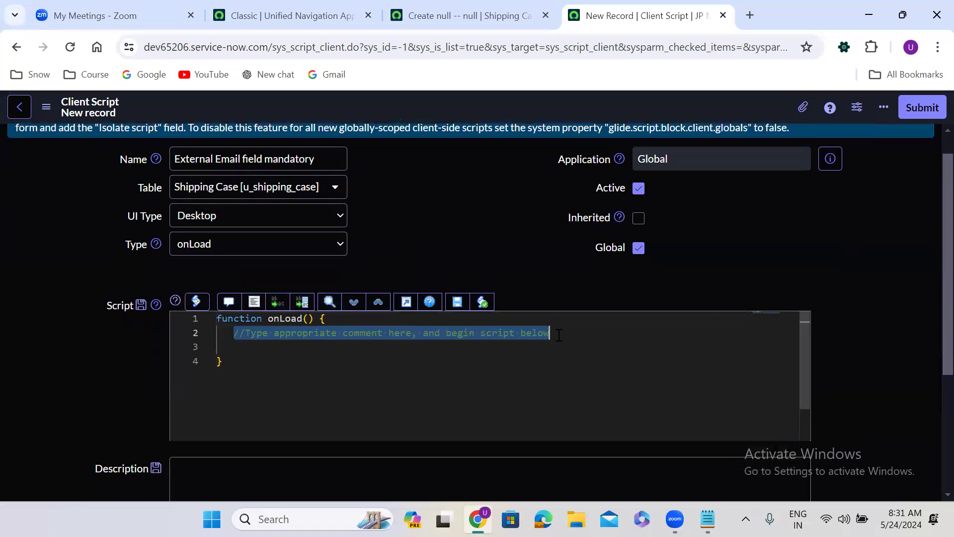
pyautogui.press('Return')
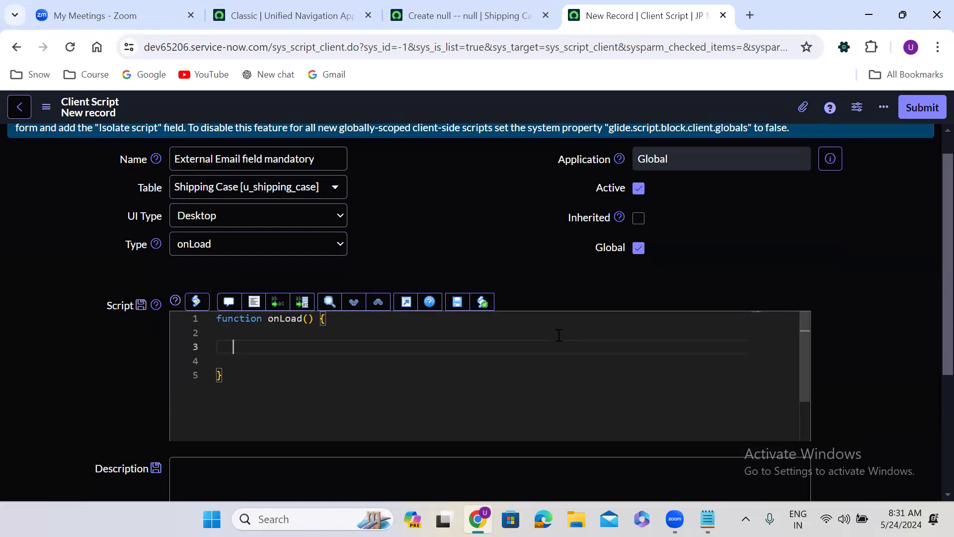
pyautogui.write('g_')
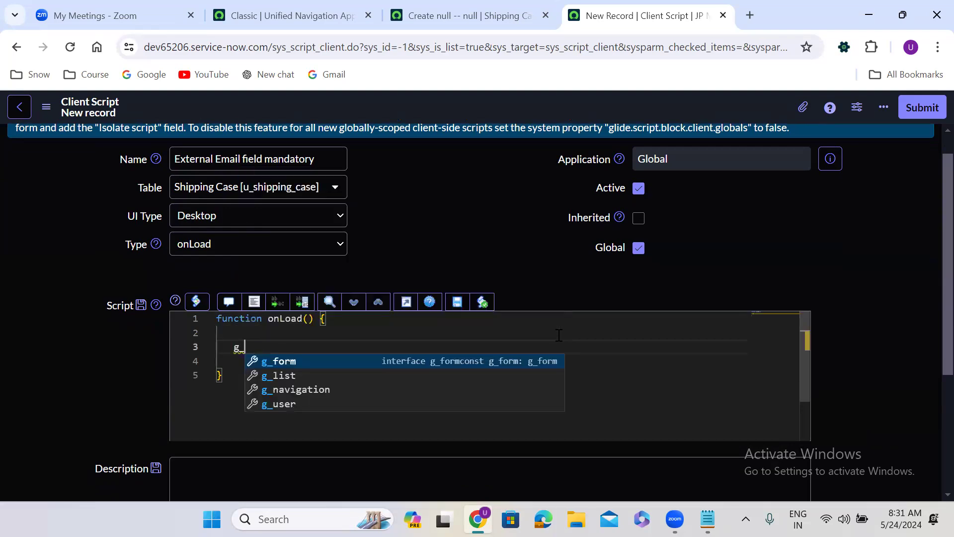
pyautogui.write('form.setM')
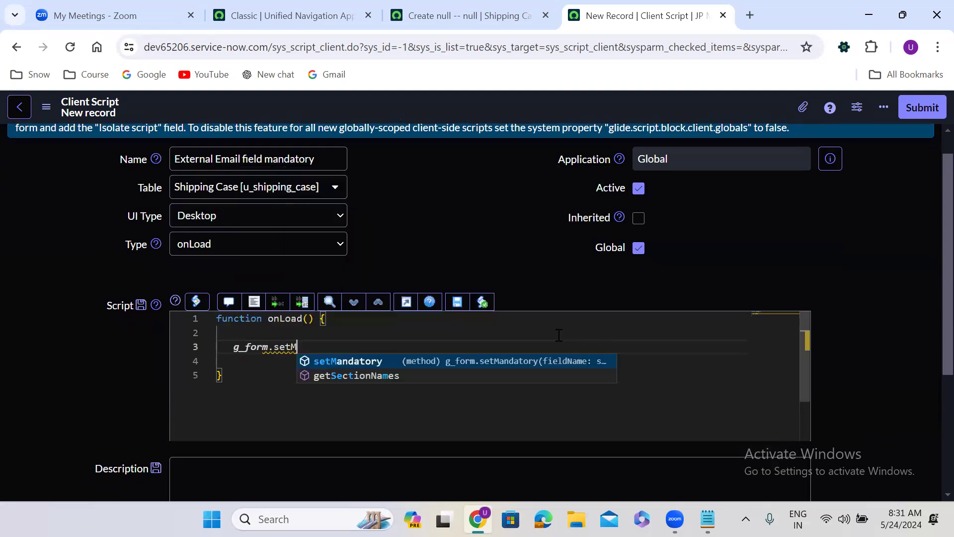
pyautogui.press('Return')
pyautogui.write('();')
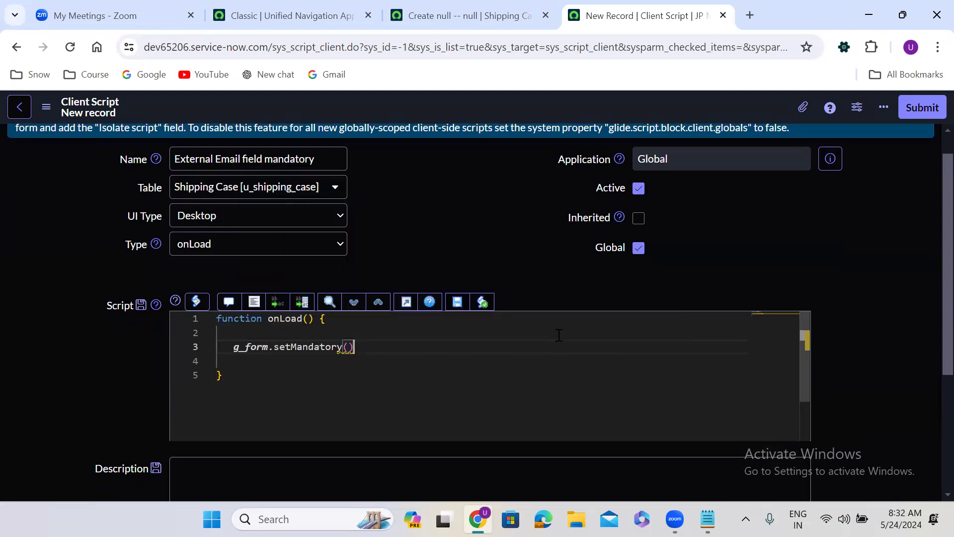
pyautogui.press('Left')
pyautogui.press('Left')
# Look up the External Emails field's technical name, u_external_emails, on the Shipping Case form
pyautogui.click(519, 12)
pyautogui.click(508, 195)
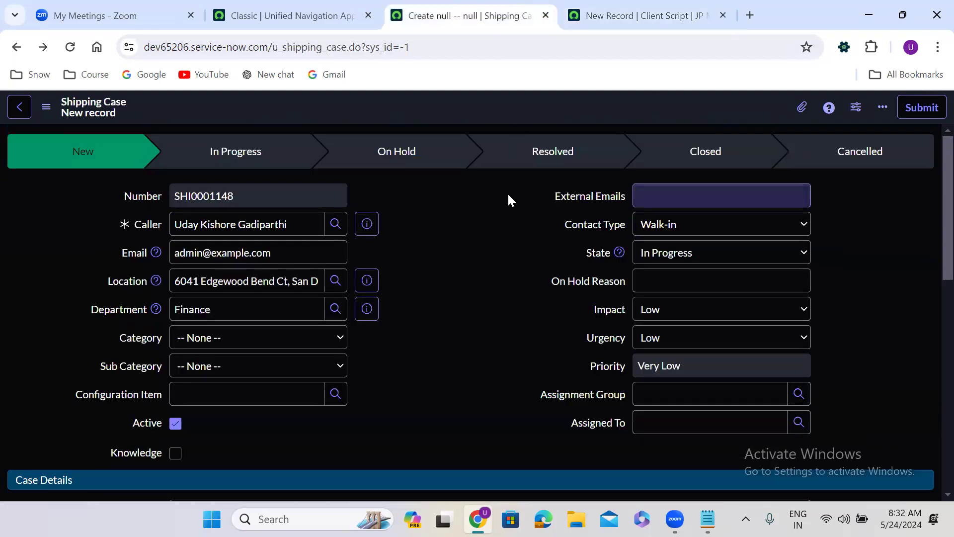
pyautogui.click(478, 282)
pyautogui.doubleClick(454, 261)
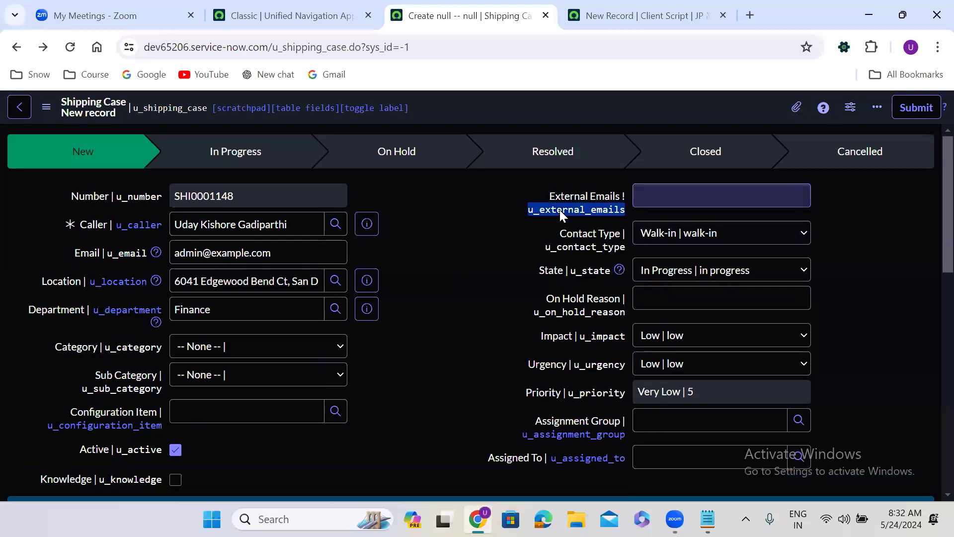
pyautogui.doubleClick(469, 252)
pyautogui.hotkey('ctrl', 'Tab')
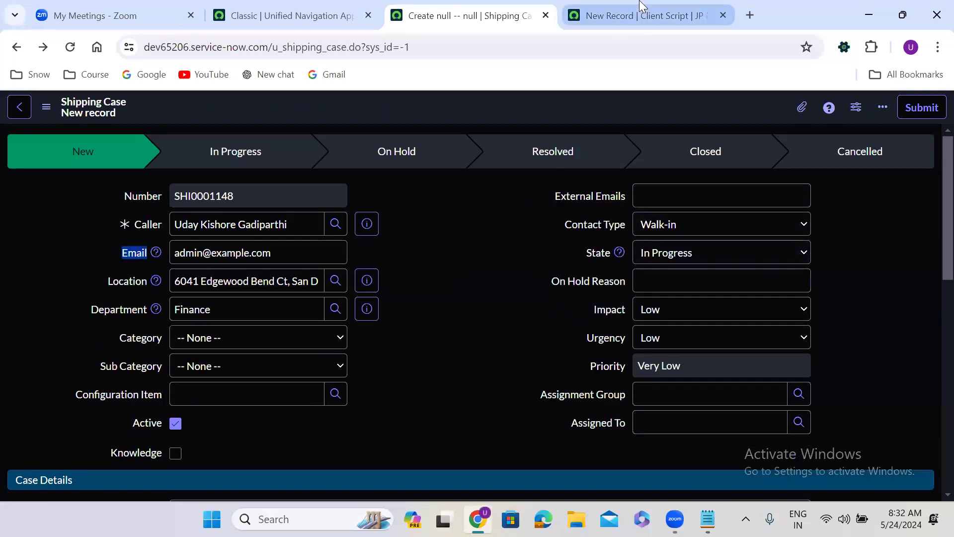
# Complete the call as setMandatory('u_external_emails', true) and save the client script
pyautogui.write('u_external_emails')
pyautogui.press('Right')
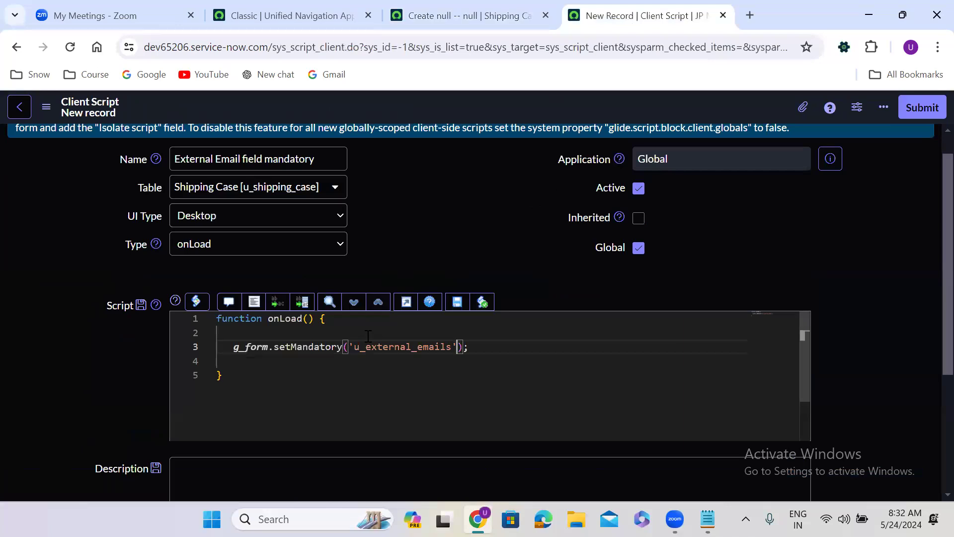
pyautogui.write(', true')
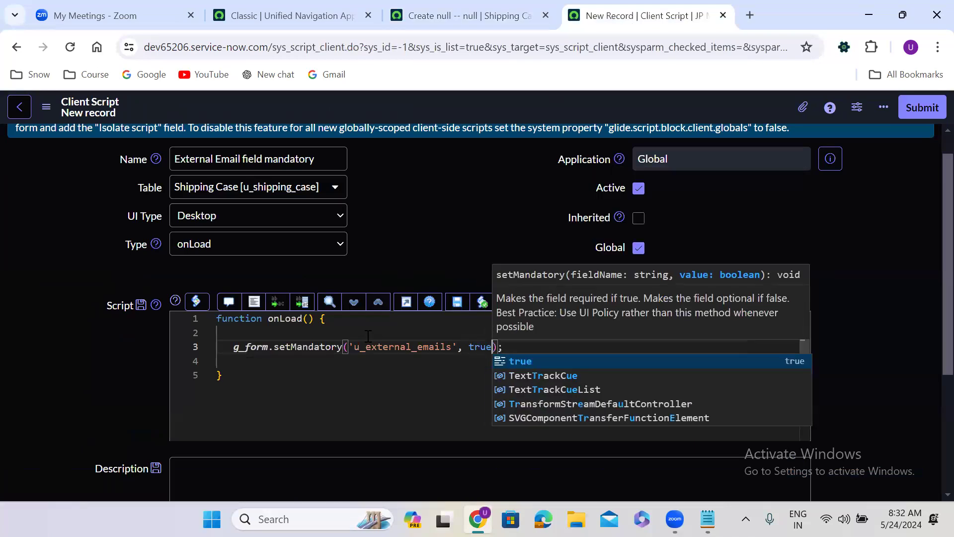
pyautogui.rightClick(452, 97)
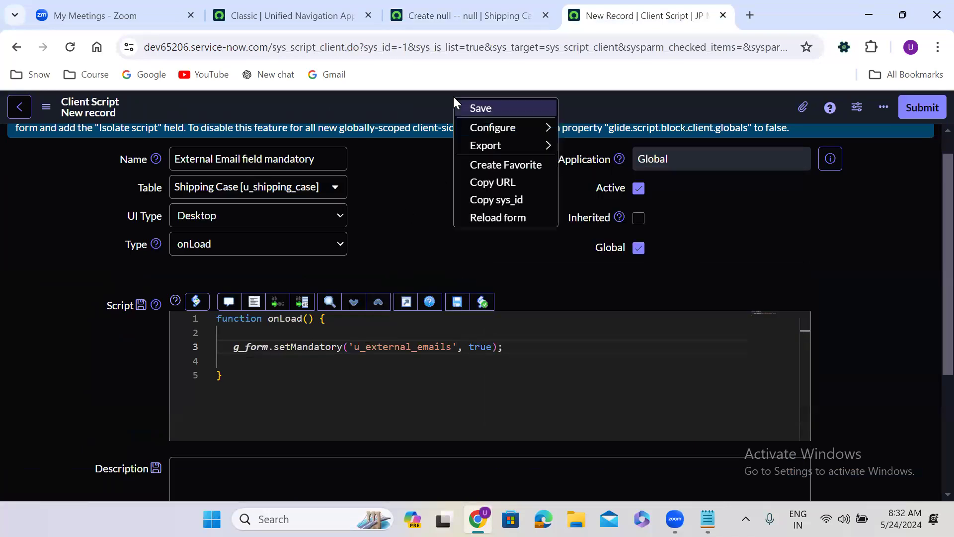
pyautogui.click(490, 107)
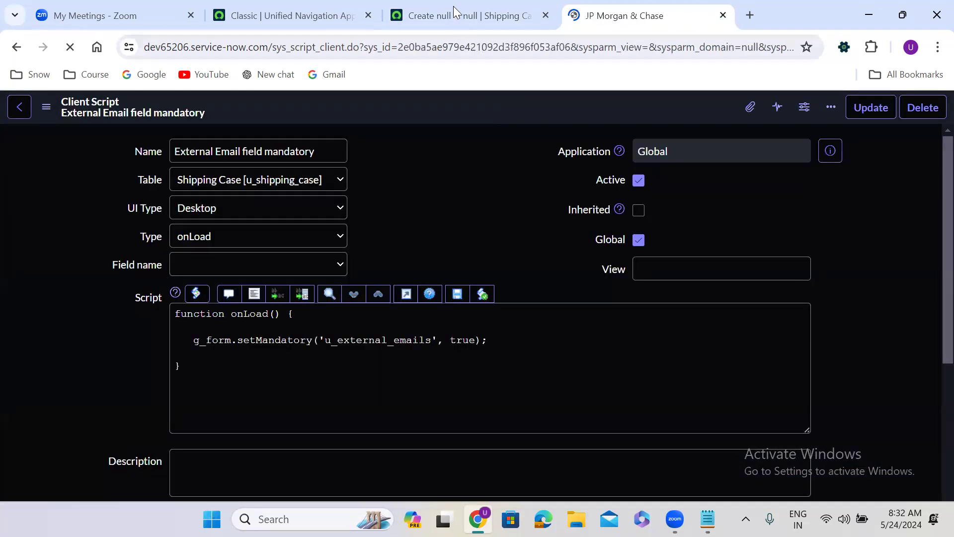
# Reload the Shipping Case form to see External Emails required, then duplicate its tab
pyautogui.click(453, 11)
pyautogui.click(71, 48)
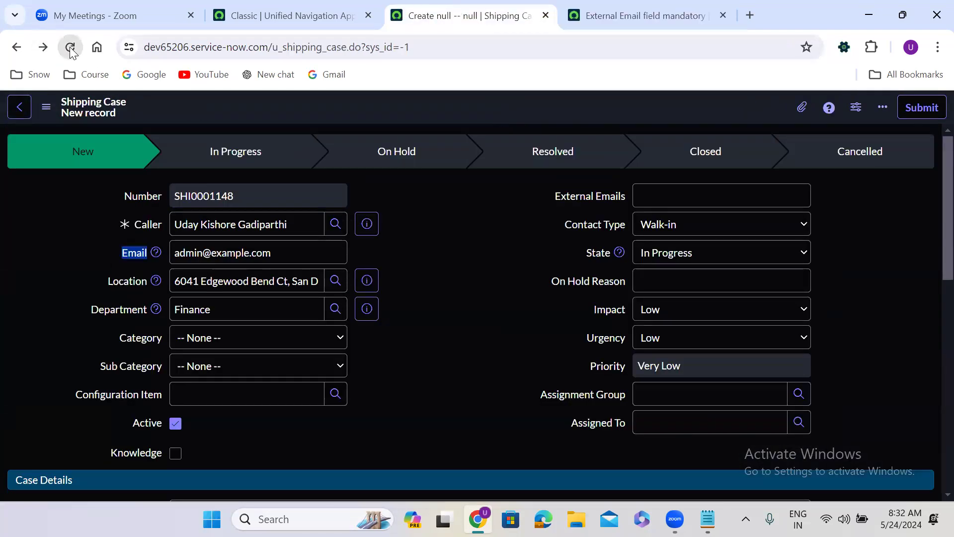
pyautogui.click(542, 167)
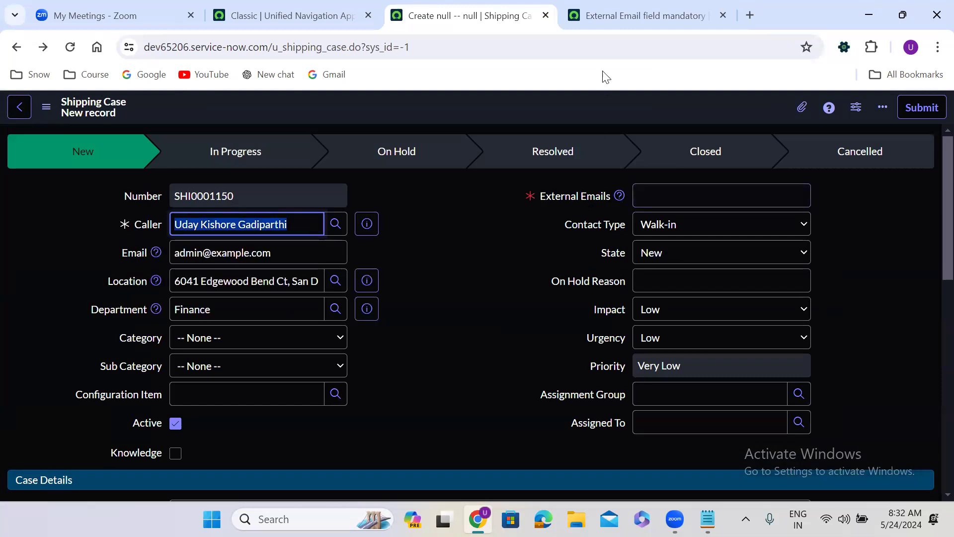
pyautogui.rightClick(467, 19)
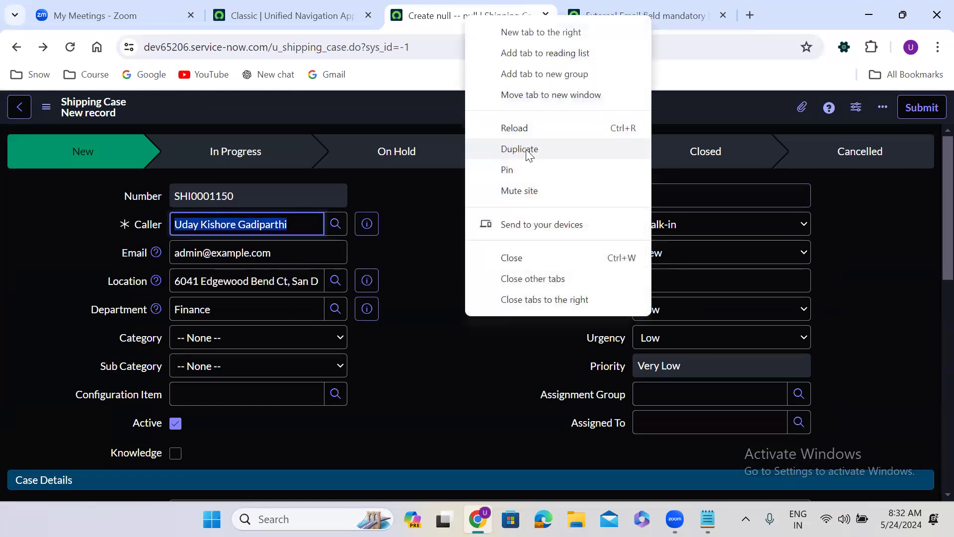
pyautogui.click(525, 149)
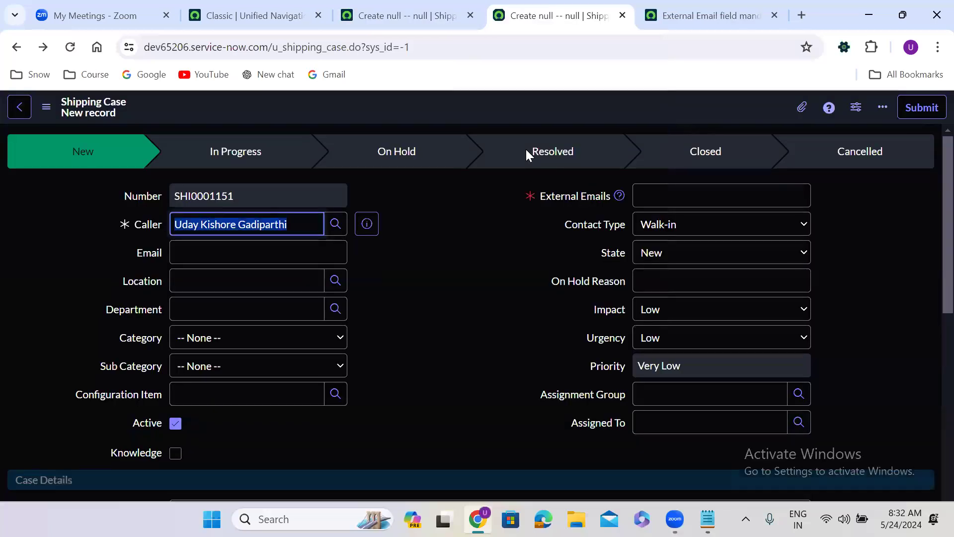
# Start a new Shipping Case UI policy with short description 'Make external emails non mandatory'
pyautogui.rightClick(409, 105)
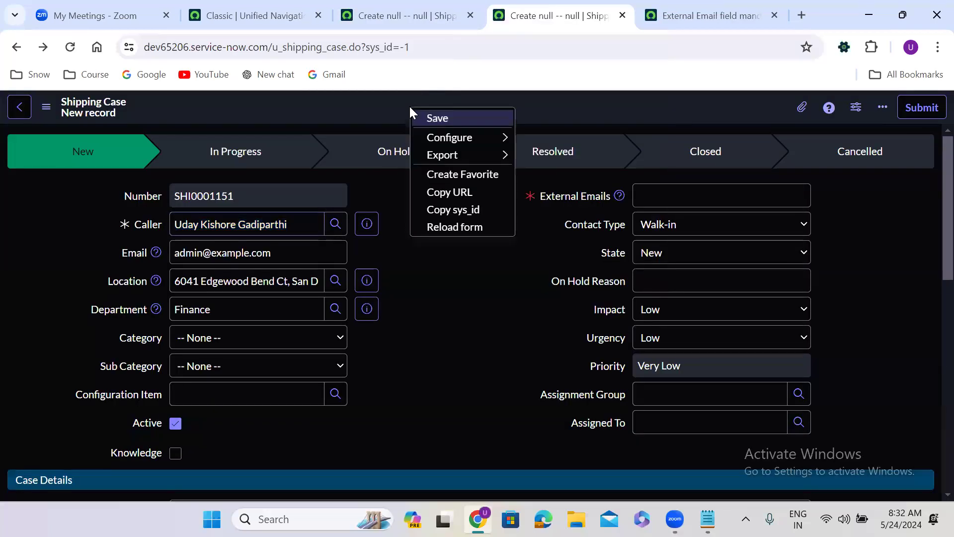
pyautogui.moveTo(512, 137)
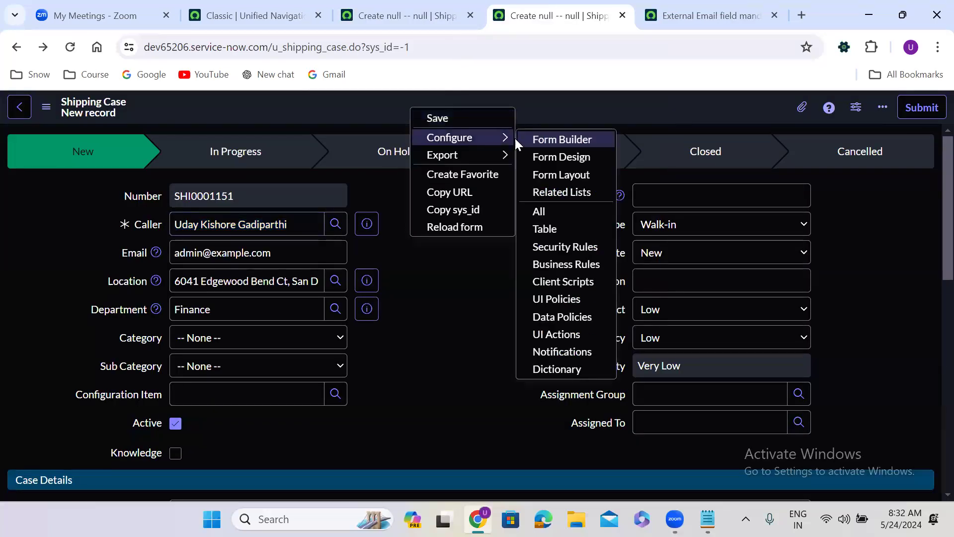
pyautogui.click(578, 302)
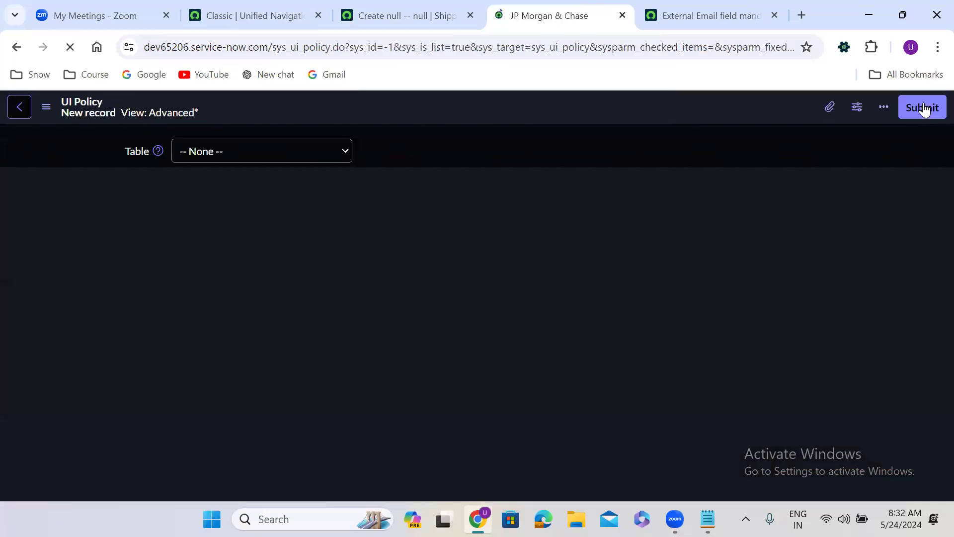
pyautogui.click(290, 214)
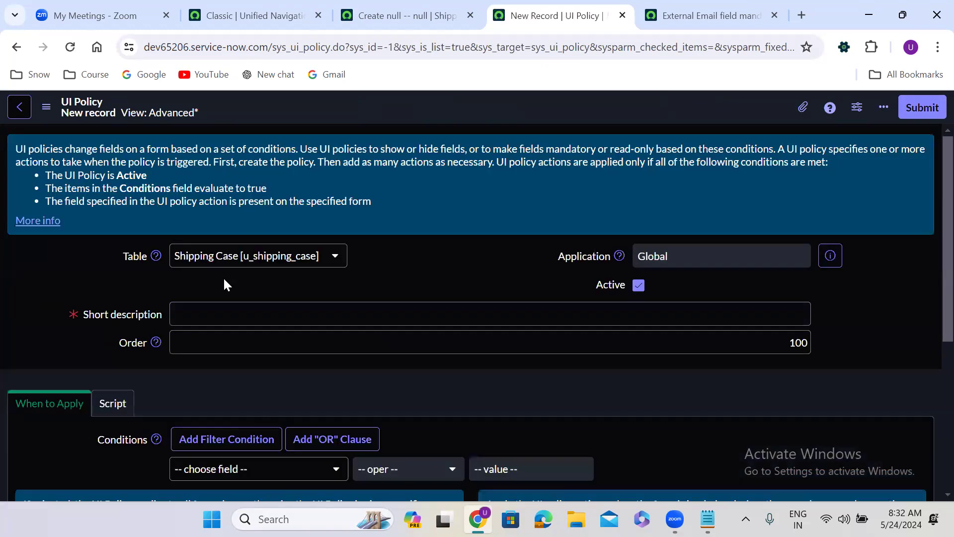
pyautogui.click(216, 311)
pyautogui.write('Ma')
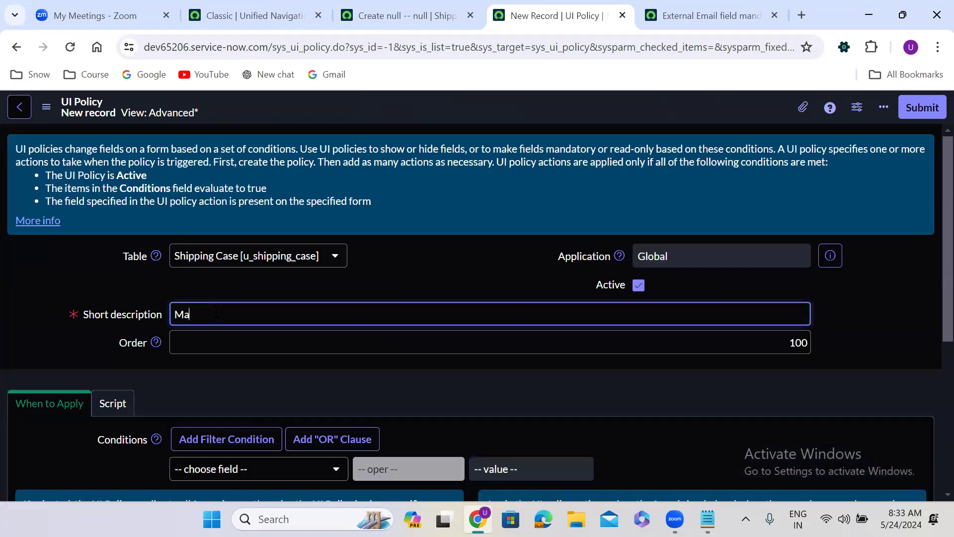
pyautogui.write('ke external emails non mandat')
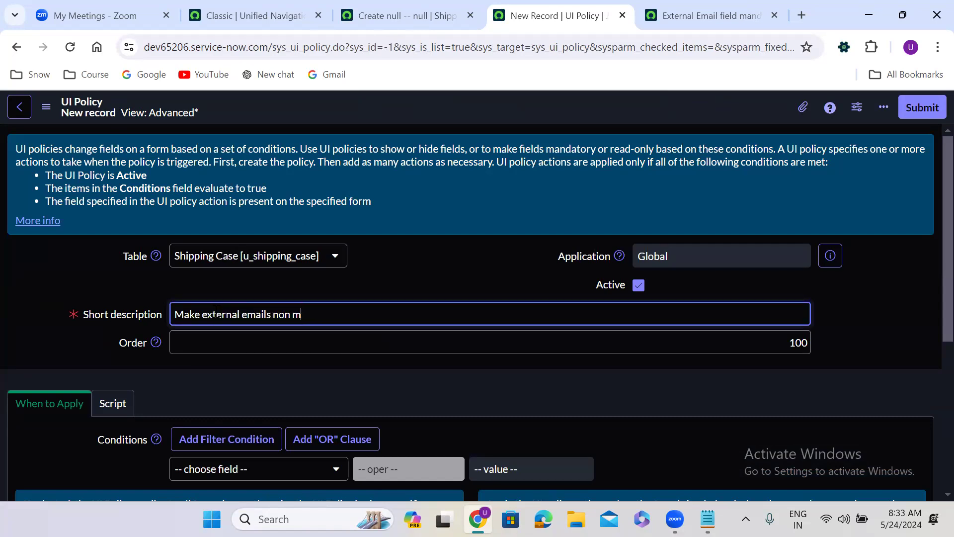
pyautogui.write('ory')
pyautogui.click(385, 363)
# Save the UI policy, staying on it, and begin a new UI policy action
pyautogui.scroll(-5, 387, 363)
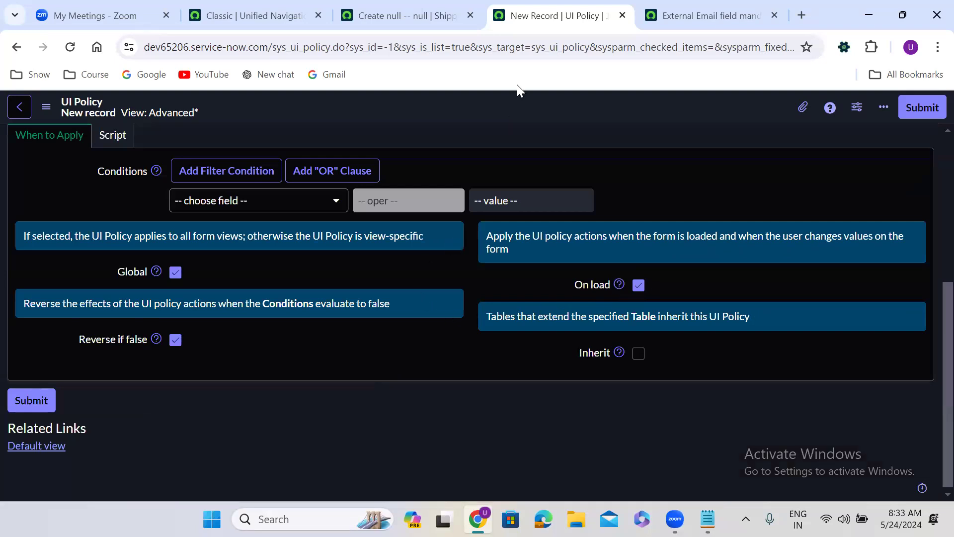
pyautogui.rightClick(508, 97)
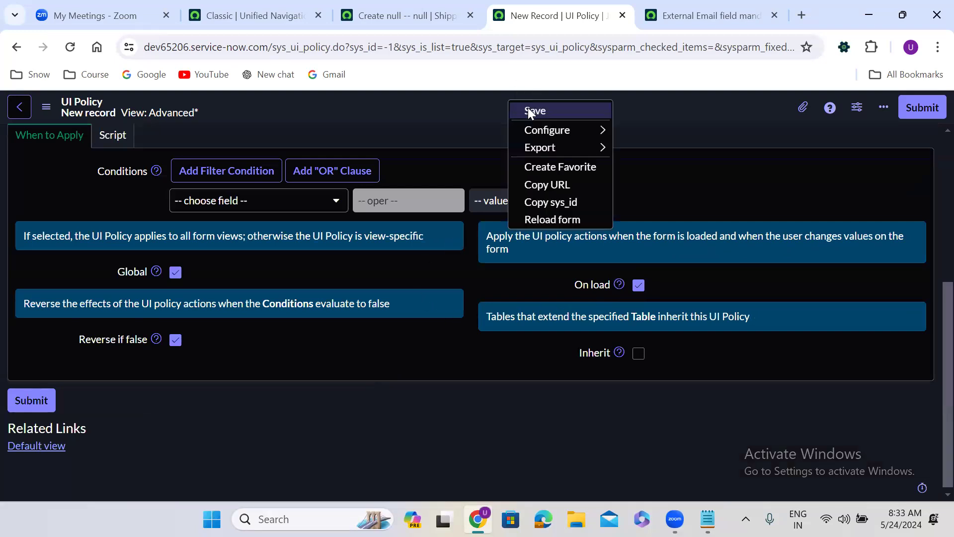
pyautogui.click(528, 107)
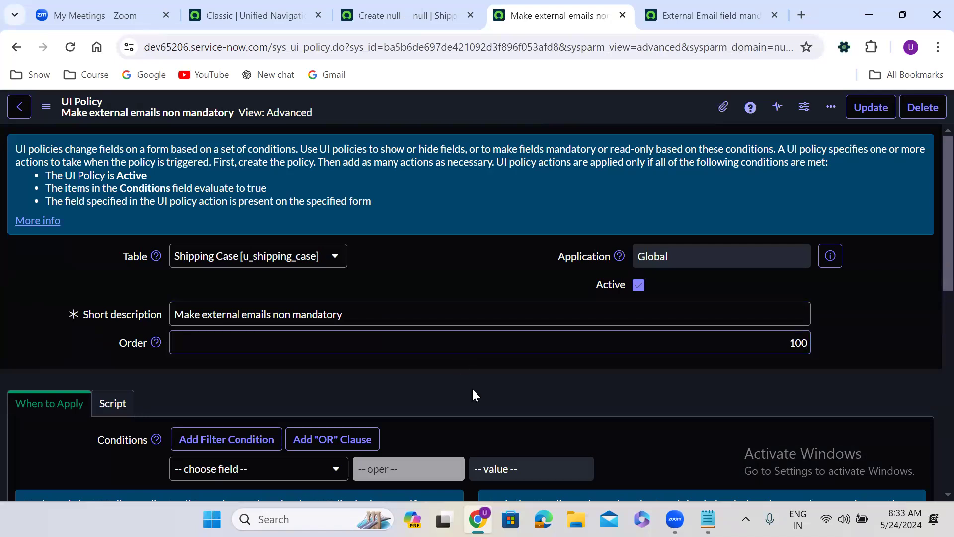
pyautogui.scroll(-15, 473, 387)
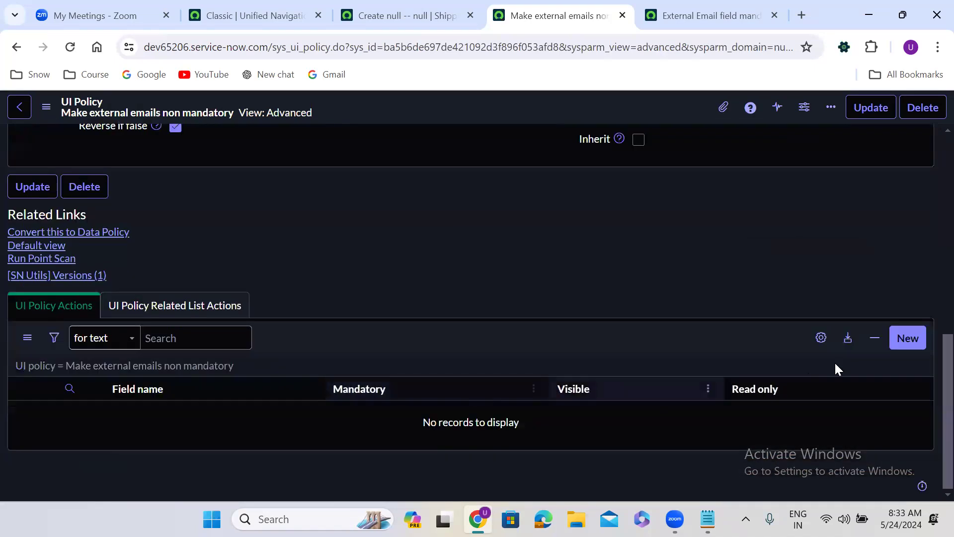
pyautogui.click(900, 343)
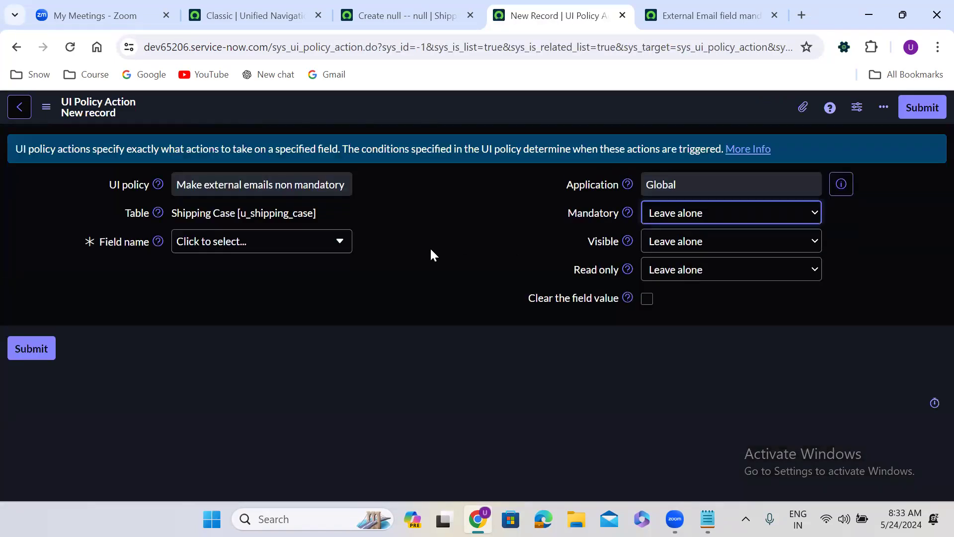
# Submit a policy action setting the External Emails field's Mandatory to False
pyautogui.click(270, 243)
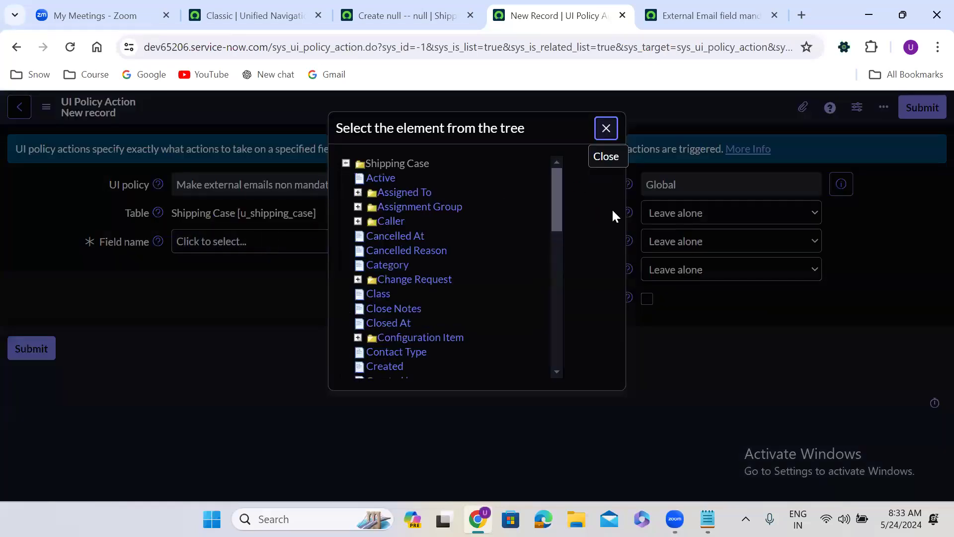
pyautogui.moveTo(560, 188); pyautogui.dragTo(558, 222)
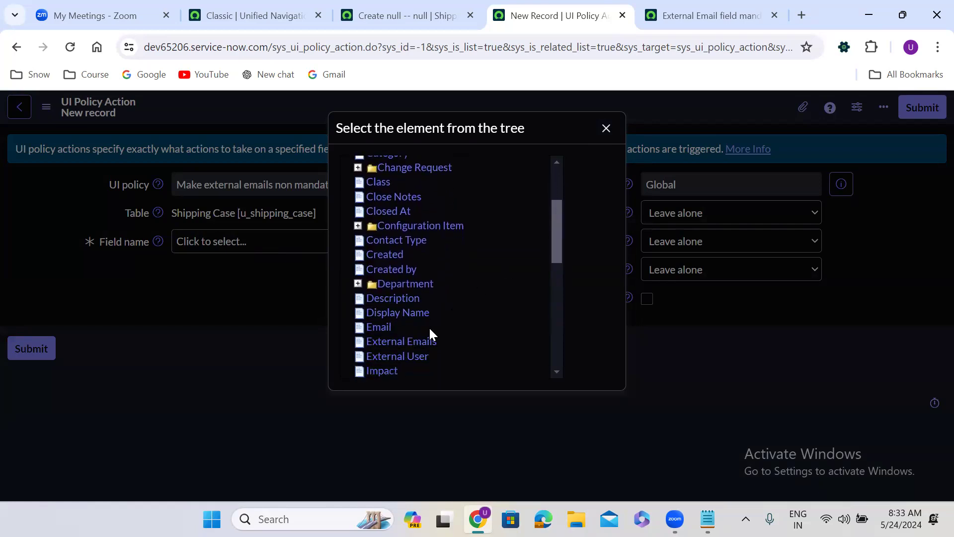
pyautogui.click(416, 342)
pyautogui.click(696, 211)
pyautogui.click(679, 257)
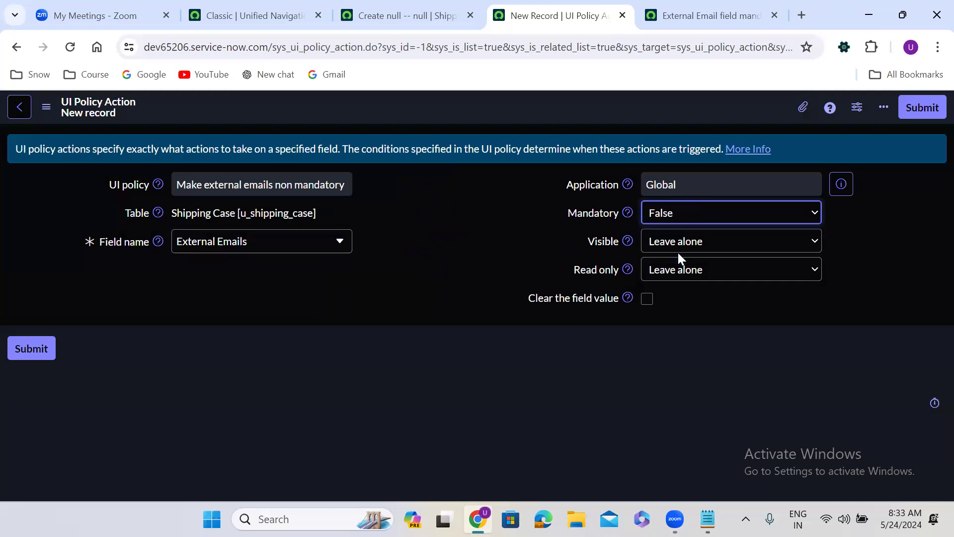
pyautogui.click(923, 109)
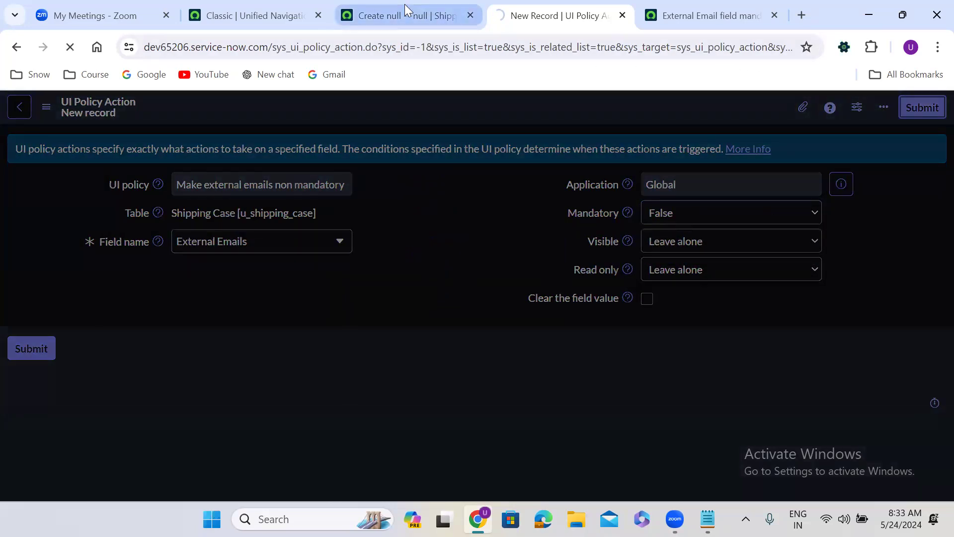
pyautogui.click(405, 6)
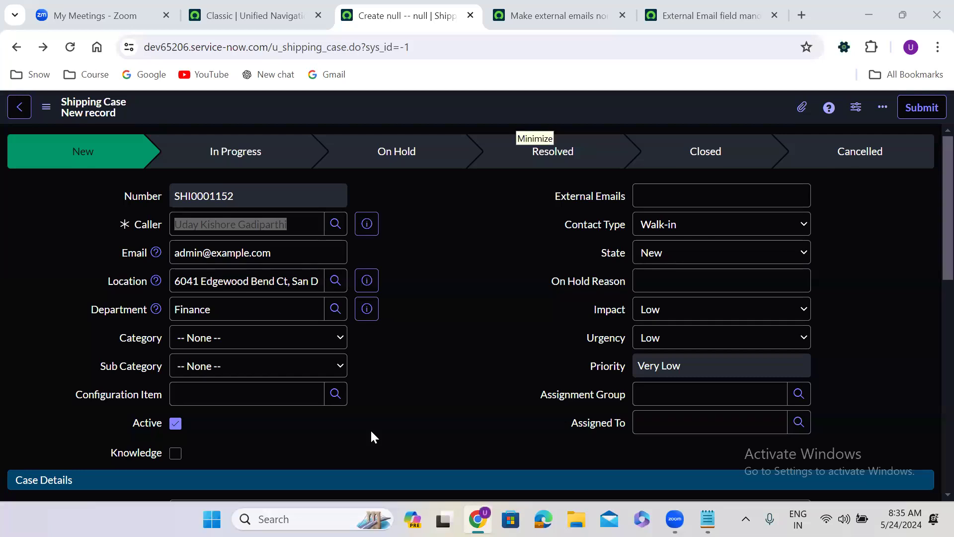
# Duplicate the Shipping Case tab and start a new UI policy from the form's Configure menu
pyautogui.rightClick(412, 15)
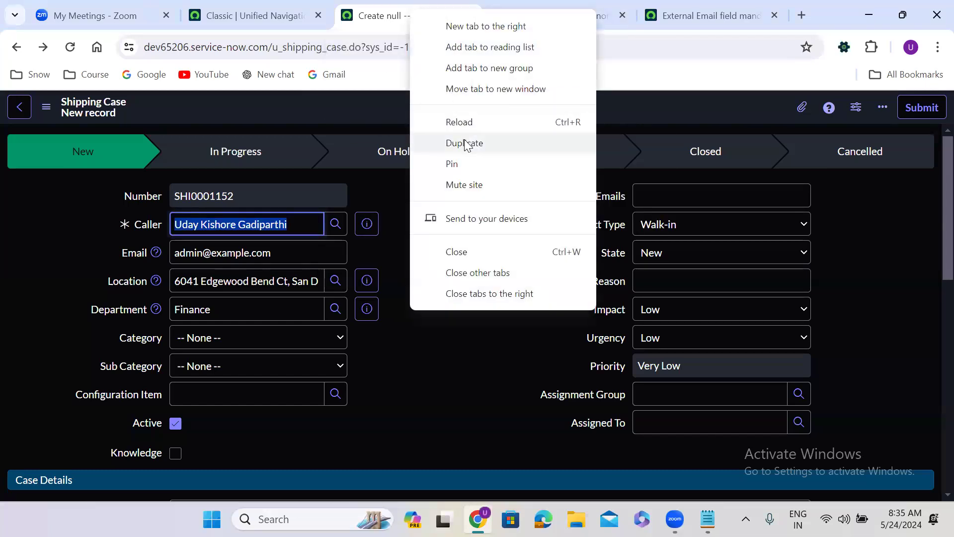
pyautogui.click(465, 143)
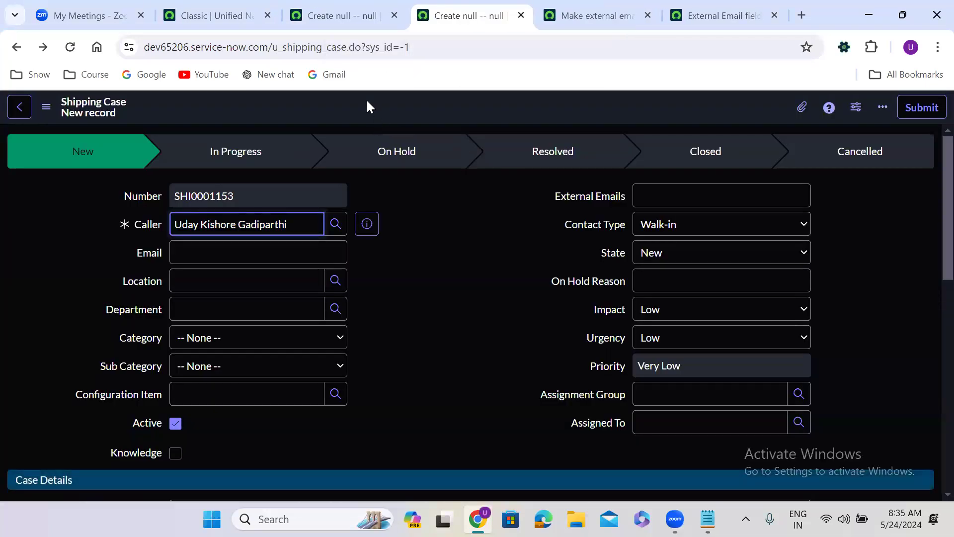
pyautogui.rightClick(368, 101)
pyautogui.moveTo(428, 139)
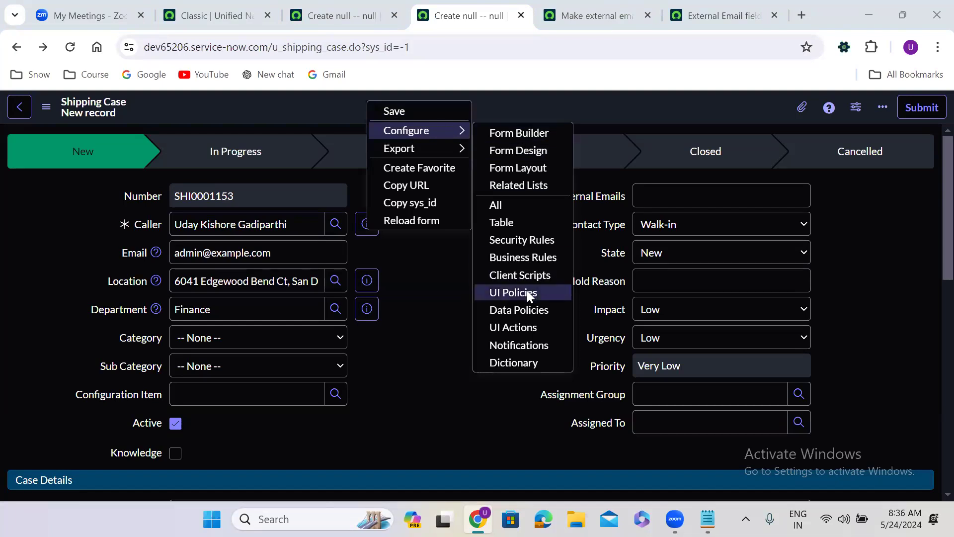
pyautogui.click(527, 291)
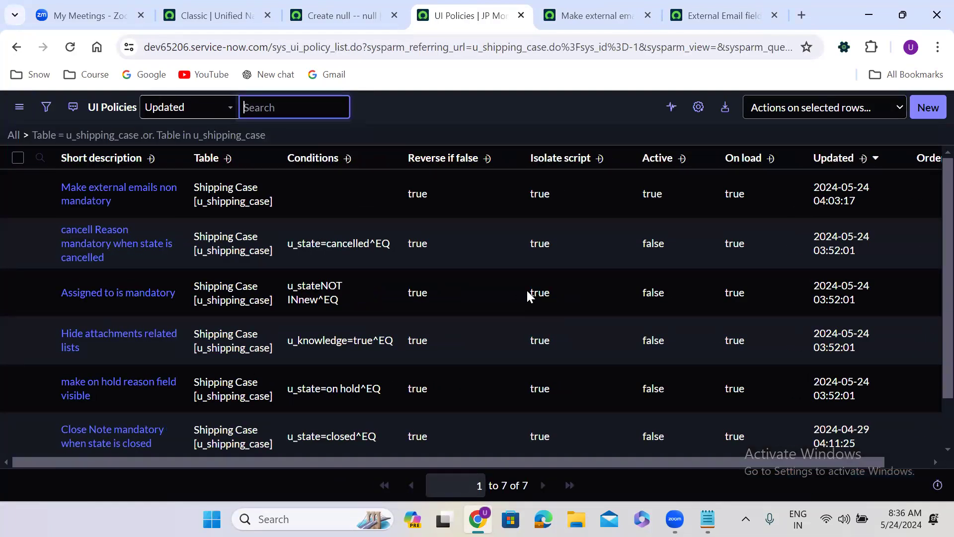
pyautogui.click(929, 107)
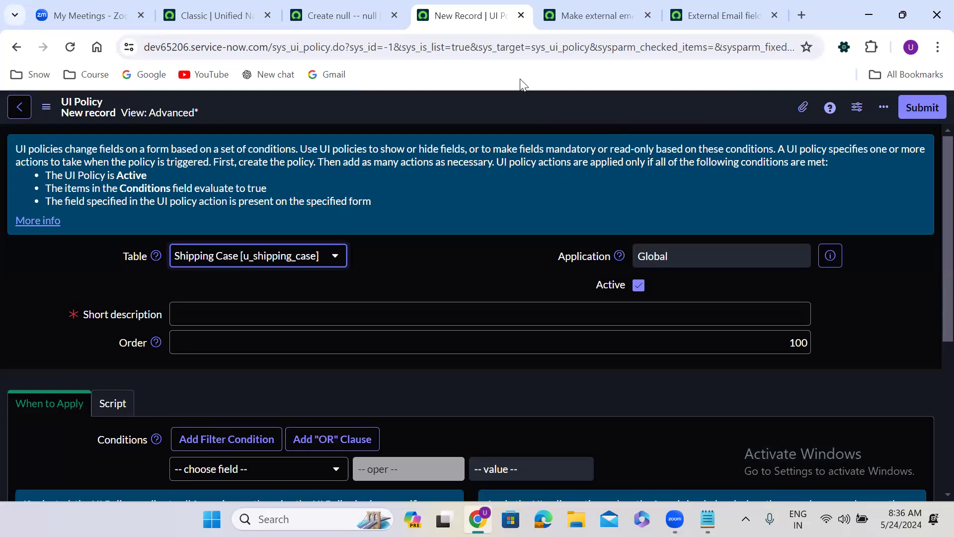
# Enter 'Populate caller details' as the UI policy's short description
pyautogui.click(250, 320)
pyautogui.write('Populate caller details')
pyautogui.click(332, 391)
pyautogui.scroll(-5, 332, 392)
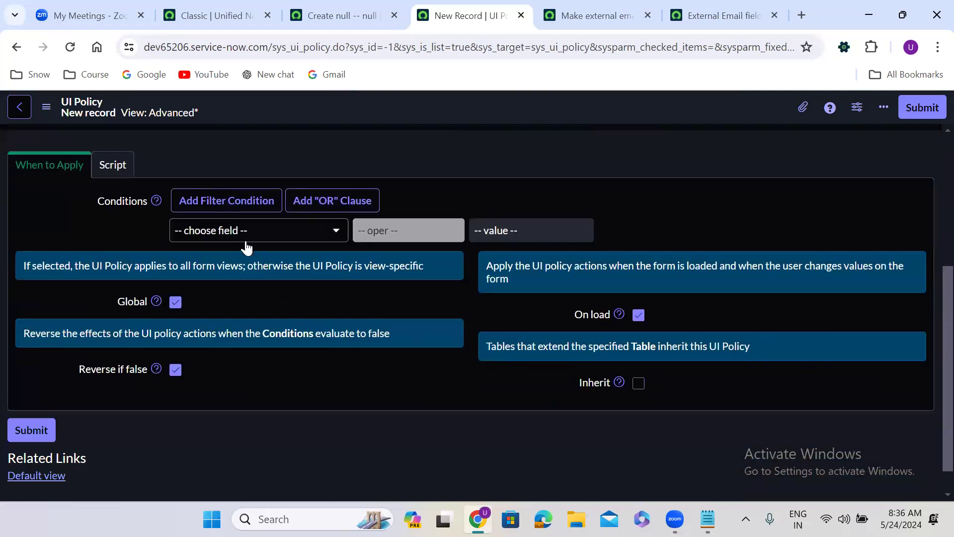
# Add the policy condition Caller is not empty
pyautogui.click(238, 235)
pyautogui.write('caller')
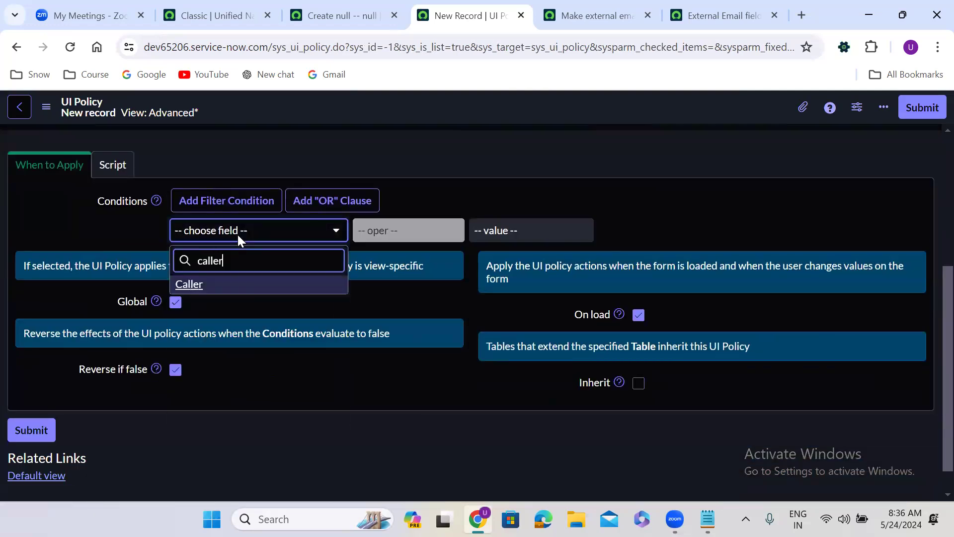
pyautogui.click(256, 287)
pyautogui.click(395, 239)
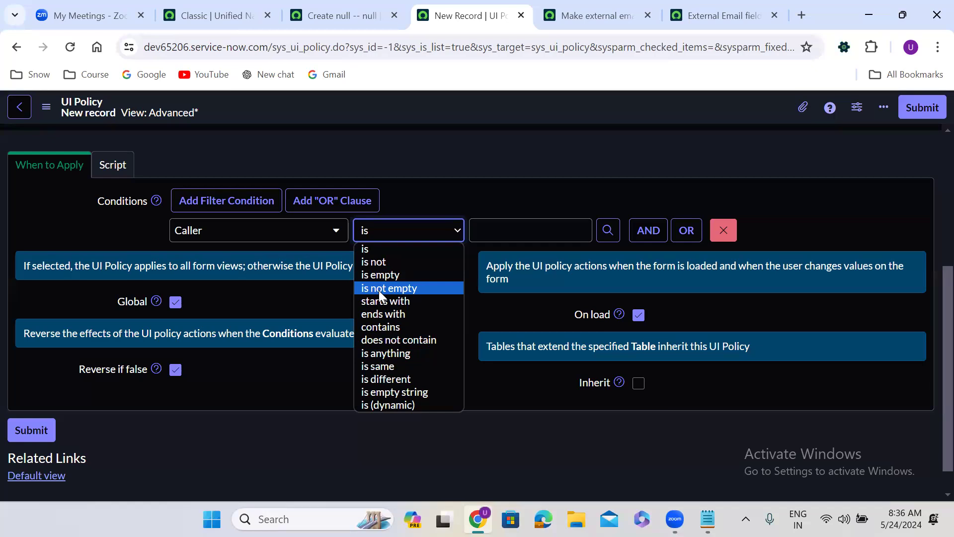
pyautogui.press('c')
pyautogui.click(393, 289)
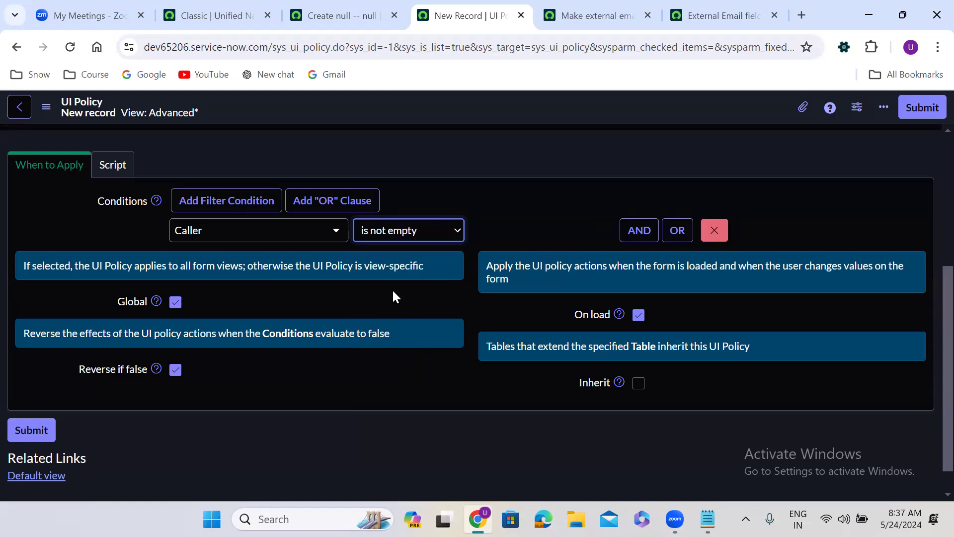
pyautogui.click(113, 166)
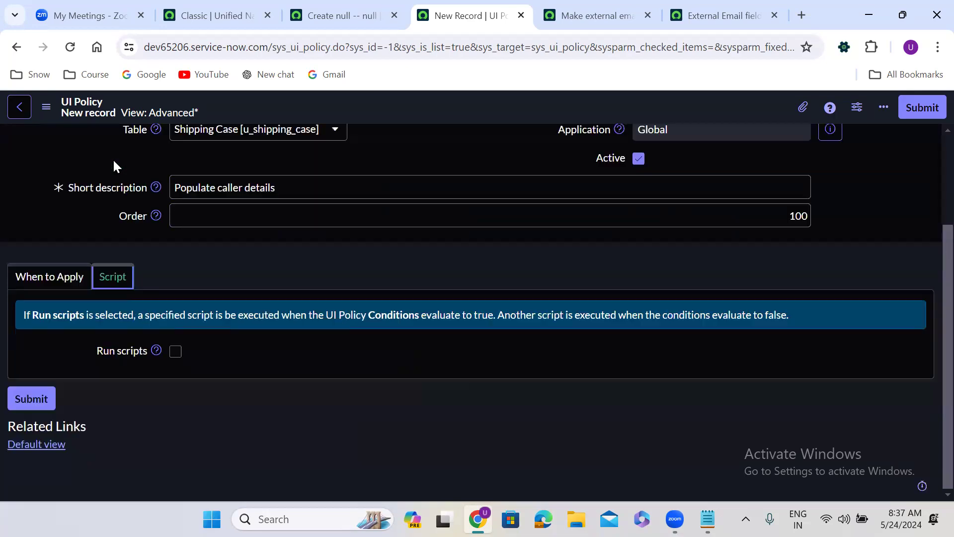
# Enable running scripts on the UI policy and open a fresh Shipping Case form
pyautogui.click(175, 352)
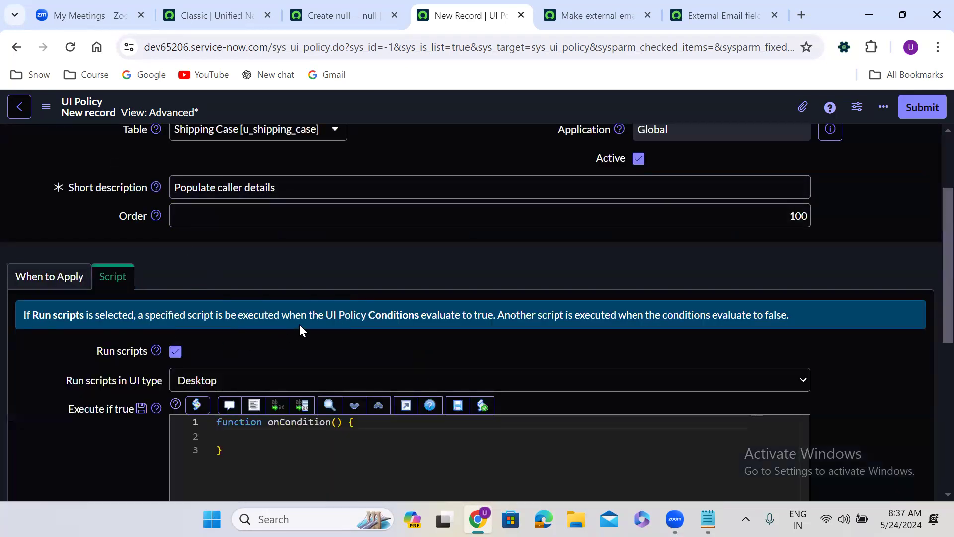
pyautogui.scroll(-2, 299, 323)
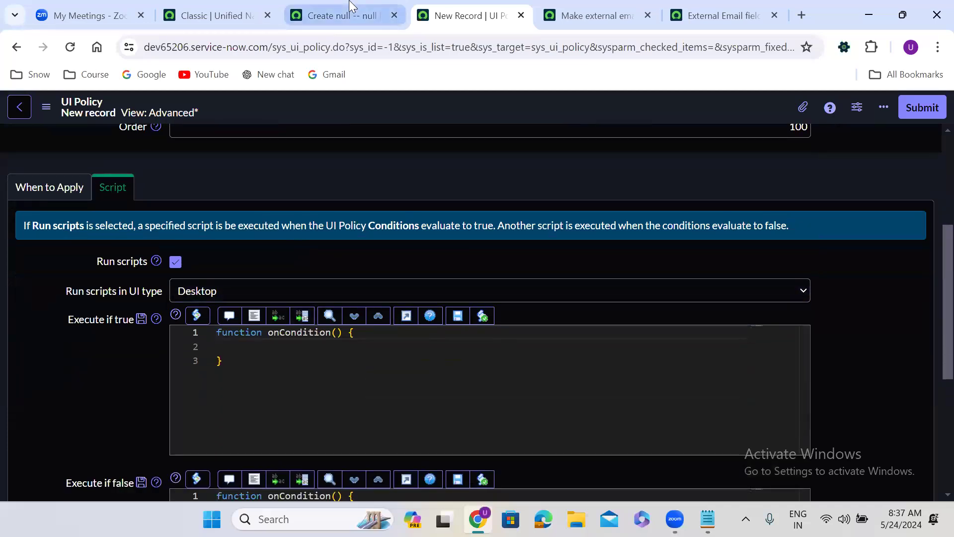
pyautogui.click(330, 6)
pyautogui.rightClick(330, 6)
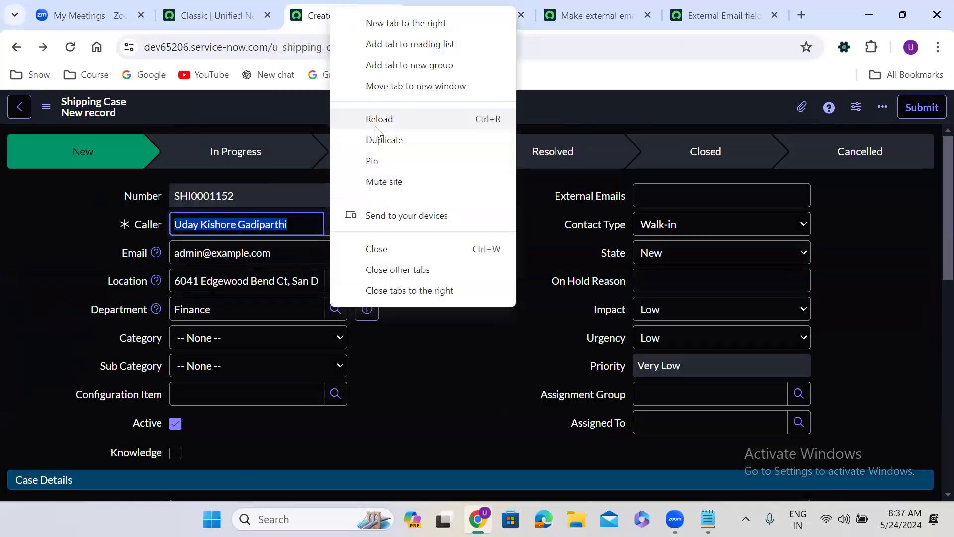
pyautogui.click(378, 140)
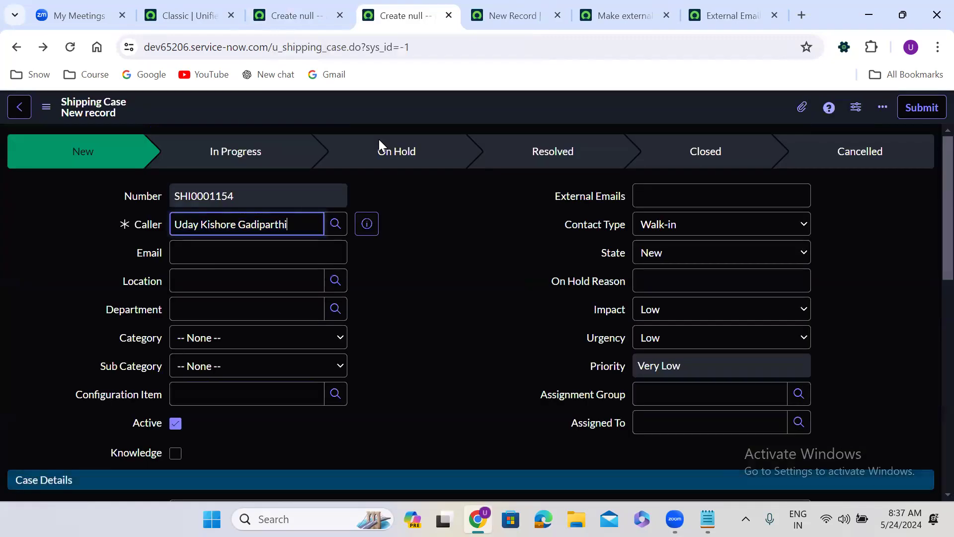
# Open the 'Populate caller values' client script in a new tab and select its script lines
pyautogui.rightClick(362, 109)
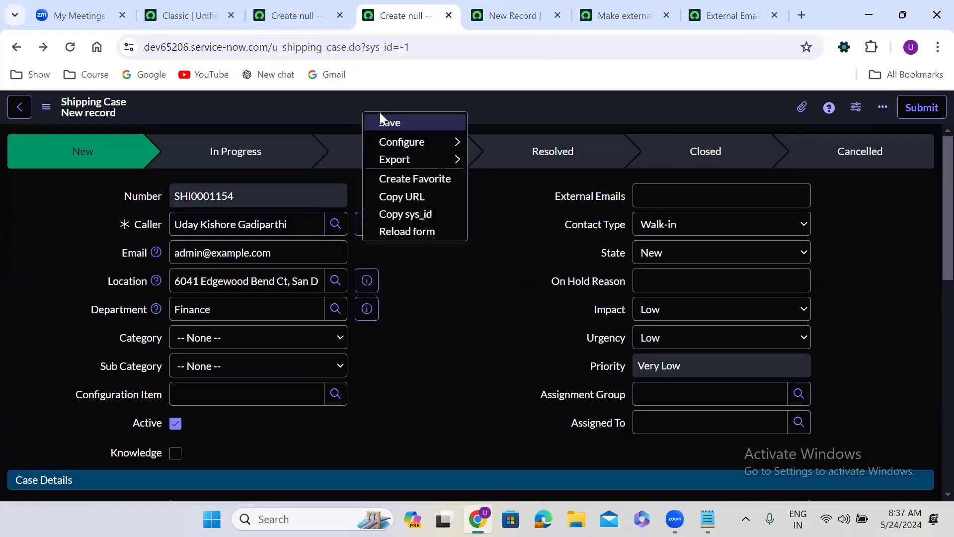
pyautogui.moveTo(437, 141)
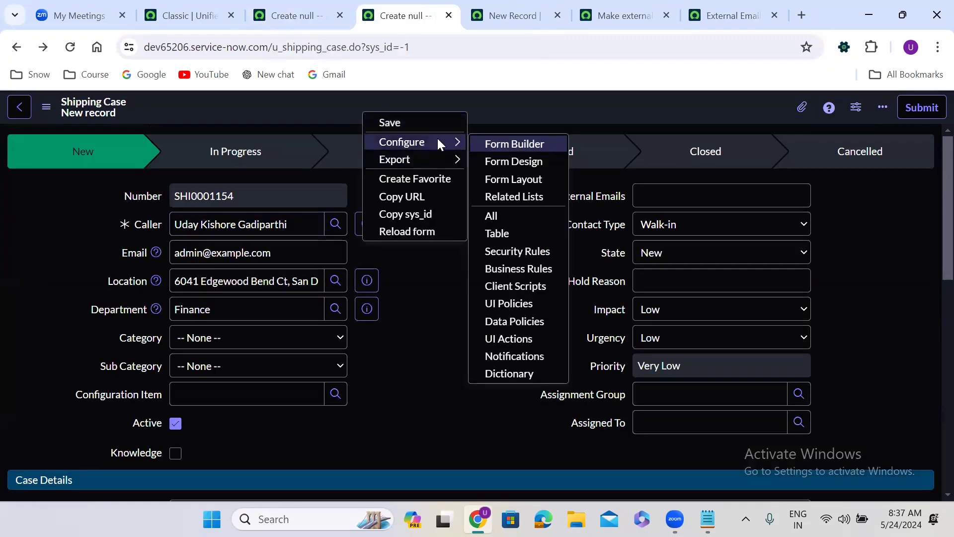
pyautogui.click(526, 286)
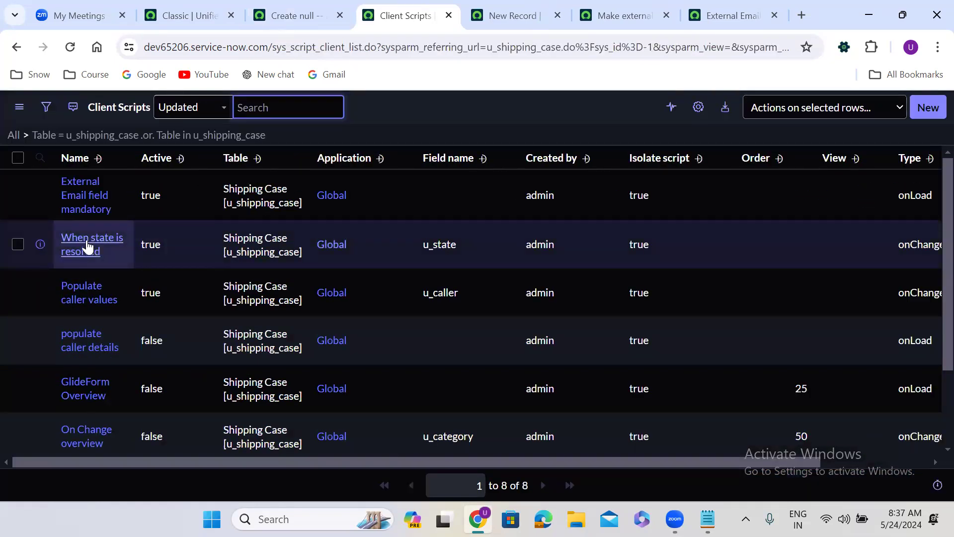
pyautogui.middleClick(85, 286)
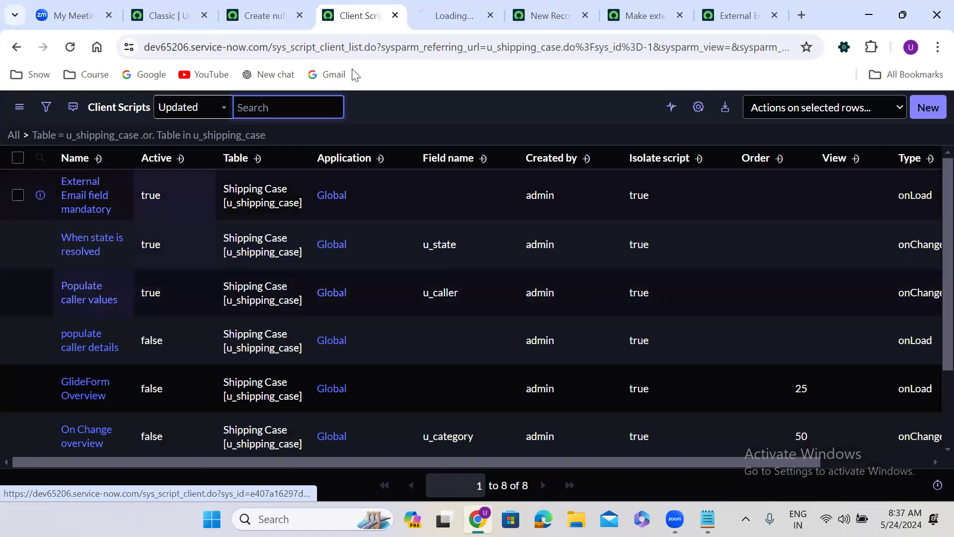
pyautogui.click(433, 6)
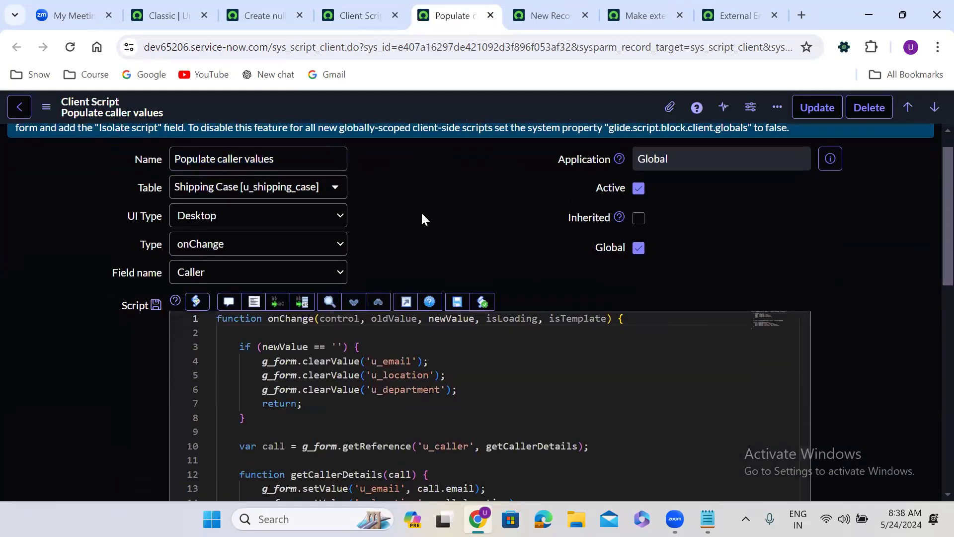
pyautogui.scroll(-5, 420, 211)
pyautogui.moveTo(240, 208); pyautogui.dragTo(281, 297)
pyautogui.hotkey('ctrl', 'c')
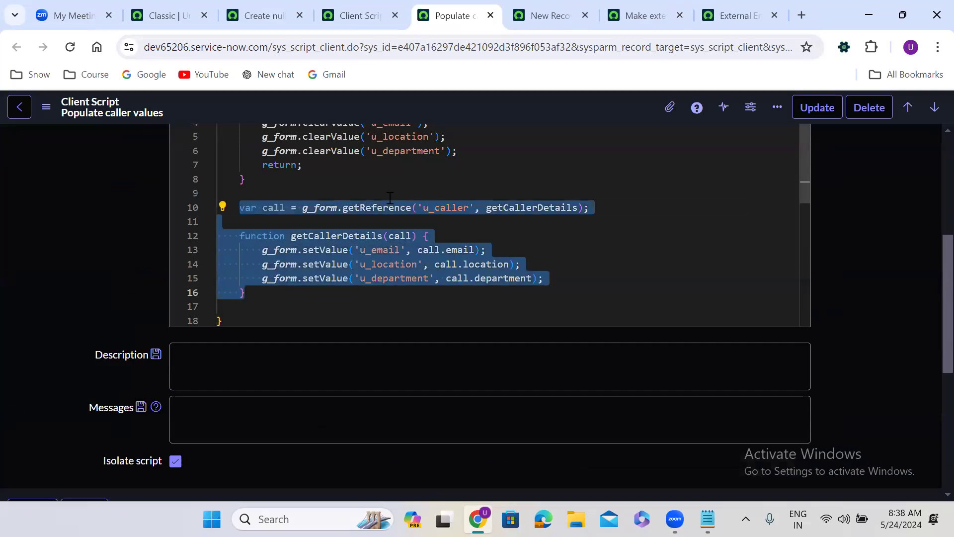
# Paste the caller-details getReference code into the UI policy's Execute if true script
pyautogui.click(538, 15)
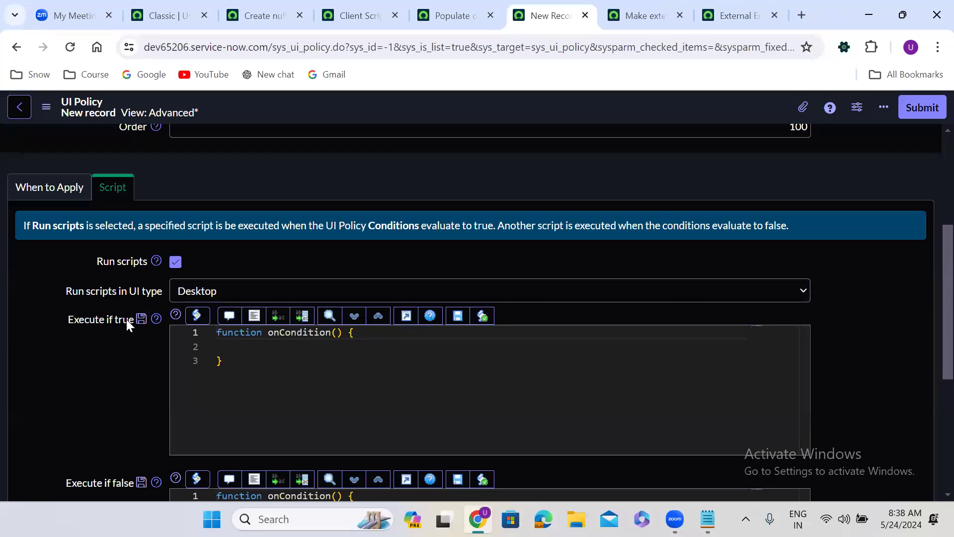
pyautogui.click(220, 345)
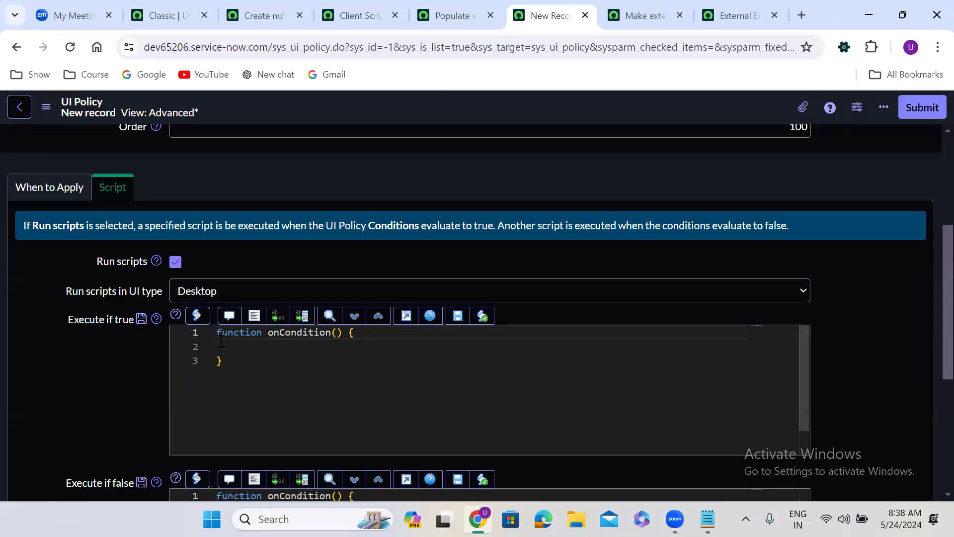
pyautogui.hotkey('ctrl', 'v')
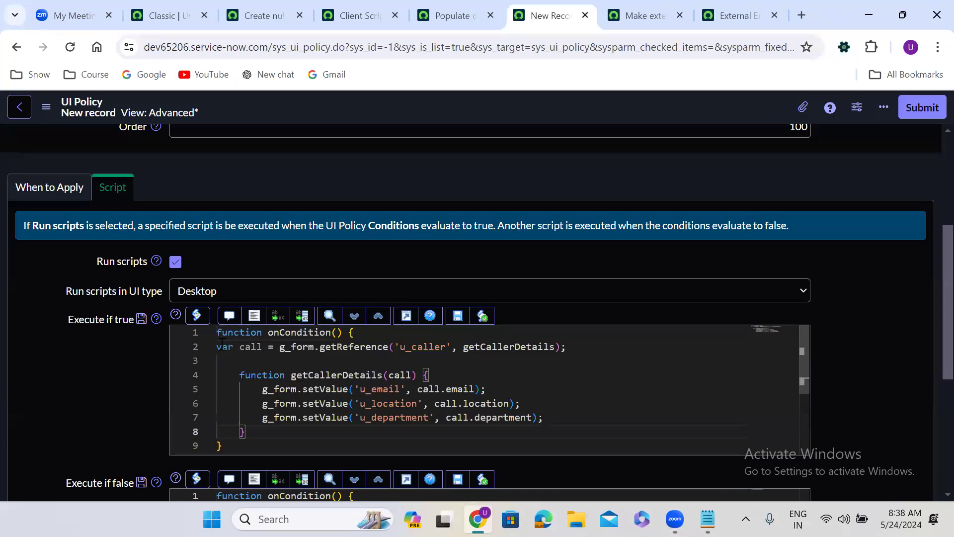
# Copy the clearValue lines for email, location and department into Execute if false and format them
pyautogui.click(446, 10)
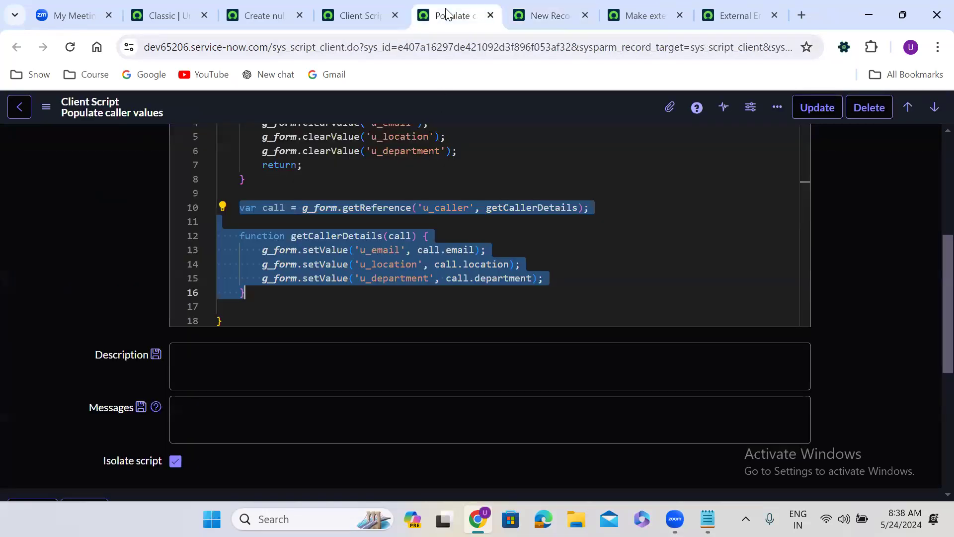
pyautogui.click(388, 185)
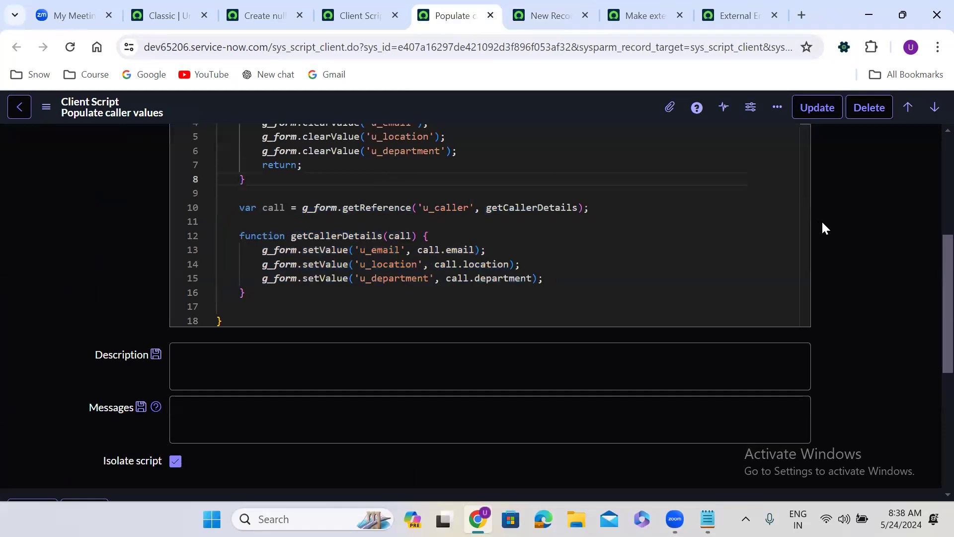
pyautogui.scroll(2, 824, 226)
pyautogui.moveTo(252, 212); pyautogui.dragTo(477, 242)
pyautogui.hotkey('ctrl', 'c')
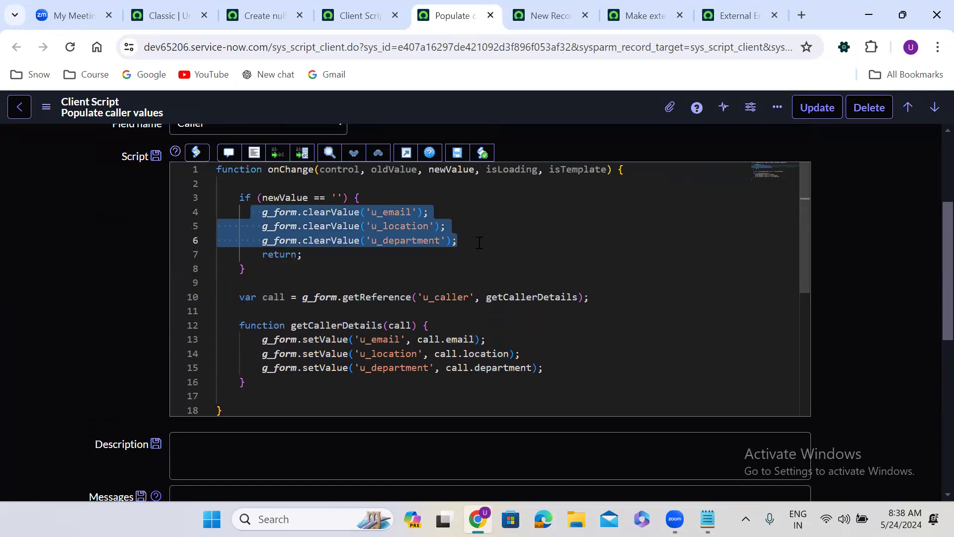
pyautogui.click(547, 16)
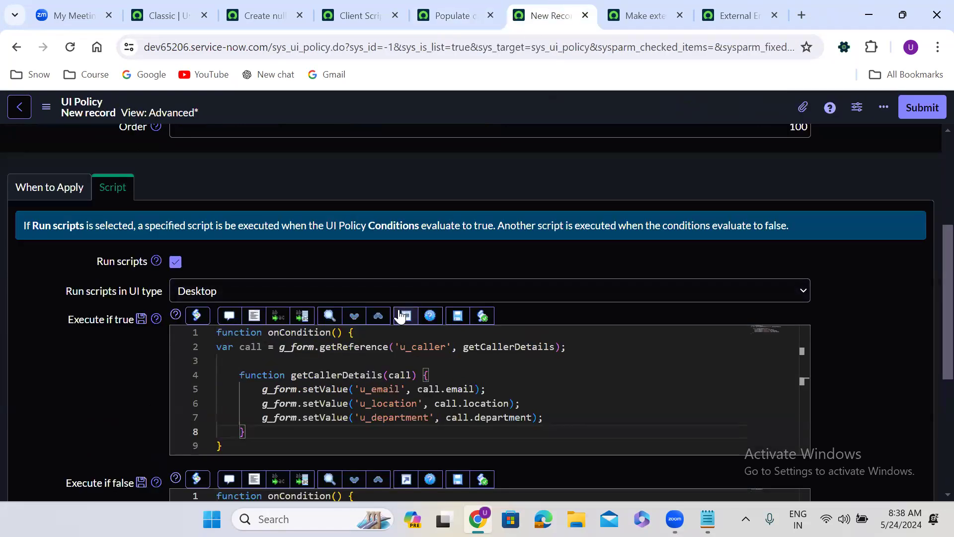
pyautogui.scroll(-2, 85, 382)
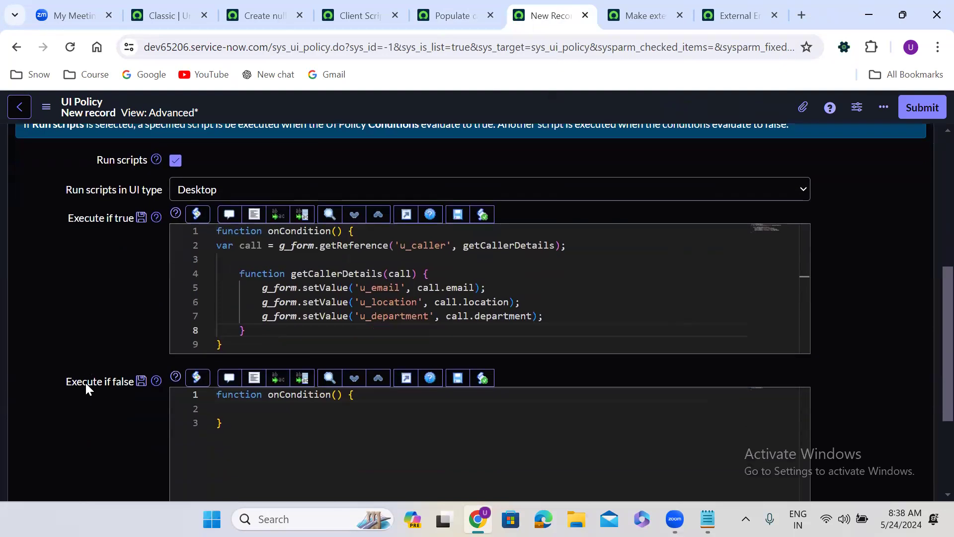
pyautogui.scroll(-1, 85, 383)
pyautogui.click(222, 360)
pyautogui.hotkey('ctrl', 'v')
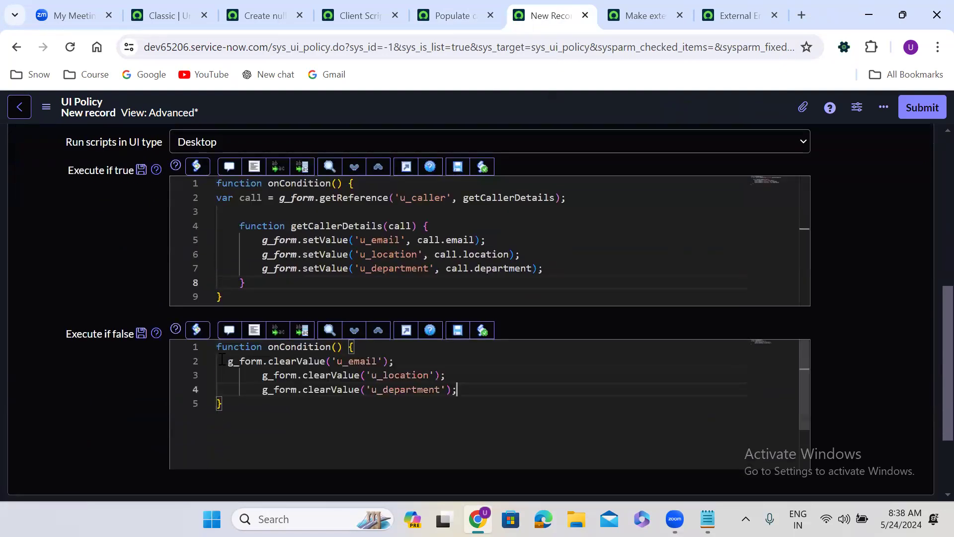
pyautogui.click(253, 331)
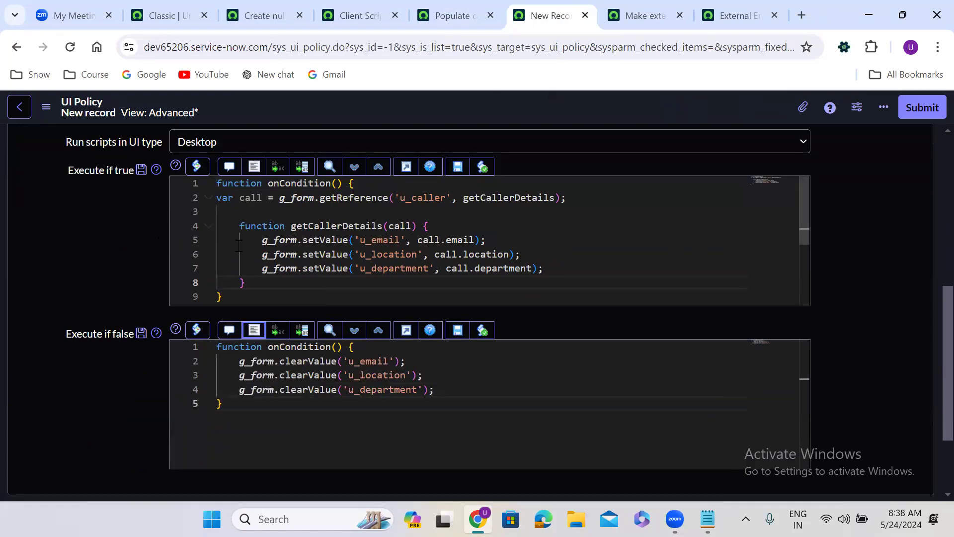
pyautogui.scroll(2, 141, 225)
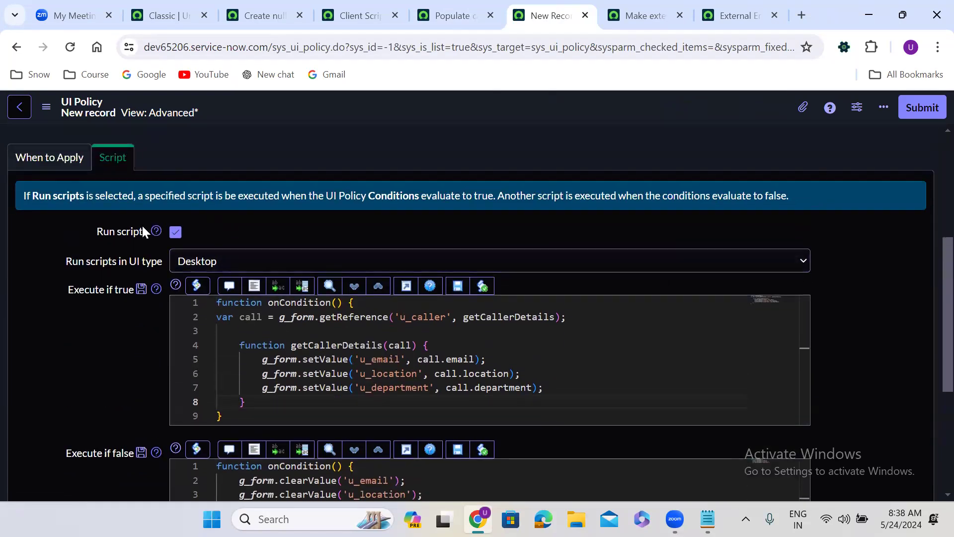
# Check the 'Caller is not empty' condition and save the 'Populate caller details' UI policy
pyautogui.click(47, 158)
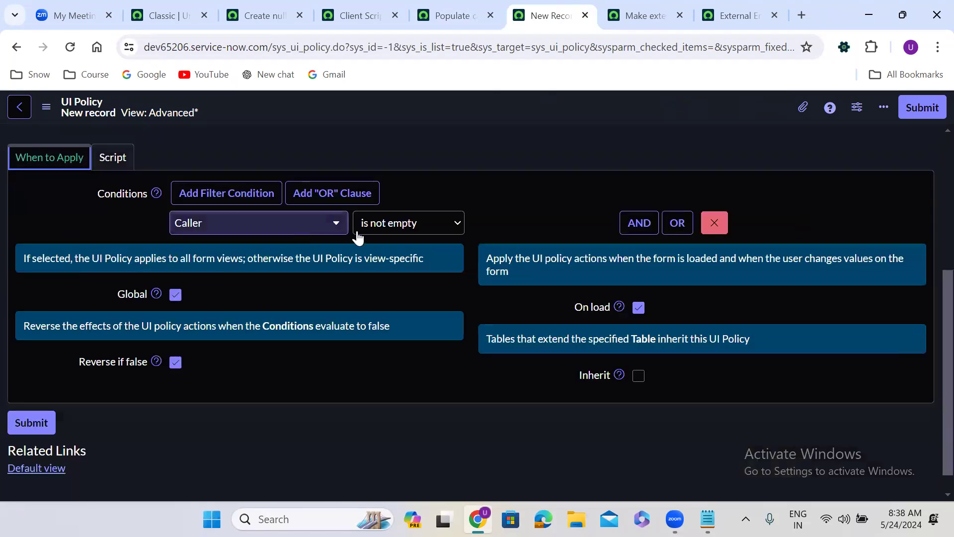
pyautogui.click(123, 167)
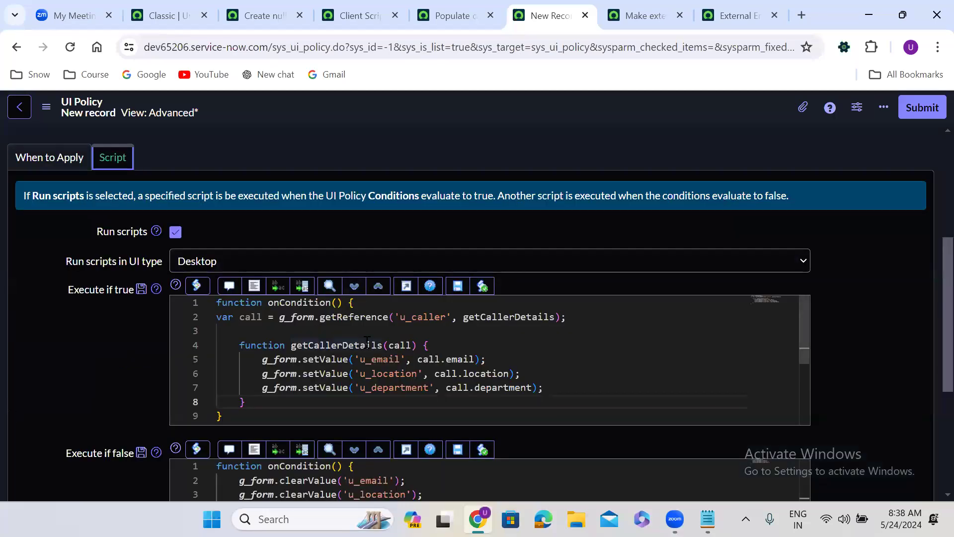
pyautogui.scroll(-3, 121, 370)
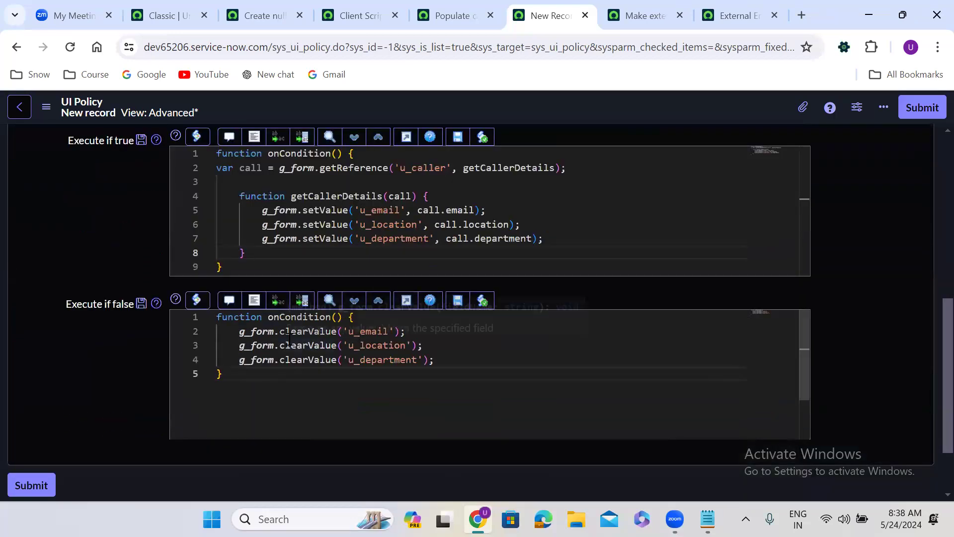
pyautogui.rightClick(464, 103)
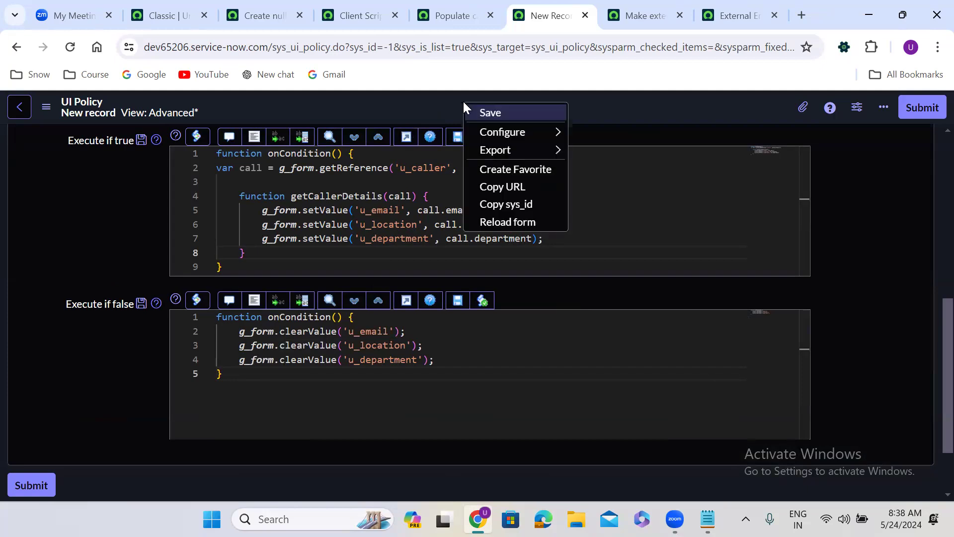
pyautogui.click(490, 114)
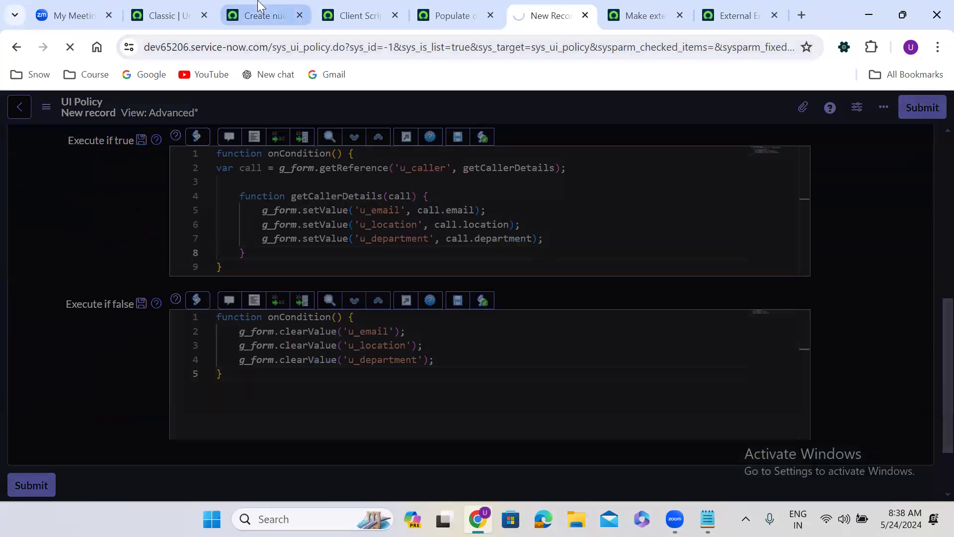
pyautogui.click(259, 7)
# Reload the Shipping Case form, then uncheck Active on 'Populate caller values' and save it
pyautogui.click(71, 48)
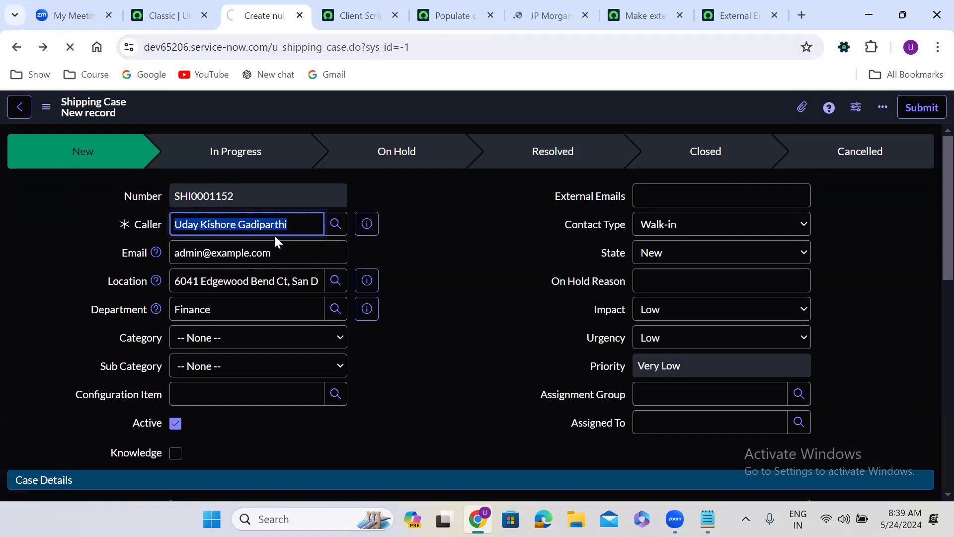
pyautogui.tripleClick(231, 227)
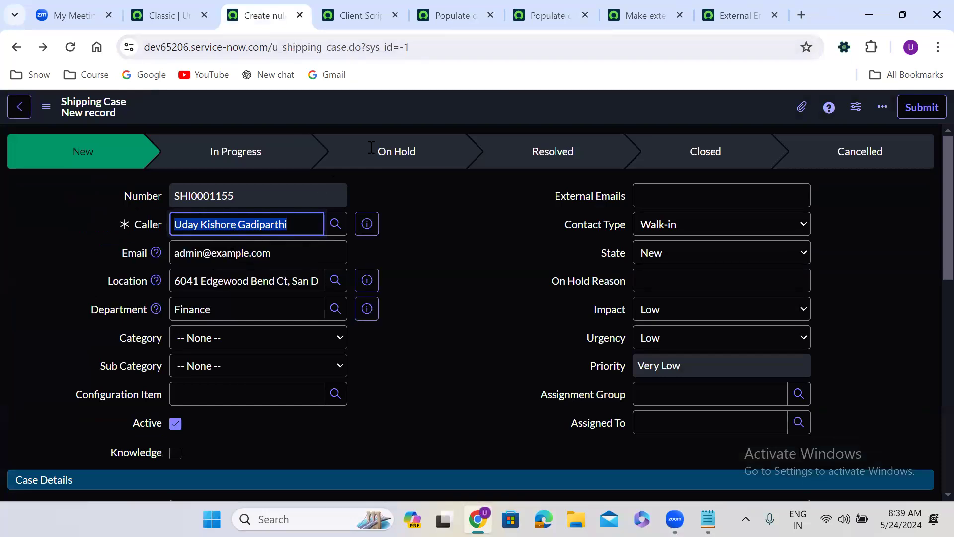
pyautogui.click(449, 20)
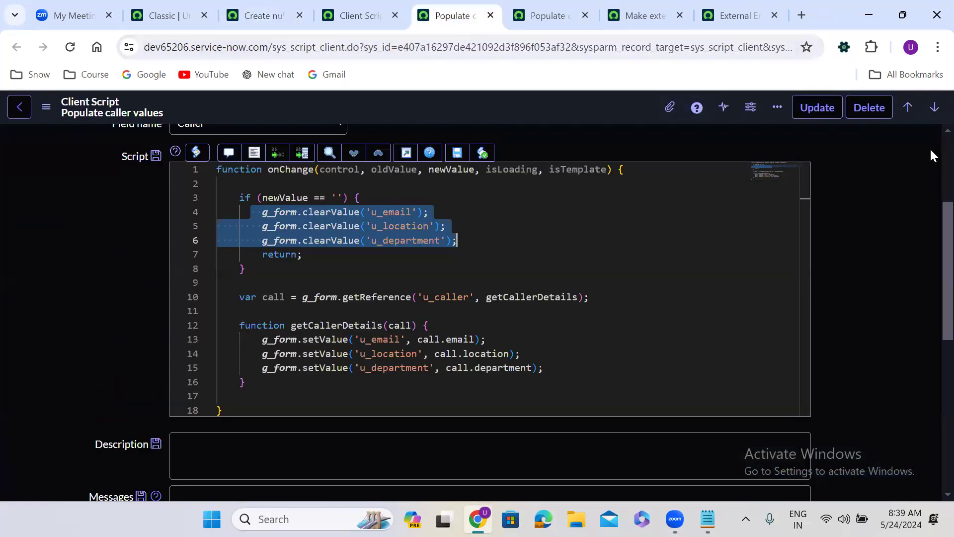
pyautogui.scroll(3, 608, 222)
pyautogui.click(639, 218)
pyautogui.rightClick(486, 110)
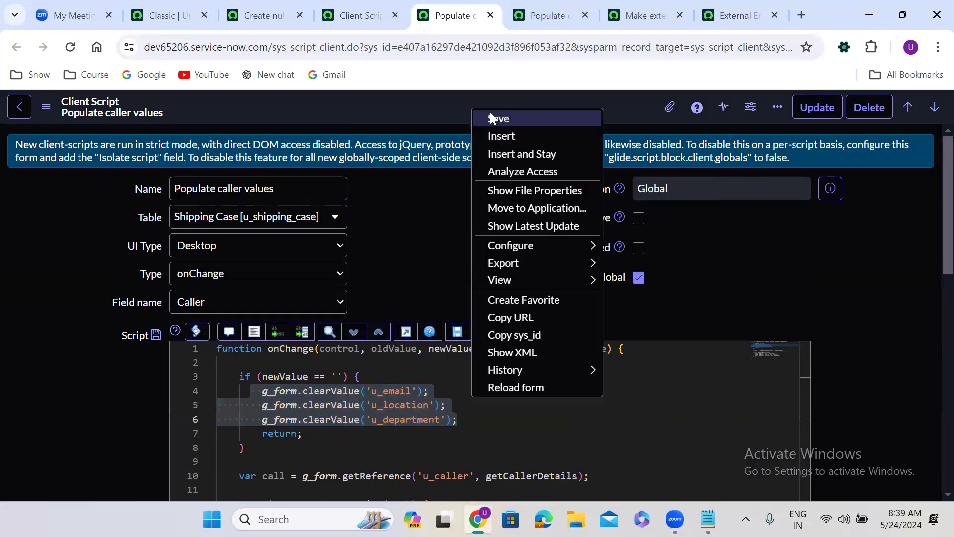
pyautogui.click(493, 117)
pyautogui.click(263, 15)
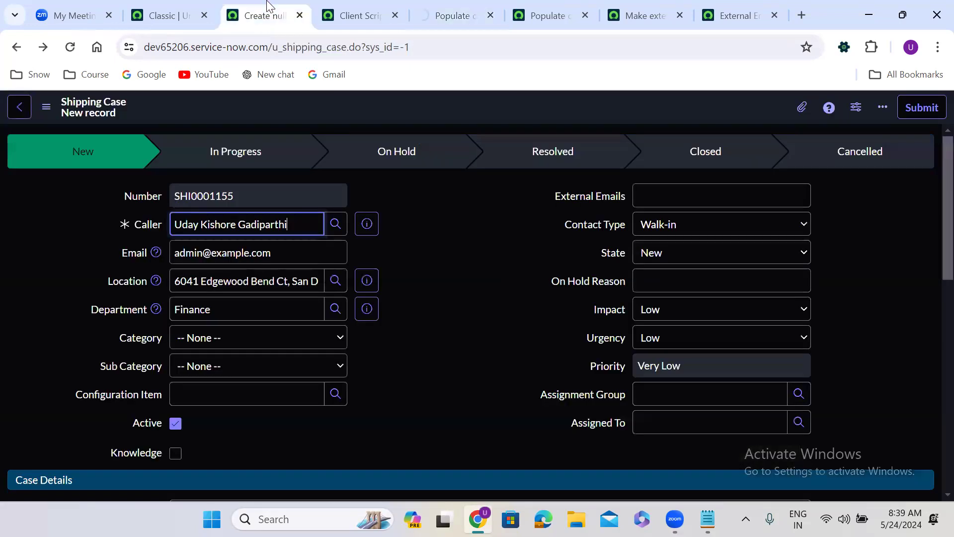
# Reload the form, pick a caller by name, then clear the Caller to empty its details
pyautogui.click(70, 47)
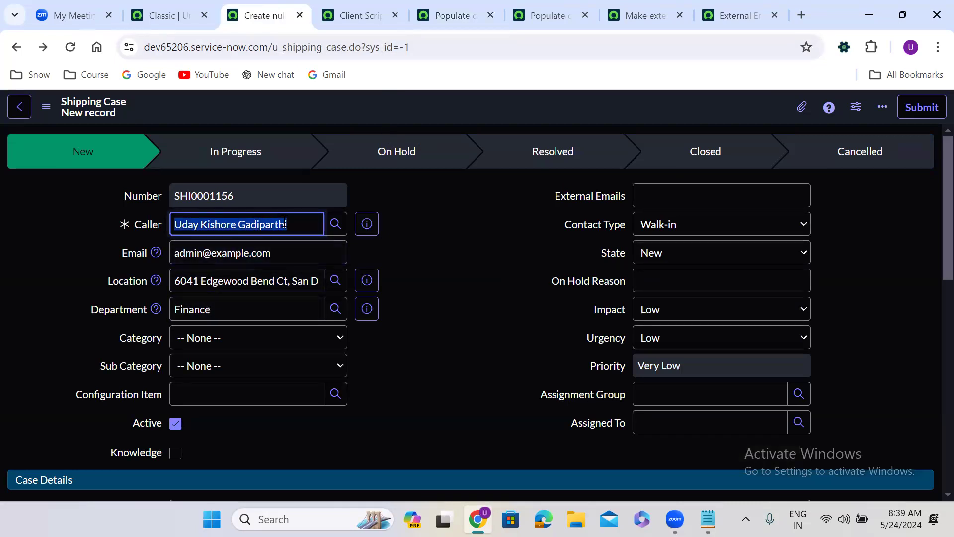
pyautogui.write('akhil')
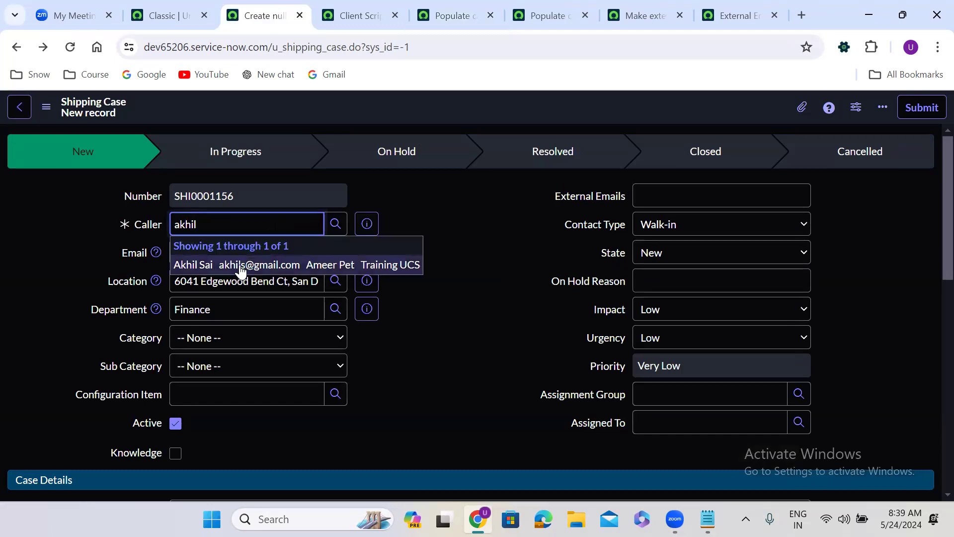
pyautogui.click(239, 264)
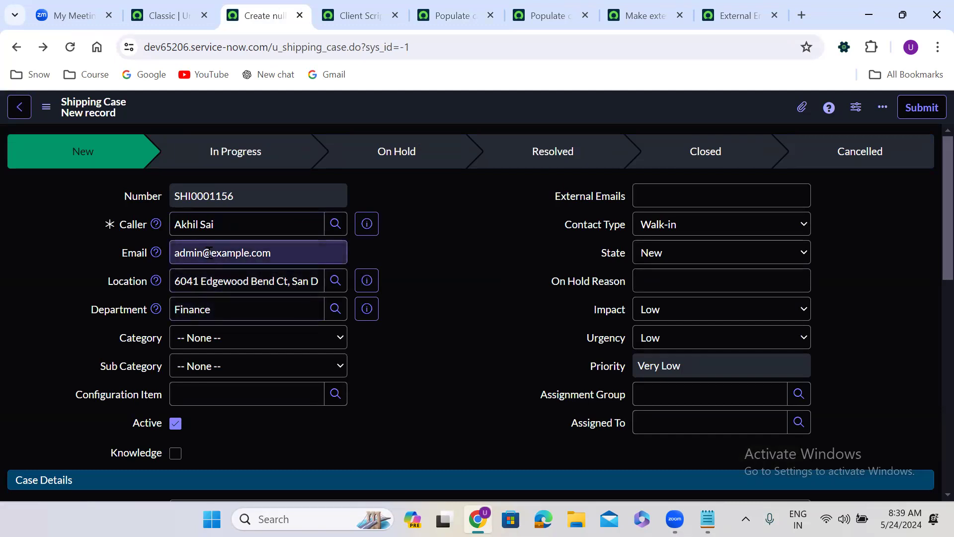
pyautogui.tripleClick(209, 225)
pyautogui.press('BackSpace')
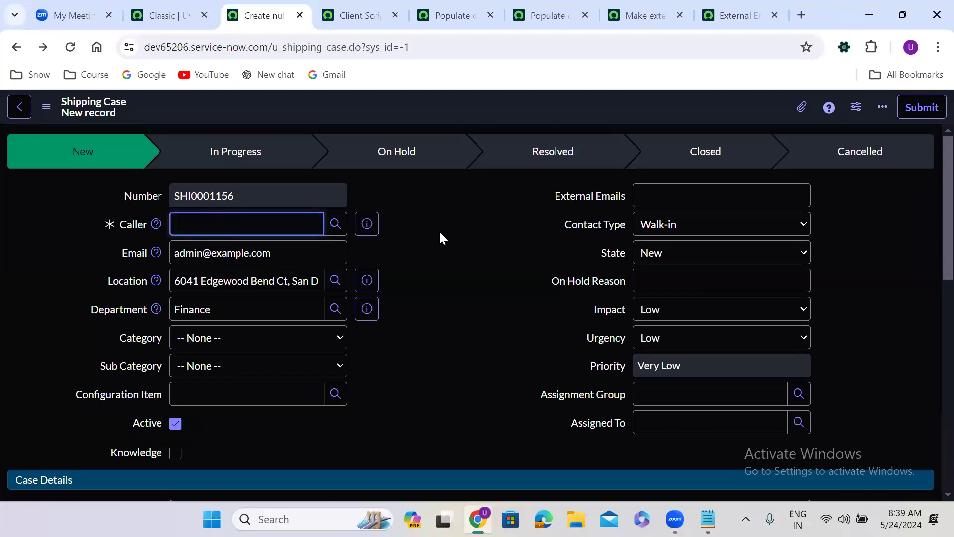
pyautogui.click(440, 233)
# Re-pick the original caller, then replace it with another user found by name search
pyautogui.click(240, 225)
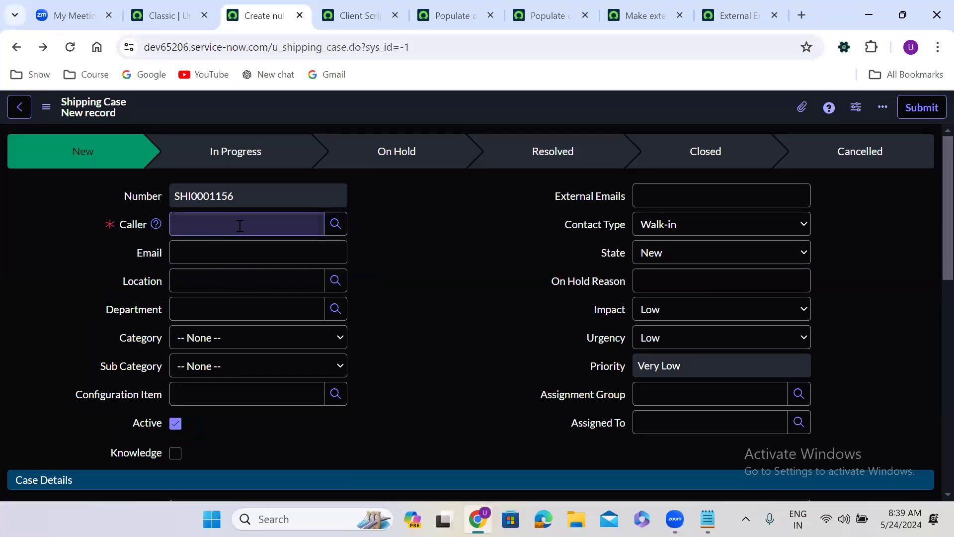
pyautogui.write('**')
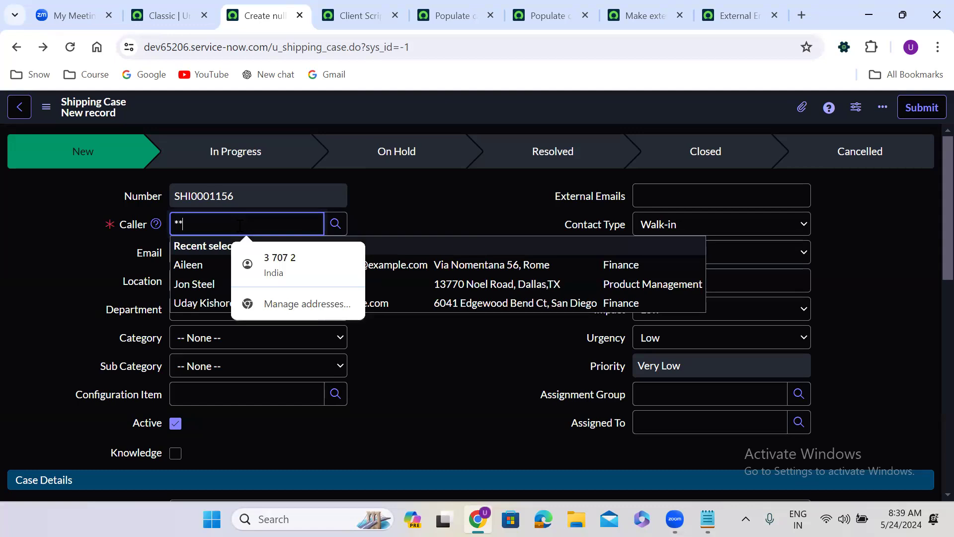
pyautogui.click(208, 304)
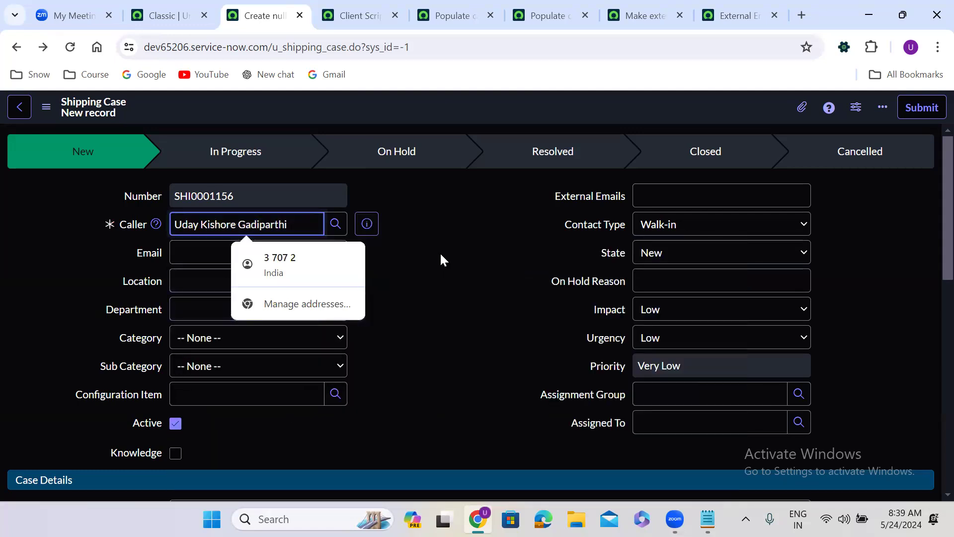
pyautogui.moveTo(289, 224); pyautogui.dragTo(173, 224)
pyautogui.write('akhil')
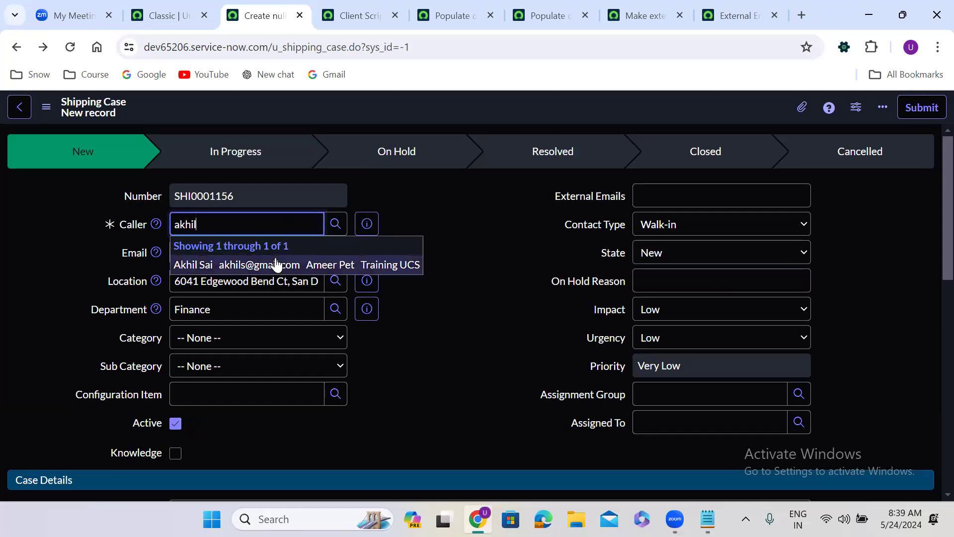
pyautogui.click(272, 264)
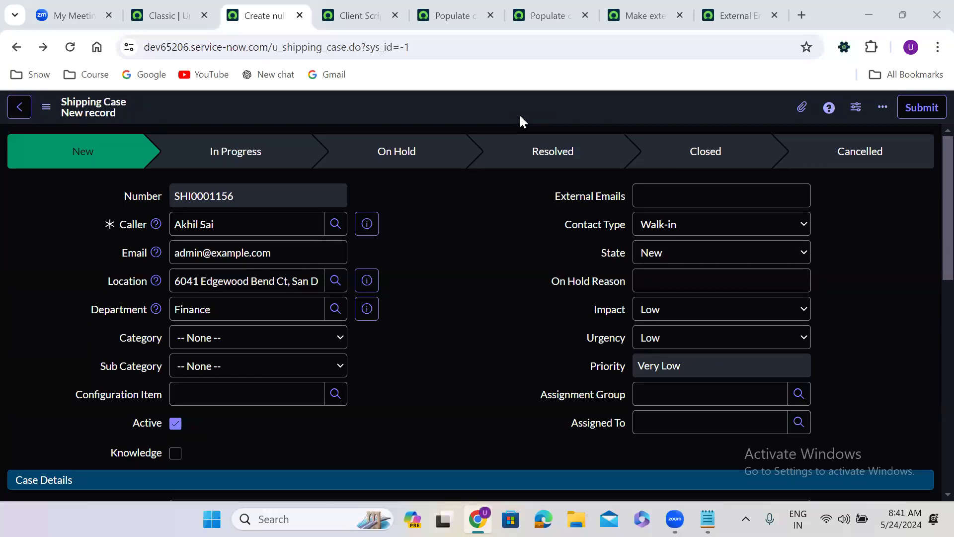
# Open the 'Populate caller details' UI policy and review its Caller condition operators
pyautogui.click(435, 2)
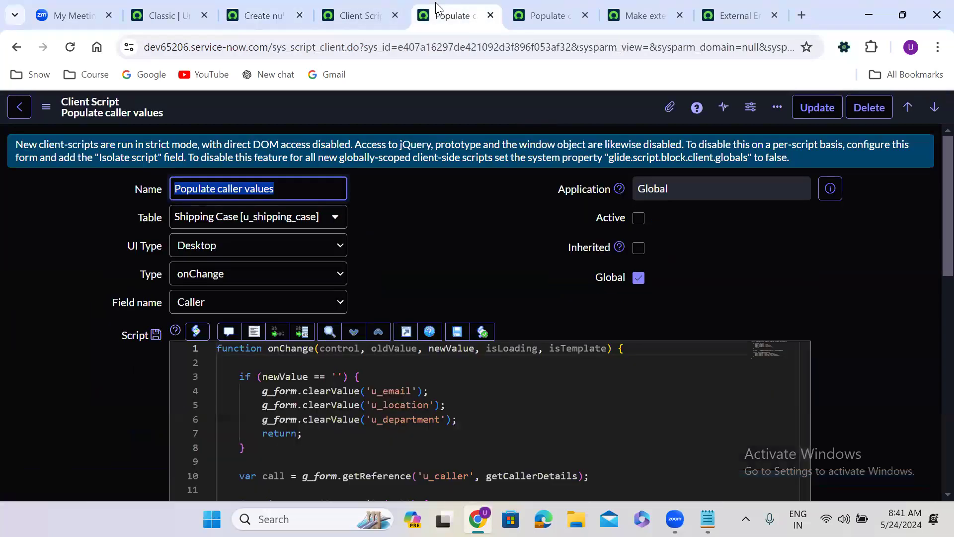
pyautogui.click(359, 6)
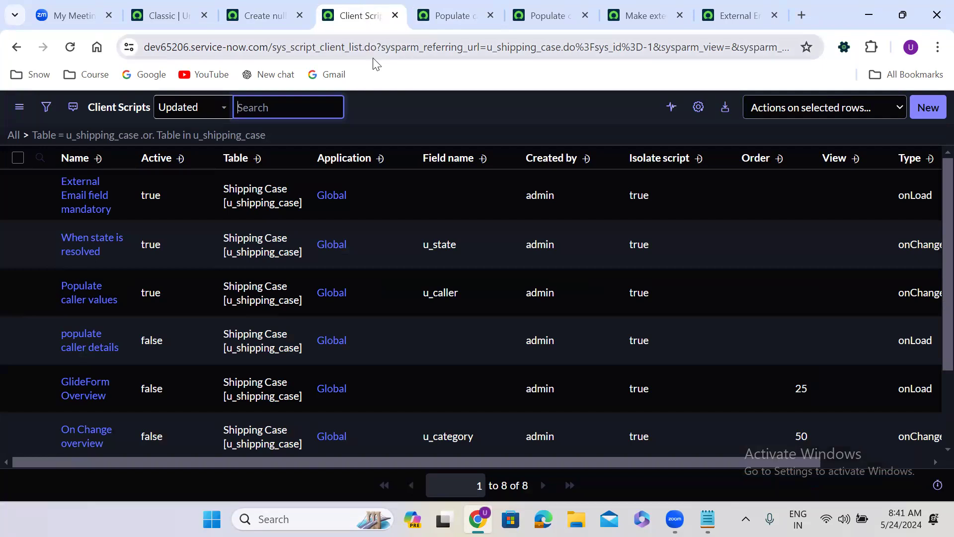
pyautogui.click(547, 15)
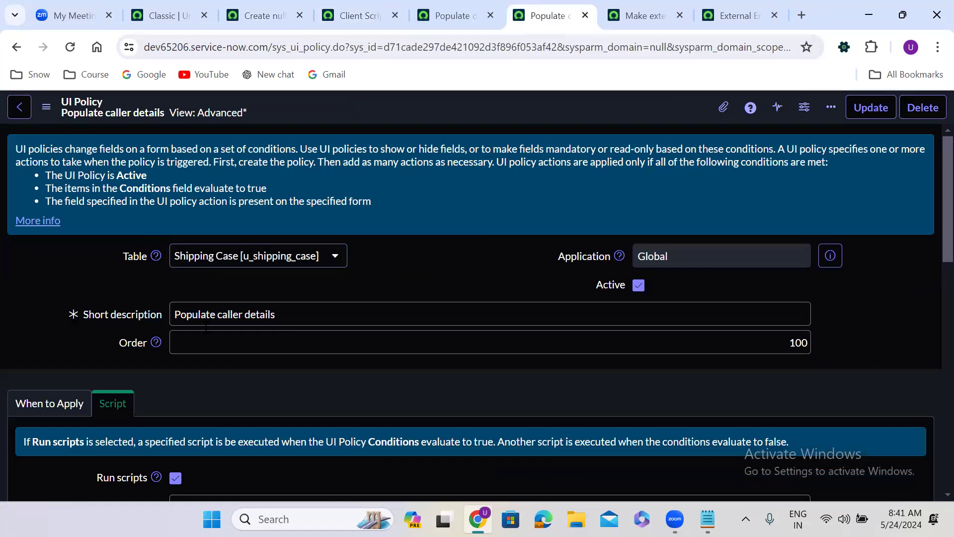
pyautogui.click(67, 405)
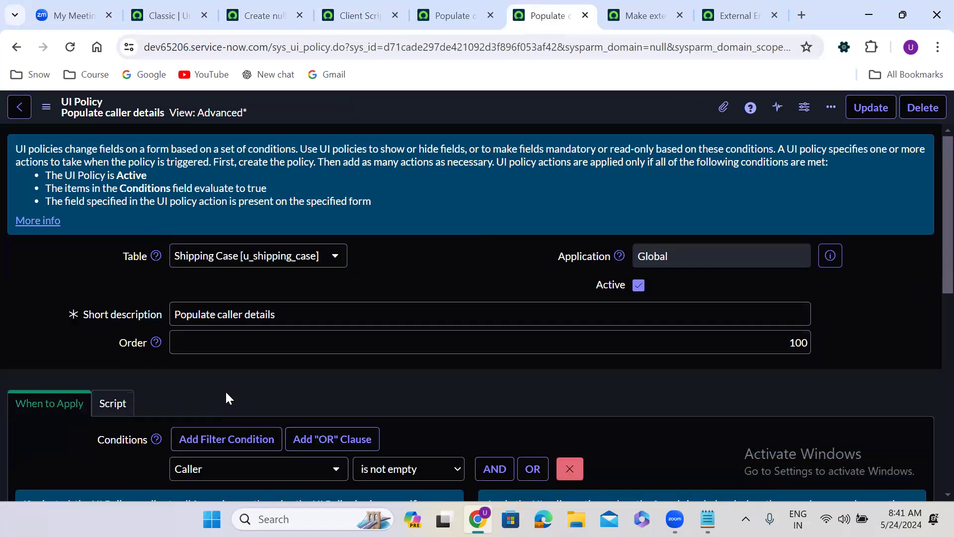
pyautogui.scroll(-2, 225, 390)
pyautogui.scroll(-2, 226, 391)
pyautogui.click(371, 263)
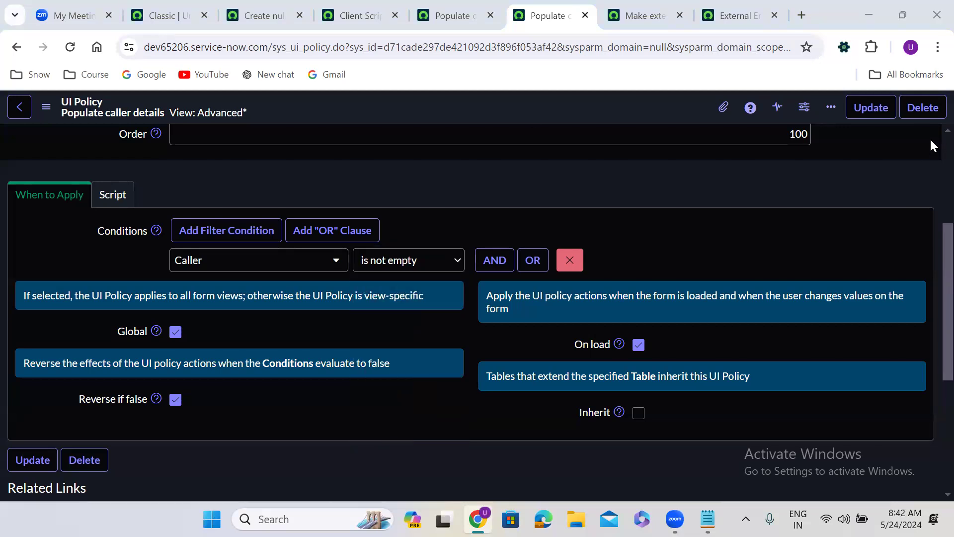
pyautogui.scroll(4, 930, 138)
# Uncheck Active on the 'Populate caller details' UI policy and save it
pyautogui.click(638, 286)
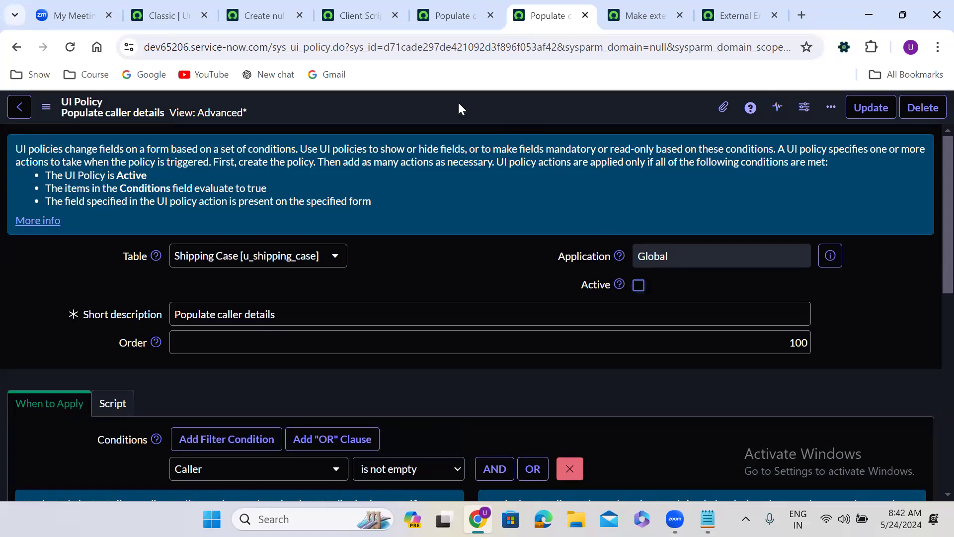
pyautogui.rightClick(479, 109)
pyautogui.click(480, 113)
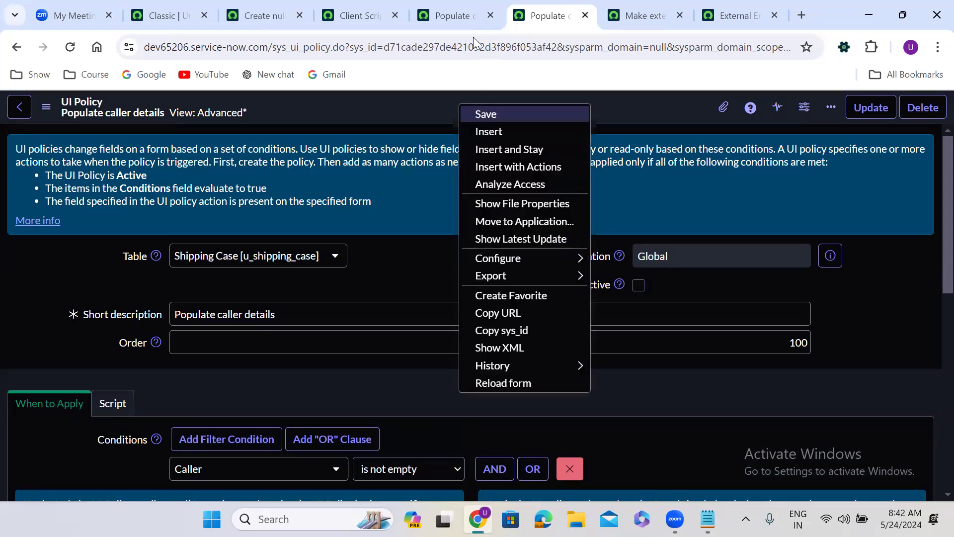
# Check Active on 'Populate caller values', save it, and view the Shipping Case client scripts list
pyautogui.click(457, 6)
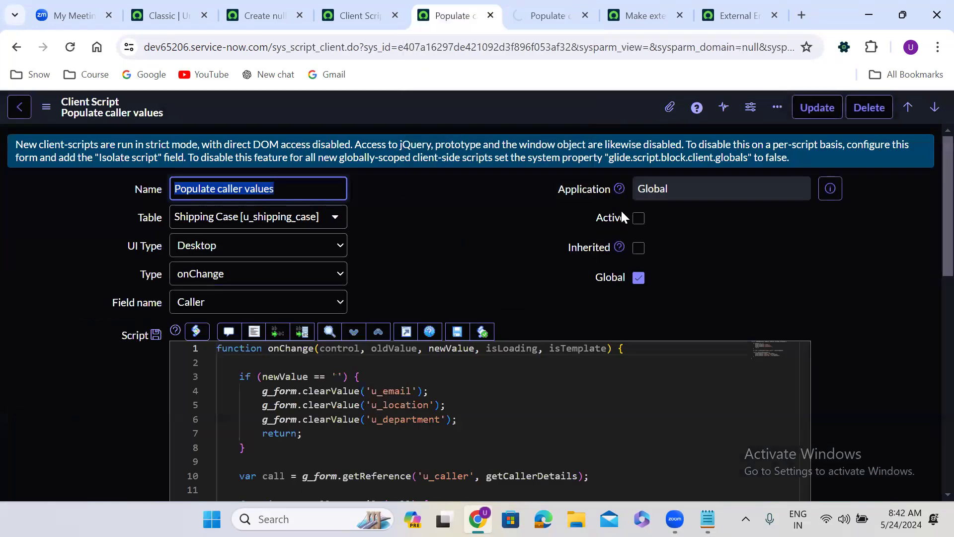
pyautogui.click(639, 219)
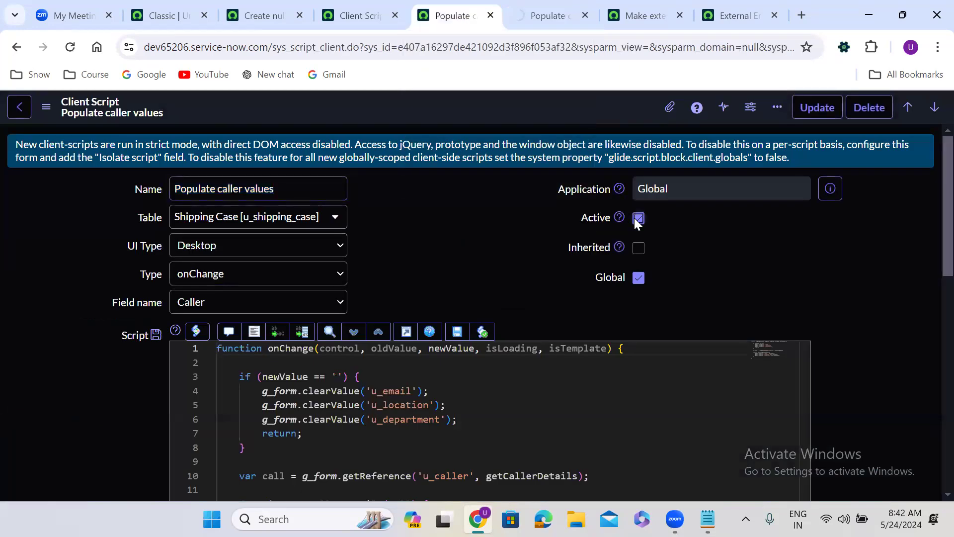
pyautogui.rightClick(450, 105)
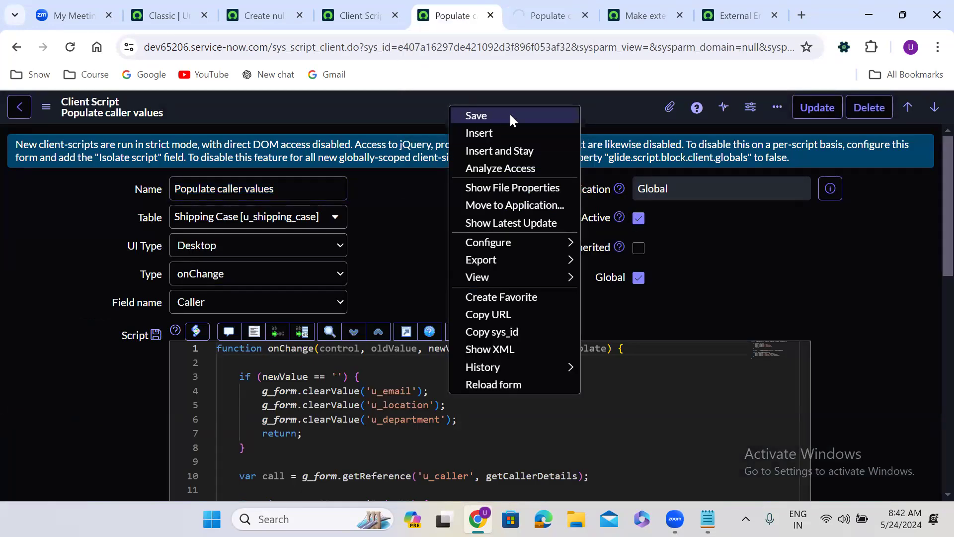
pyautogui.click(511, 118)
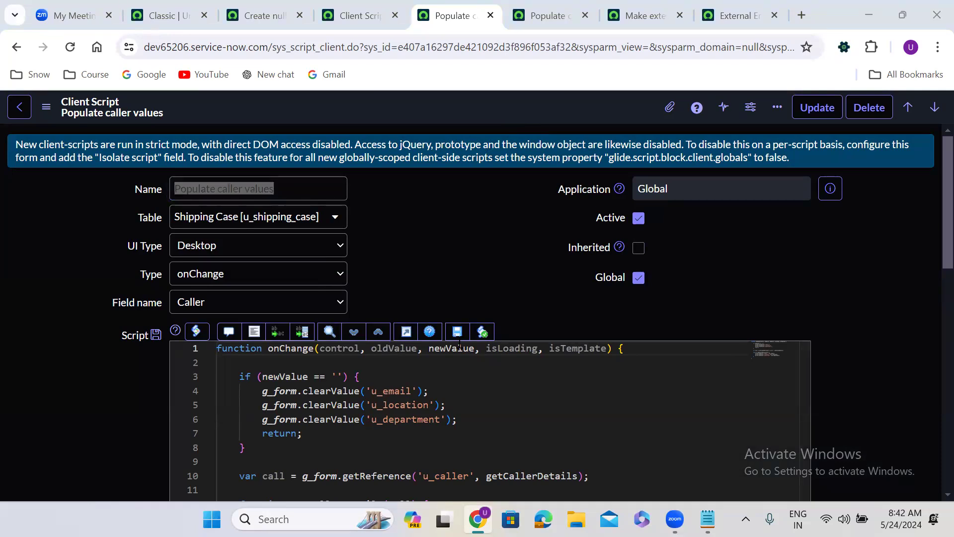
pyautogui.click(359, 11)
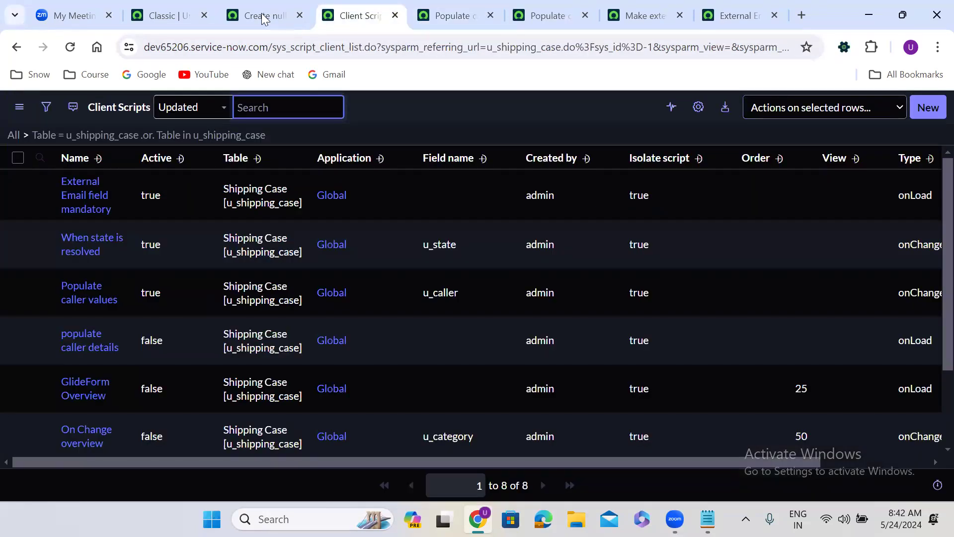
# Set the Configuration Item to *ASSET-IBM and preview its computer record
pyautogui.click(261, 13)
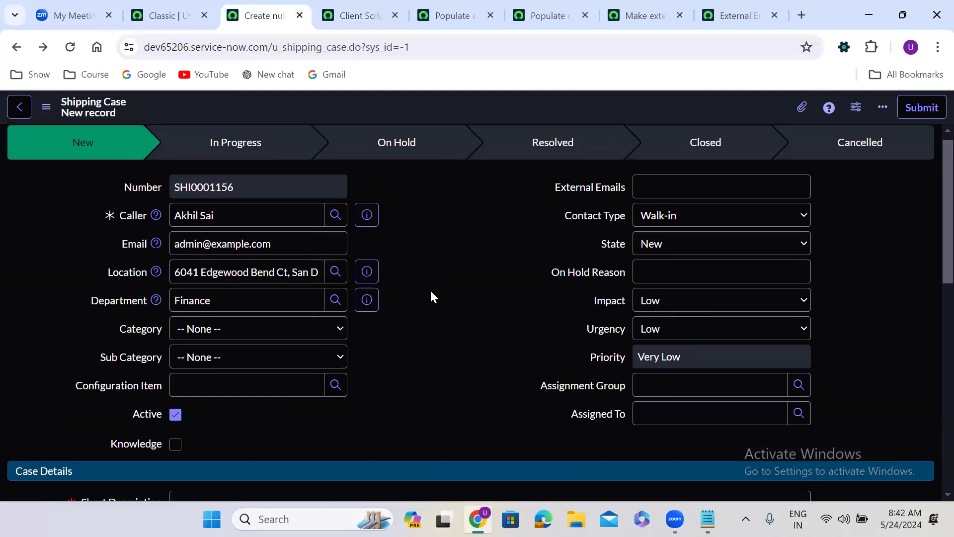
pyautogui.scroll(-3, 431, 294)
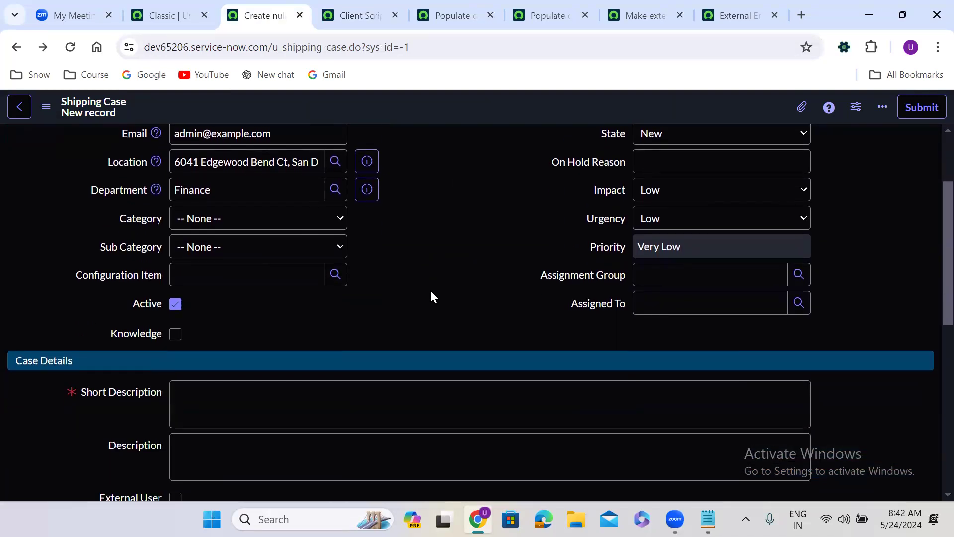
pyautogui.click(140, 276)
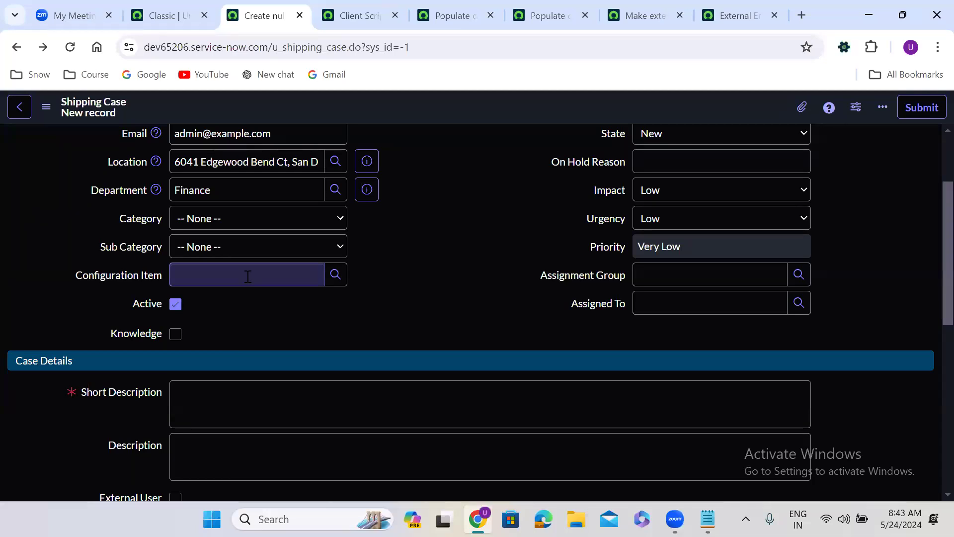
pyautogui.click(226, 275)
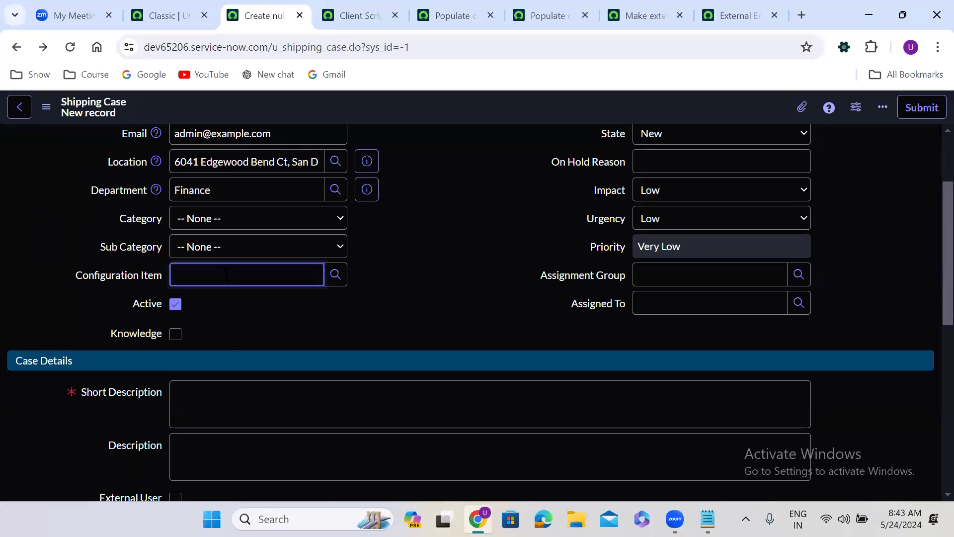
pyautogui.click(256, 309)
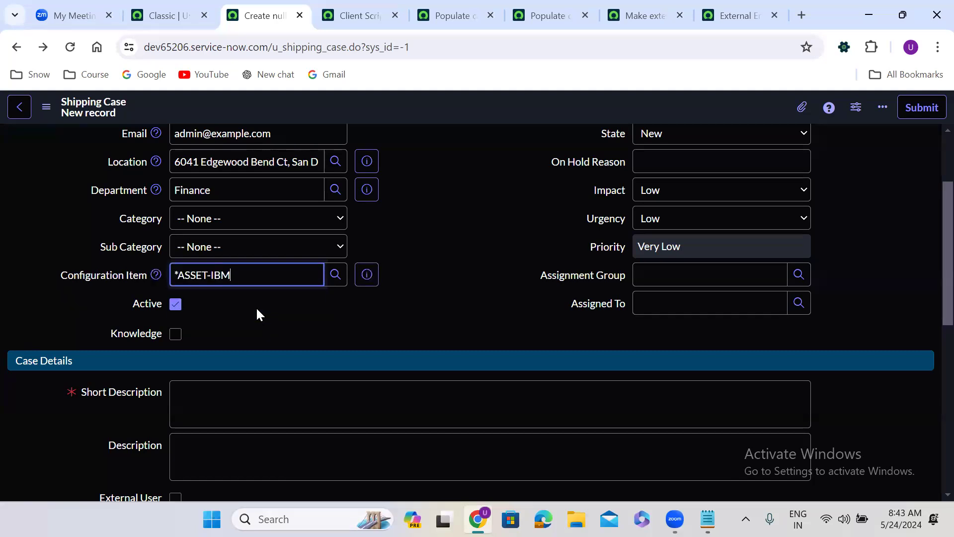
pyautogui.click(361, 273)
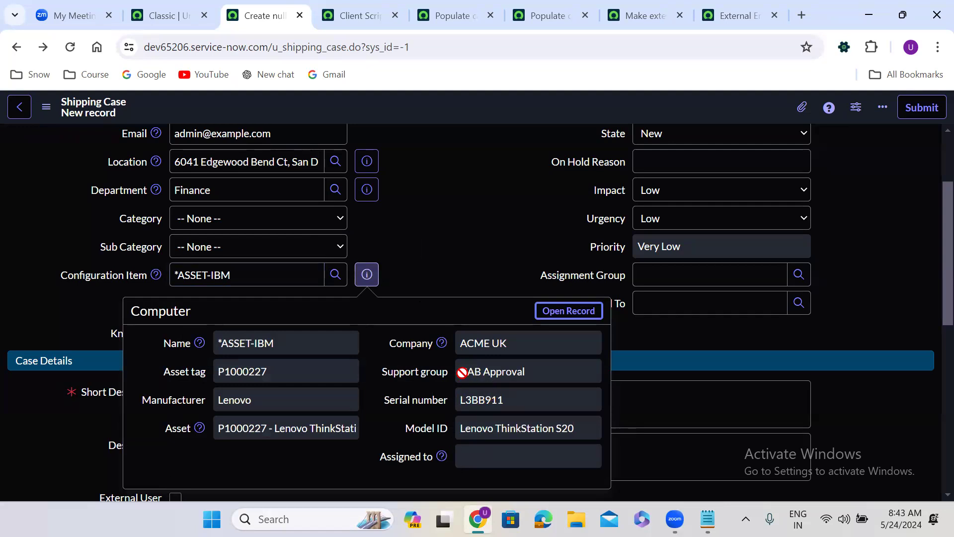
pyautogui.click(652, 275)
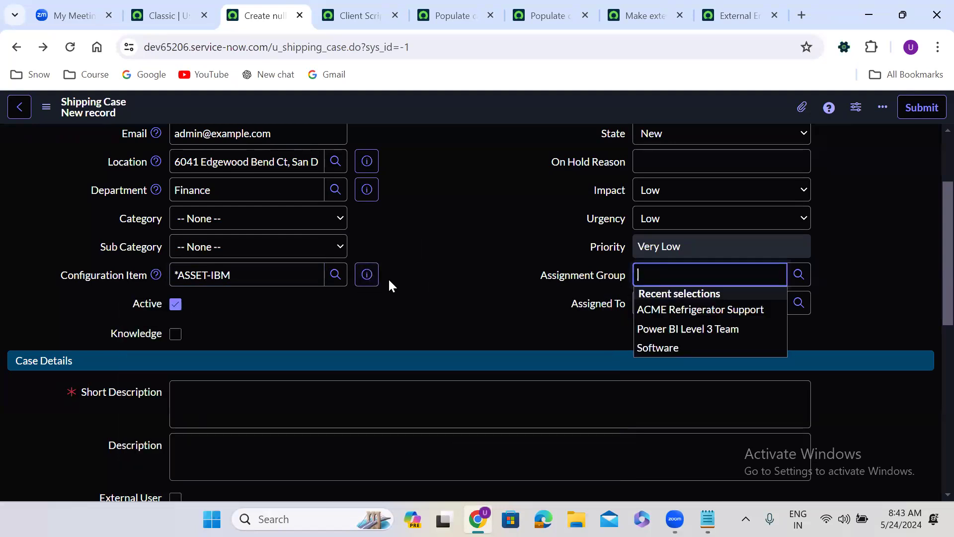
# Replace the Configuration Item with *ANNIE-IBM and preview its computer details
pyautogui.tripleClick(306, 272)
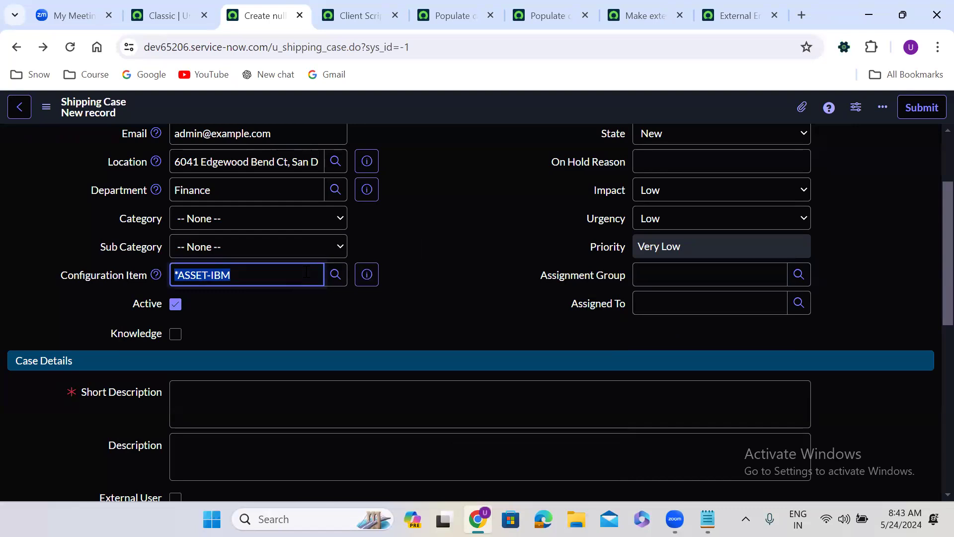
pyautogui.write('**')
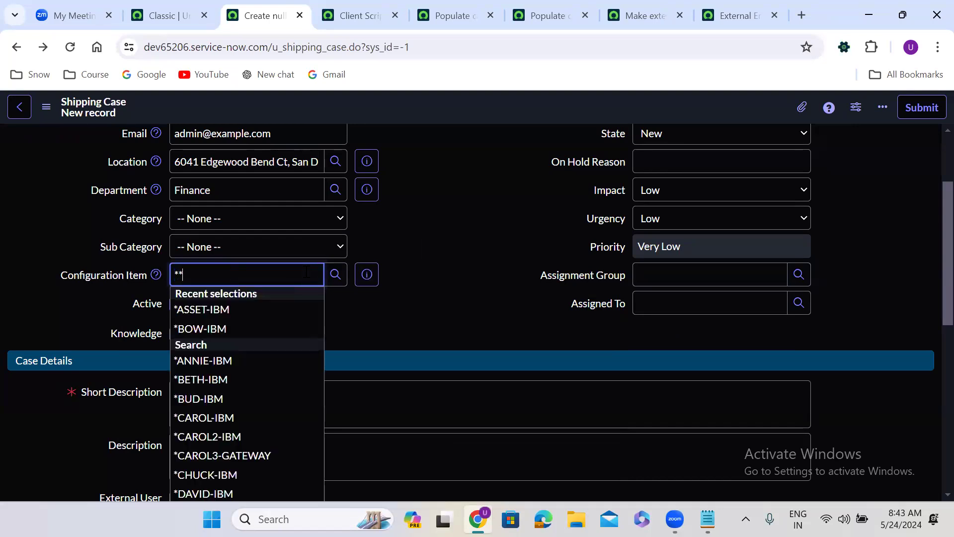
pyautogui.click(241, 366)
pyautogui.click(365, 276)
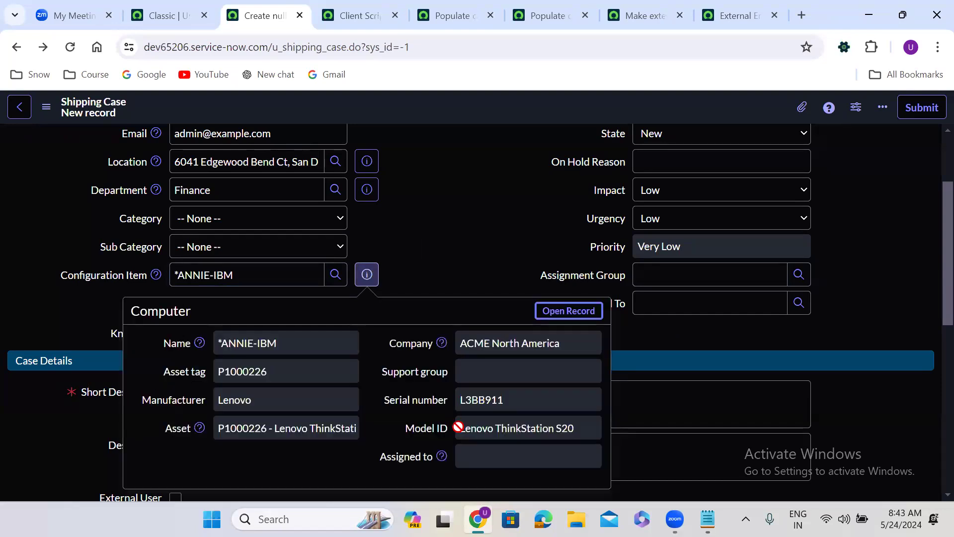
pyautogui.click(666, 300)
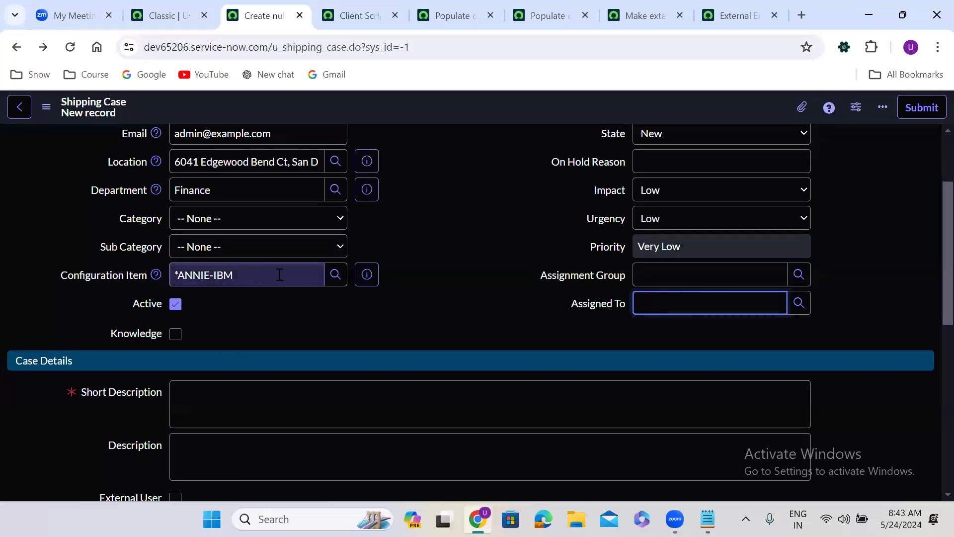
pyautogui.click(366, 275)
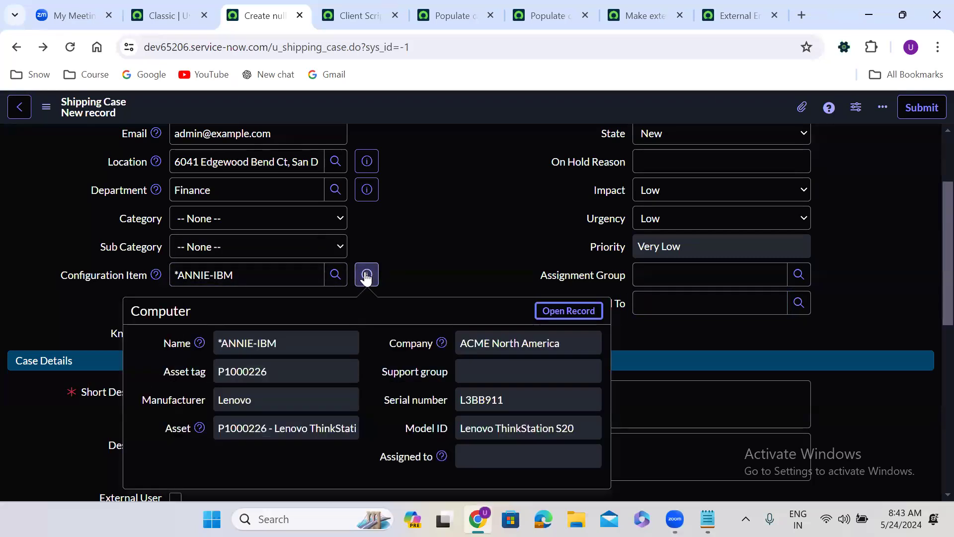
pyautogui.click(656, 270)
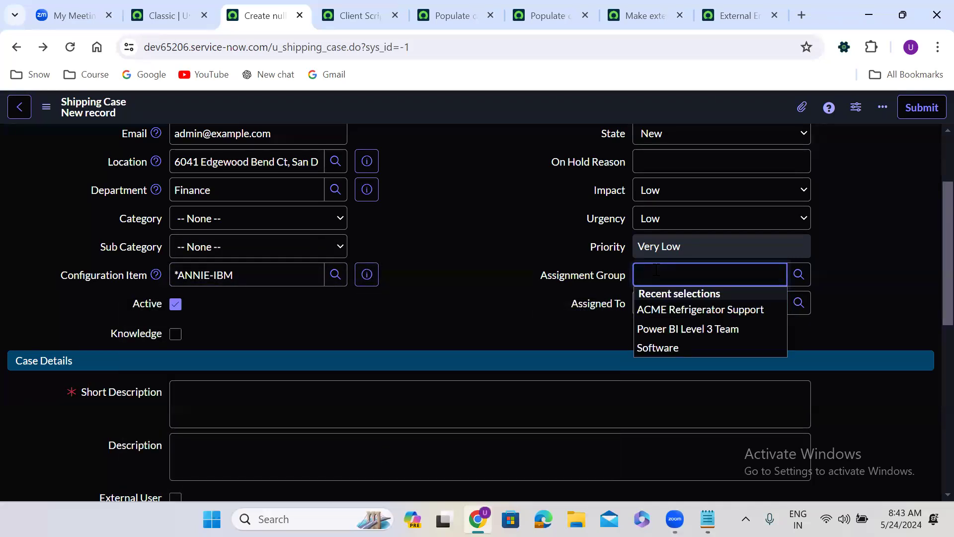
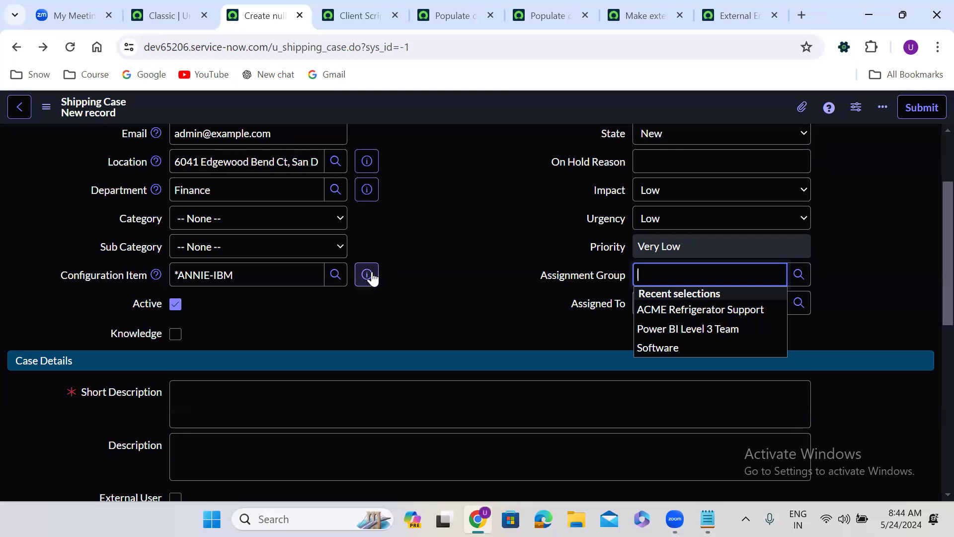
# Replace the Configuration Item with *CAROL-IBM and preview its computer details
pyautogui.click(372, 276)
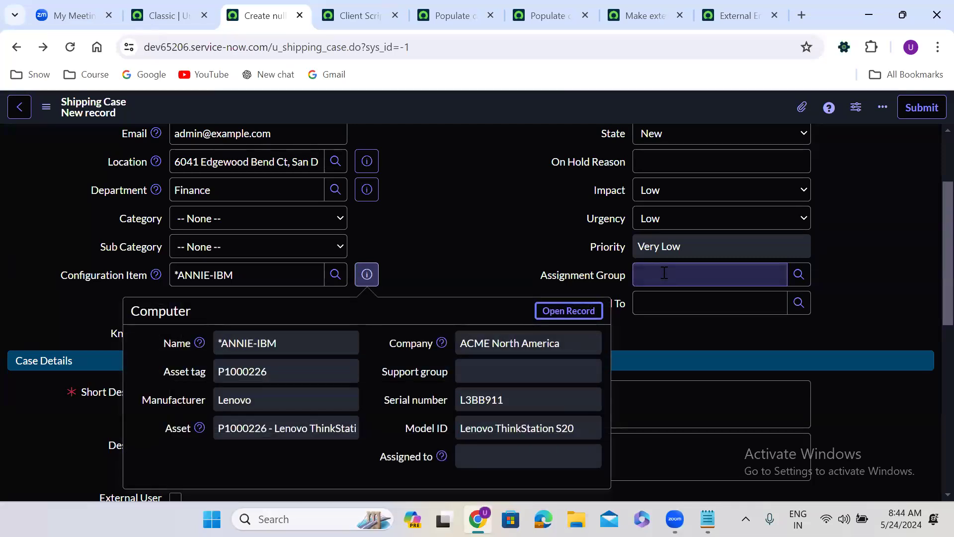
pyautogui.click(442, 222)
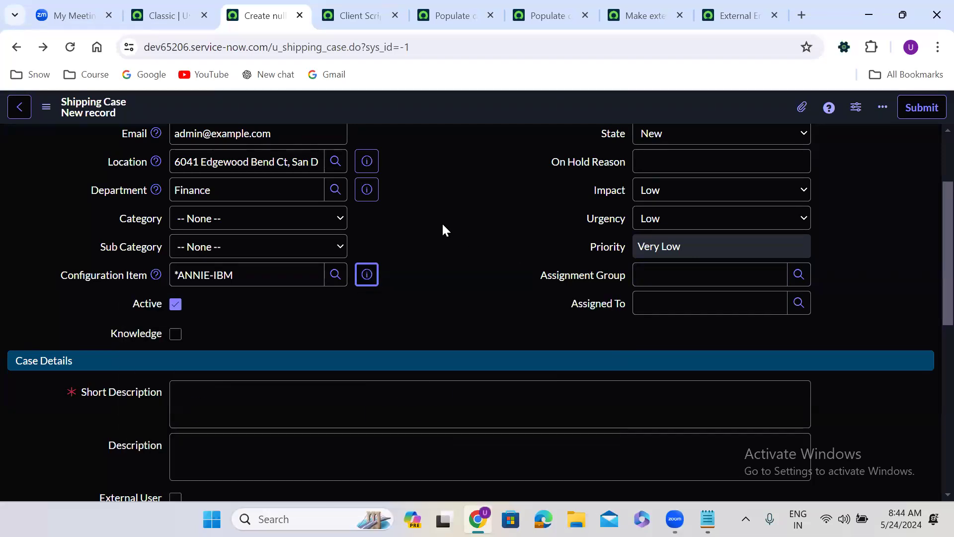
pyautogui.tripleClick(221, 275)
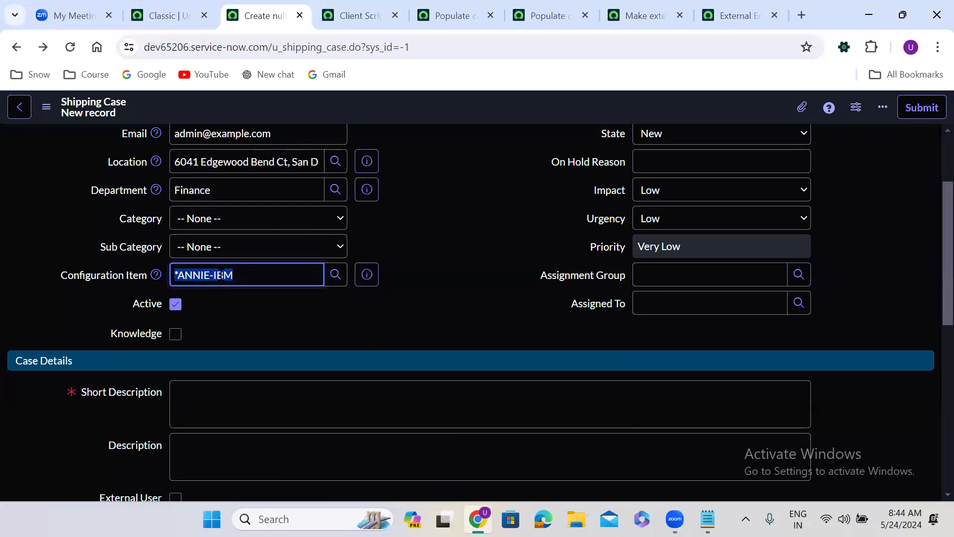
pyautogui.write('**')
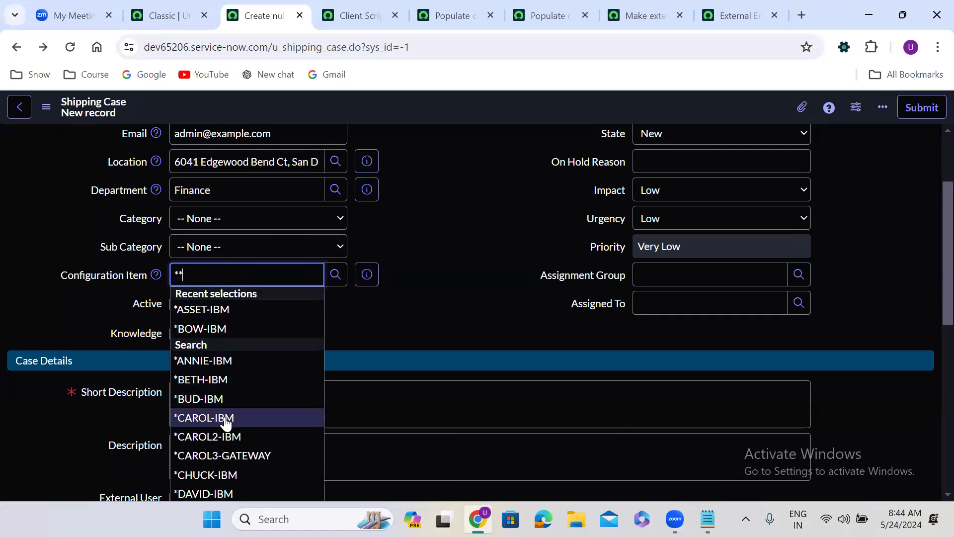
pyautogui.click(227, 419)
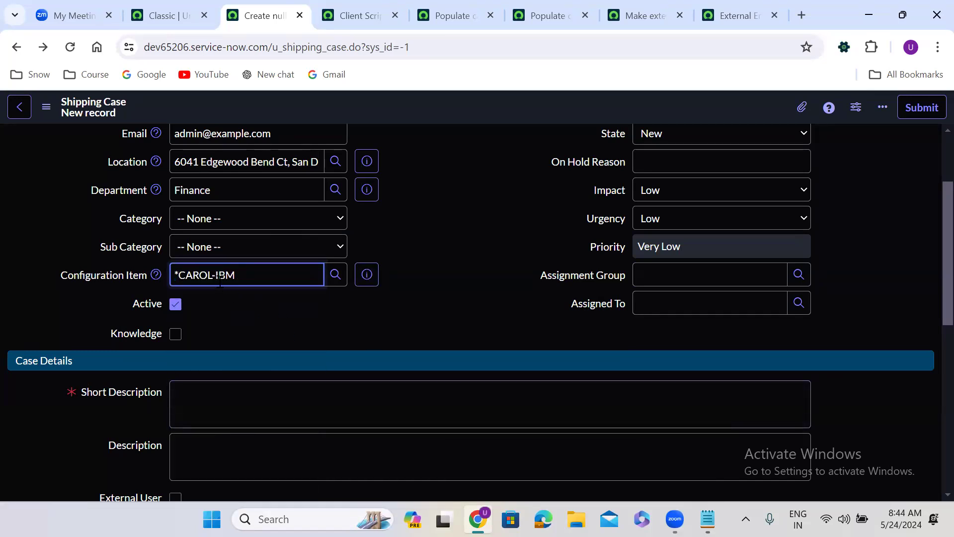
pyautogui.click(372, 277)
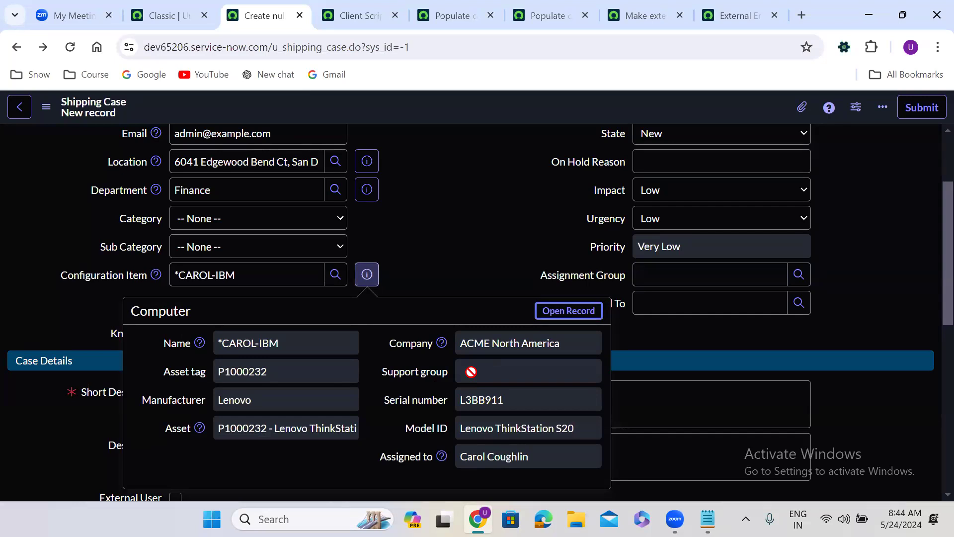
# Check the Assignment Group suggestions, then return to the Shipping Case client scripts list
pyautogui.click(668, 272)
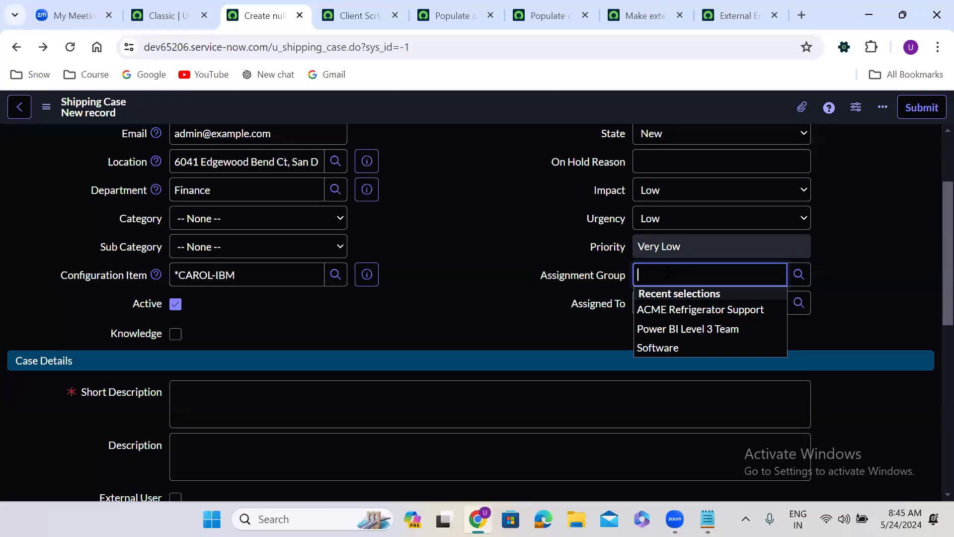
pyautogui.click(416, 246)
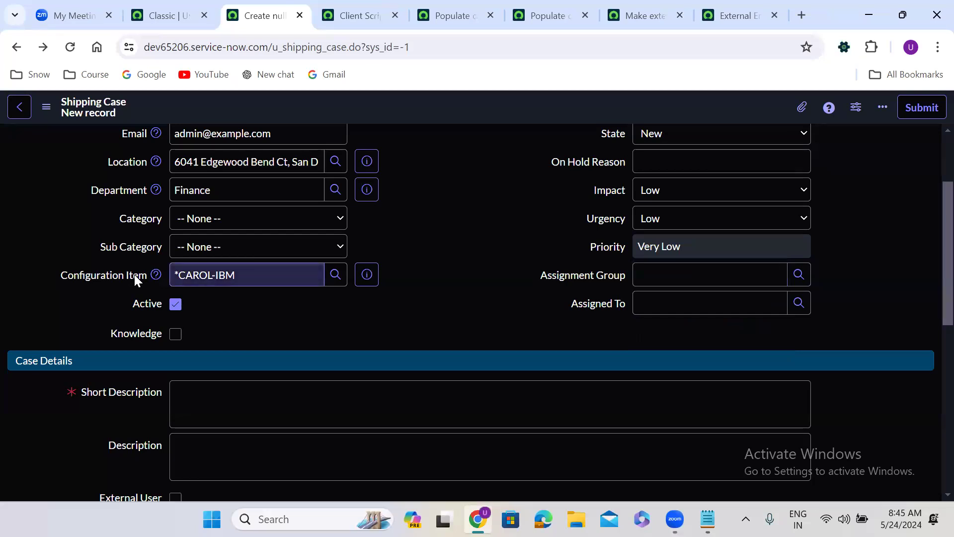
pyautogui.click(359, 15)
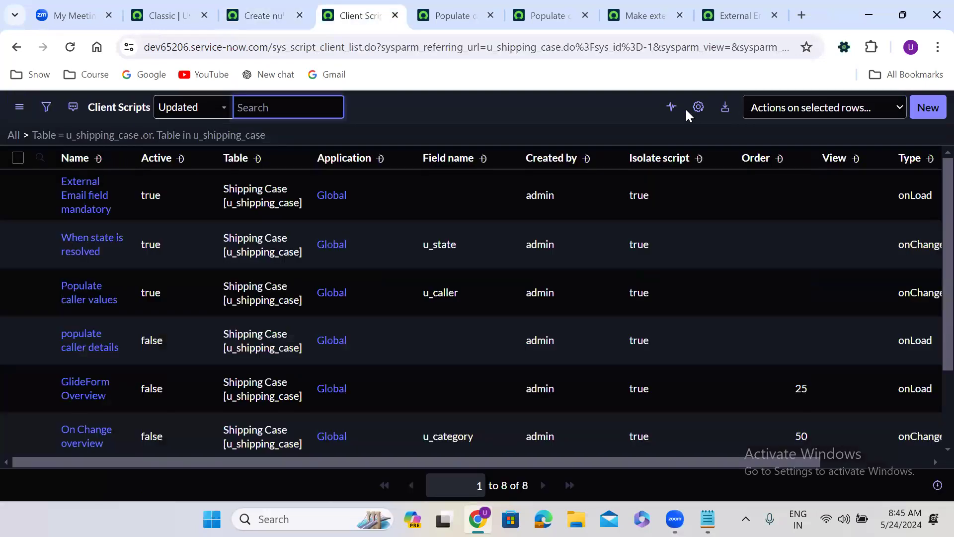
# Create client script 'Populate Assignment Group' of type onChange on the Configuration Item field
pyautogui.click(928, 107)
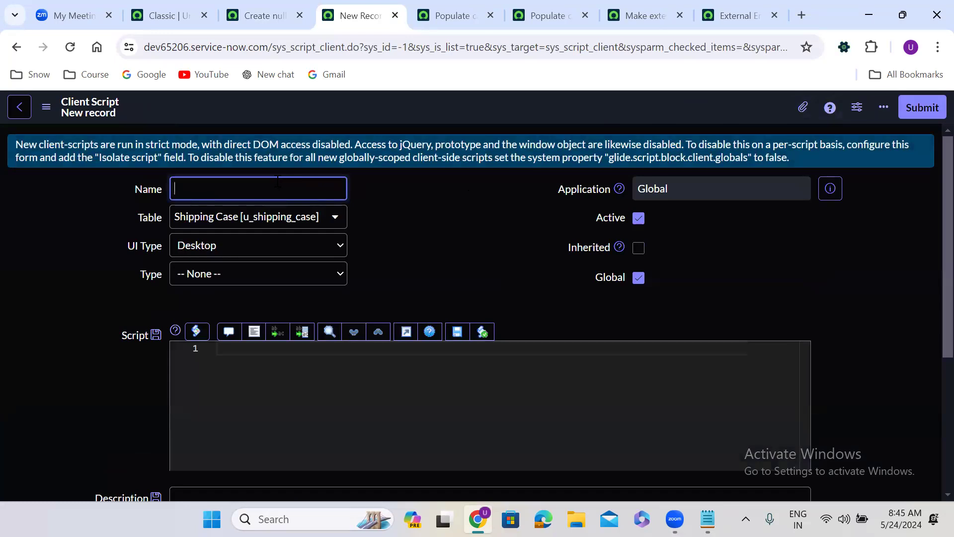
pyautogui.write('Popula')
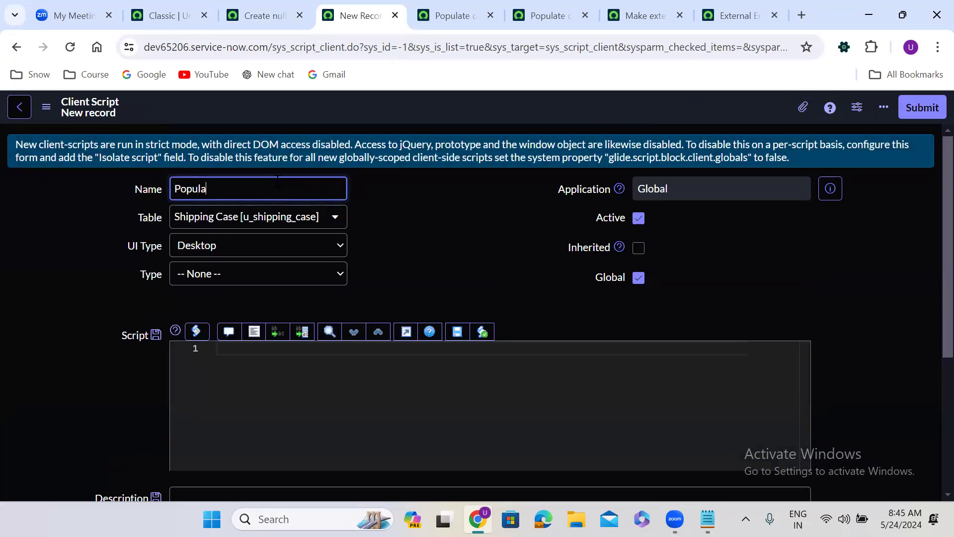
pyautogui.write('te Assignment Group')
pyautogui.click(225, 279)
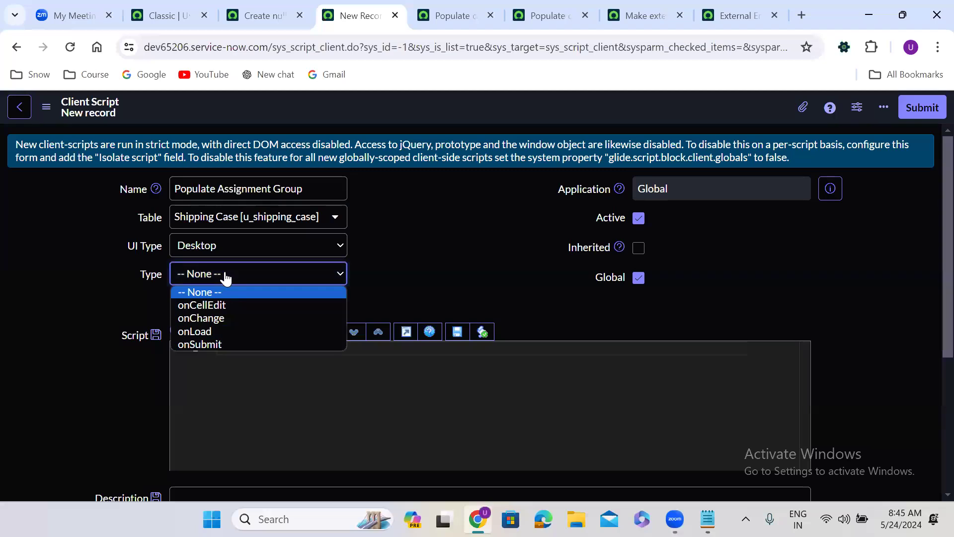
pyautogui.click(222, 318)
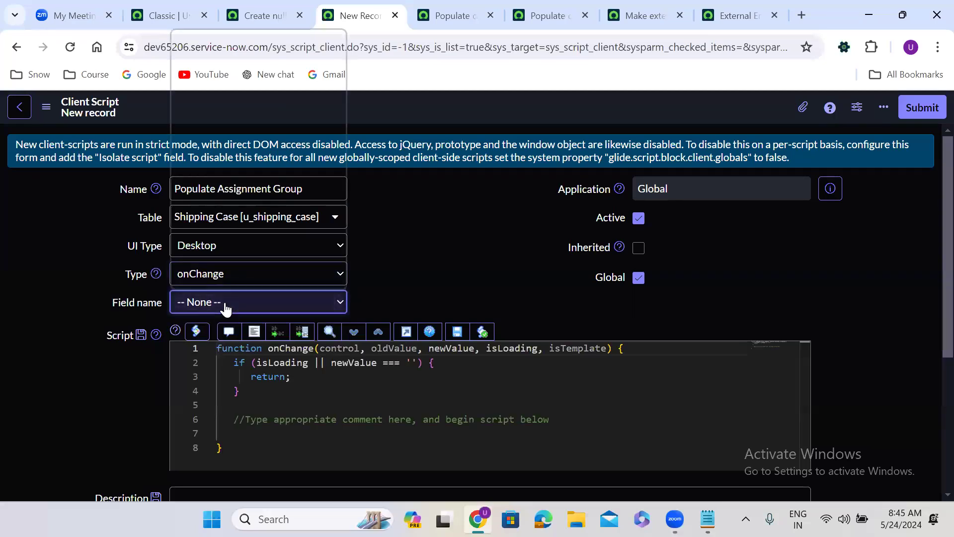
pyautogui.click(225, 303)
pyautogui.press('c')
pyautogui.press('o')
pyautogui.press('n')
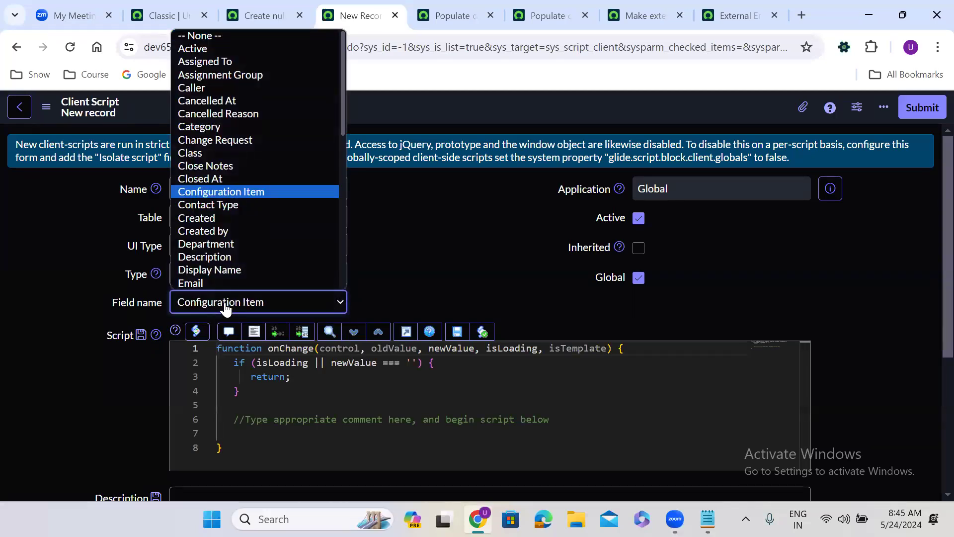
pyautogui.click(225, 308)
pyautogui.click(463, 266)
pyautogui.scroll(-1, 463, 265)
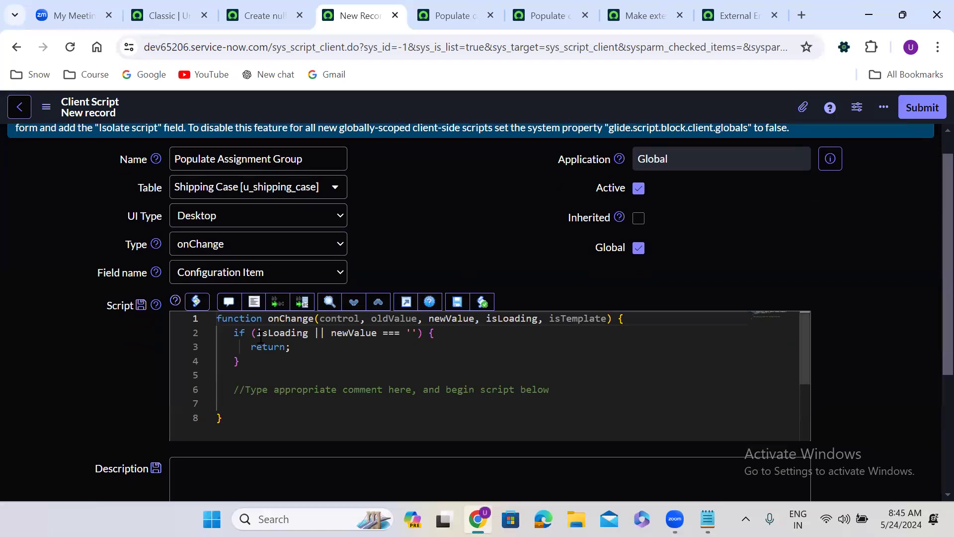
# Drop the isLoading check and add g_form.clearValue('u_assignment_group') to the empty-value branch
pyautogui.moveTo(256, 332); pyautogui.dragTo(323, 333)
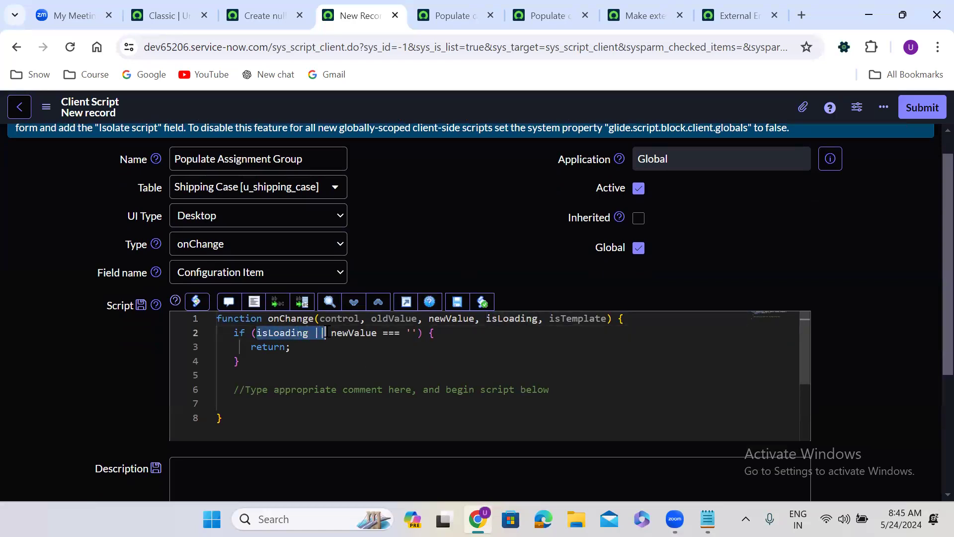
pyautogui.press('BackSpace')
pyautogui.click(387, 334)
pyautogui.press('Return')
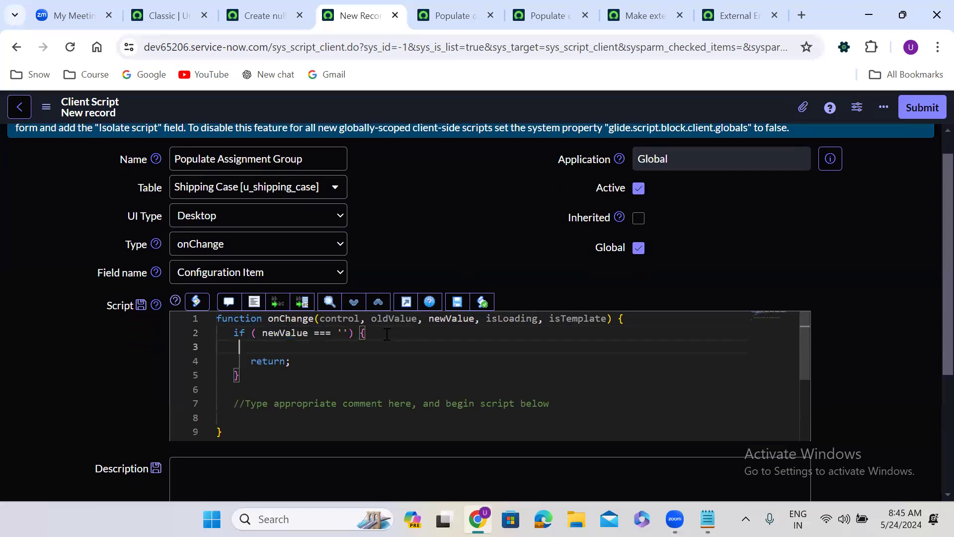
pyautogui.write('g_')
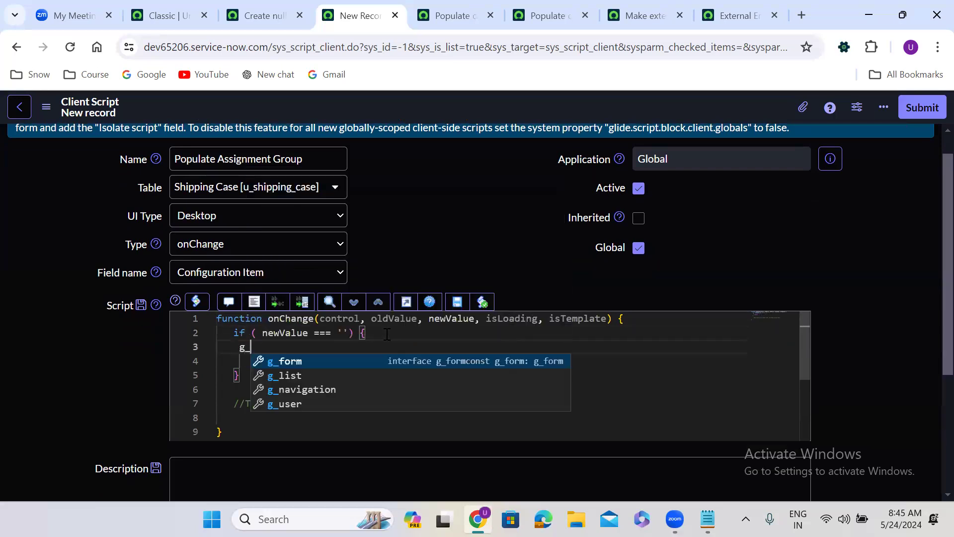
pyautogui.write('form.cl')
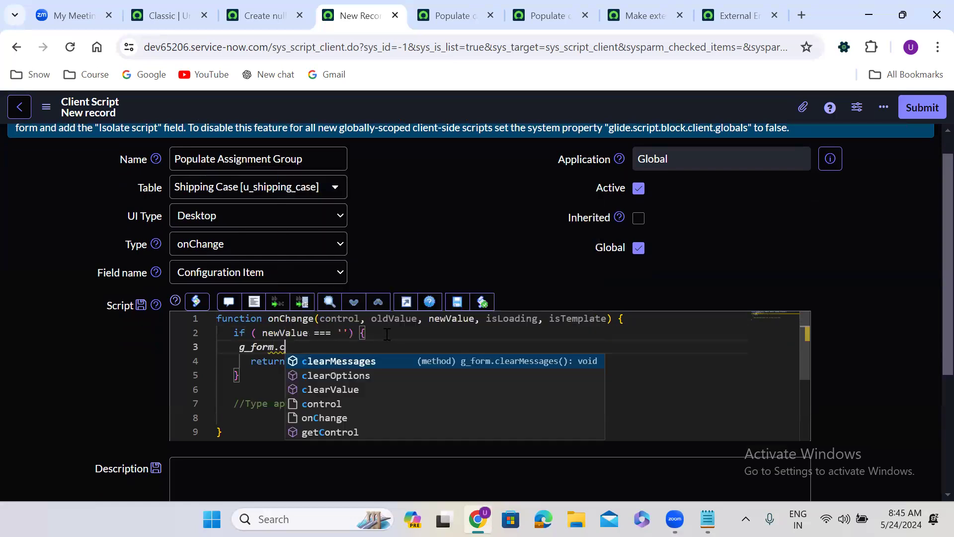
pyautogui.press('Down')
pyautogui.press('Return')
pyautogui.write("('')")
pyautogui.write(';')
pyautogui.press('Left')
pyautogui.press('Left')
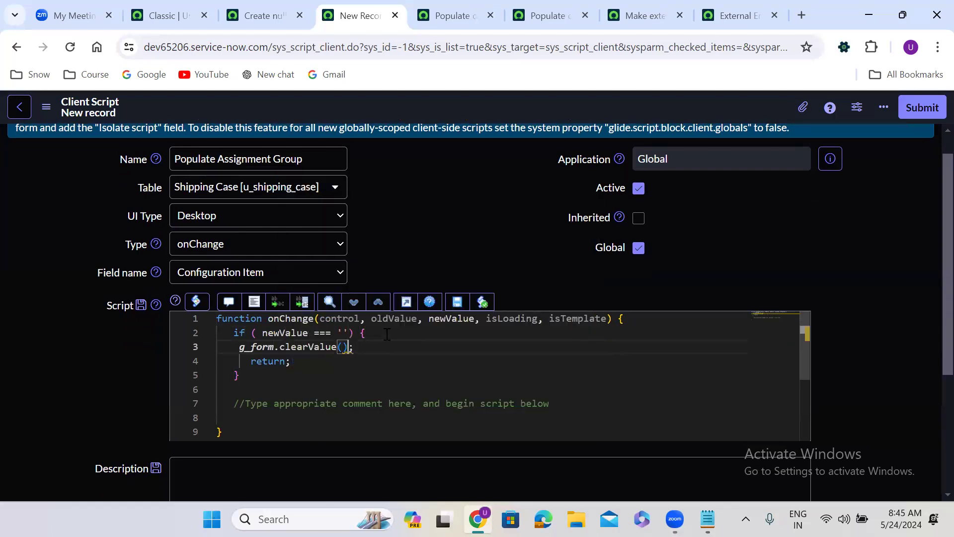
pyautogui.write("'")
pyautogui.write('u_assi')
pyautogui.write('gn')
pyautogui.write('ment_g')
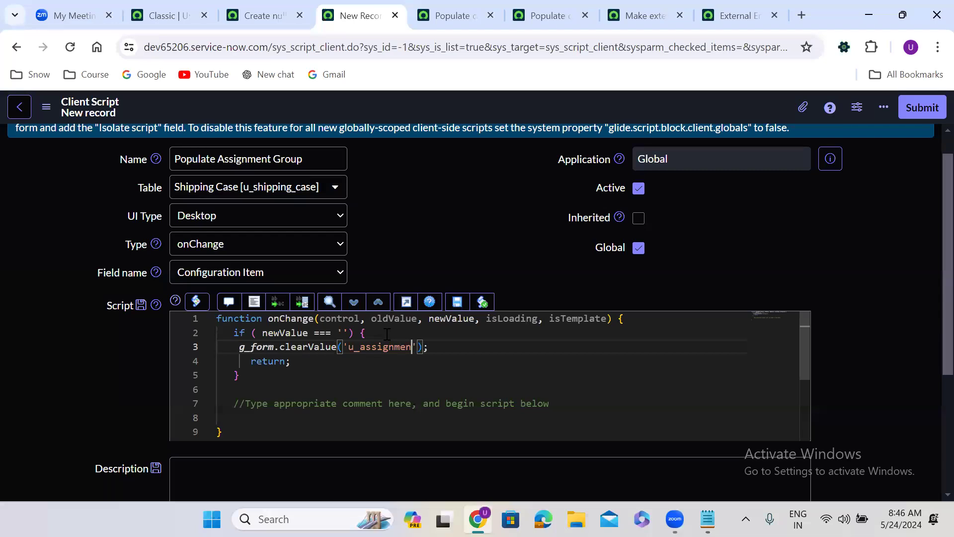
pyautogui.write('roup')
# Format the code, delete the template comment, and begin a g_form.getReference call
pyautogui.click(254, 302)
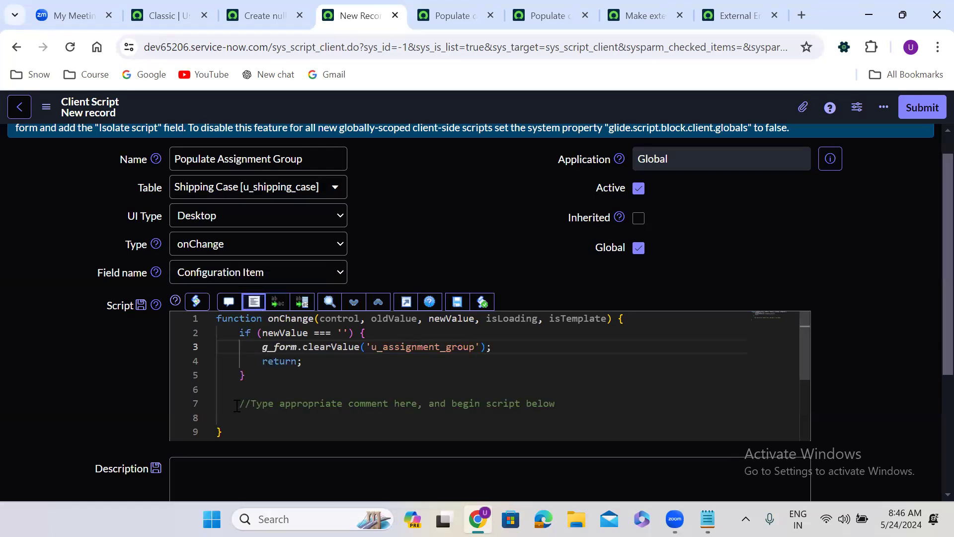
pyautogui.moveTo(236, 403); pyautogui.dragTo(557, 405)
pyautogui.press('BackSpace')
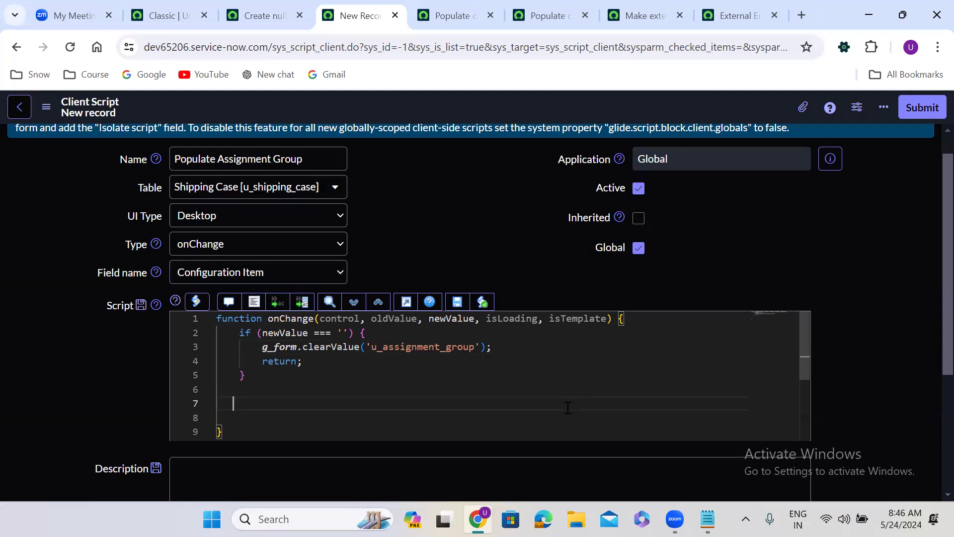
pyautogui.write('g_form.getReference')
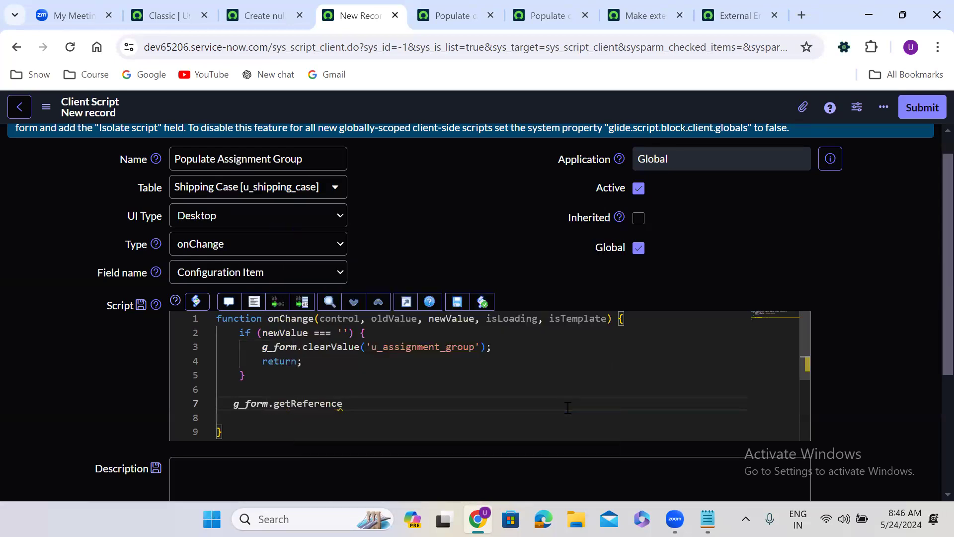
pyautogui.write('()')
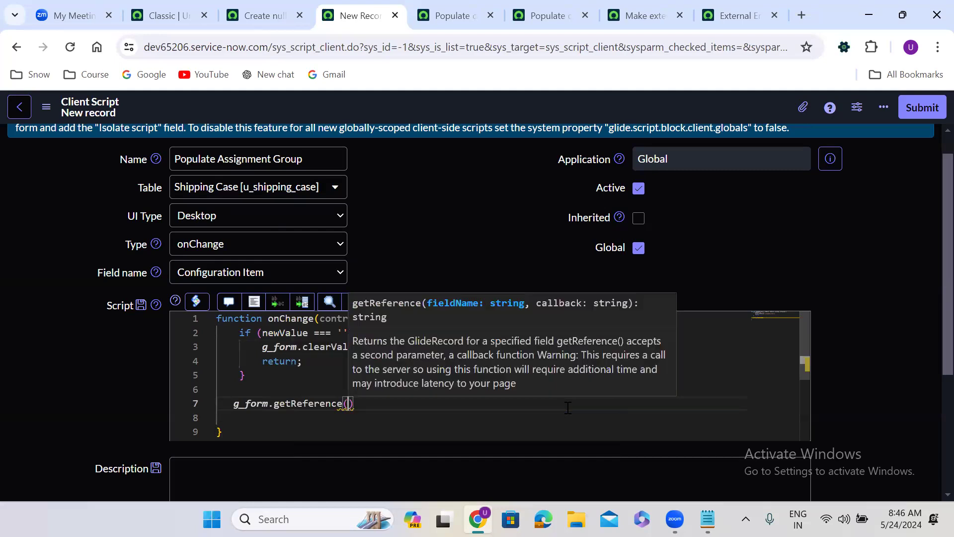
pyautogui.write("''")
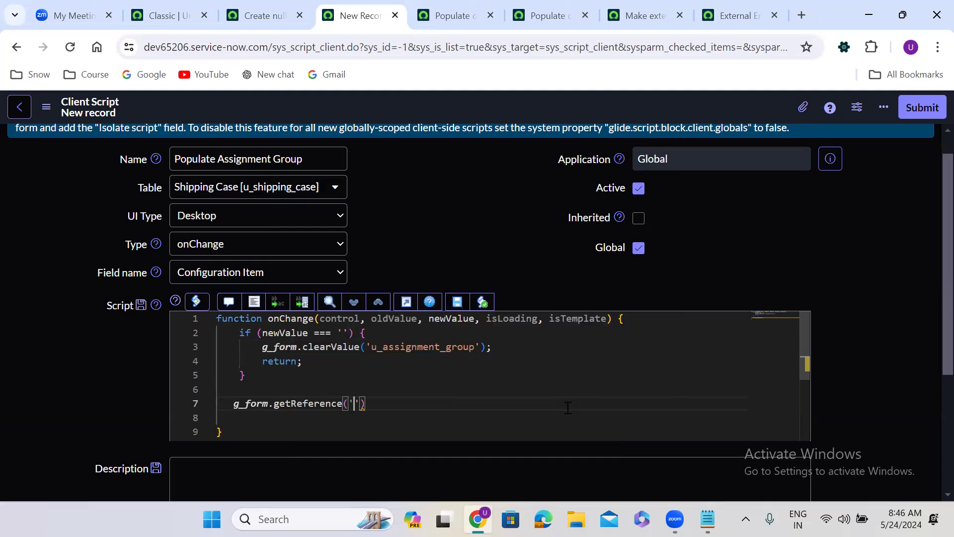
# Check the form's technical field names and start typing u_conf into getReference
pyautogui.click(266, 6)
pyautogui.doubleClick(447, 210)
pyautogui.doubleClick(449, 217)
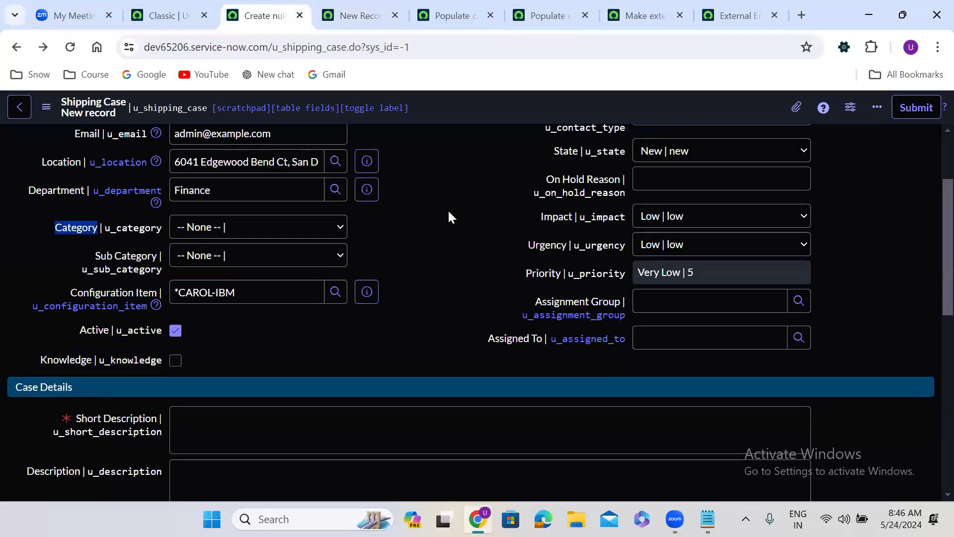
pyautogui.click(360, 15)
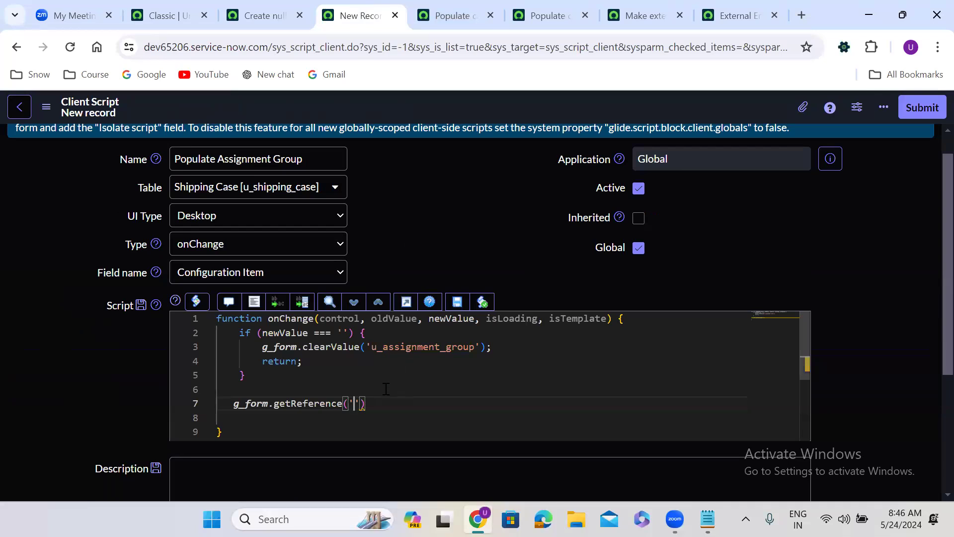
pyautogui.moveTo(360, 405)
pyautogui.write('u_conf')
# Make the call getReference('u_configuration_item', getCiValues) using the name copied from the form
pyautogui.click(263, 16)
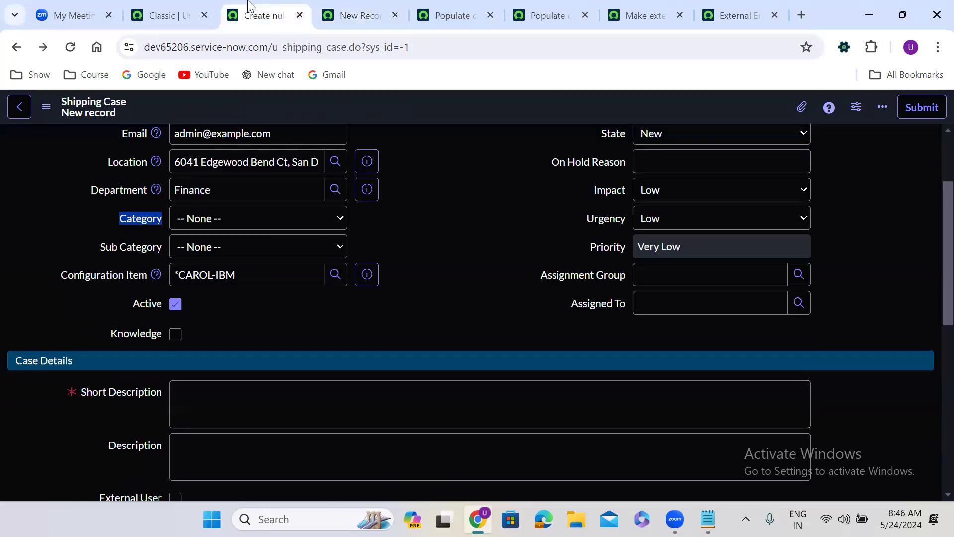
pyautogui.doubleClick(419, 238)
pyautogui.moveTo(47, 309); pyautogui.dragTo(147, 316)
pyautogui.hotkey('ctrl', 'c')
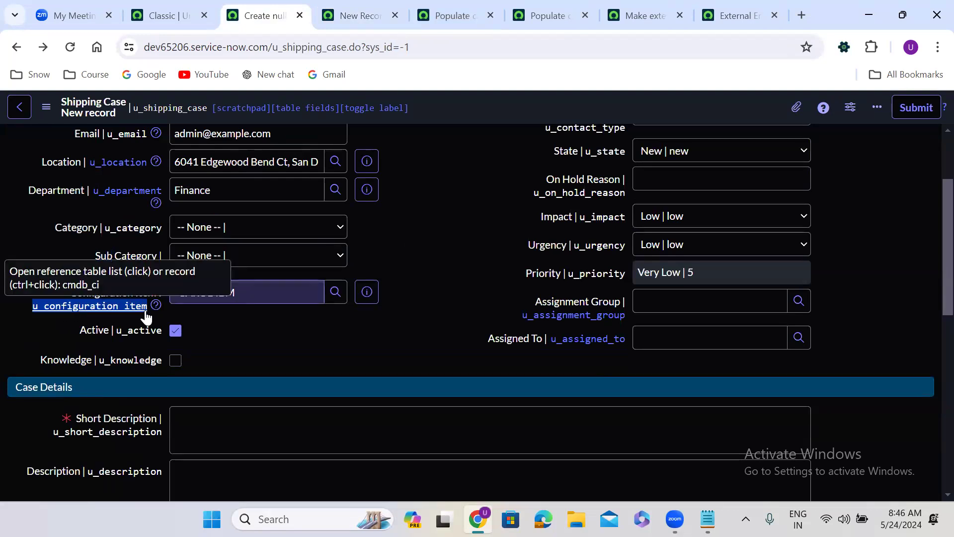
pyautogui.doubleClick(365, 240)
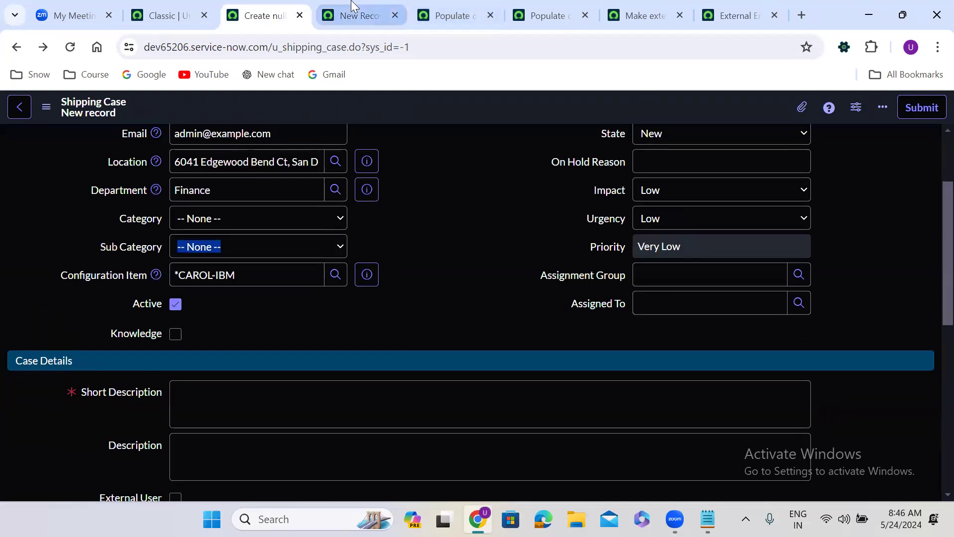
pyautogui.click(354, 15)
pyautogui.doubleClick(375, 404)
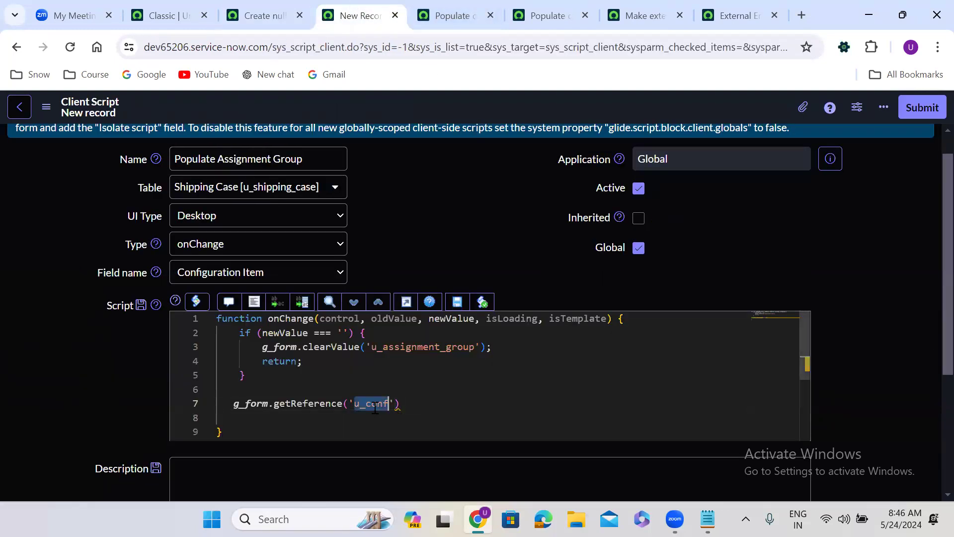
pyautogui.hotkey('ctrl', 'v')
pyautogui.click(492, 406)
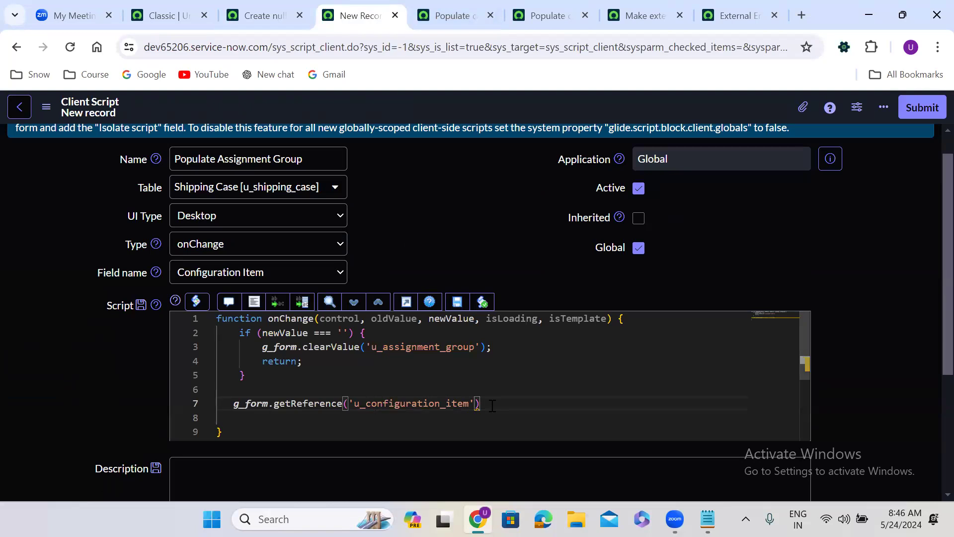
pyautogui.press('Left')
pyautogui.write(', ')
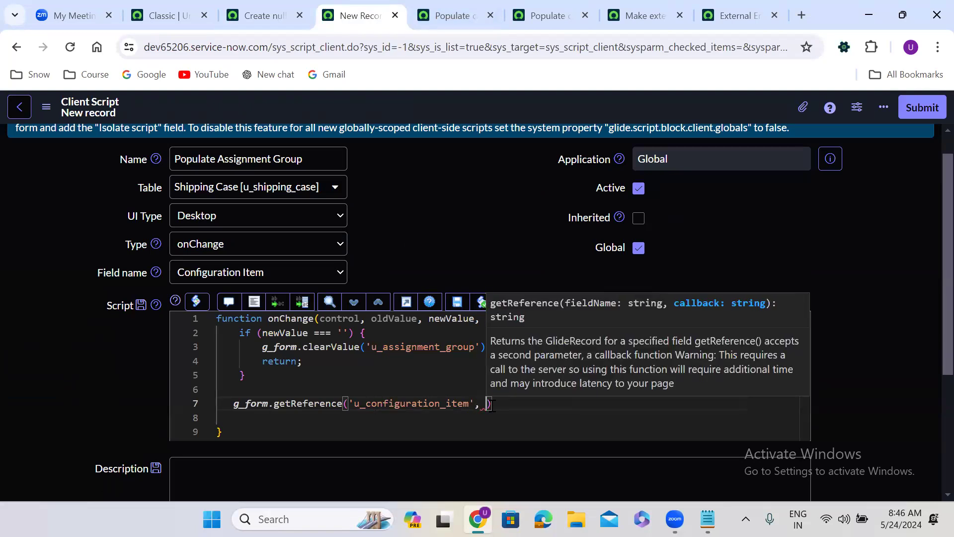
pyautogui.write('getCi')
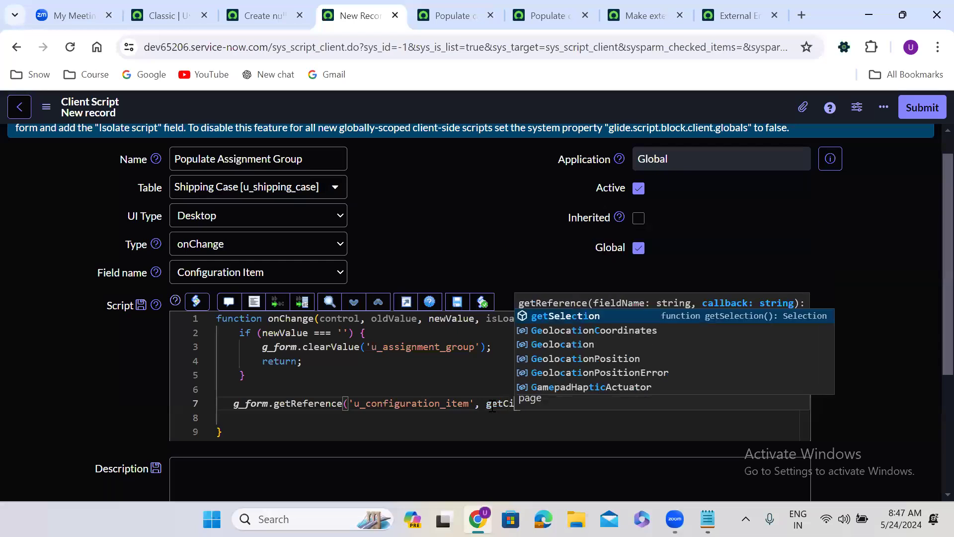
pyautogui.write('Values')
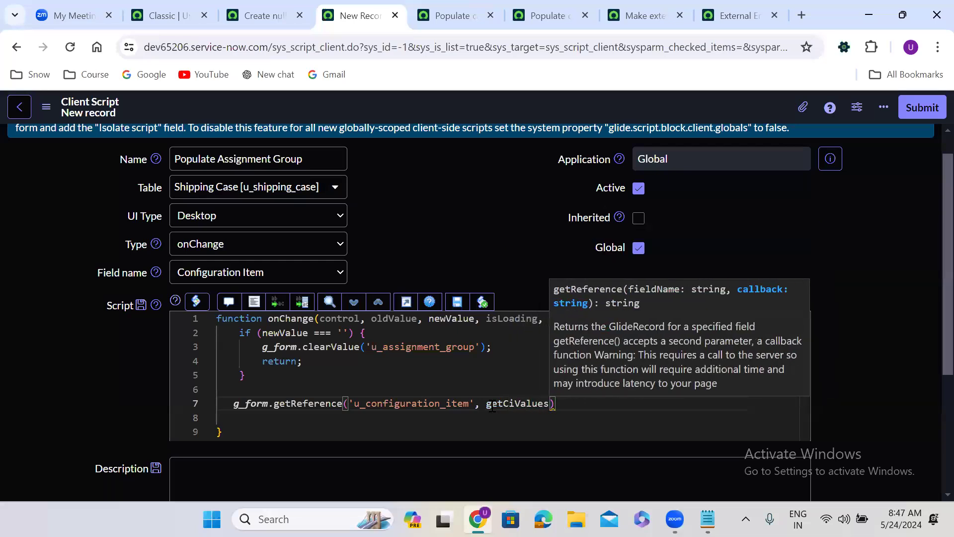
# Assign the getReference call to var ci and declare function getCiValues(ci)
pyautogui.click(232, 404)
pyautogui.write('var ci ')
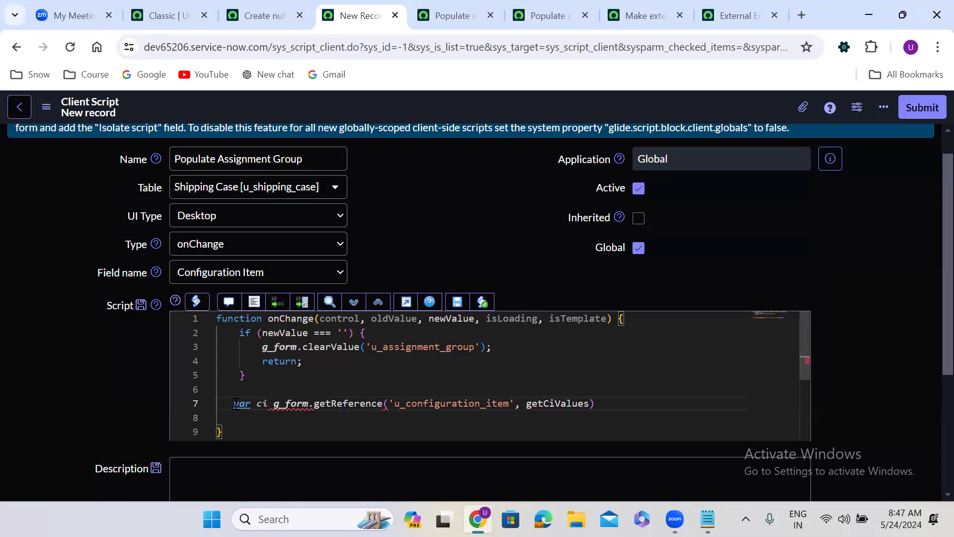
pyautogui.write('=')
pyautogui.click(611, 403)
pyautogui.write(';')
pyautogui.press('Return')
pyautogui.press('Return')
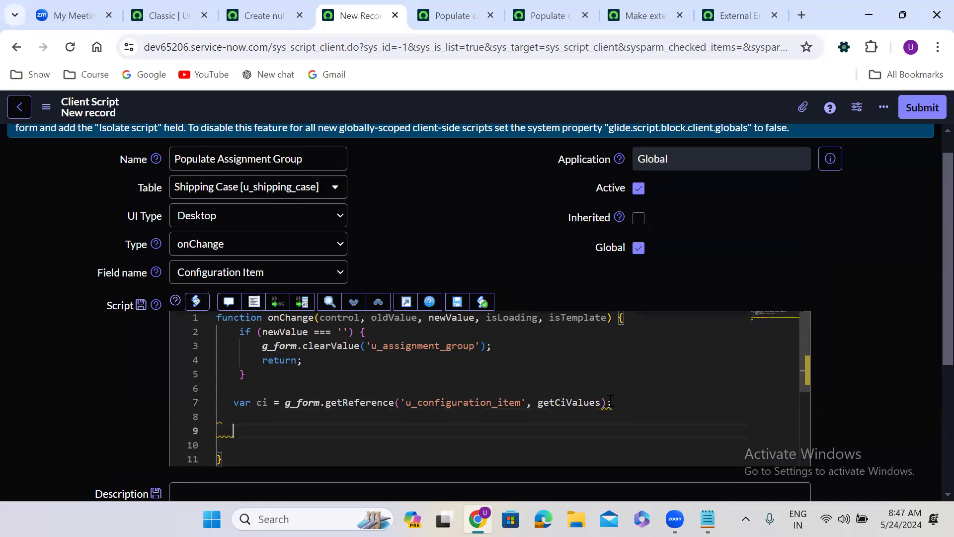
pyautogui.write('function')
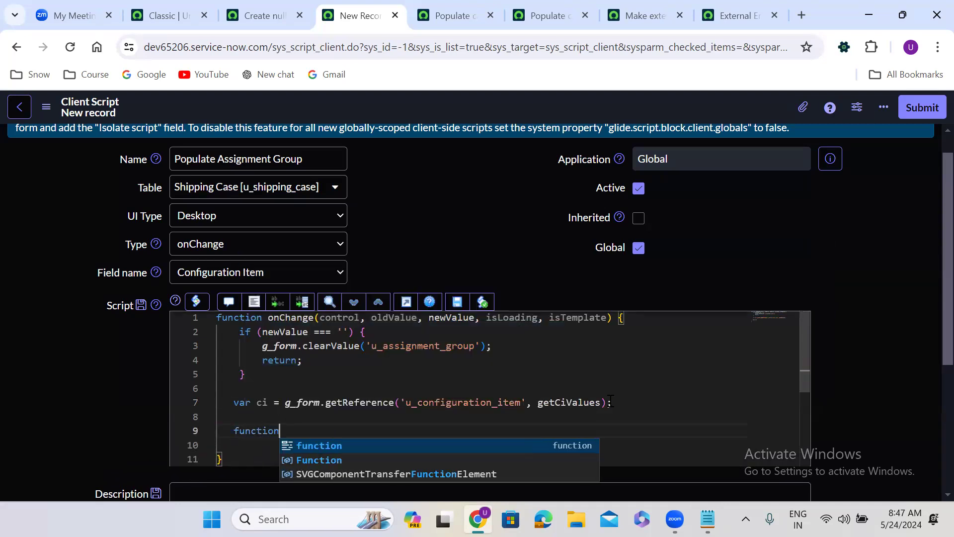
pyautogui.doubleClick(563, 404)
pyautogui.hotkey('ctrl', 'c')
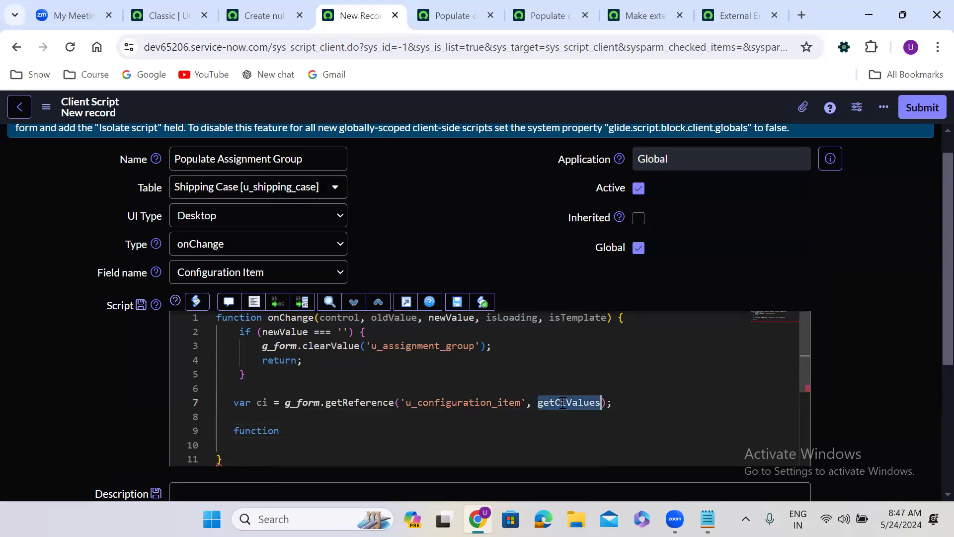
pyautogui.click(311, 428)
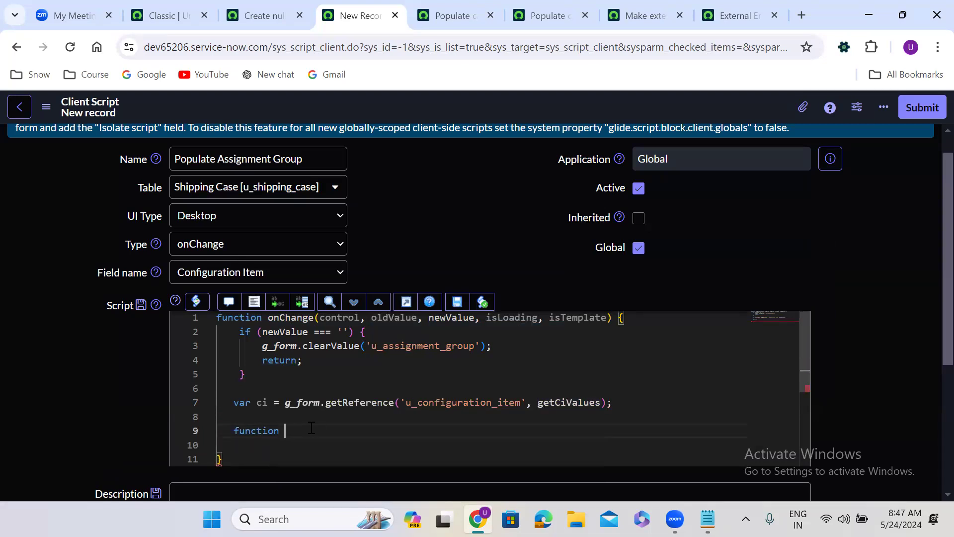
pyautogui.hotkey('ctrl', 'v')
pyautogui.write('(){')
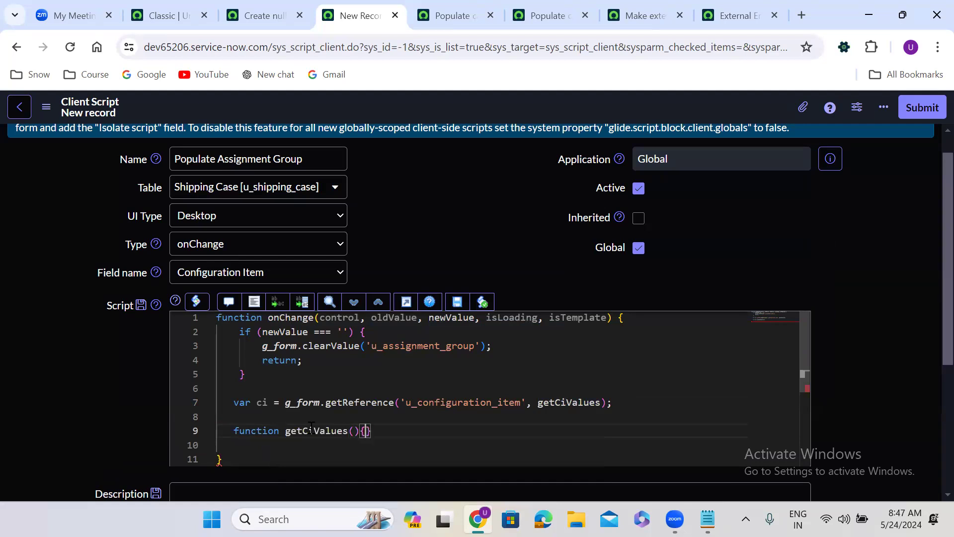
pyautogui.press('Return')
pyautogui.click(360, 432)
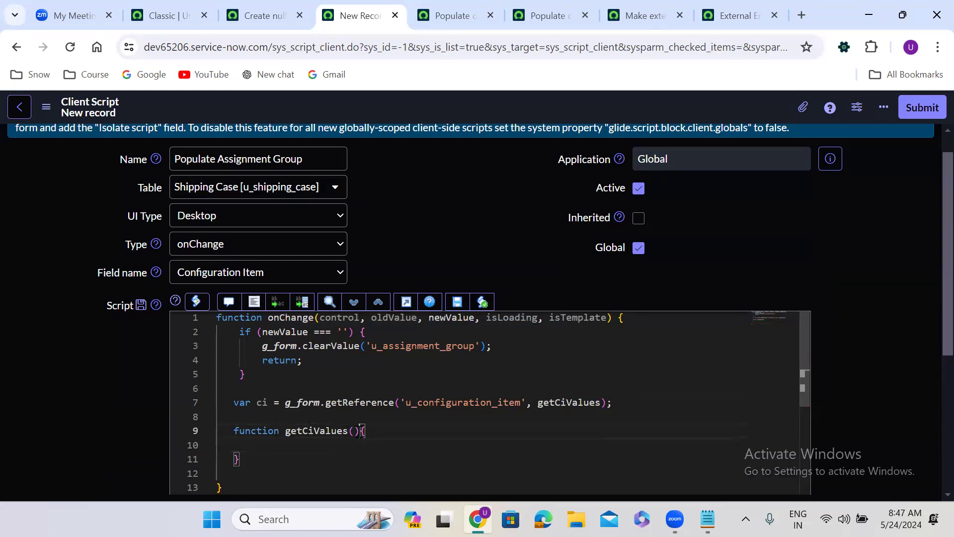
pyautogui.click(355, 431)
pyautogui.write('ci')
# Add g_form.setValue('u_assignment_group', ci.) to the getCiValues callback body
pyautogui.click(264, 441)
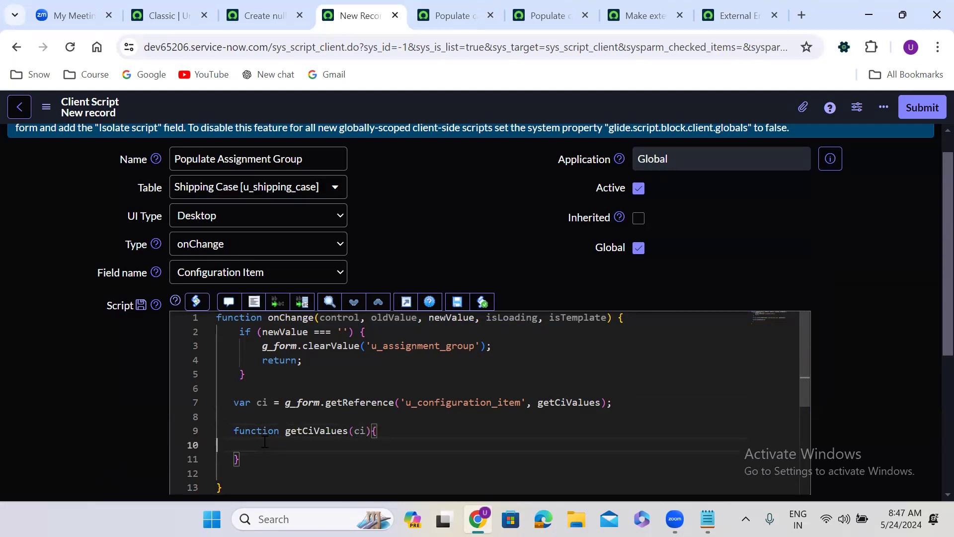
pyautogui.write('g_form.setValue')
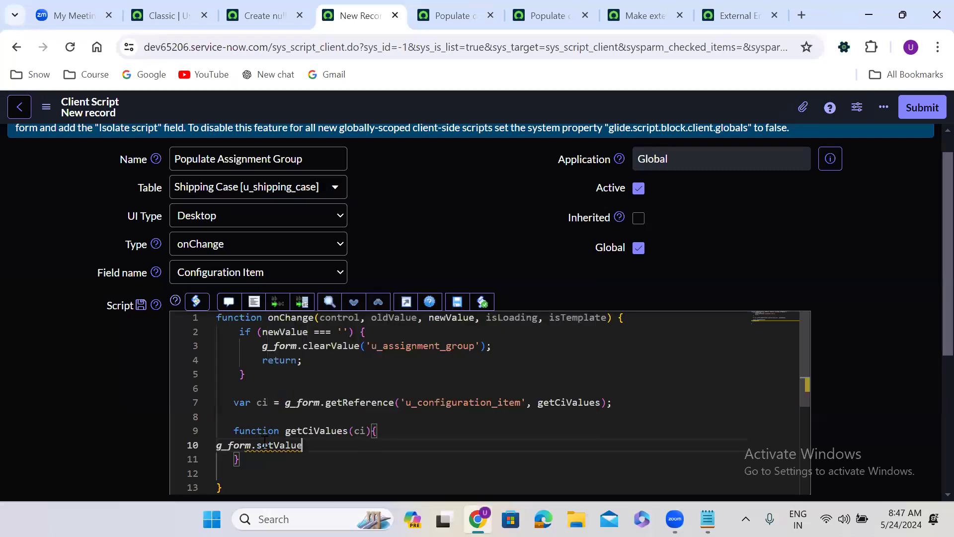
pyautogui.write('();')
pyautogui.press('Left')
pyautogui.press('Left')
pyautogui.write("''")
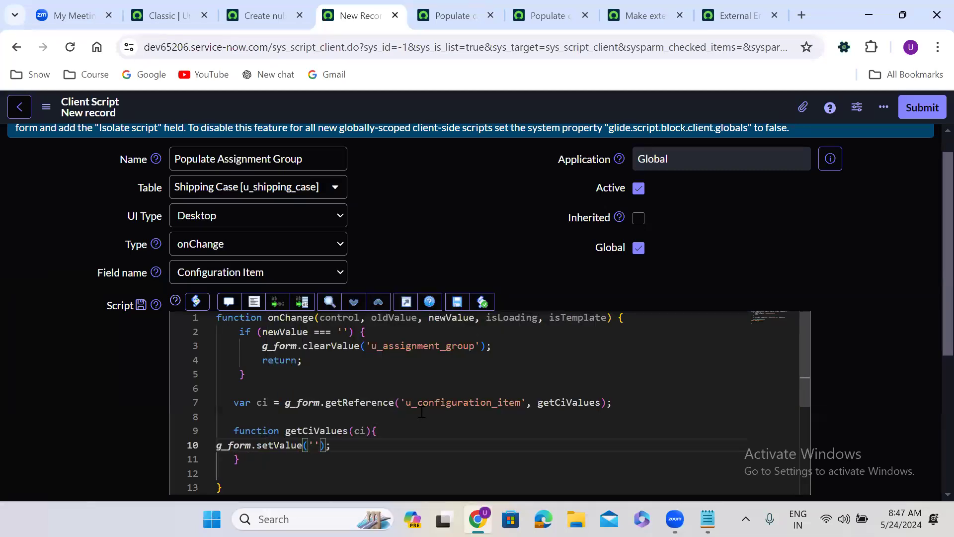
pyautogui.doubleClick(400, 350)
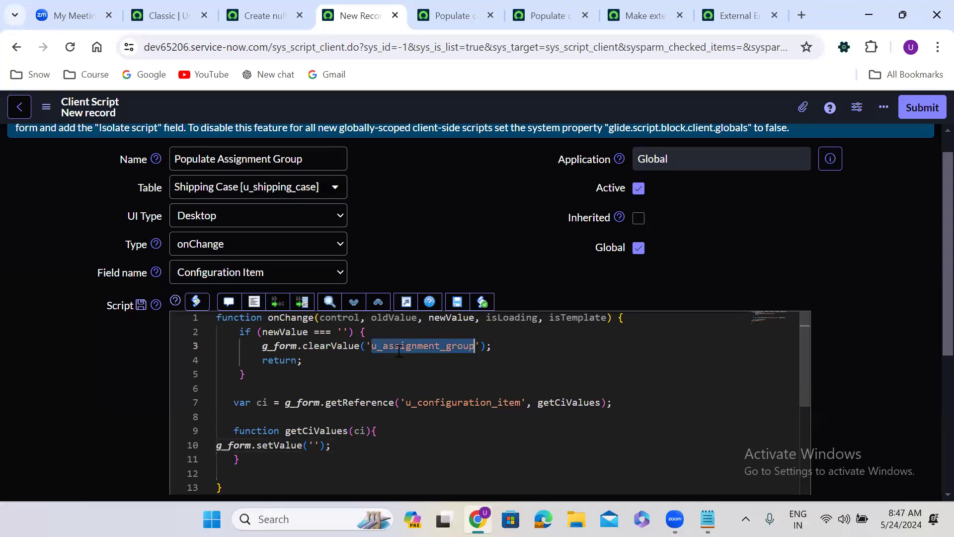
pyautogui.hotkey('ctrl', 'c')
pyautogui.click(317, 445)
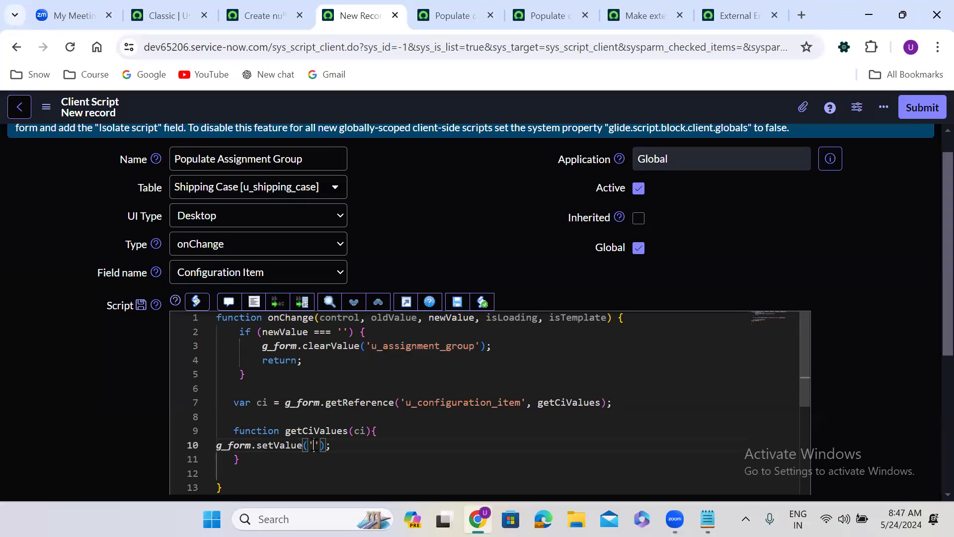
pyautogui.hotkey('ctrl', 'v')
pyautogui.write(', c')
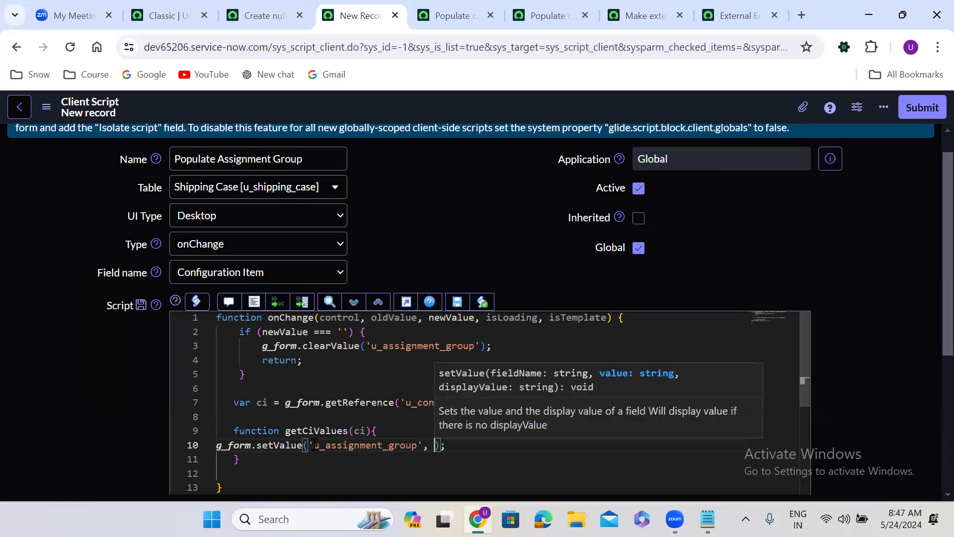
pyautogui.write('i.')
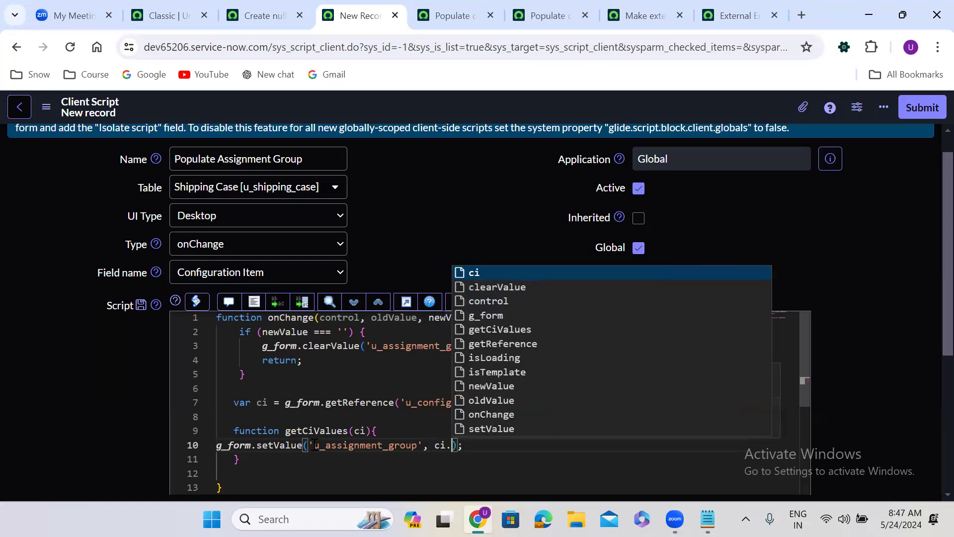
pyautogui.click(286, 16)
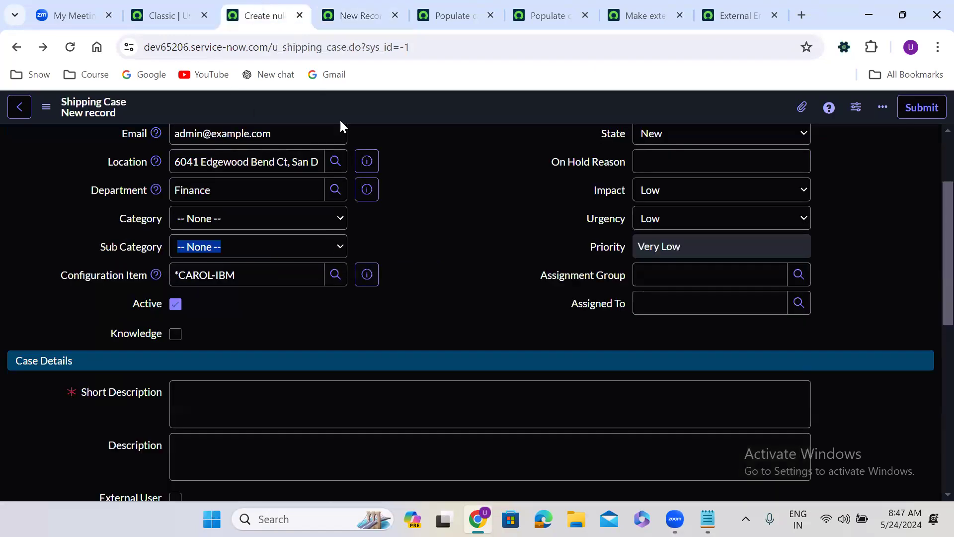
# Look up Support group's name on the CAROL-IBM preview and complete the value as ci.support_group
pyautogui.click(365, 274)
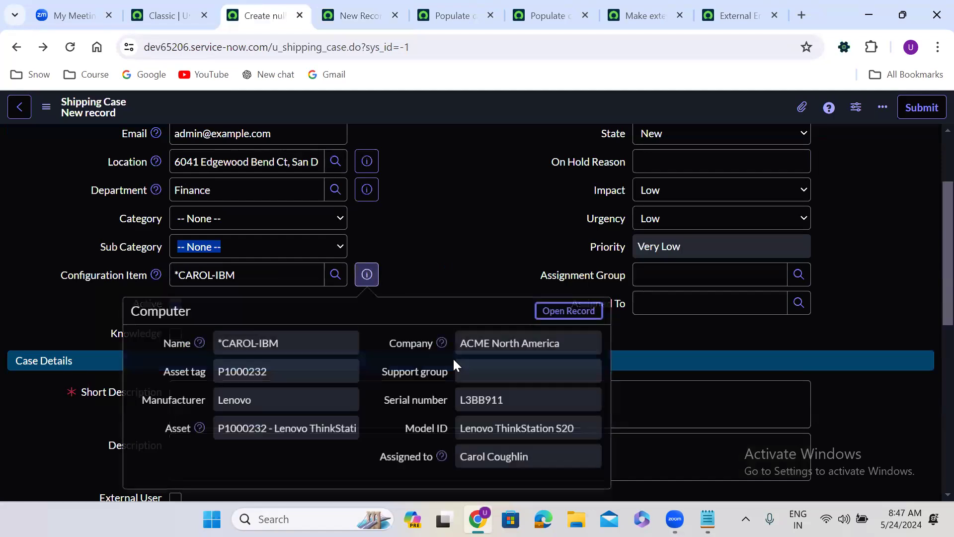
pyautogui.rightClick(420, 371)
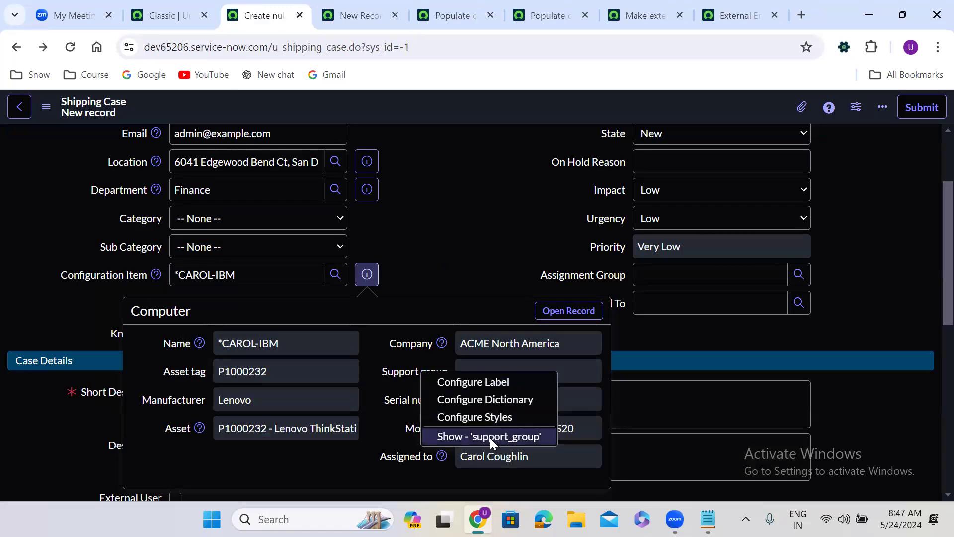
pyautogui.click(487, 197)
pyautogui.click(364, 3)
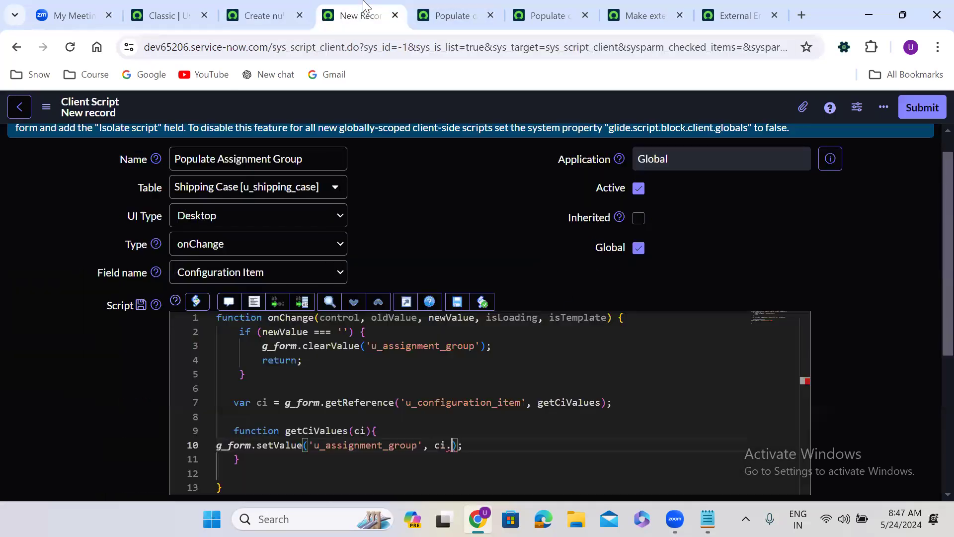
pyautogui.write('support_group')
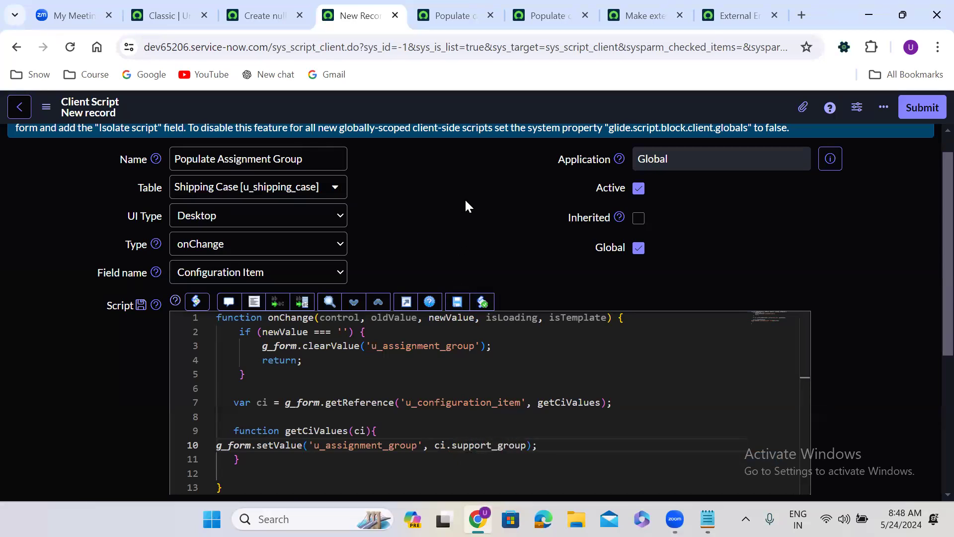
pyautogui.rightClick(454, 102)
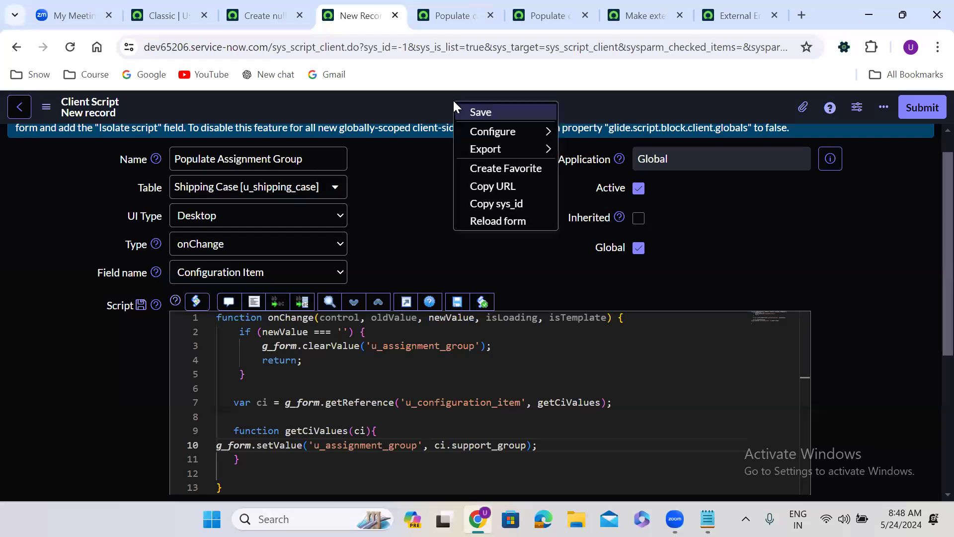
# Save the client script and reload the new Shipping Case form, discarding unsaved changes
pyautogui.click(482, 110)
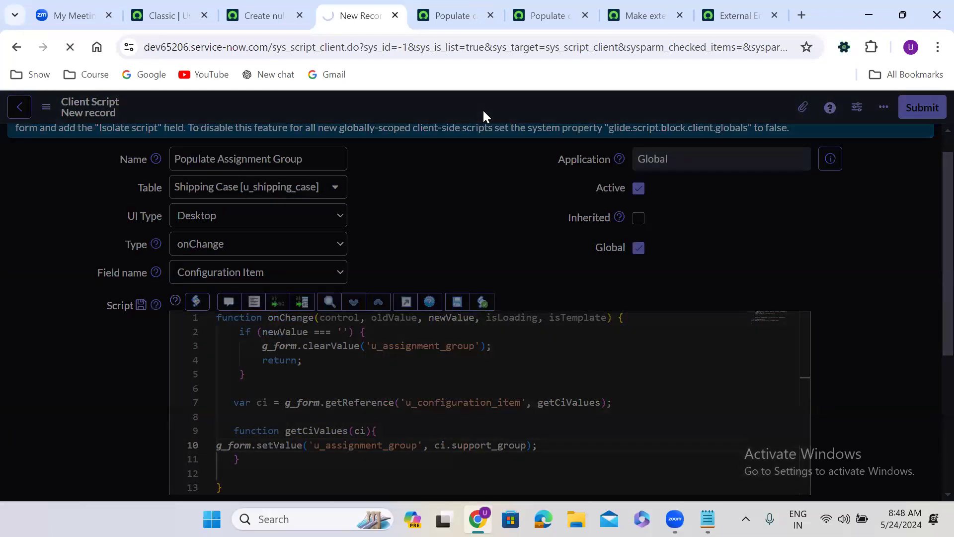
pyautogui.click(262, 15)
pyautogui.click(70, 47)
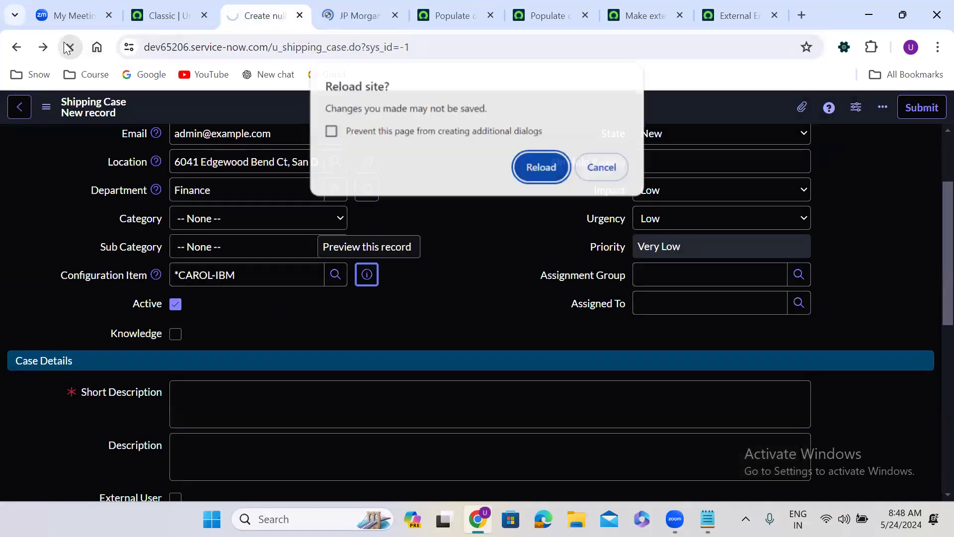
pyautogui.click(541, 168)
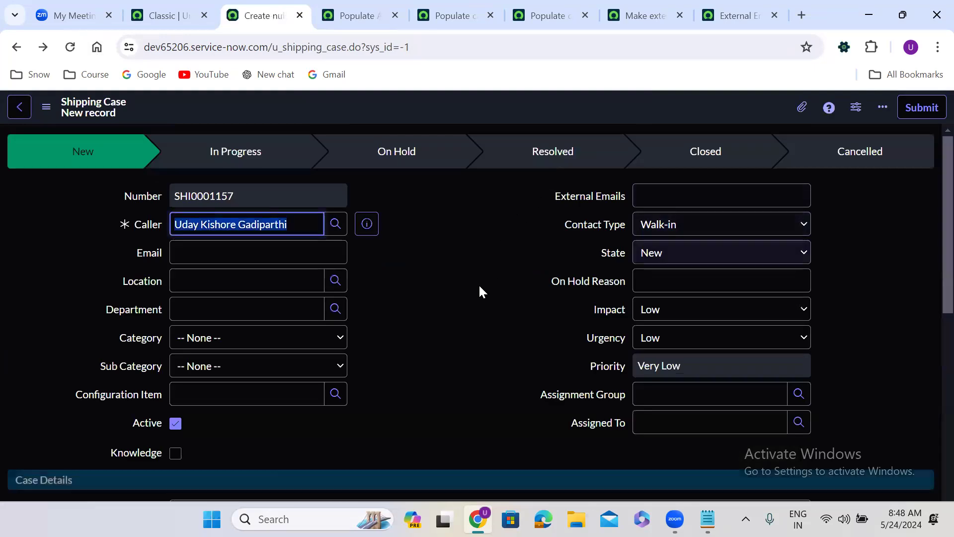
# Test the script by choosing *ASSET-IBM as Configuration Item, then clearing it
pyautogui.scroll(-1, 410, 328)
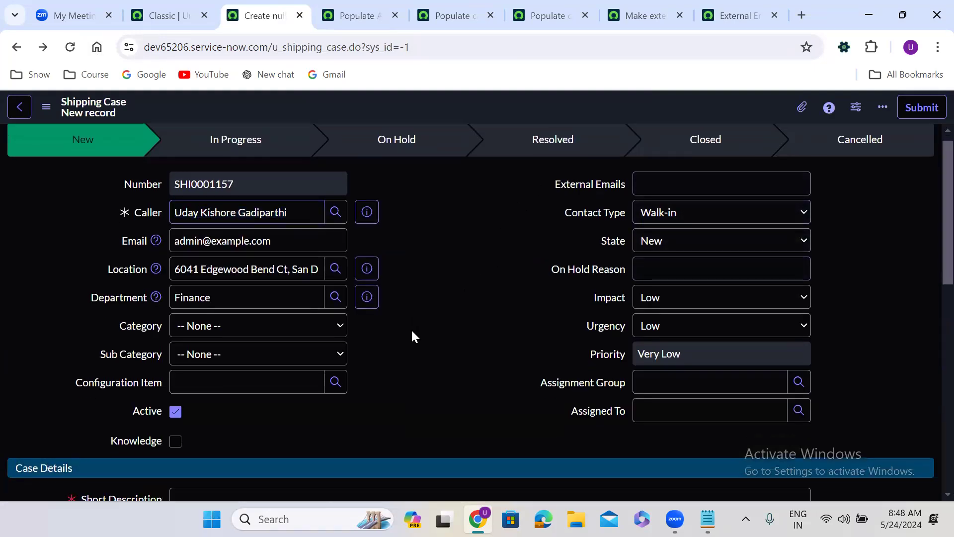
pyautogui.click(235, 335)
pyautogui.write('*')
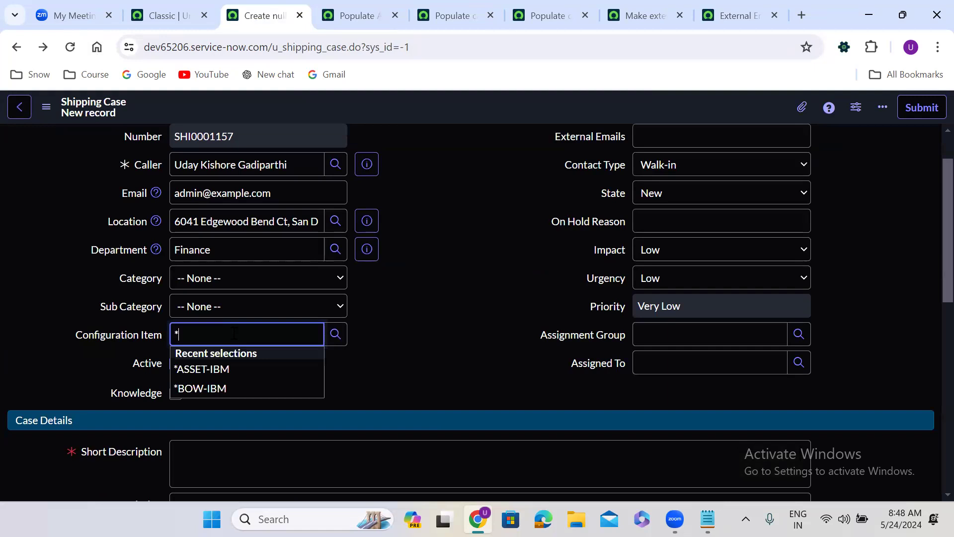
pyautogui.click(236, 369)
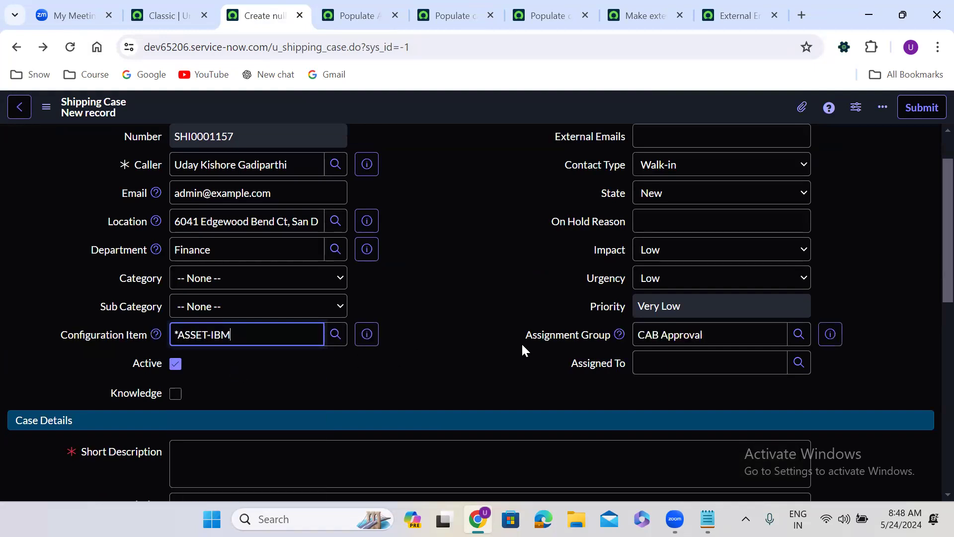
pyautogui.doubleClick(239, 331)
pyautogui.hotkey('ctrl', 'a')
pyautogui.press('BackSpace')
pyautogui.click(448, 333)
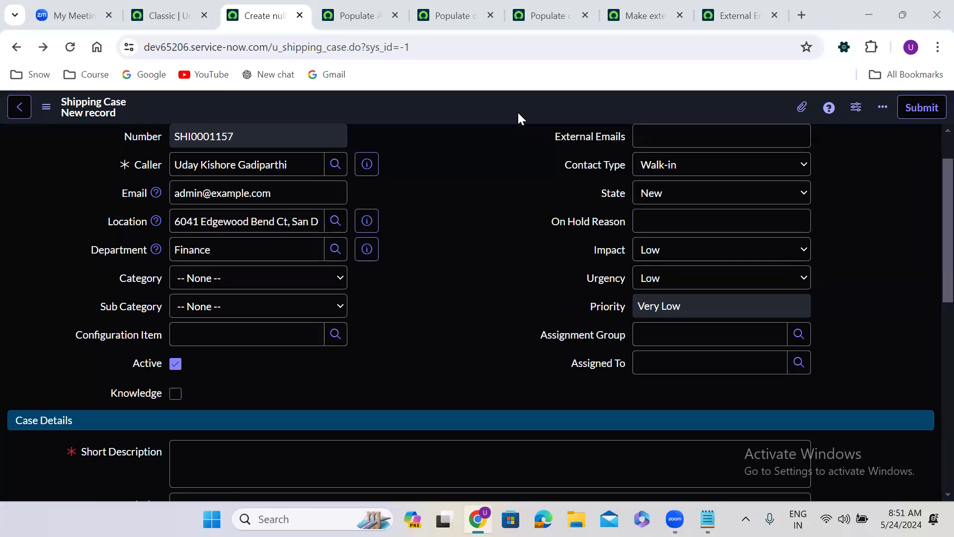
pyautogui.click(425, 458)
# Review the Populate caller values script's onChange code for the Caller field
pyautogui.click(477, 6)
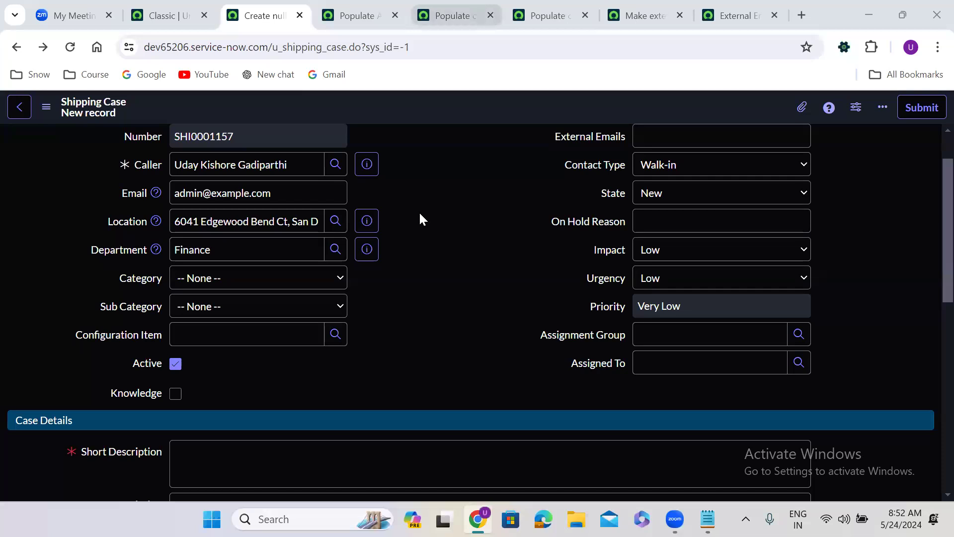
pyautogui.scroll(-2, 419, 210)
pyautogui.scroll(-1, 420, 216)
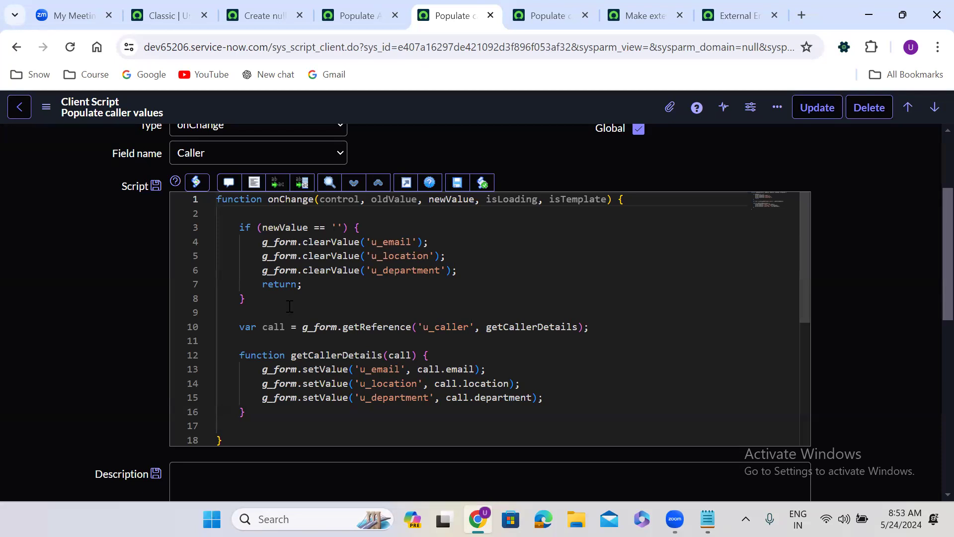
pyautogui.click(253, 310)
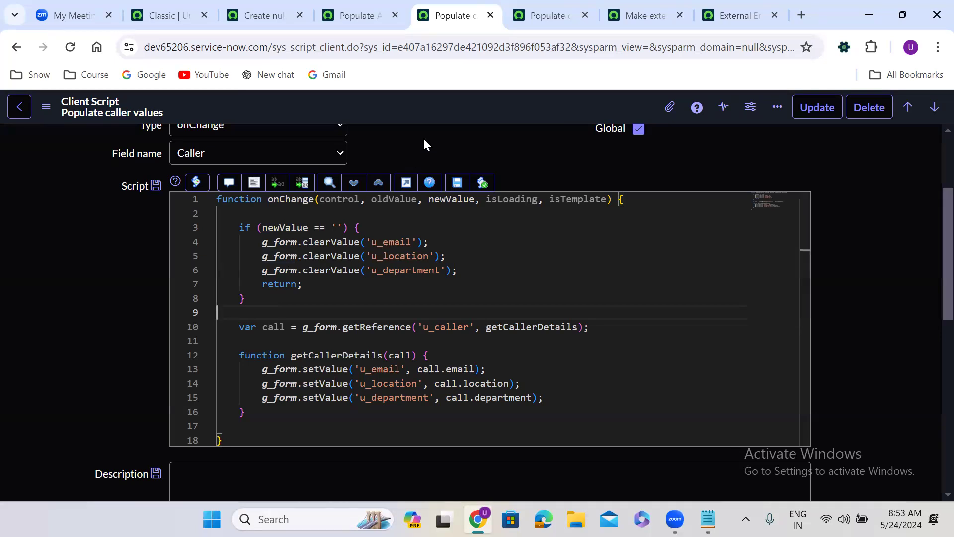
pyautogui.scroll(3, 424, 139)
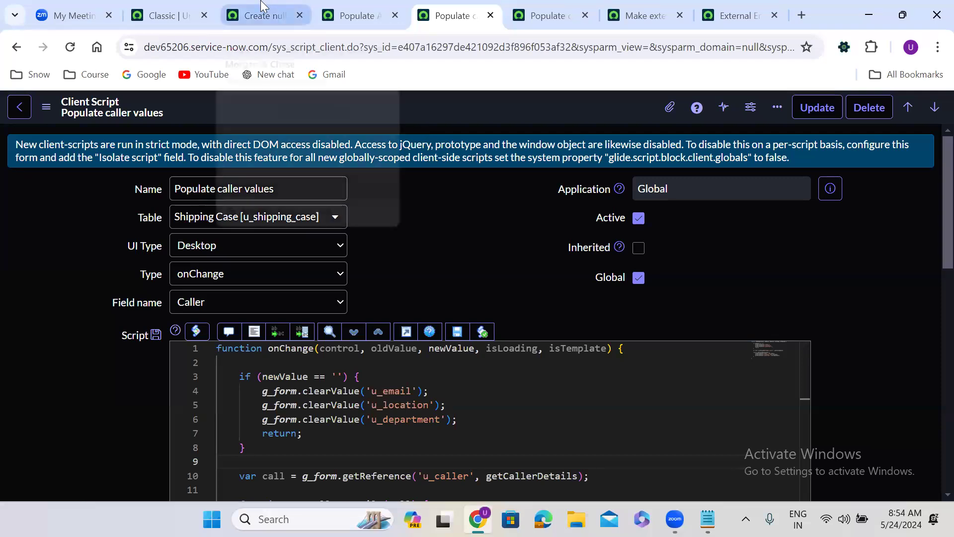
# Return to the new Shipping Case SHI0001157 form and inspect the External Emails field
pyautogui.click(262, 7)
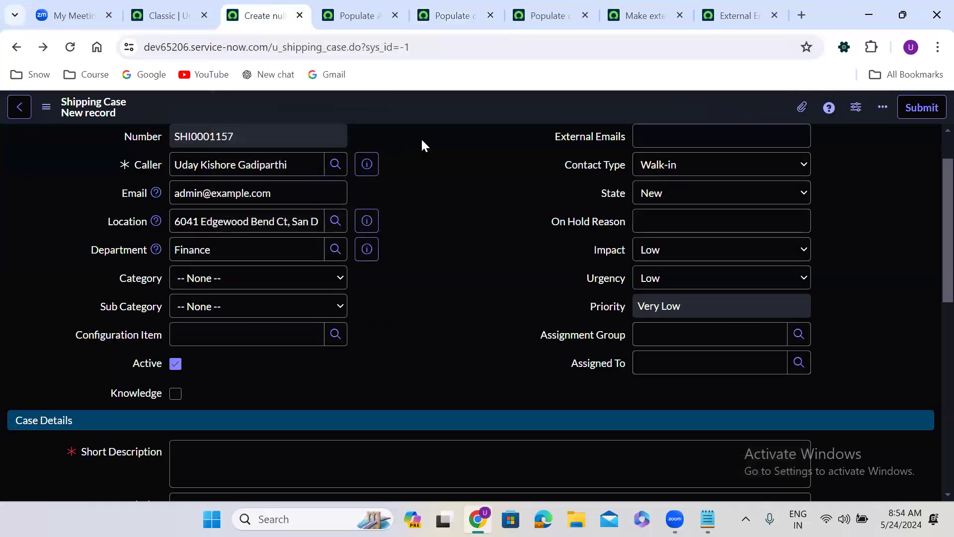
pyautogui.scroll(2, 422, 138)
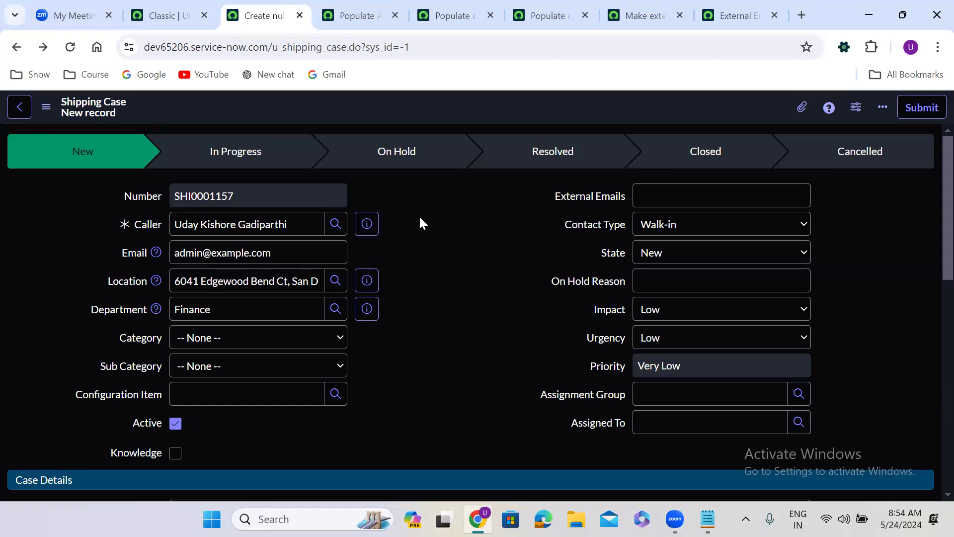
pyautogui.doubleClick(583, 197)
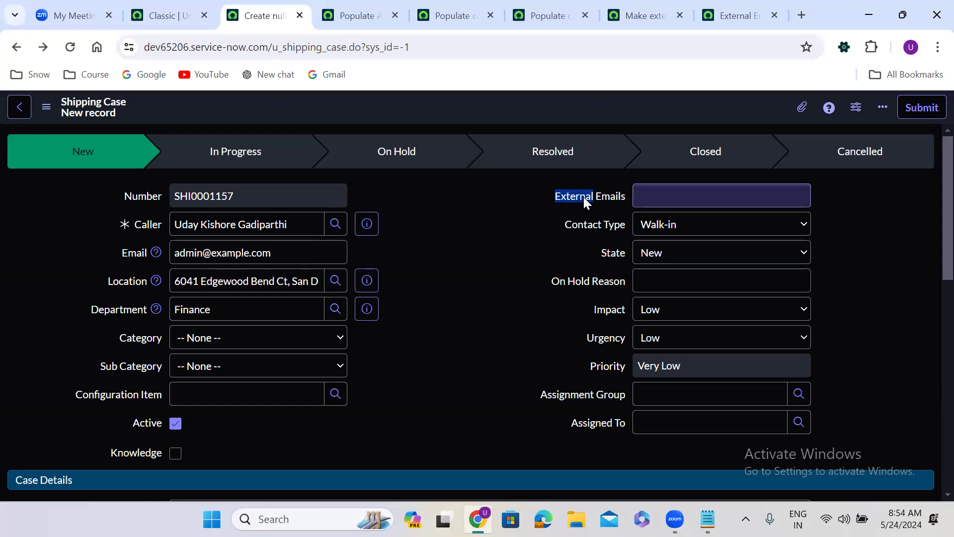
pyautogui.click(596, 233)
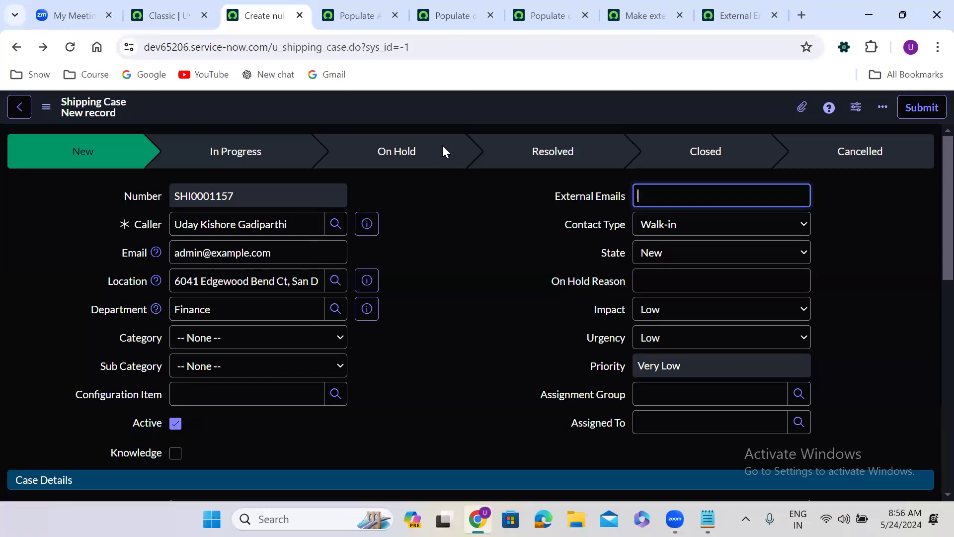
pyautogui.rightClick(258, 14)
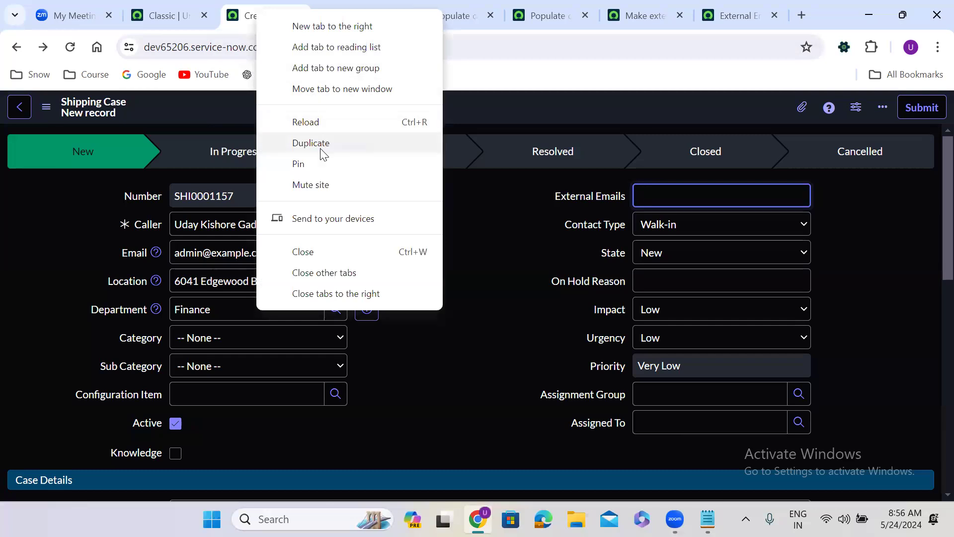
# Duplicate the record tab and open the Shipping Case client scripts via Configure > Client Scripts
pyautogui.click(321, 146)
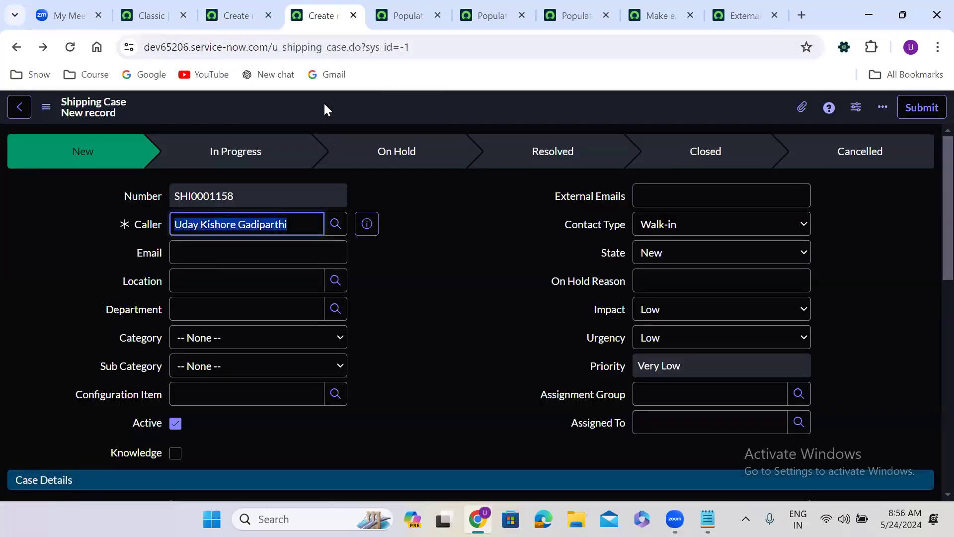
pyautogui.rightClick(324, 103)
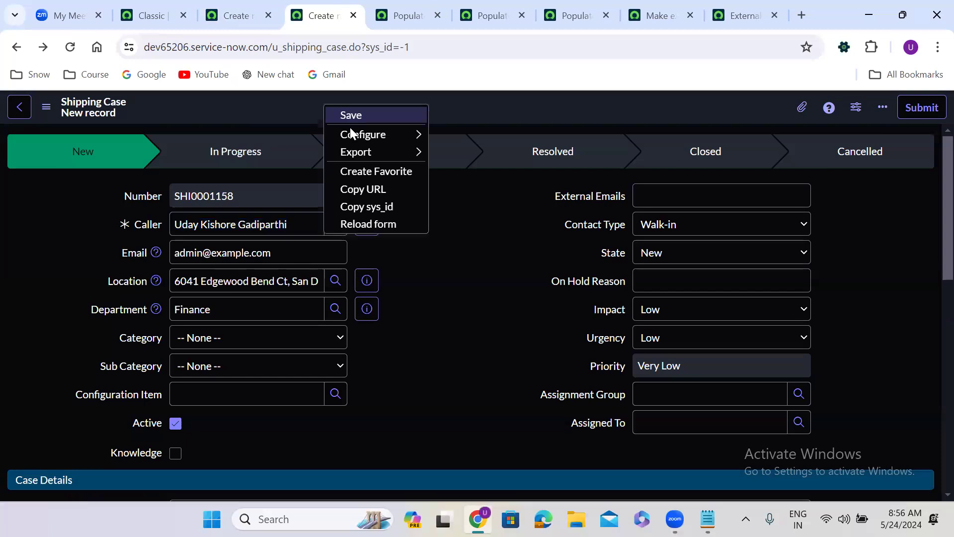
pyautogui.moveTo(350, 130)
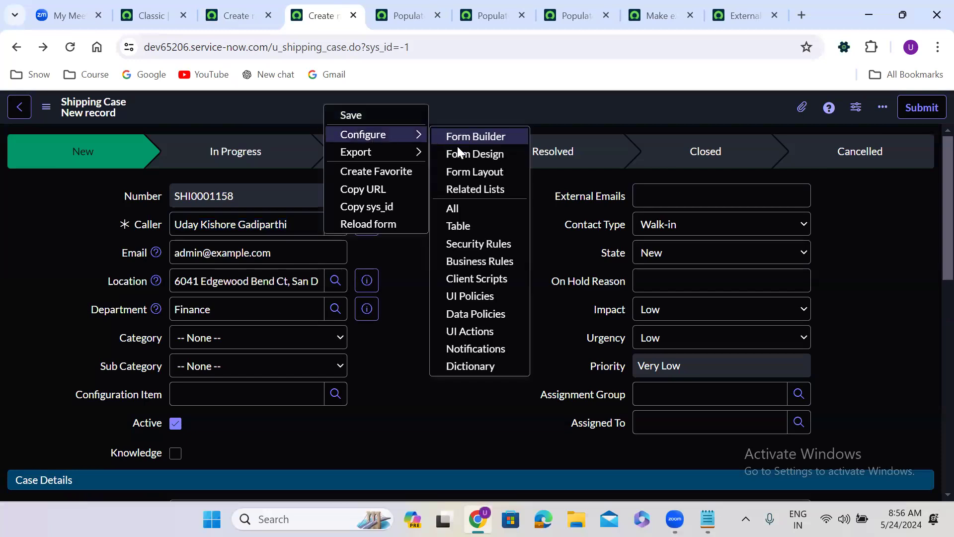
pyautogui.click(486, 277)
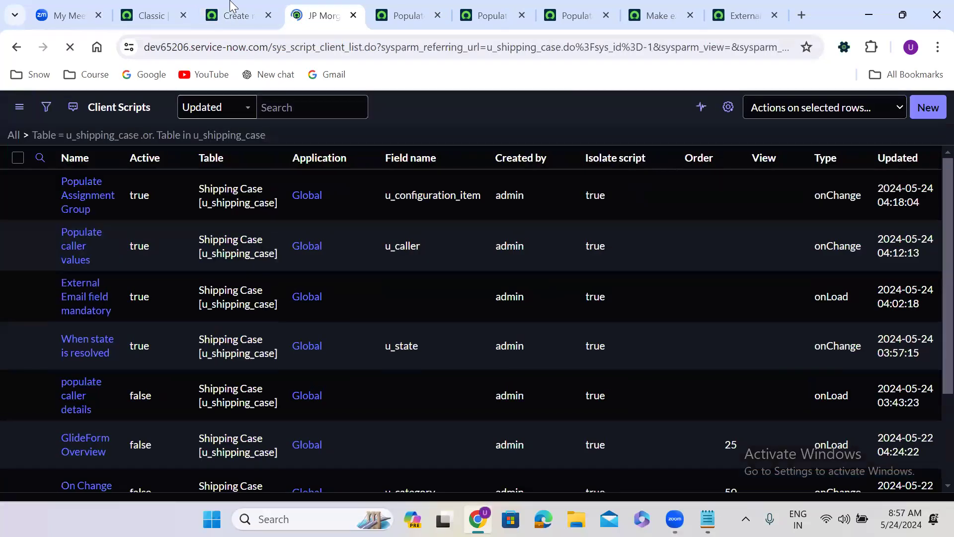
# Grab the u_external_emails technical name from the form and show the client scripts filter
pyautogui.click(236, 15)
pyautogui.doubleClick(466, 237)
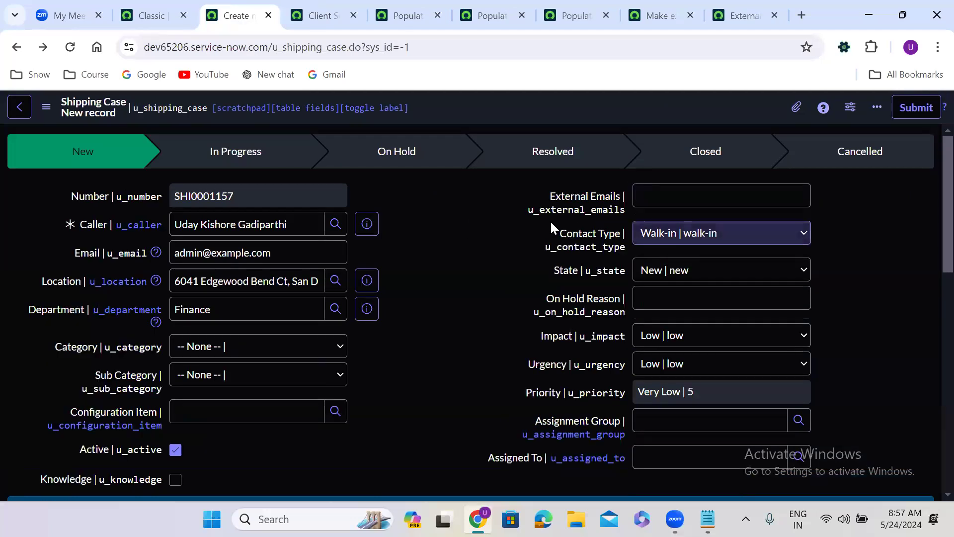
pyautogui.doubleClick(550, 219)
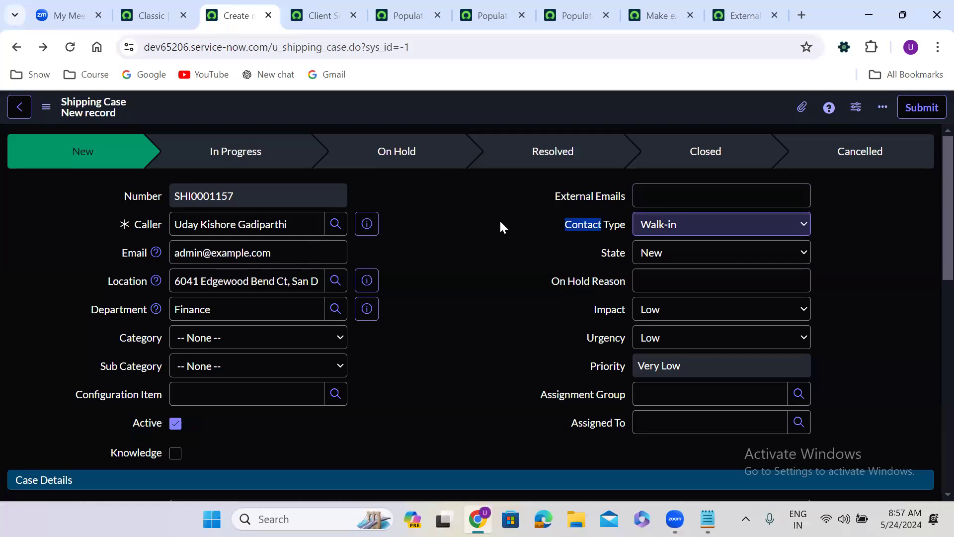
pyautogui.doubleClick(436, 228)
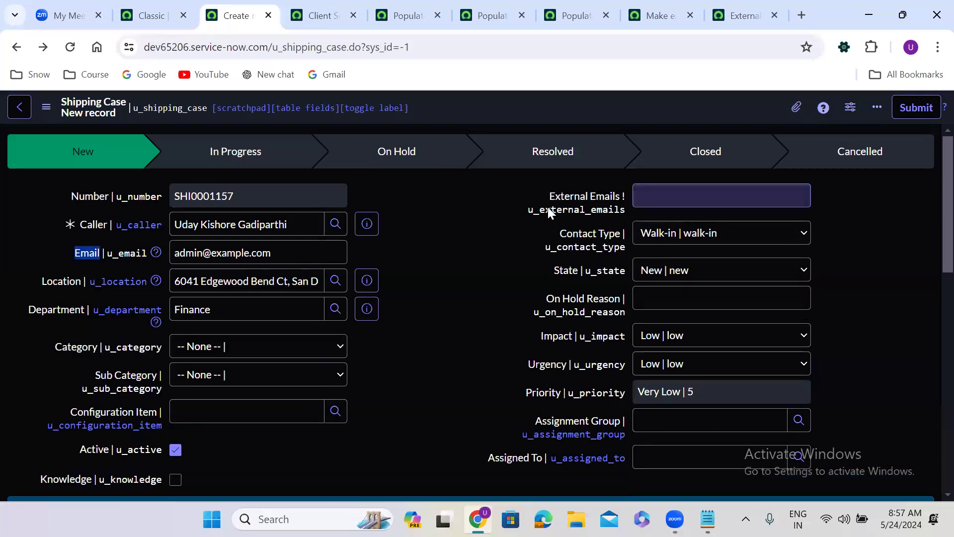
pyautogui.doubleClick(548, 209)
pyautogui.hotkey('ctrl', 'c')
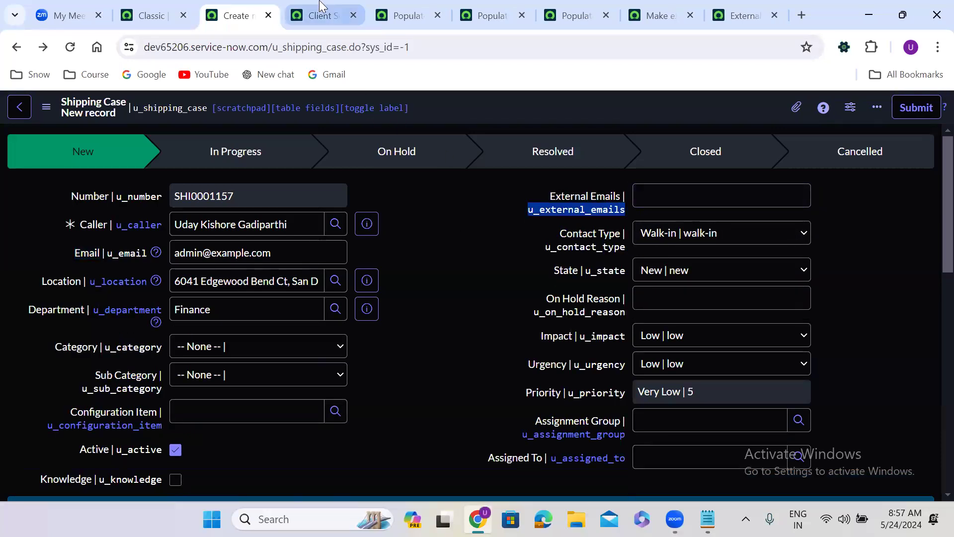
pyautogui.click(321, 15)
pyautogui.click(46, 106)
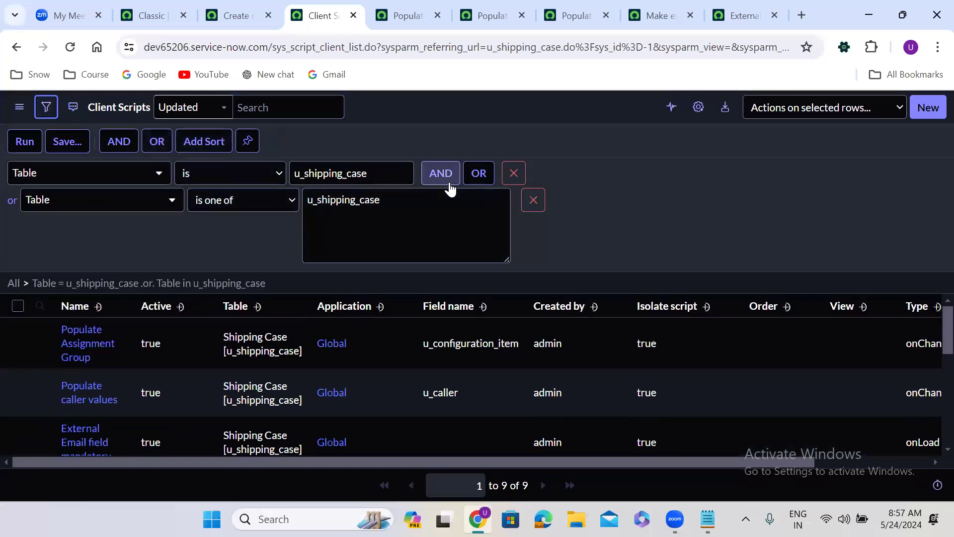
# Filter the client scripts to Script contains u_external_emails, then return to the new-record tab
pyautogui.click(446, 184)
pyautogui.click(74, 306)
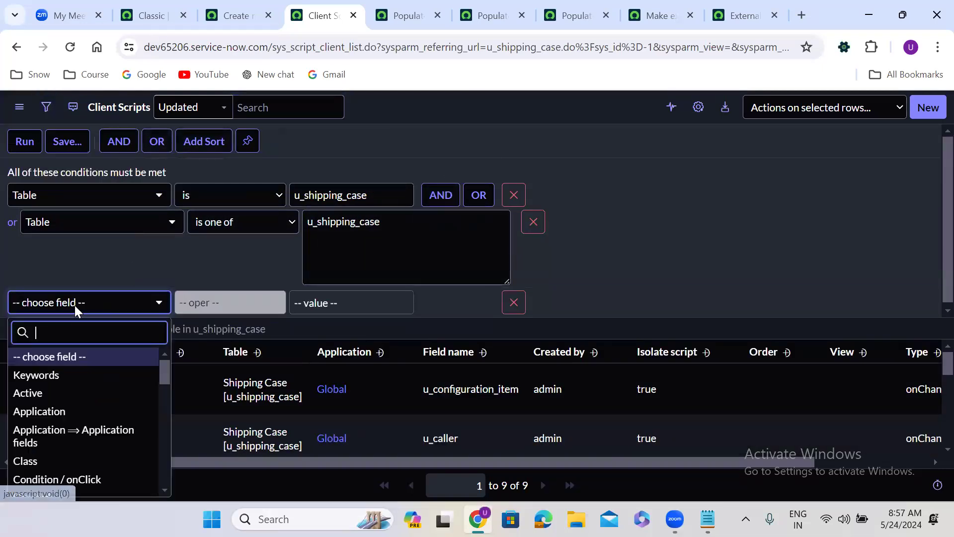
pyautogui.write('scr')
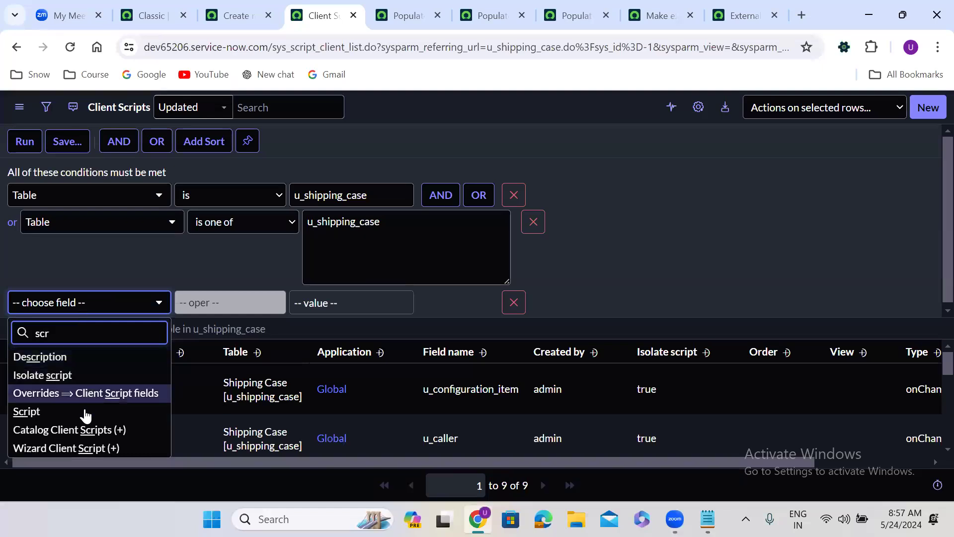
pyautogui.click(85, 412)
pyautogui.click(297, 304)
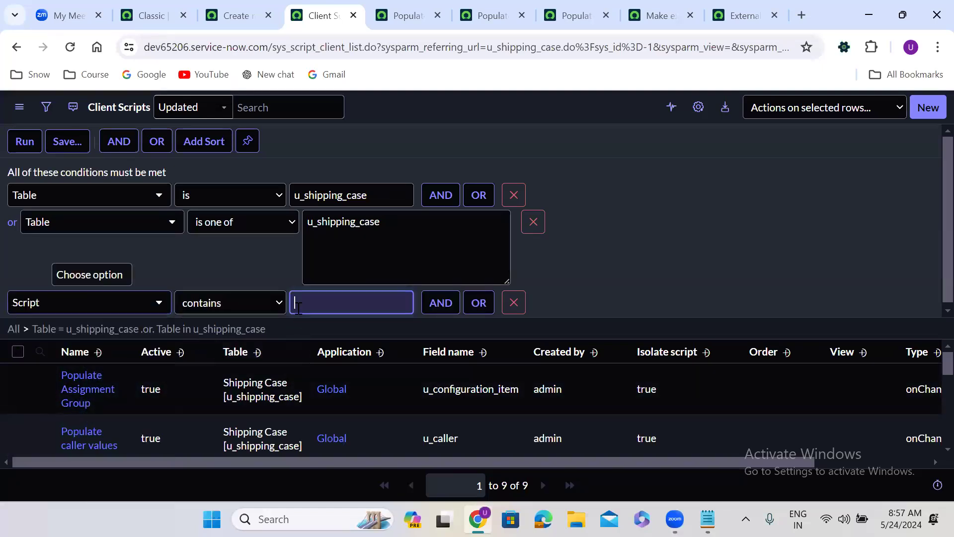
pyautogui.hotkey('ctrl', 'v')
pyautogui.click(25, 142)
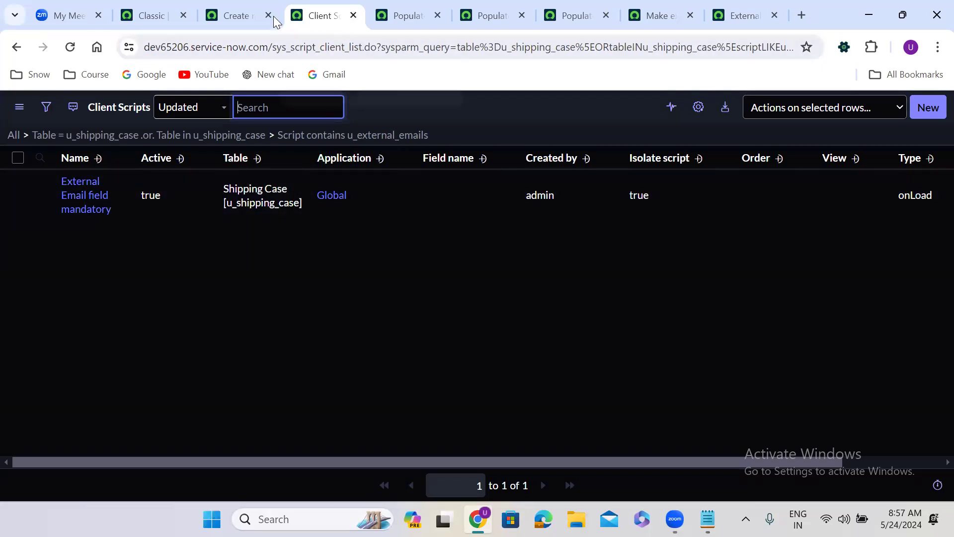
pyautogui.click(237, 13)
pyautogui.rightClick(238, 15)
# Duplicate the new Shipping Case tab and bring up the table's UI Policies list from the form header
pyautogui.click(309, 147)
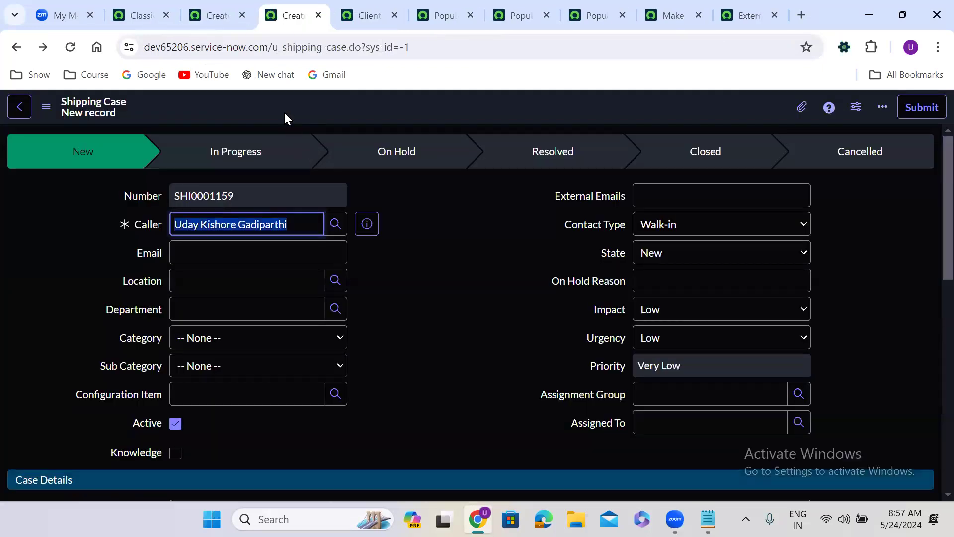
pyautogui.rightClick(283, 107)
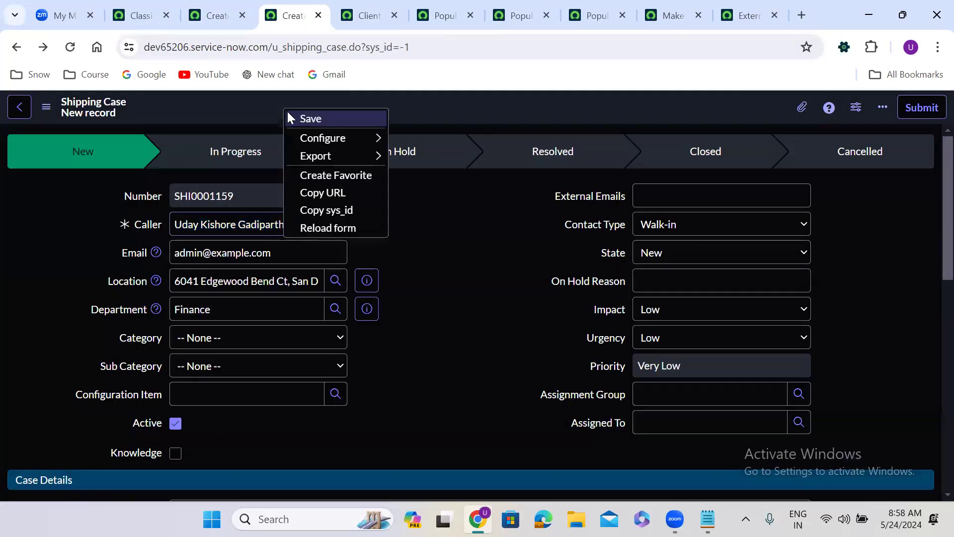
pyautogui.moveTo(383, 138)
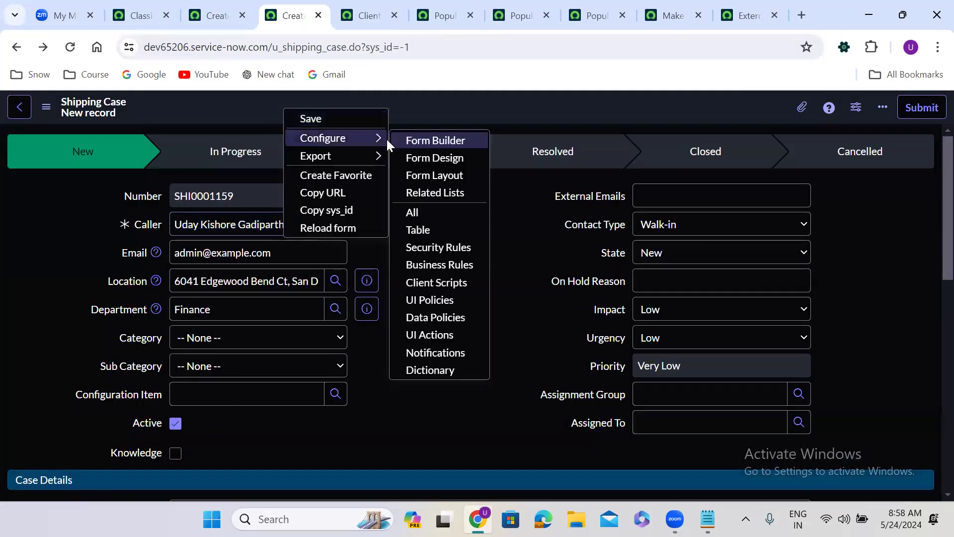
pyautogui.click(441, 300)
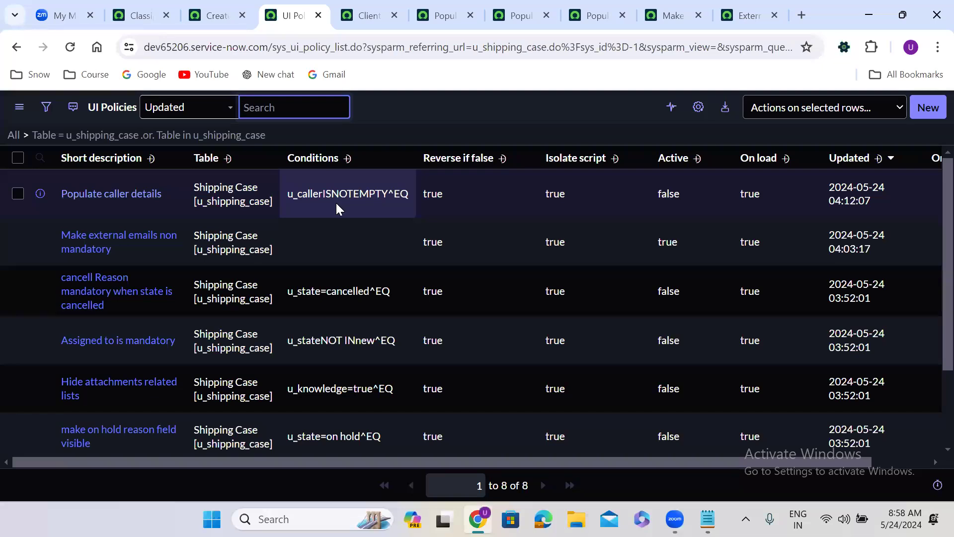
# Open the Populate caller details policy in a new tab and show its UI Policy Actions list on its own
pyautogui.click(40, 194)
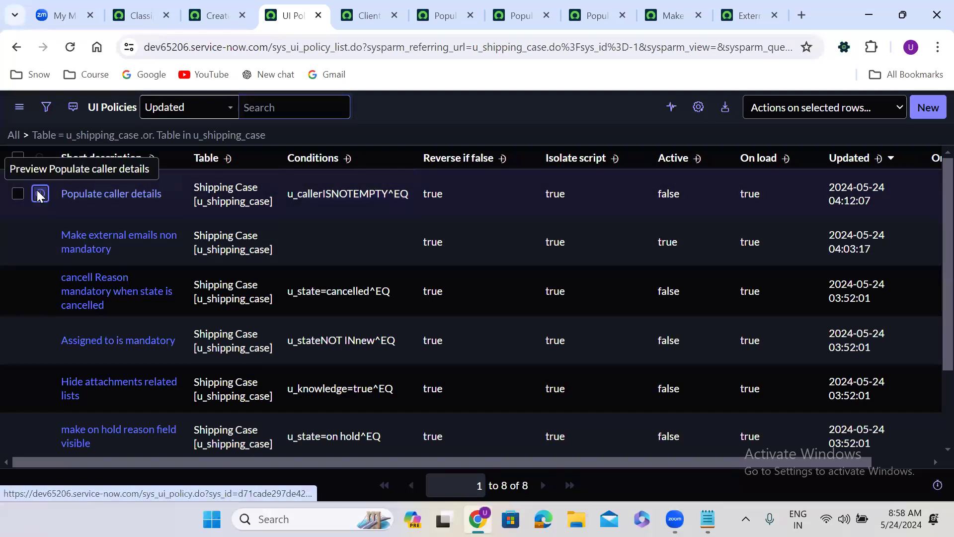
pyautogui.rightClick(40, 193)
pyautogui.click(82, 209)
pyautogui.click(359, 7)
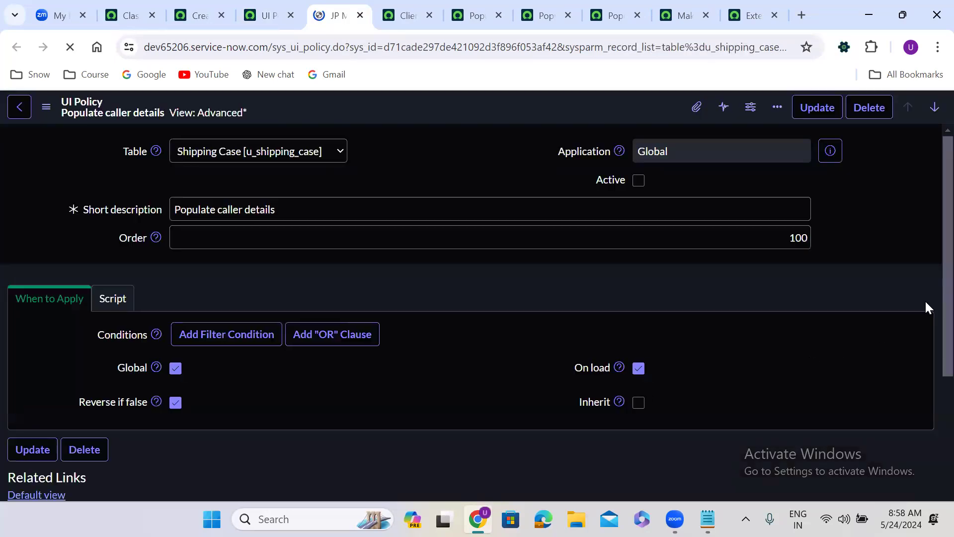
pyautogui.scroll(-2, 930, 228)
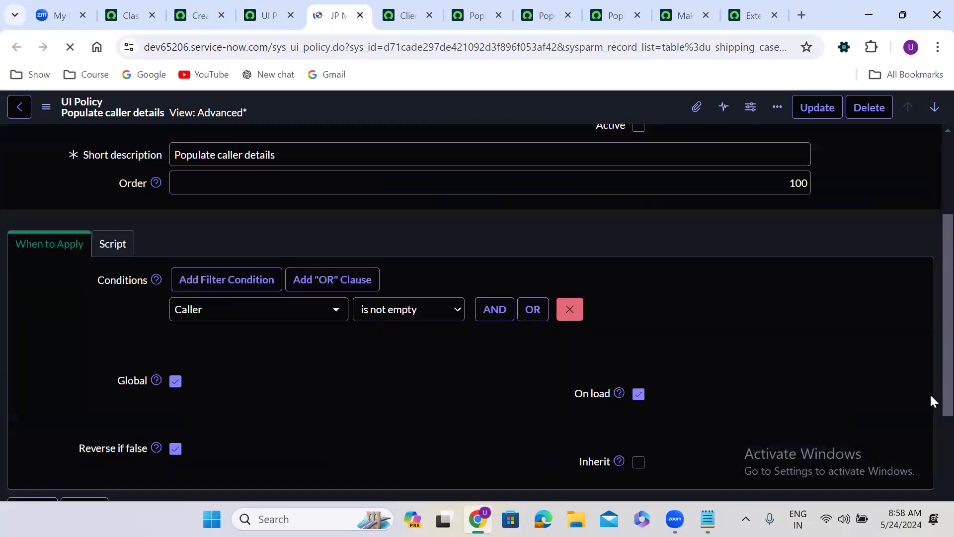
pyautogui.scroll(-5, 932, 400)
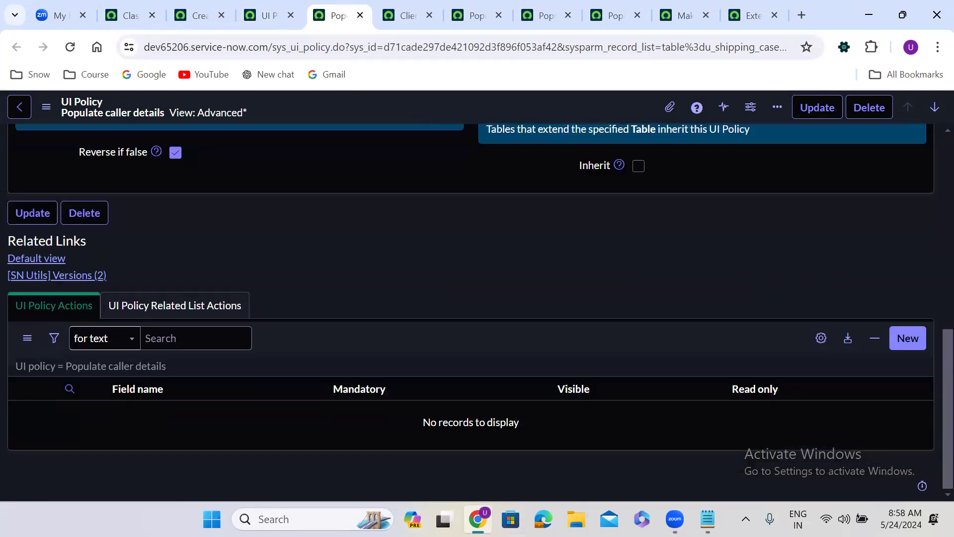
pyautogui.rightClick(115, 366)
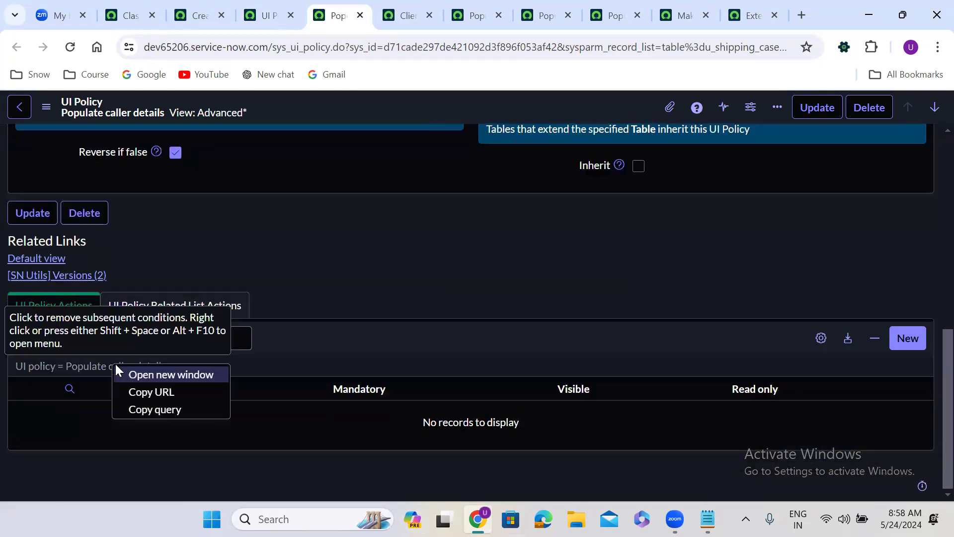
pyautogui.click(157, 377)
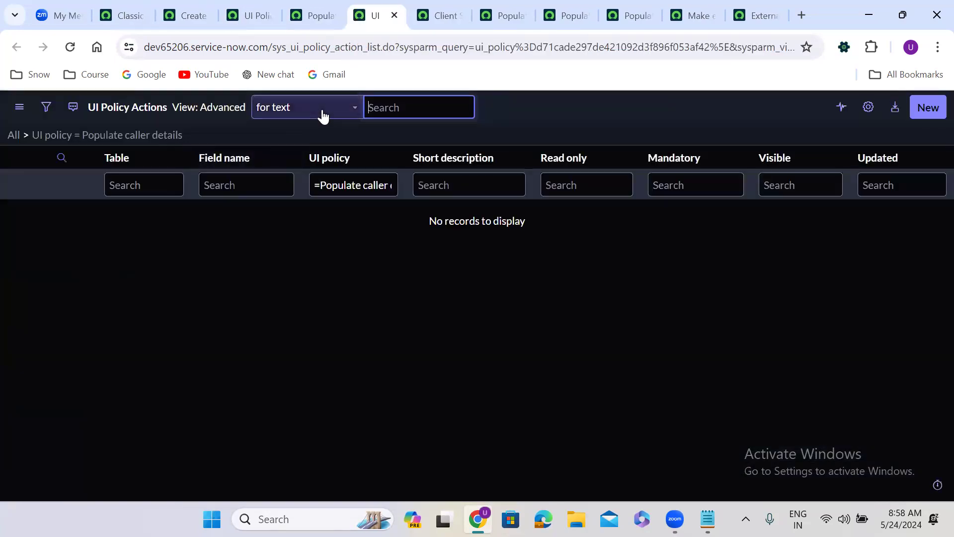
# Show all UI policy actions, then filter the Field name column to =u_external_emails
pyautogui.click(14, 137)
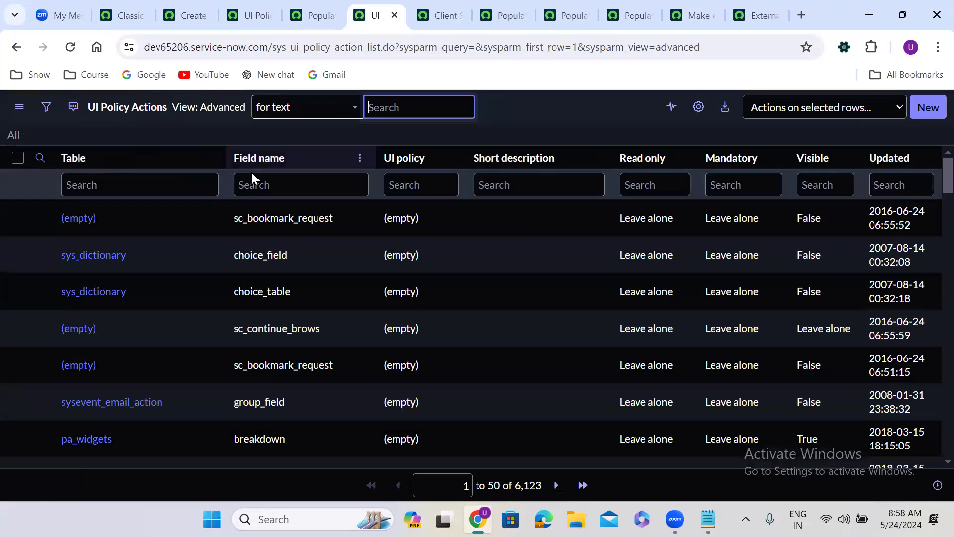
pyautogui.click(268, 183)
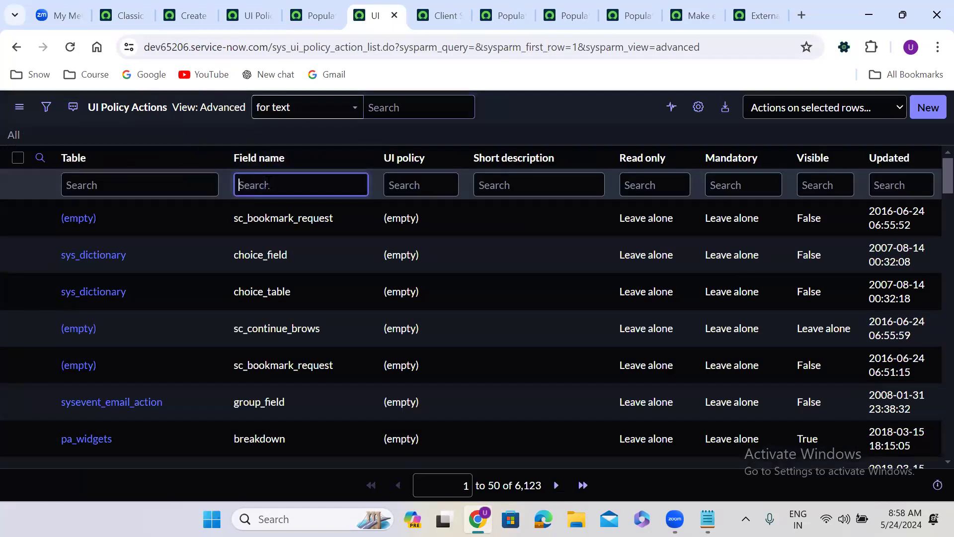
pyautogui.write('=u_external_emails')
pyautogui.press('Return')
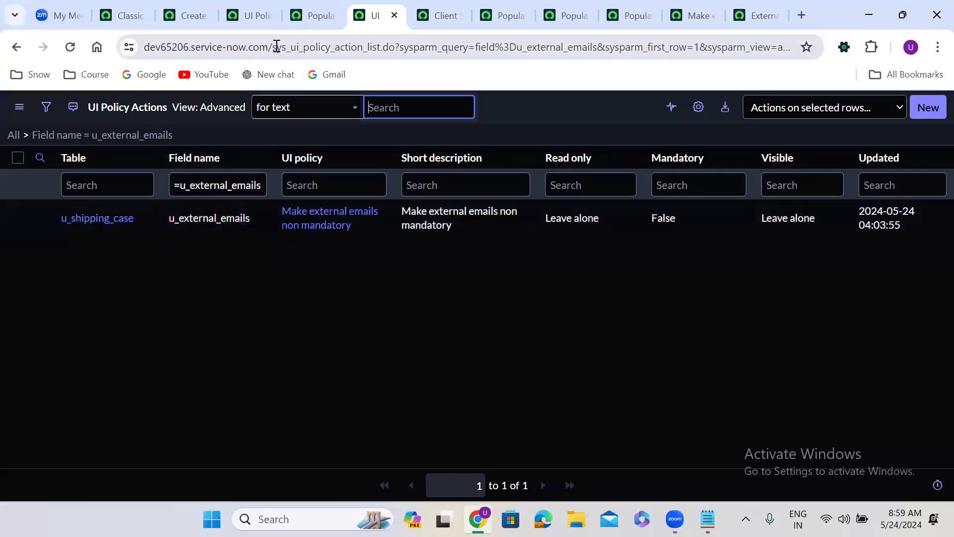
pyautogui.moveTo(273, 47); pyautogui.dragTo(363, 48)
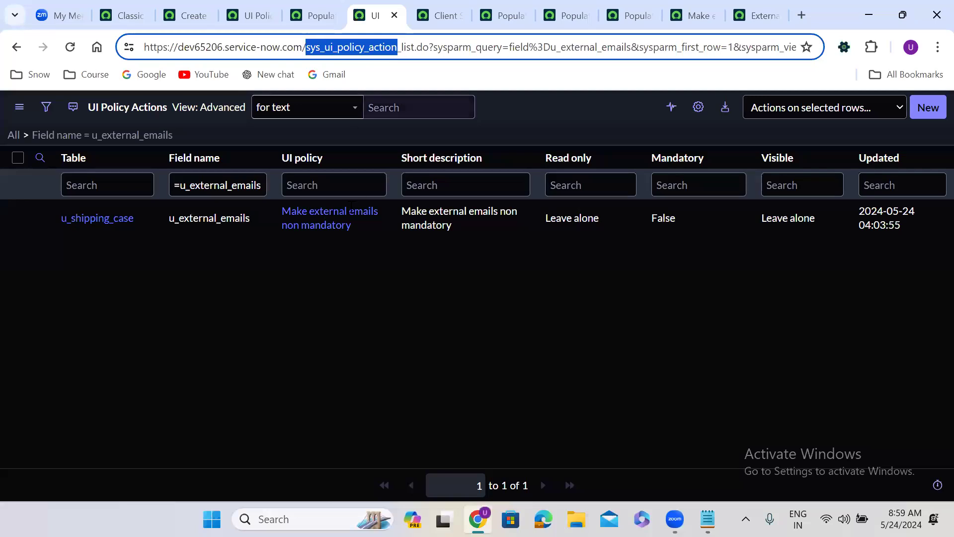
pyautogui.click(334, 312)
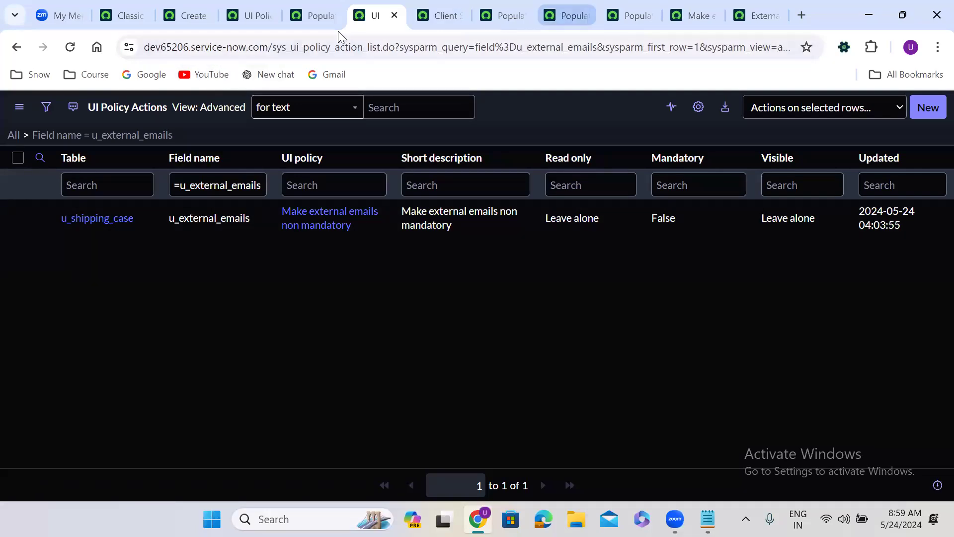
# Return to the new Shipping Case form and review its System Information, Related Records and Resolution Information sections
pyautogui.click(187, 12)
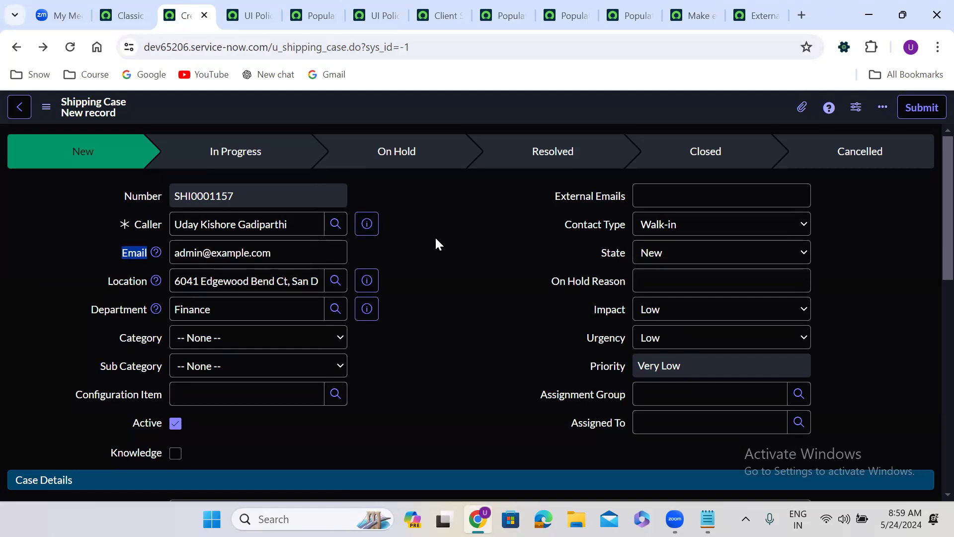
pyautogui.scroll(-7, 429, 257)
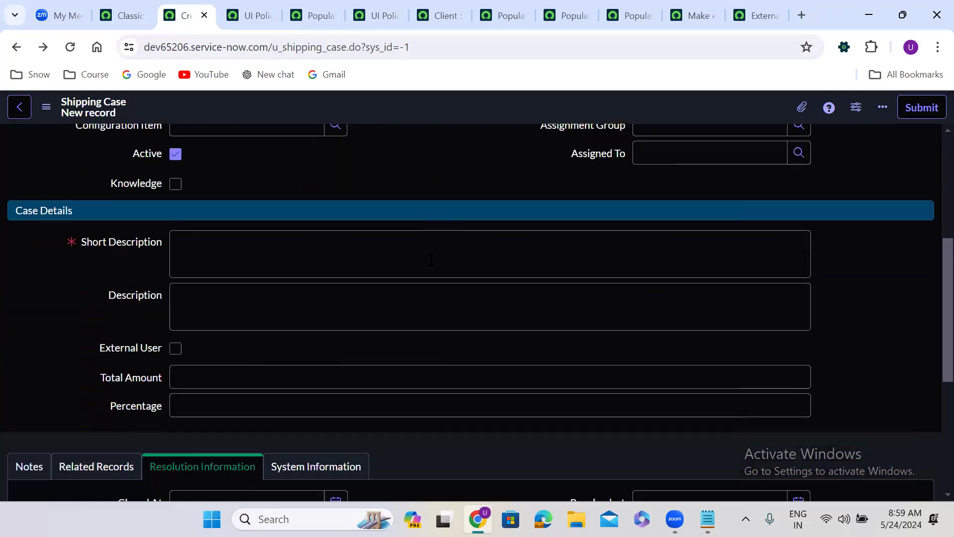
pyautogui.scroll(-2, 430, 259)
pyautogui.click(314, 260)
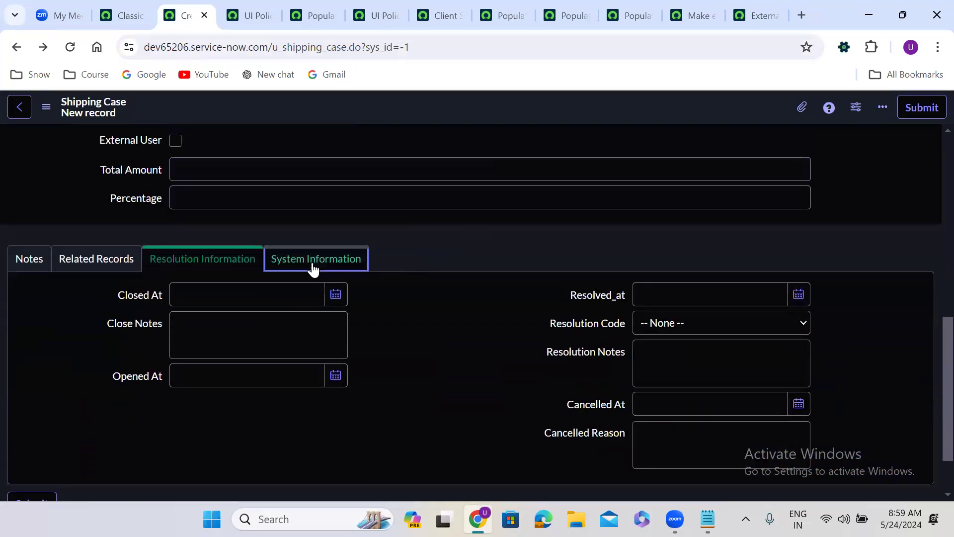
pyautogui.click(120, 294)
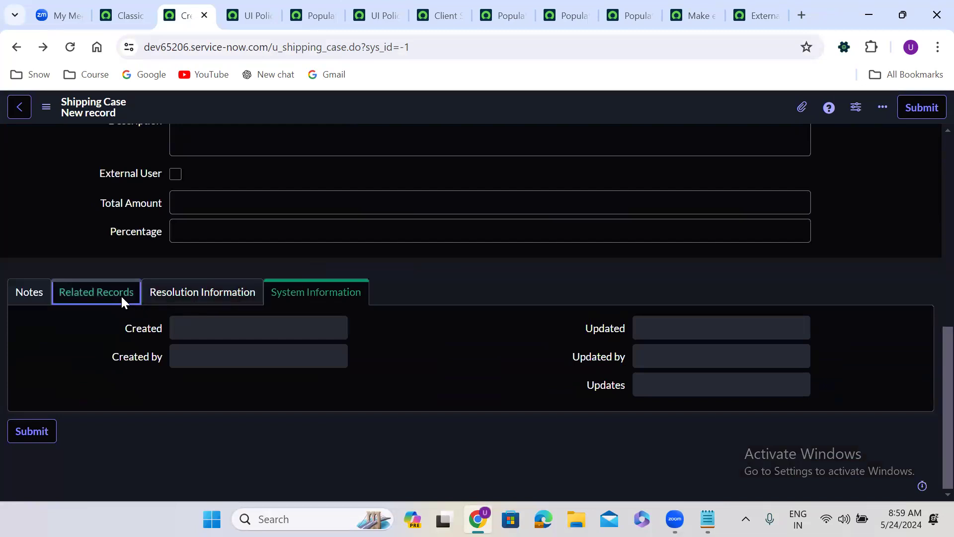
pyautogui.click(195, 330)
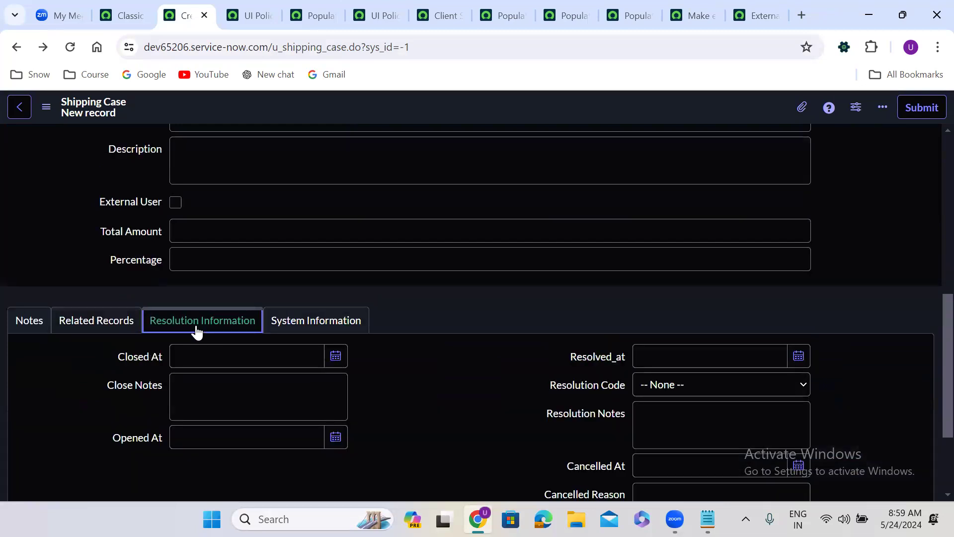
pyautogui.click(297, 326)
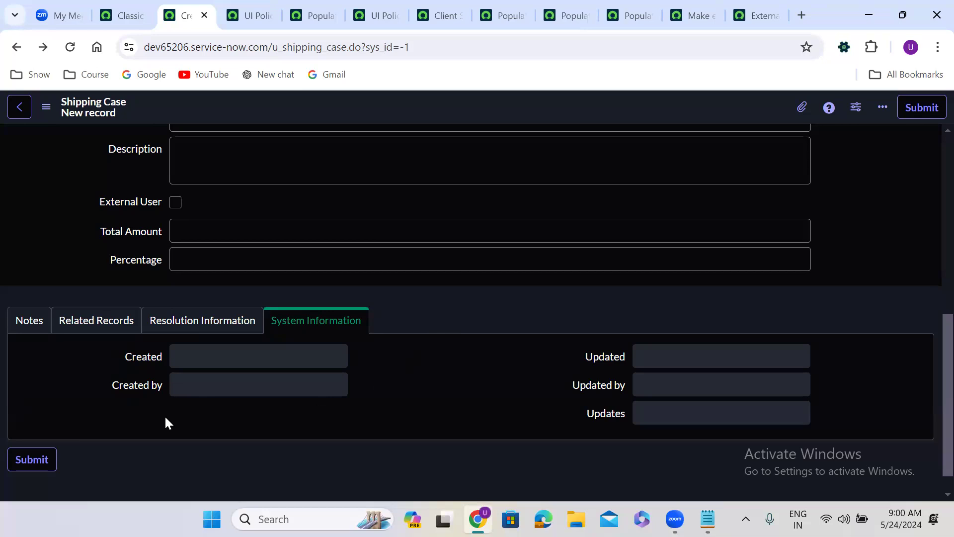
pyautogui.click(155, 139)
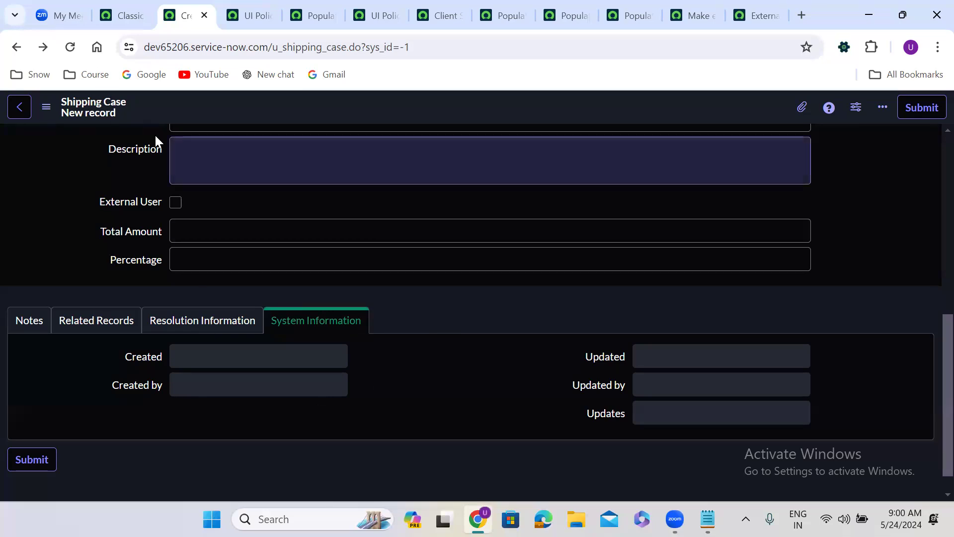
# In Form Layout, create a new File Attachment field named Attachment
pyautogui.rightClick(378, 101)
pyautogui.moveTo(430, 131)
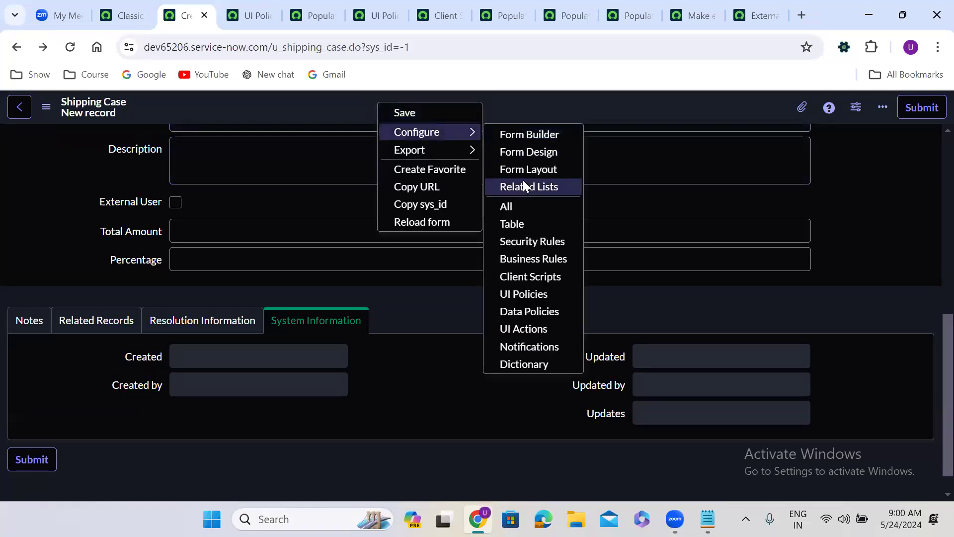
pyautogui.click(541, 170)
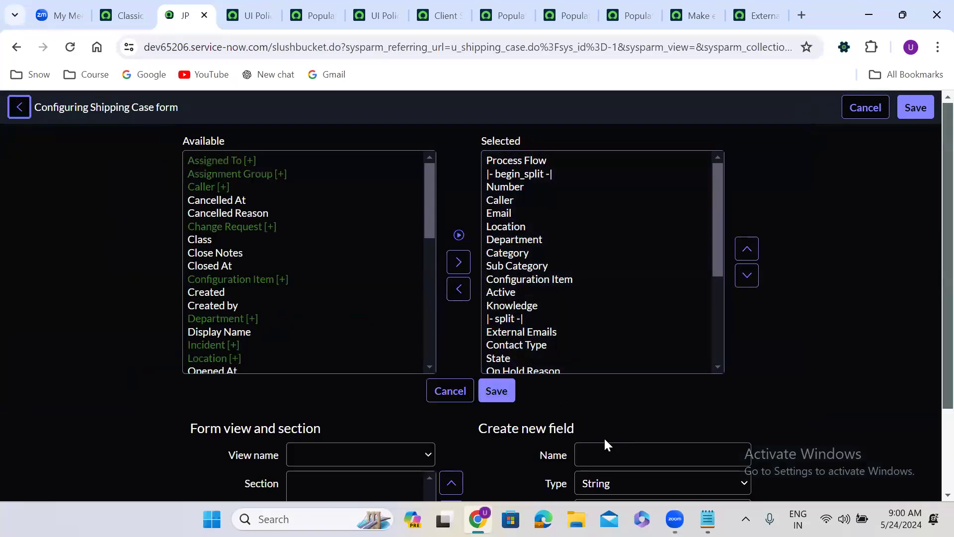
pyautogui.scroll(-3, 655, 422)
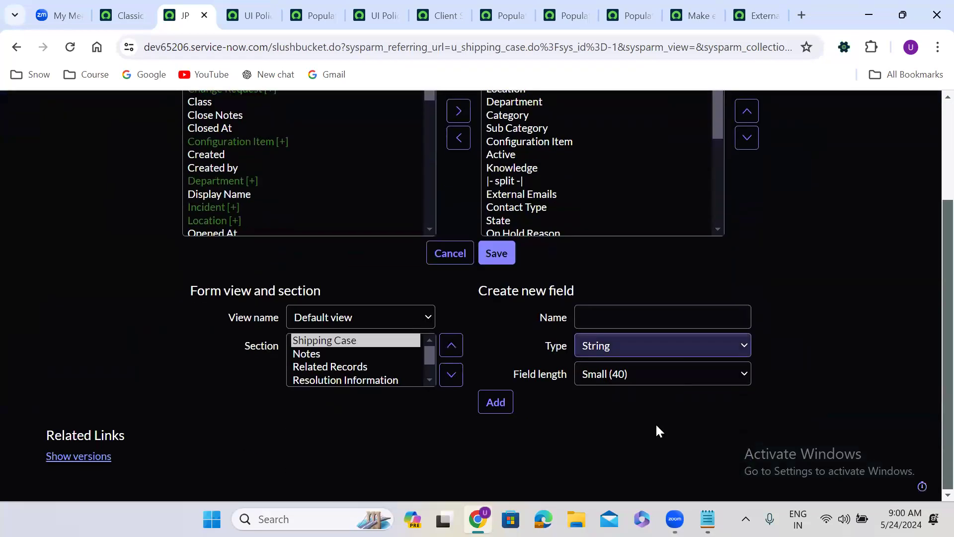
pyautogui.click(598, 347)
pyautogui.press('Home')
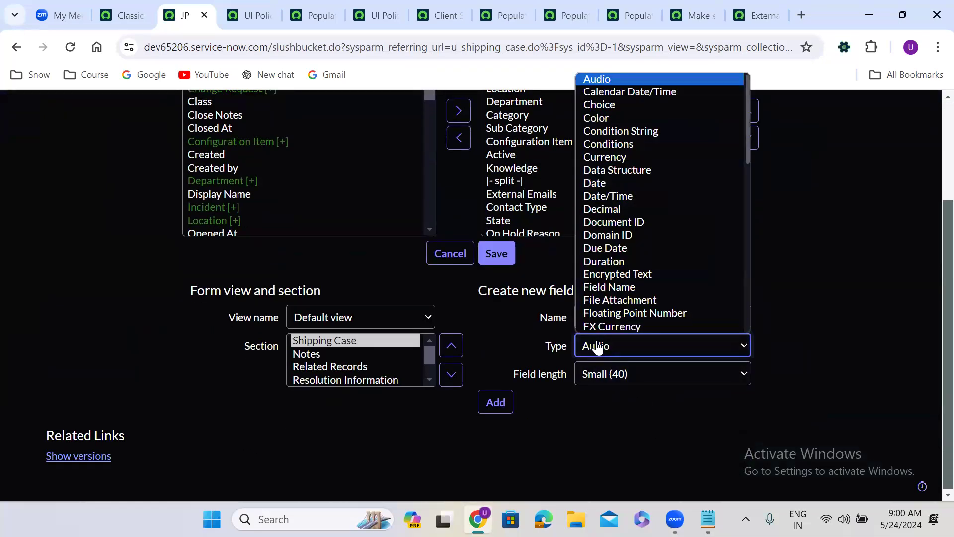
pyautogui.press('Down')
pyautogui.press('Down')
pyautogui.press('Down')
pyautogui.press('Down')
pyautogui.press('Down')
pyautogui.press('Down')
pyautogui.press('Down')
pyautogui.press('Down')
pyautogui.press('Down')
pyautogui.press('Down')
pyautogui.press('Down')
pyautogui.press('Down')
pyautogui.press('Down')
pyautogui.press('Down')
pyautogui.press('Down')
pyautogui.press('Down')
pyautogui.press('Down')
pyautogui.press('Down')
pyautogui.press('Down')
pyautogui.press('Down')
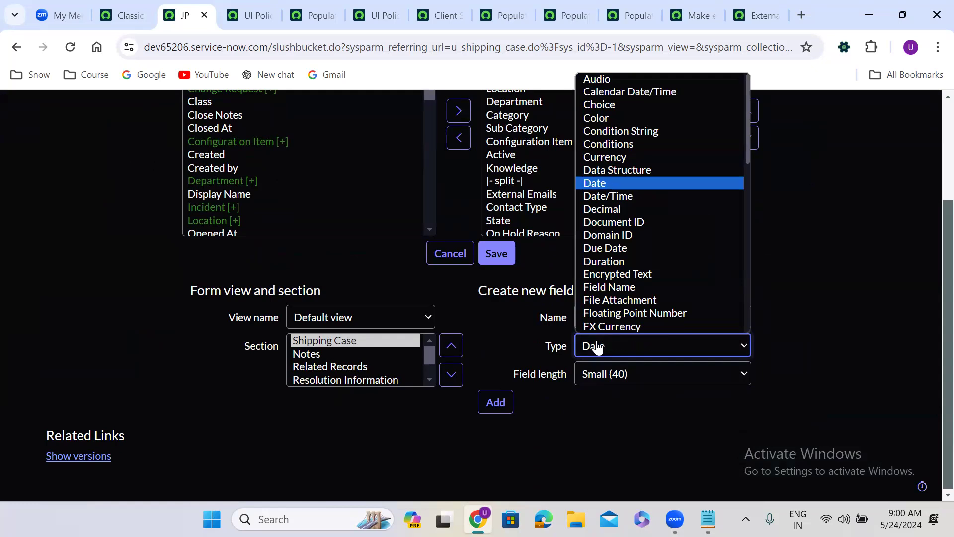
pyautogui.press('Up')
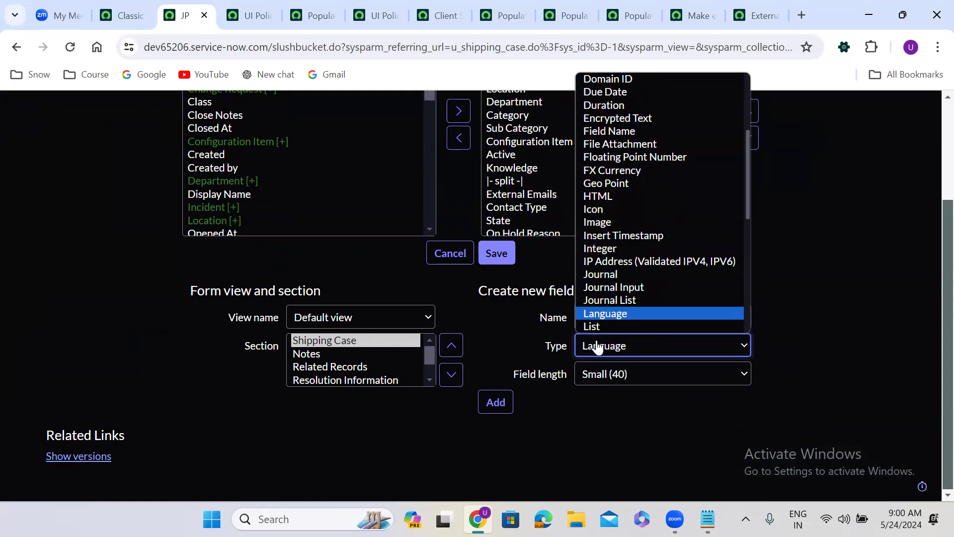
pyautogui.press('Up')
pyautogui.press('Up')
pyautogui.press('Up')
pyautogui.press('Up')
pyautogui.press('Up')
pyautogui.press('Up')
pyautogui.press('Up')
pyautogui.press('Up')
pyautogui.press('Up')
pyautogui.press('Up')
pyautogui.press('Up')
pyautogui.press('Up')
pyautogui.press('Up')
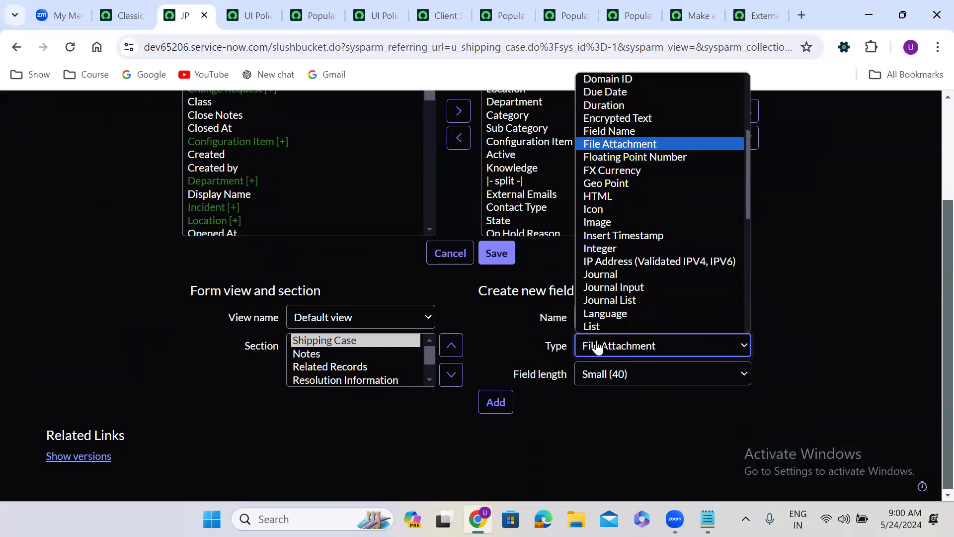
pyautogui.scroll(1, 598, 347)
pyautogui.click(614, 333)
pyautogui.write('Attachment')
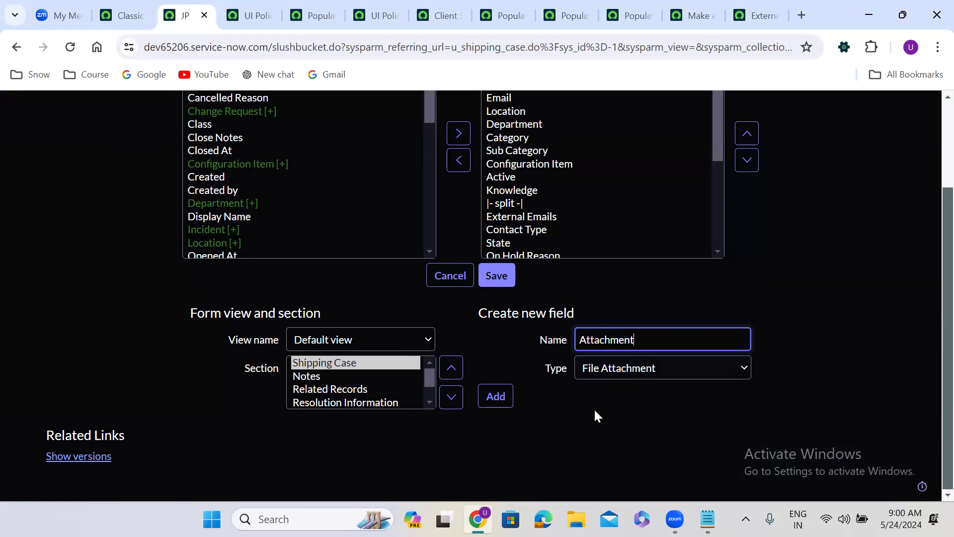
pyautogui.click(497, 399)
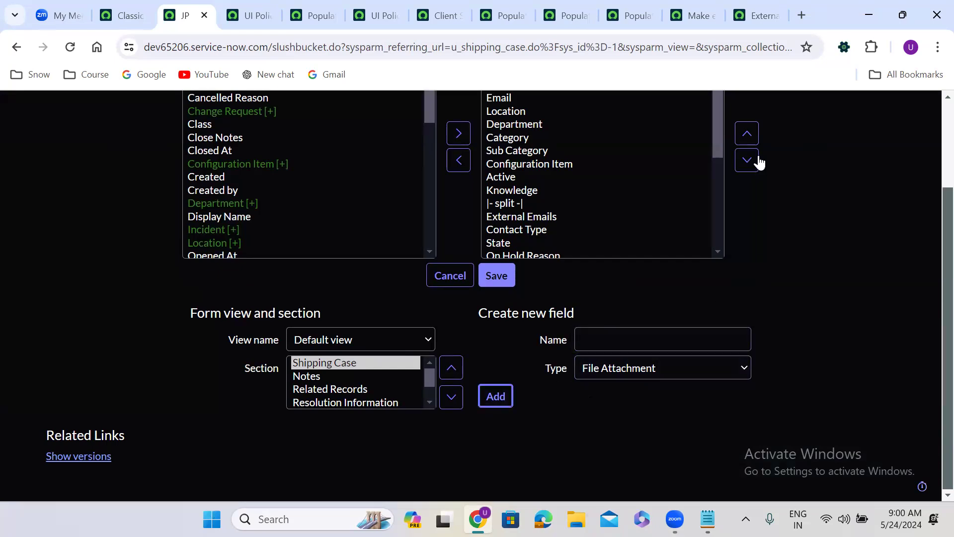
# Move Attachment up into the right column after Assigned To and save the layout
pyautogui.moveTo(718, 120); pyautogui.dragTo(716, 277)
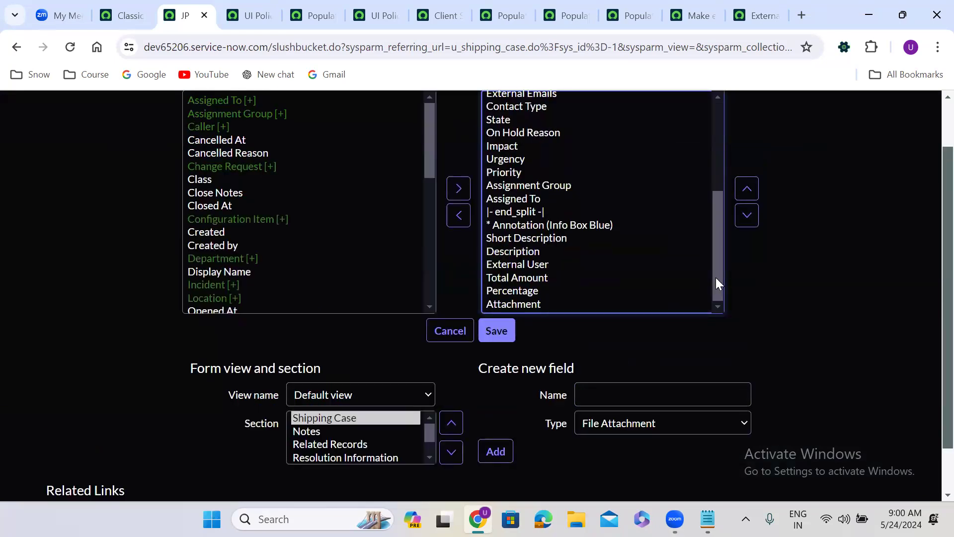
pyautogui.click(526, 305)
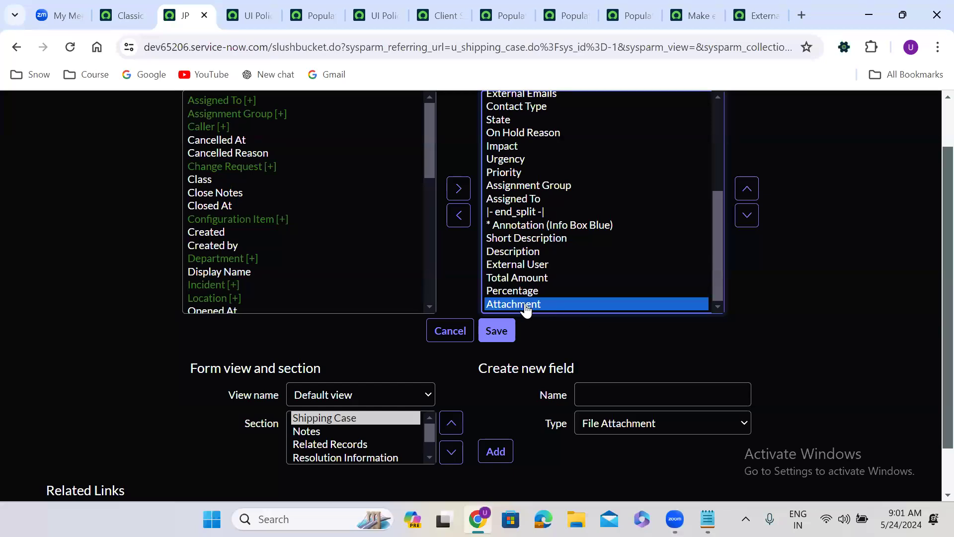
pyautogui.click(748, 189)
pyautogui.click(748, 189)
pyautogui.click(748, 189)
pyautogui.click(749, 189)
pyautogui.click(749, 189)
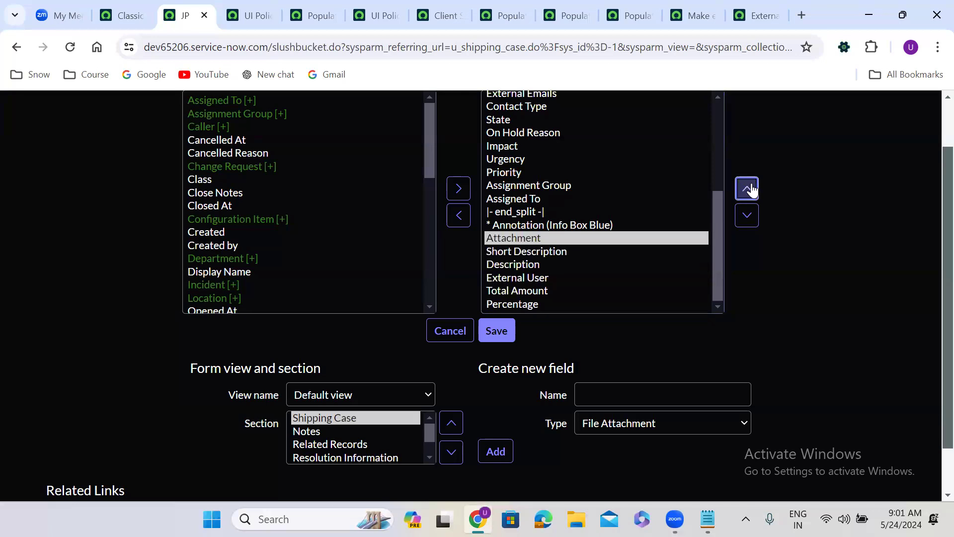
pyautogui.click(748, 189)
pyautogui.click(749, 188)
pyautogui.click(503, 331)
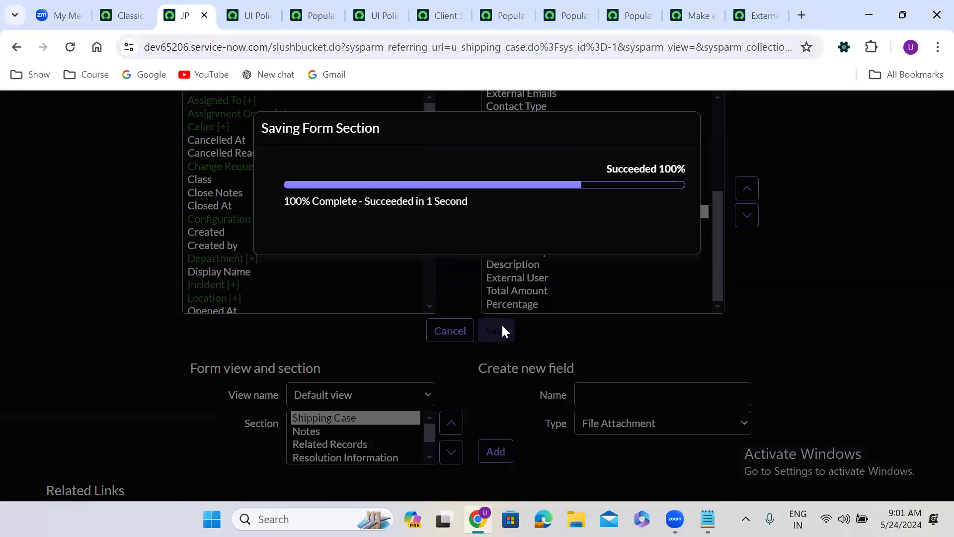
pyautogui.click(663, 245)
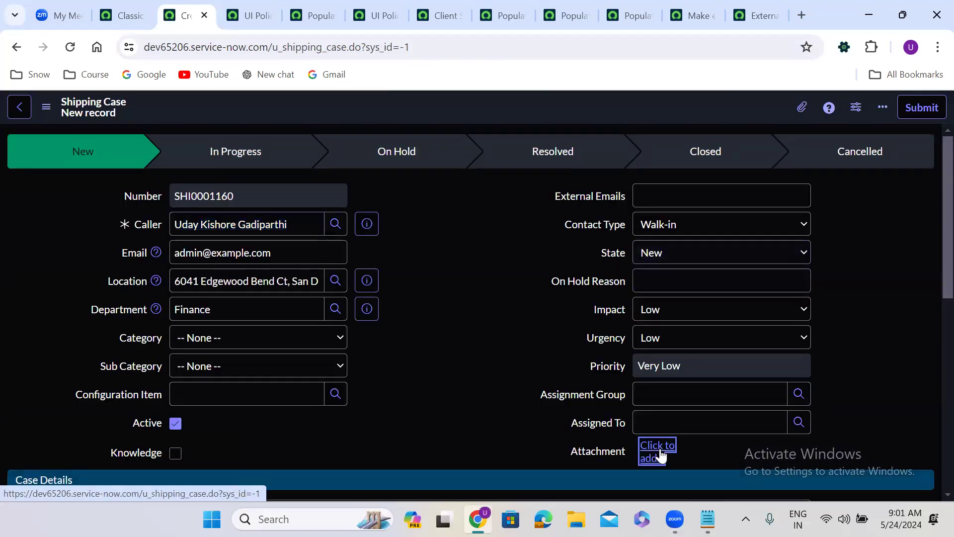
# Enter 'test' as the new Shipping Case's short description
pyautogui.scroll(-4, 658, 446)
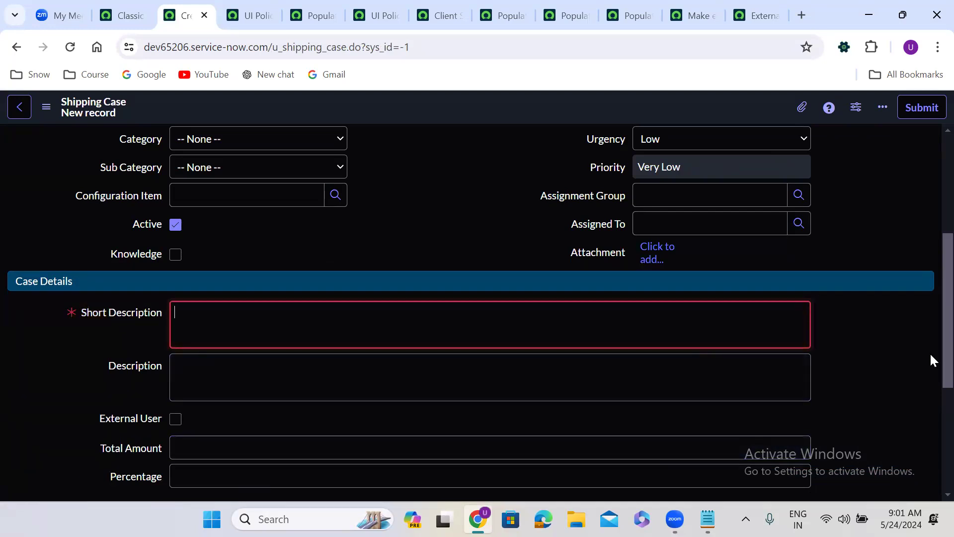
pyautogui.scroll(2, 930, 348)
pyautogui.scroll(-2, 837, 343)
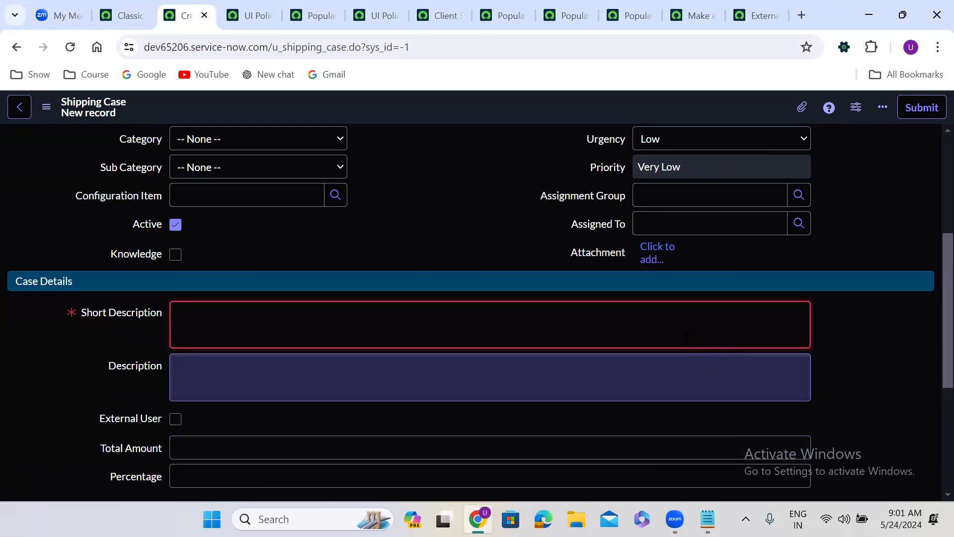
pyautogui.click(669, 321)
pyautogui.write('test')
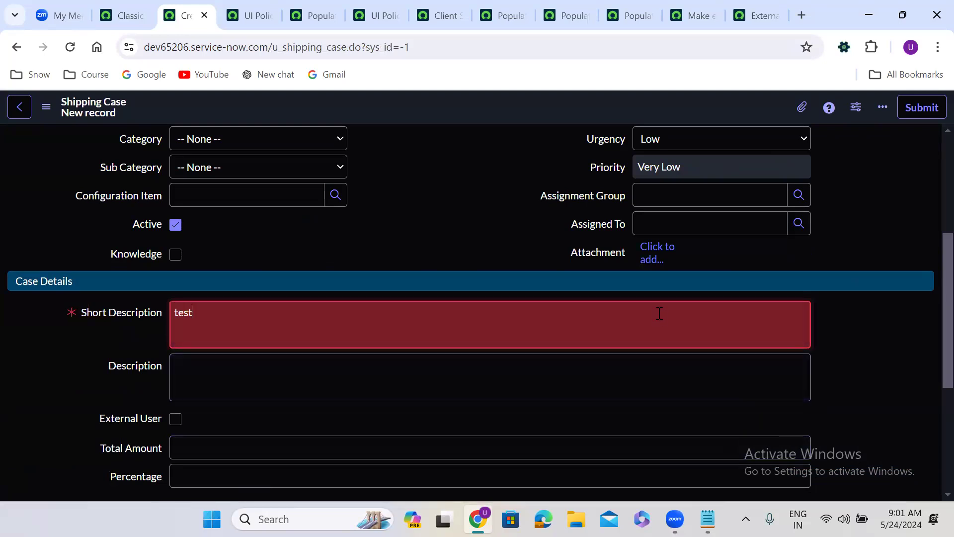
# Upload the remote update set XML file from Downloads into the Attachment field
pyautogui.click(657, 251)
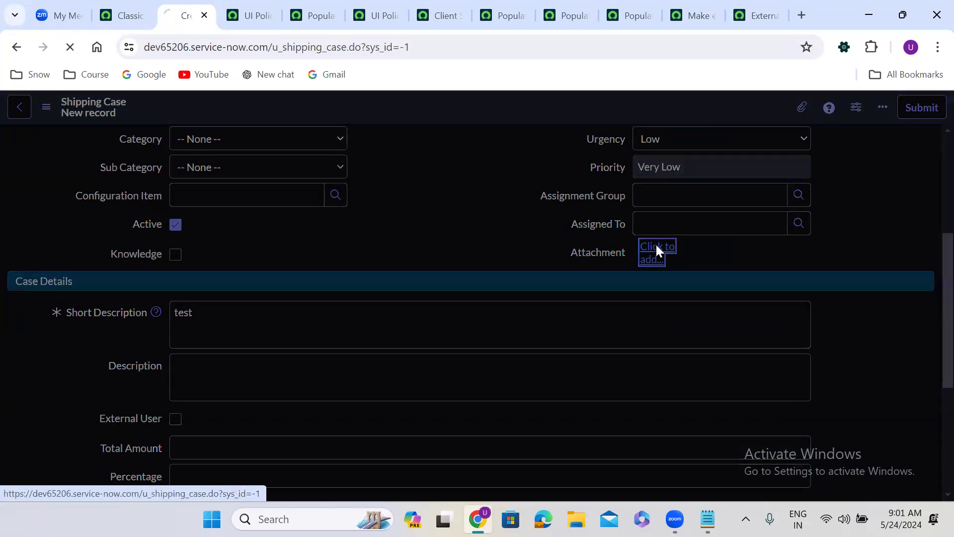
pyautogui.click(86, 152)
pyautogui.click(226, 142)
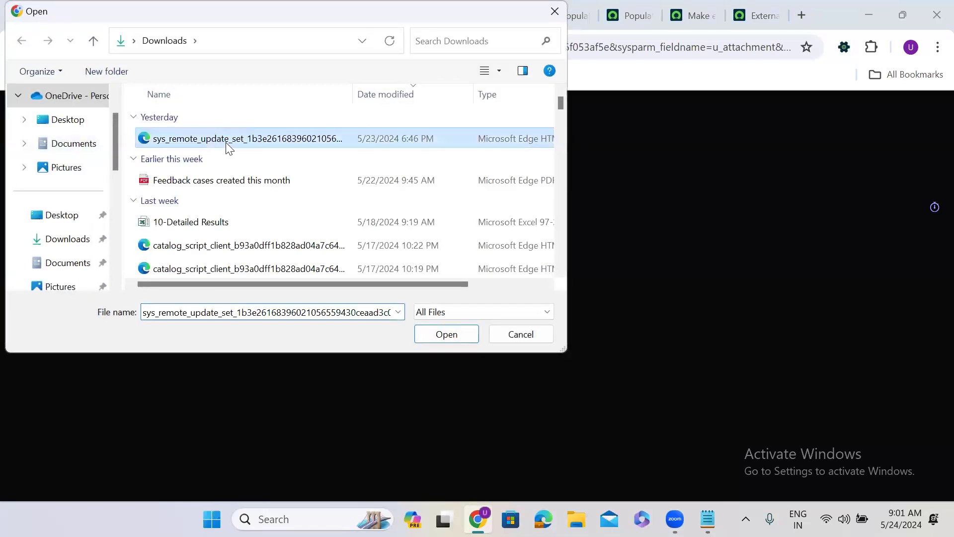
pyautogui.click(437, 335)
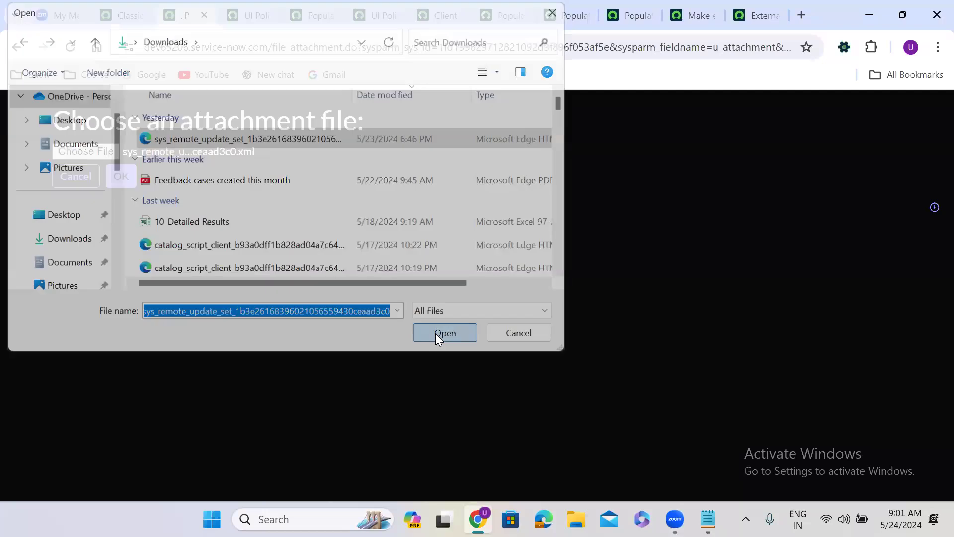
pyautogui.click(125, 177)
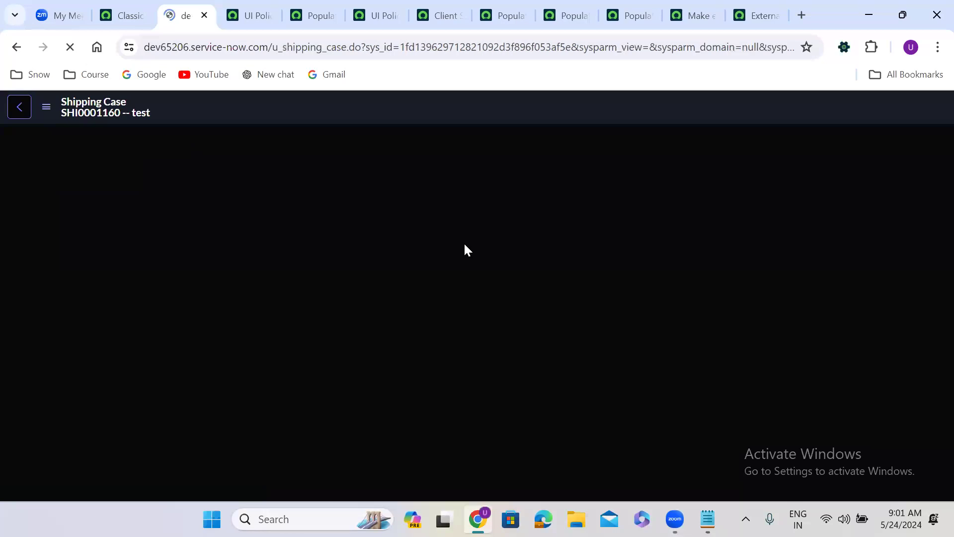
pyautogui.scroll(-4, 426, 350)
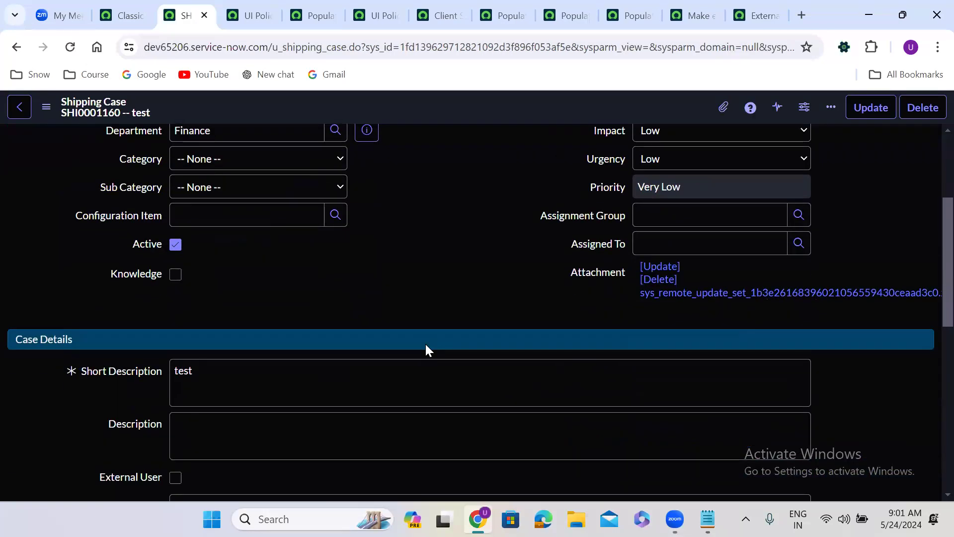
pyautogui.scroll(1, 426, 350)
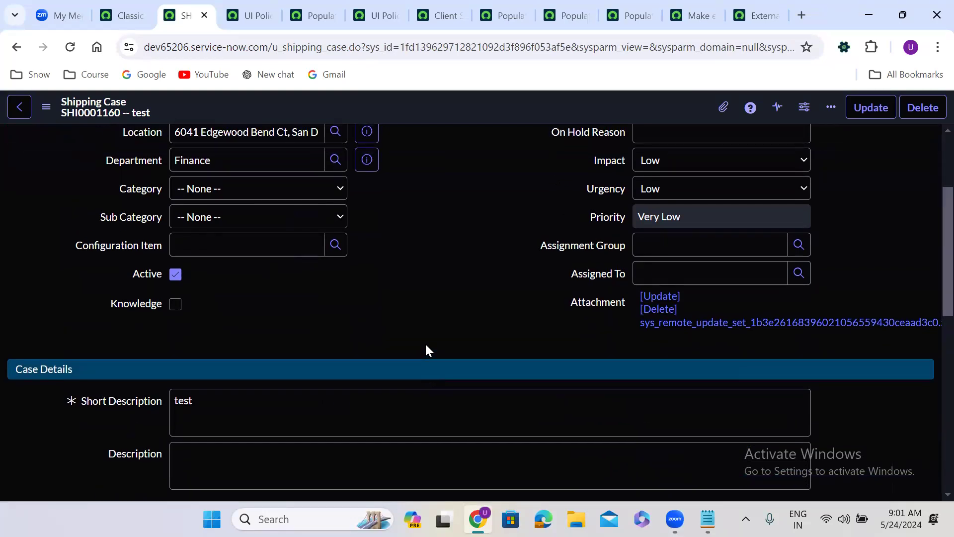
pyautogui.doubleClick(404, 255)
pyautogui.doubleClick(595, 342)
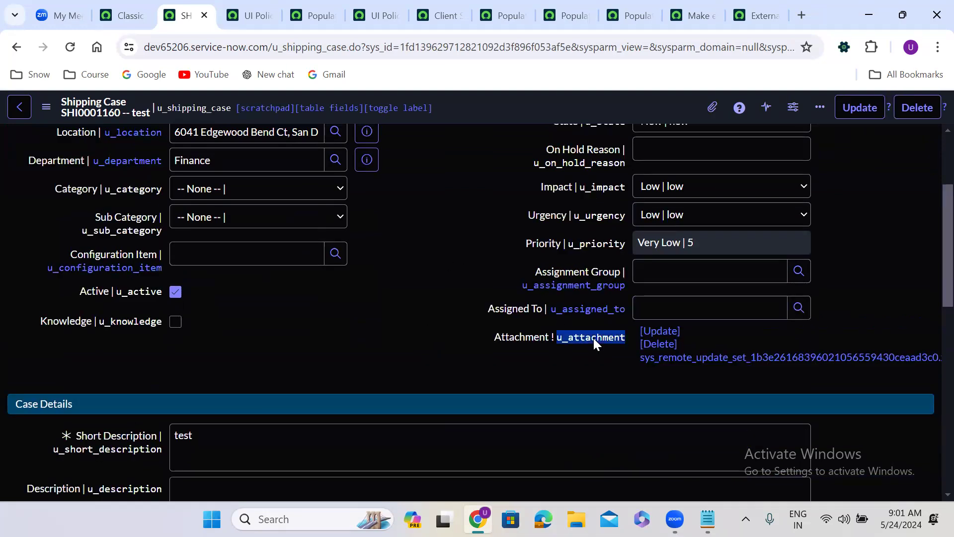
pyautogui.doubleClick(389, 253)
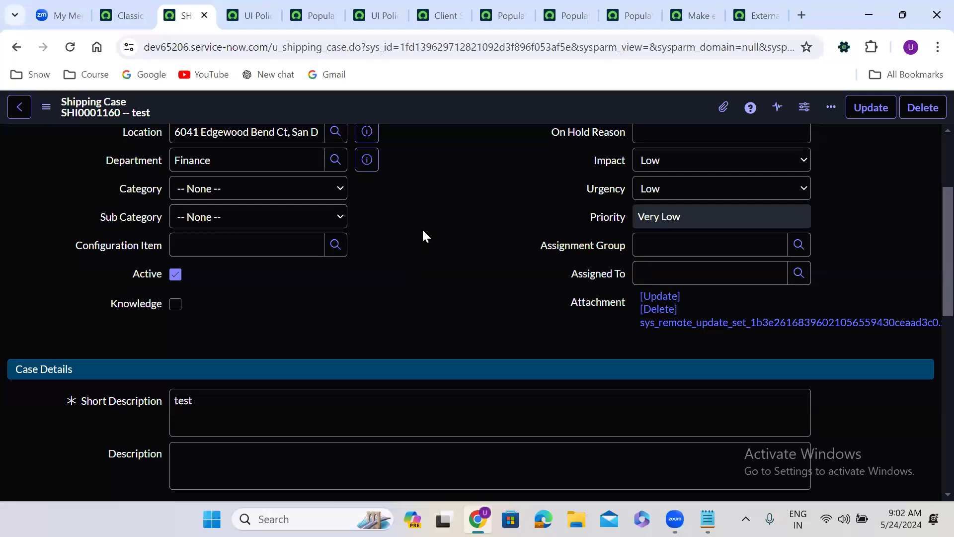
pyautogui.scroll(3, 424, 216)
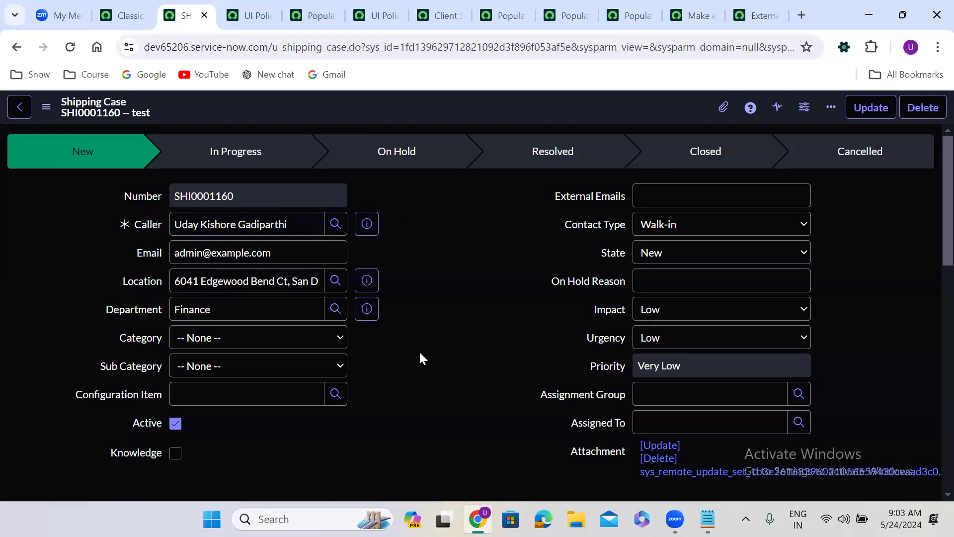
# In the Notes section, search for a user and add them to the Watch List
pyautogui.scroll(-7, 420, 353)
pyautogui.scroll(-3, 420, 353)
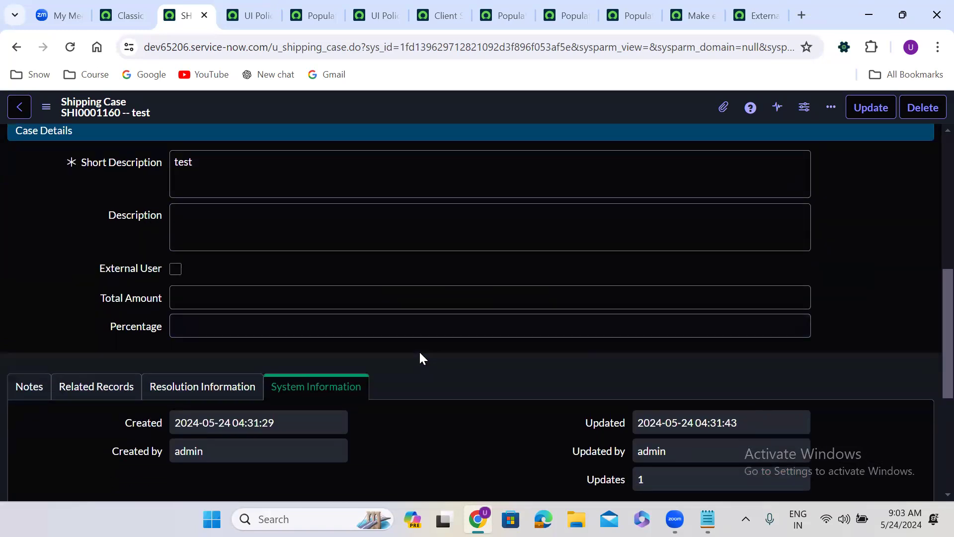
pyautogui.click(28, 269)
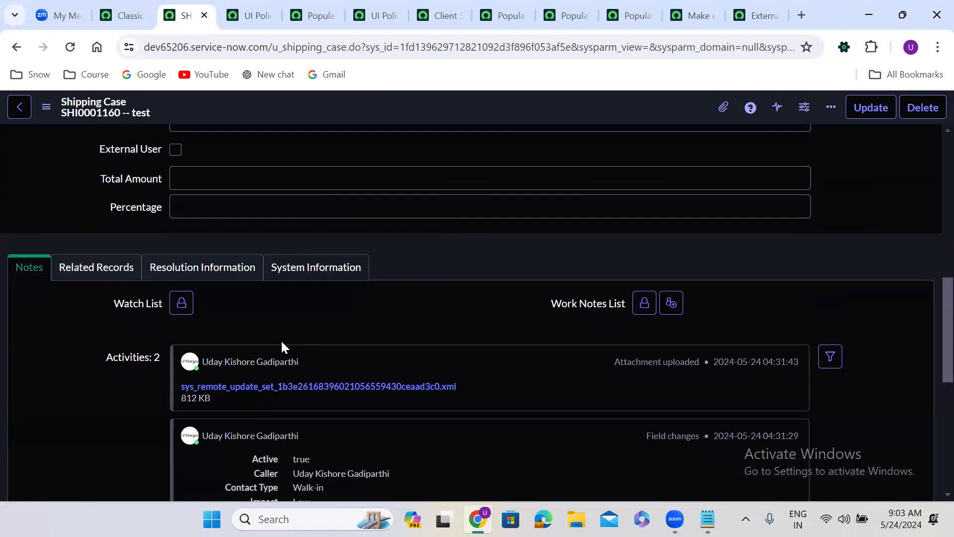
pyautogui.click(186, 309)
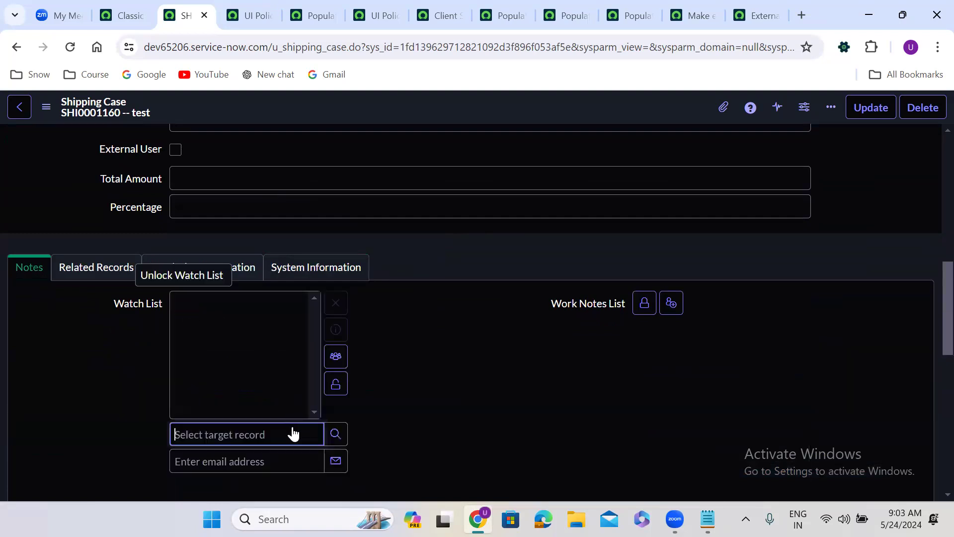
pyautogui.write('**')
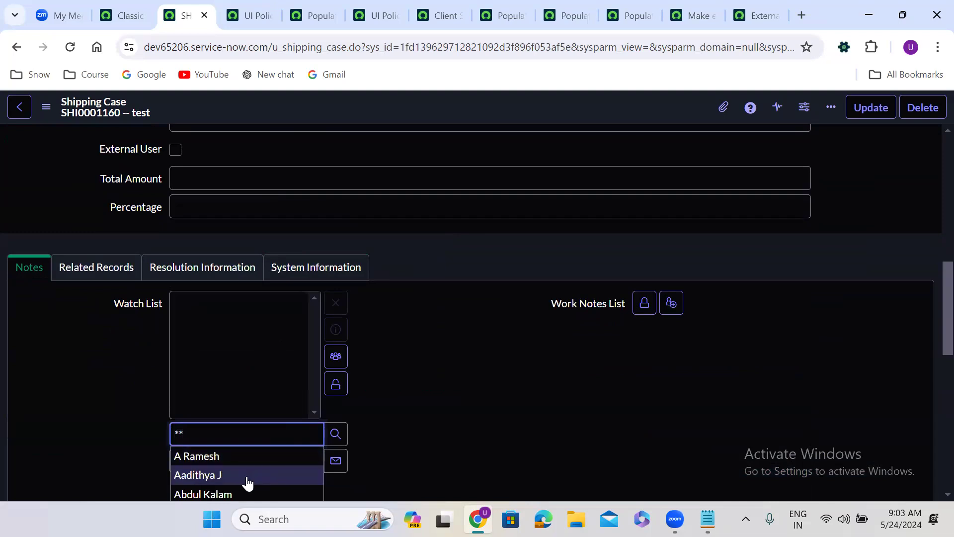
pyautogui.click(245, 475)
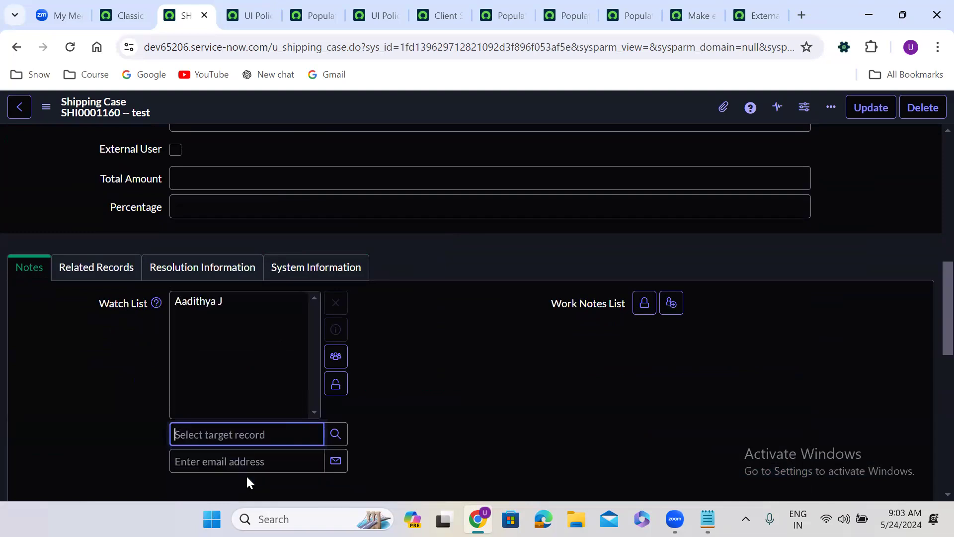
pyautogui.click(336, 385)
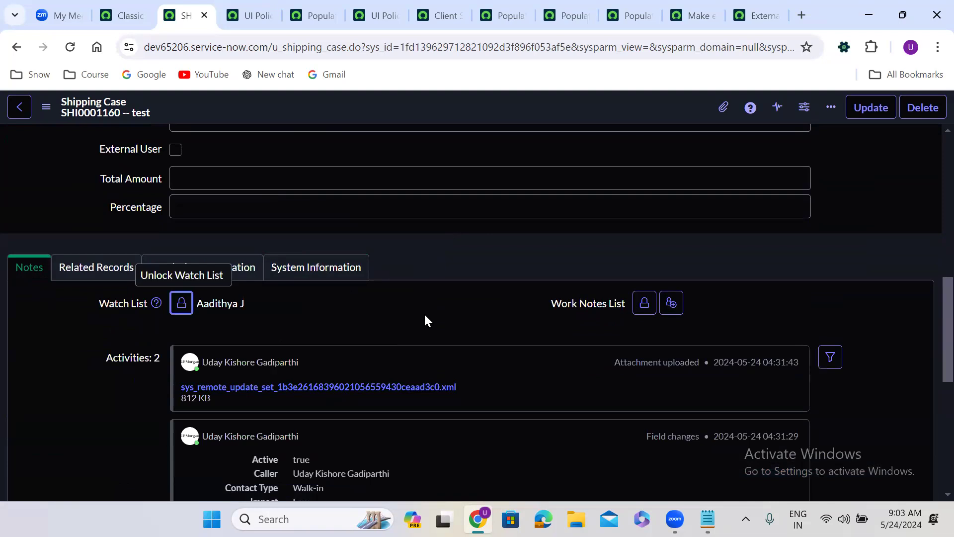